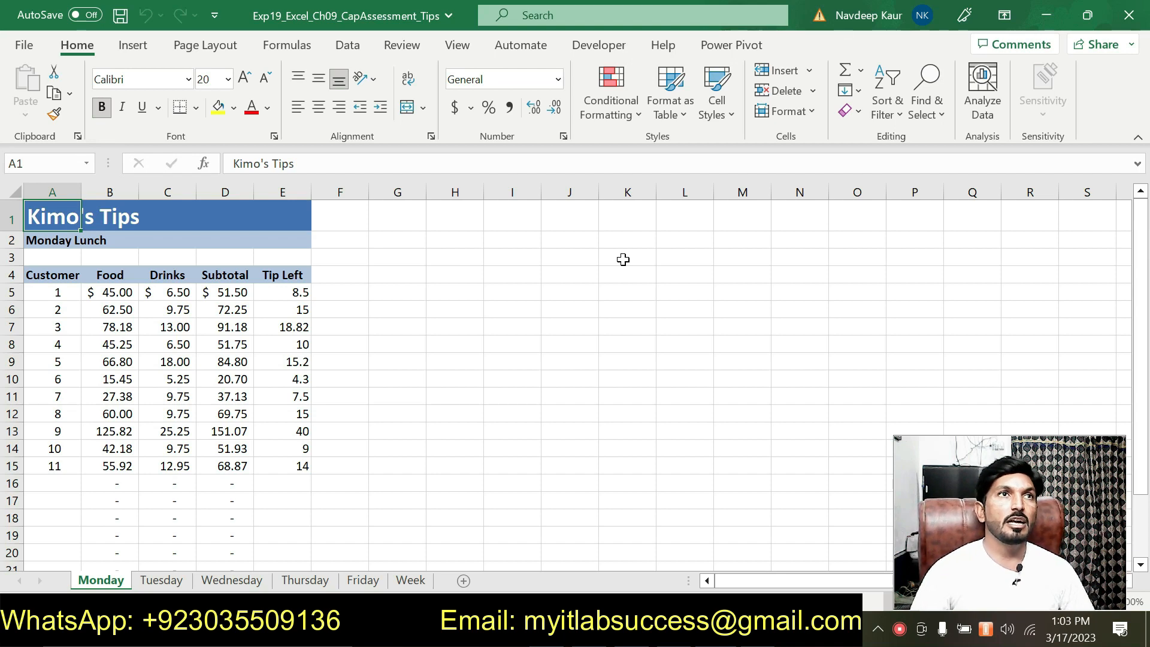
Switch to the Word instructions and highlight the workbook file name in step 1 in turquoise.
key("alt+Tab")
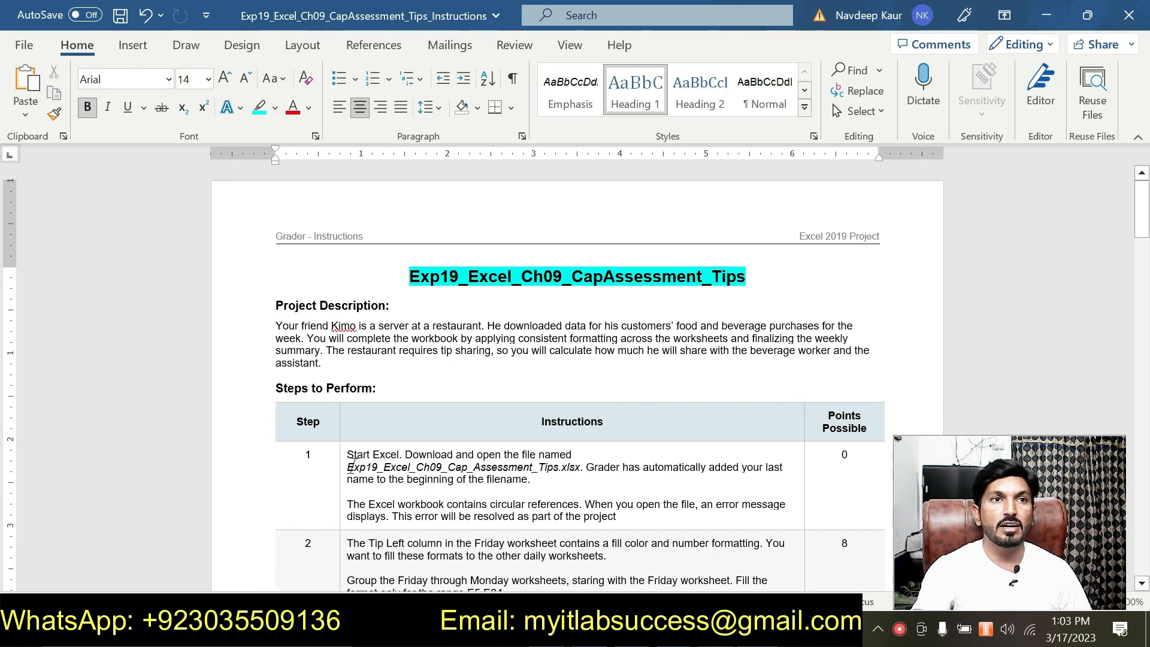
left_click_drag(348, 467, 584, 467)
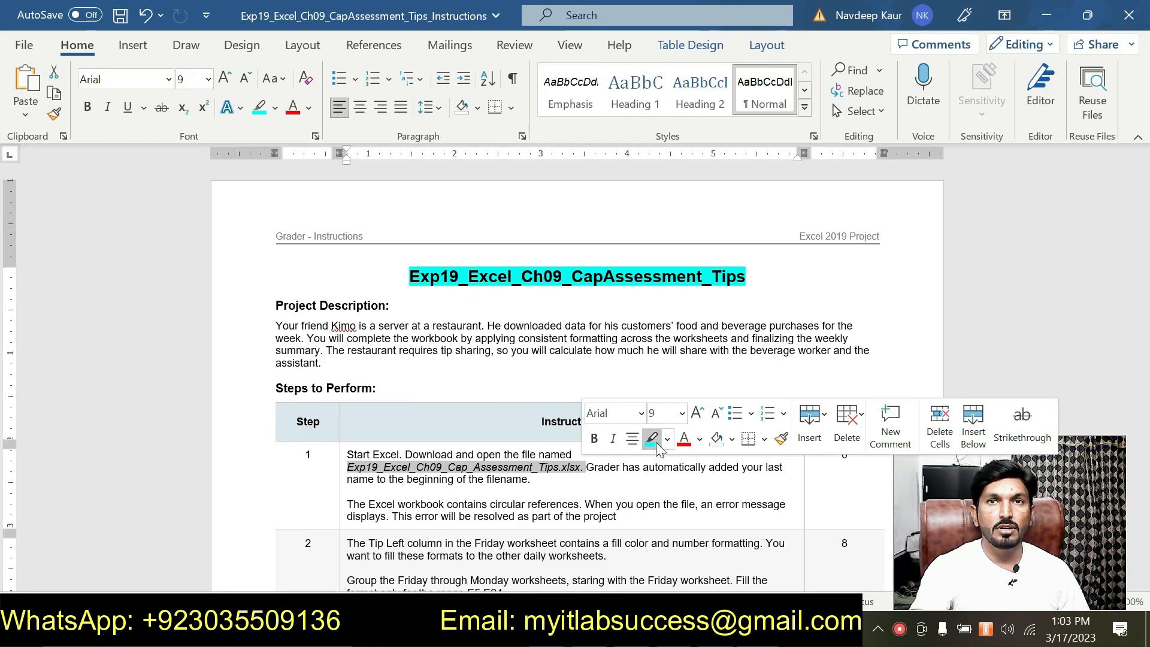
left_click(656, 443)
scroll(656, 443, "down", 1)
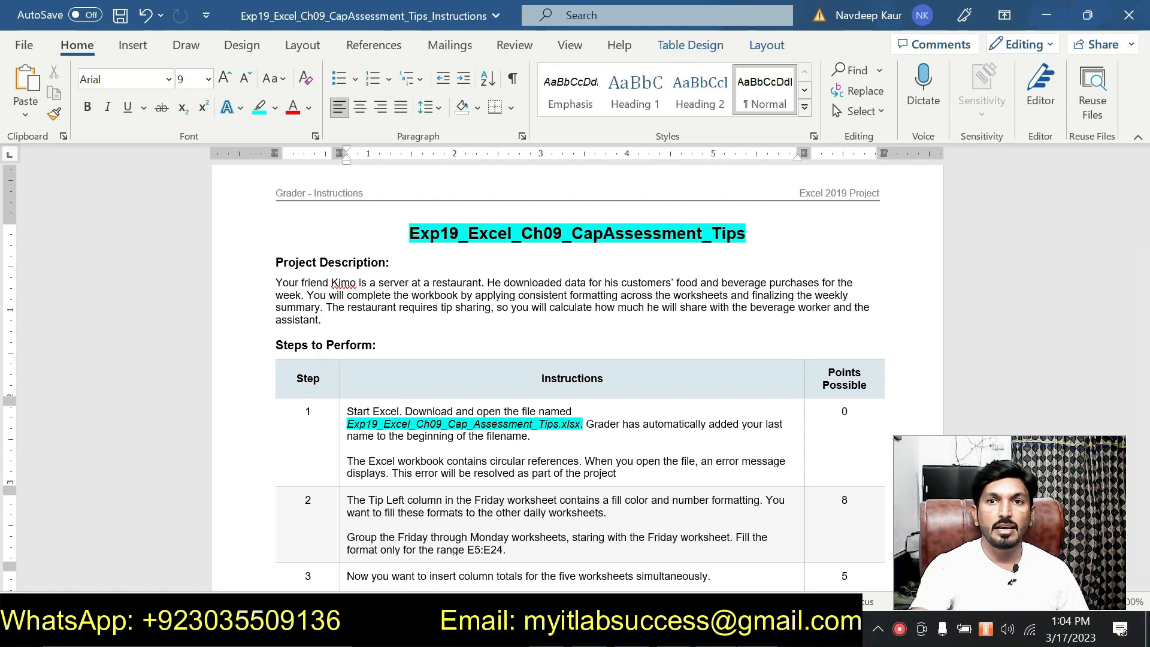
Remove the turquoise highlight from the workbook file name in step 1 of the Word instructions.
key("alt+Tab")
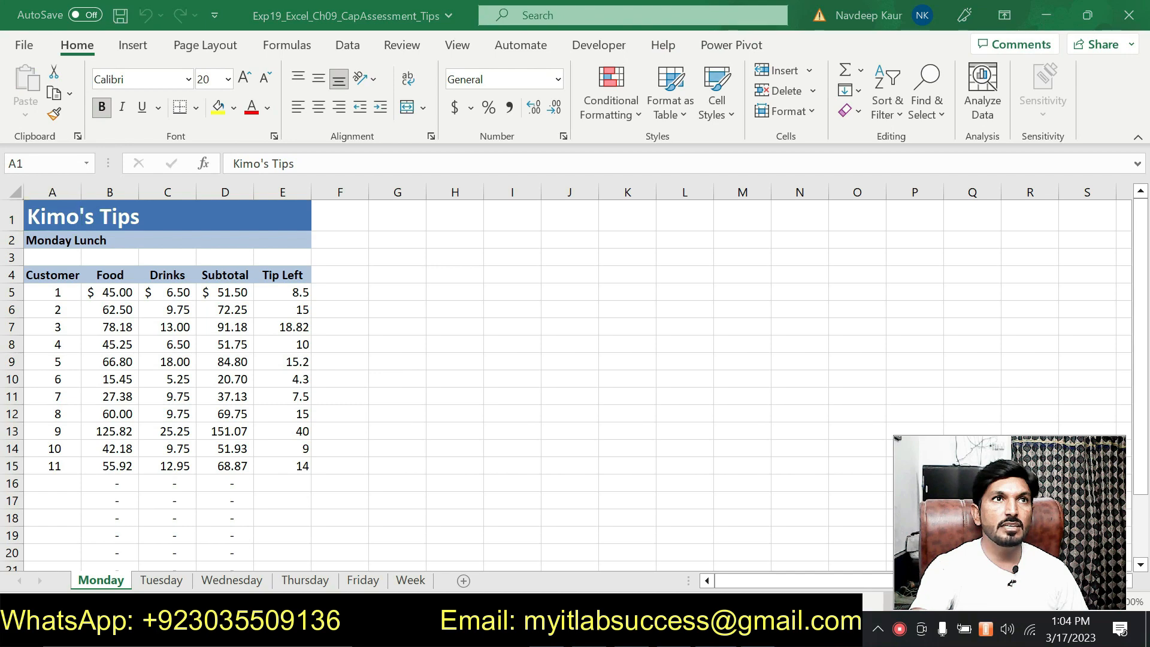
key("alt+Tab")
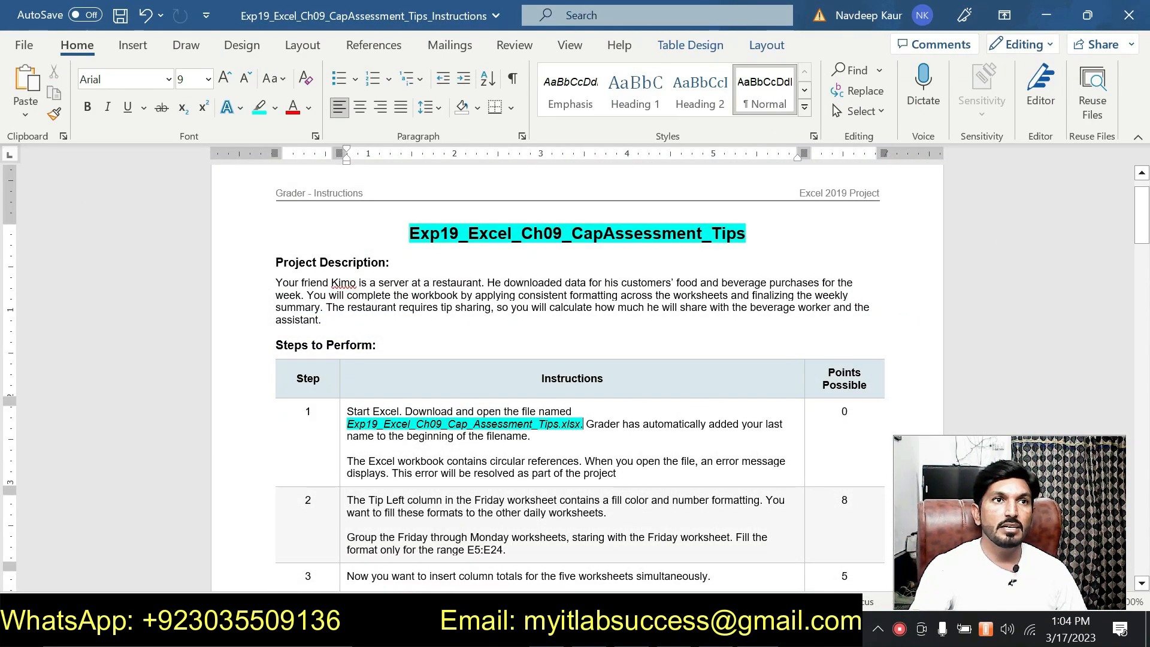
left_click_drag(582, 424, 348, 424)
left_click(422, 395)
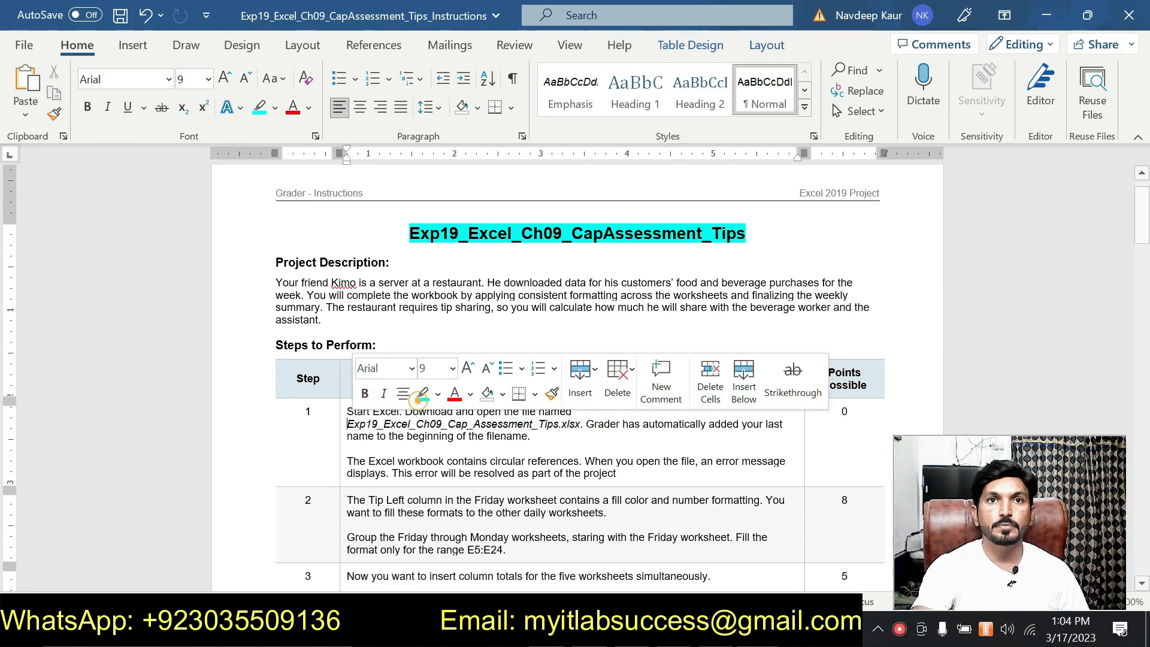
Highlight the full text of instruction step 2 in turquoise.
scroll(419, 404, "down", 1)
scroll(421, 405, "up", 1)
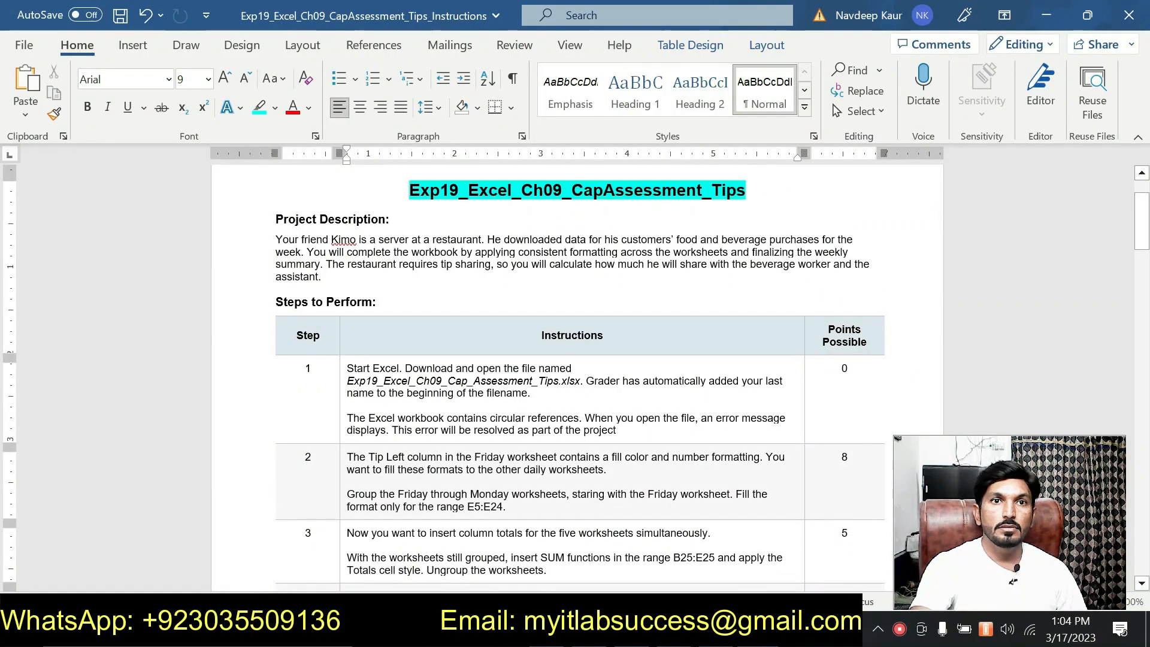
left_click_drag(525, 511, 345, 459)
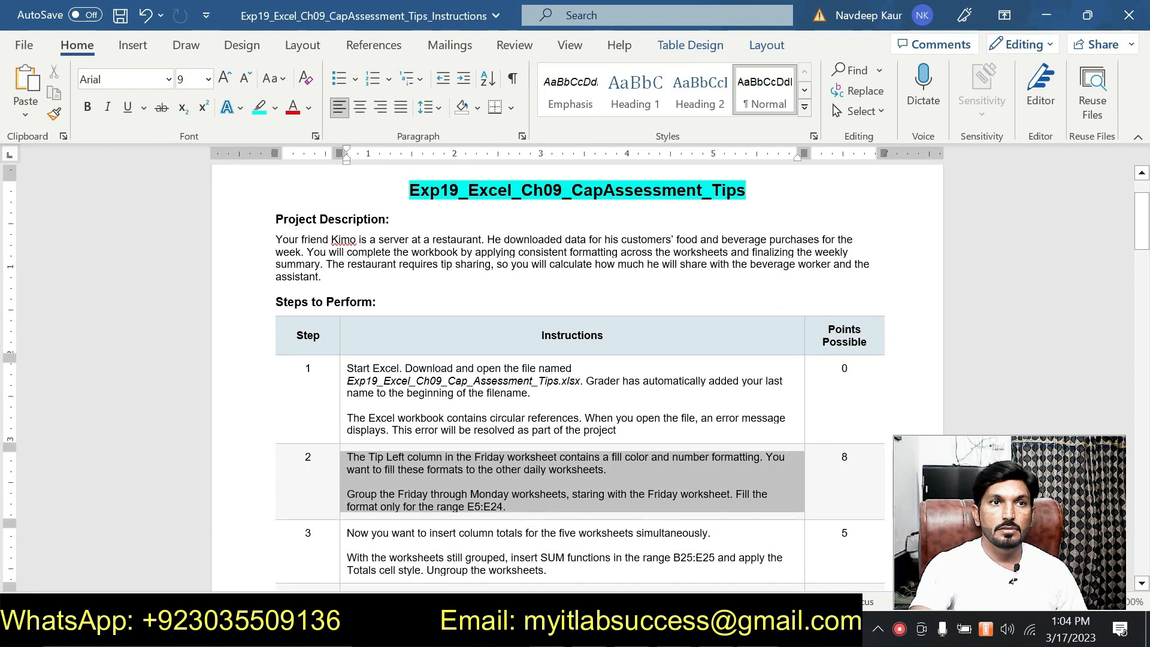
left_click(428, 471)
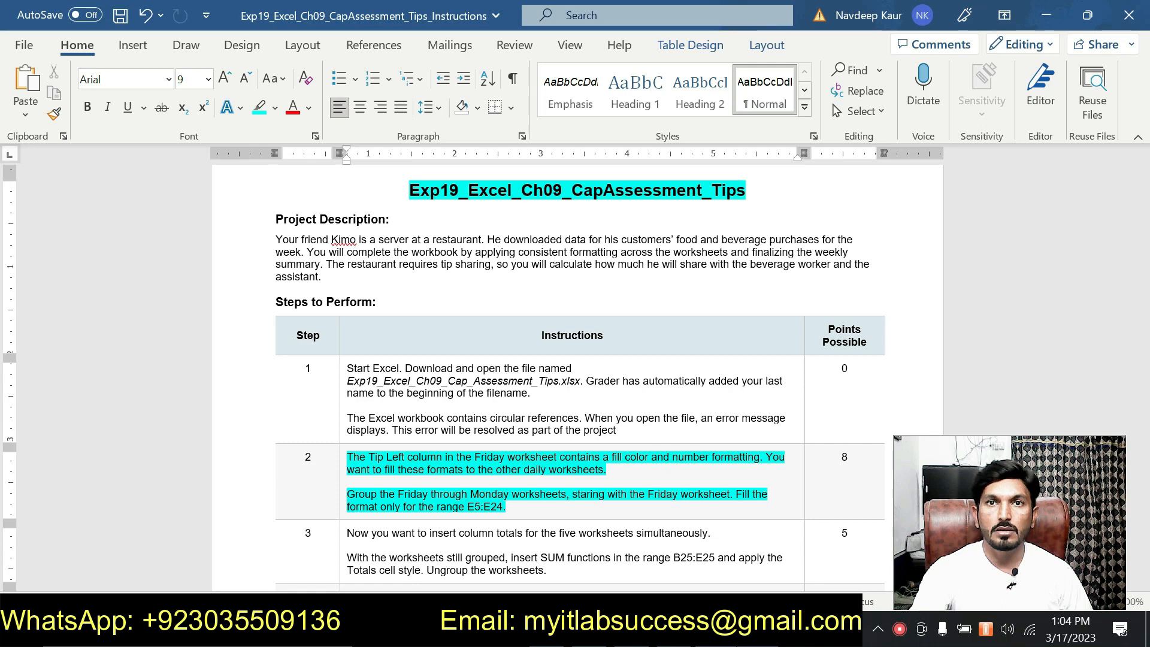
Switch to the Excel workbook and group the Friday, Thursday, Wednesday, Tuesday and Monday worksheets, starting from Friday.
mouse_move(718, 629)
left_click(718, 539)
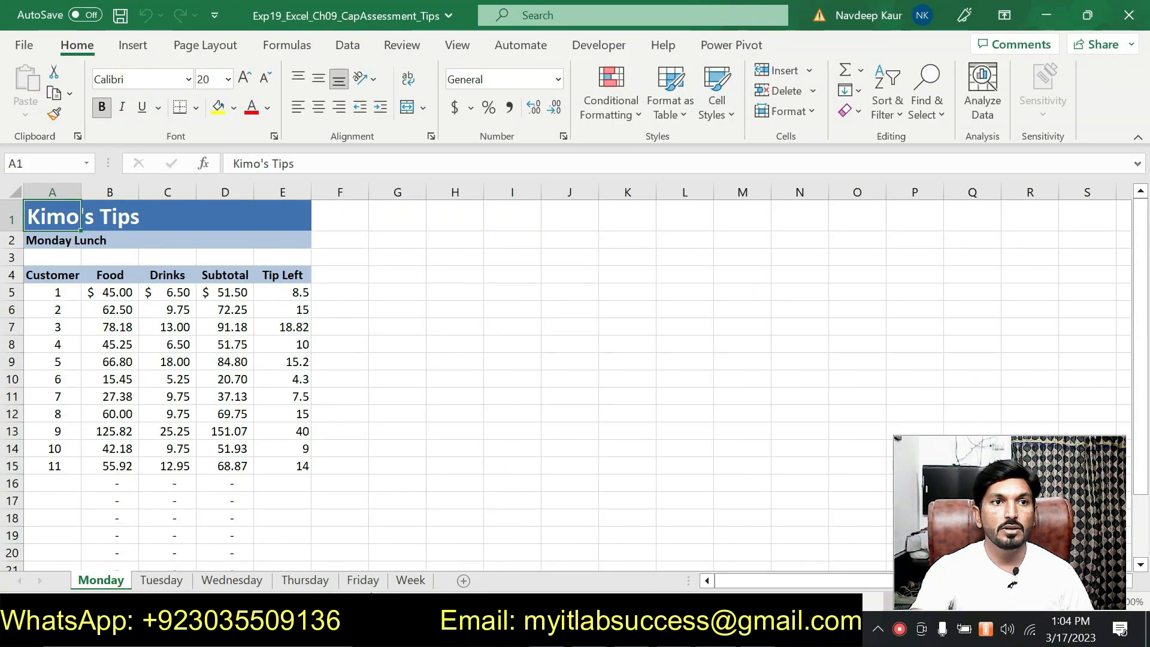
left_click(369, 584)
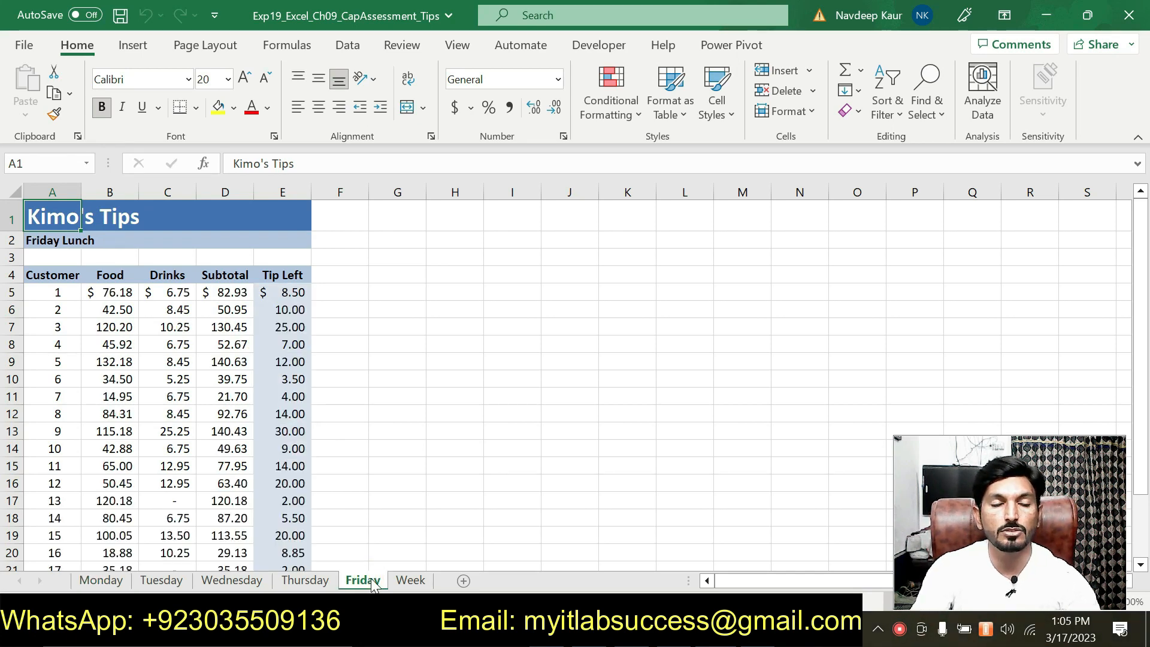
left_click(305, 581, "ctrl")
left_click(259, 582, "ctrl")
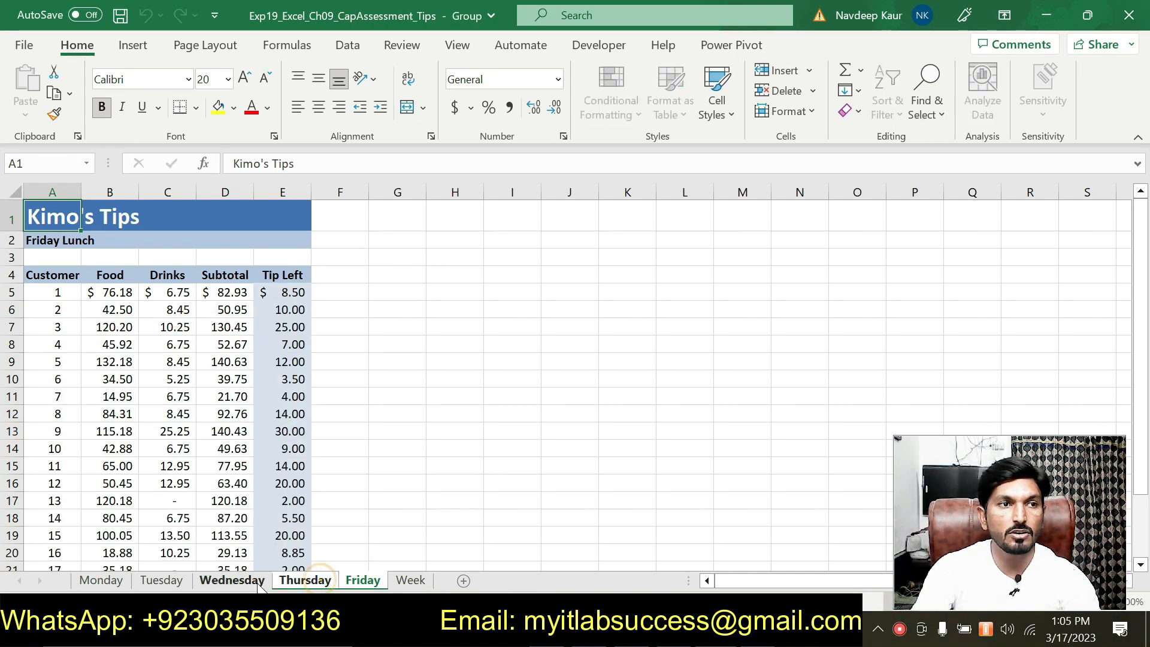
left_click(162, 582, "ctrl")
left_click(107, 590, "ctrl")
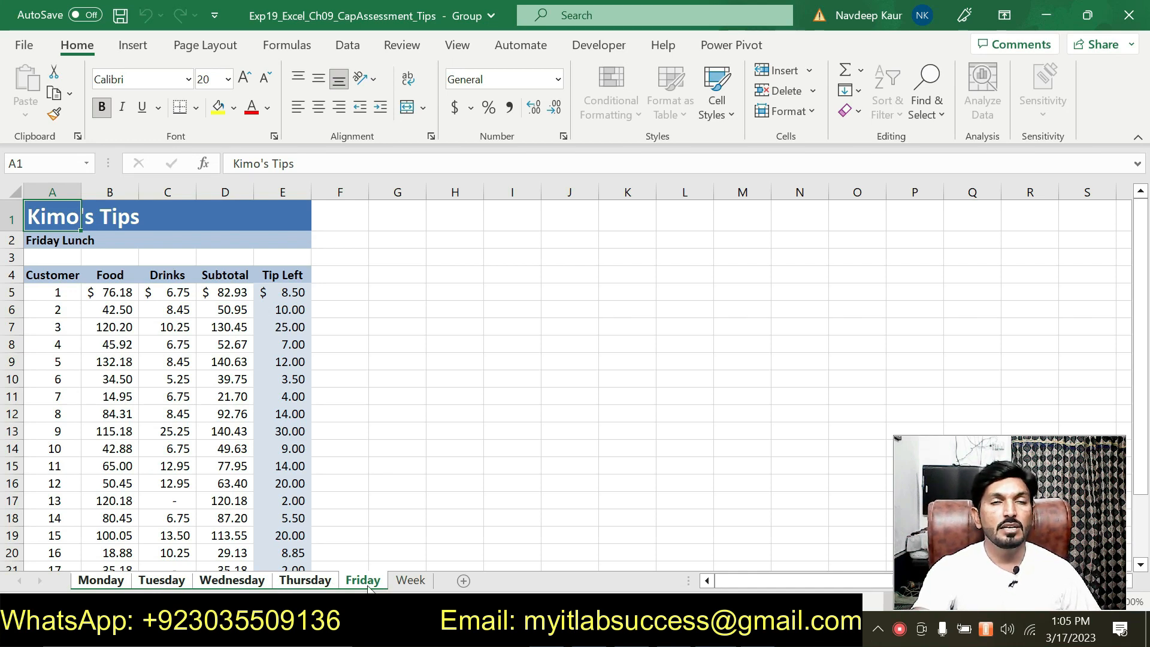
Copy the range reference E5:E24 from the Word instructions and use it to select those cells on the grouped Excel worksheets.
key("alt+Tab")
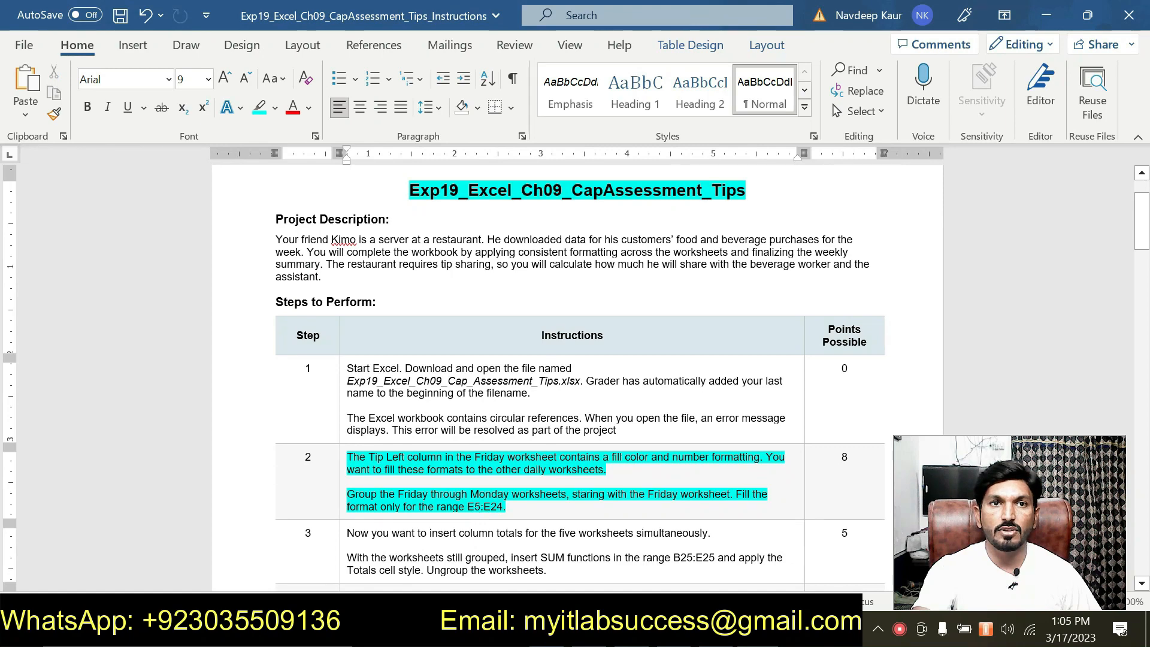
left_click_drag(468, 507, 503, 507)
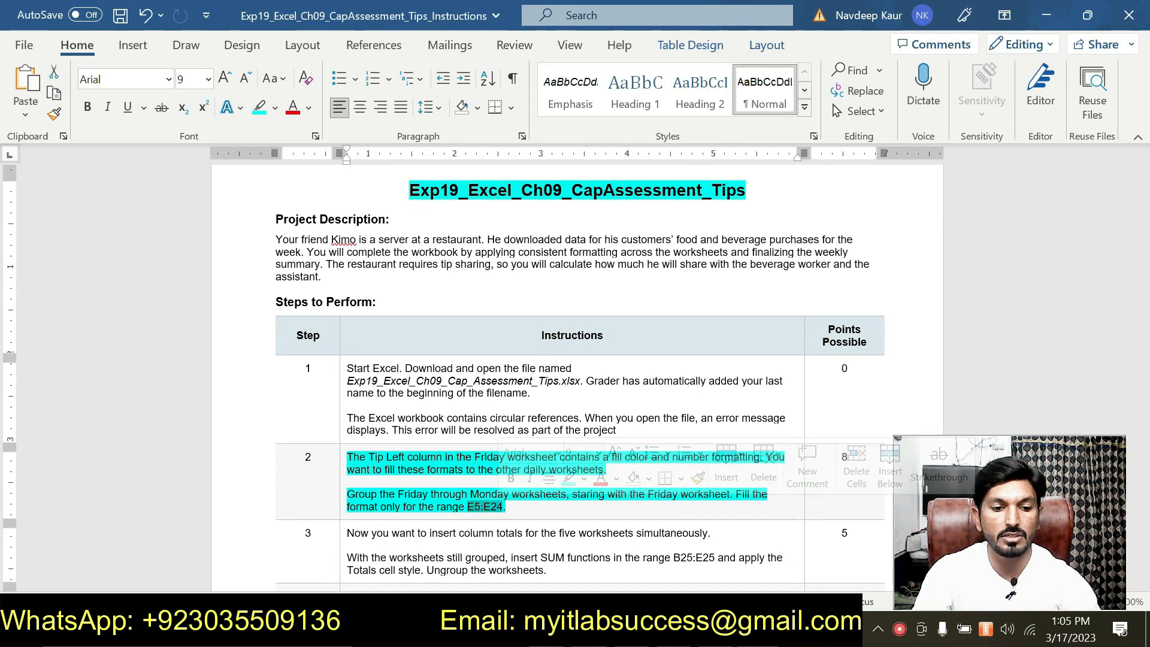
key("ctrl+c")
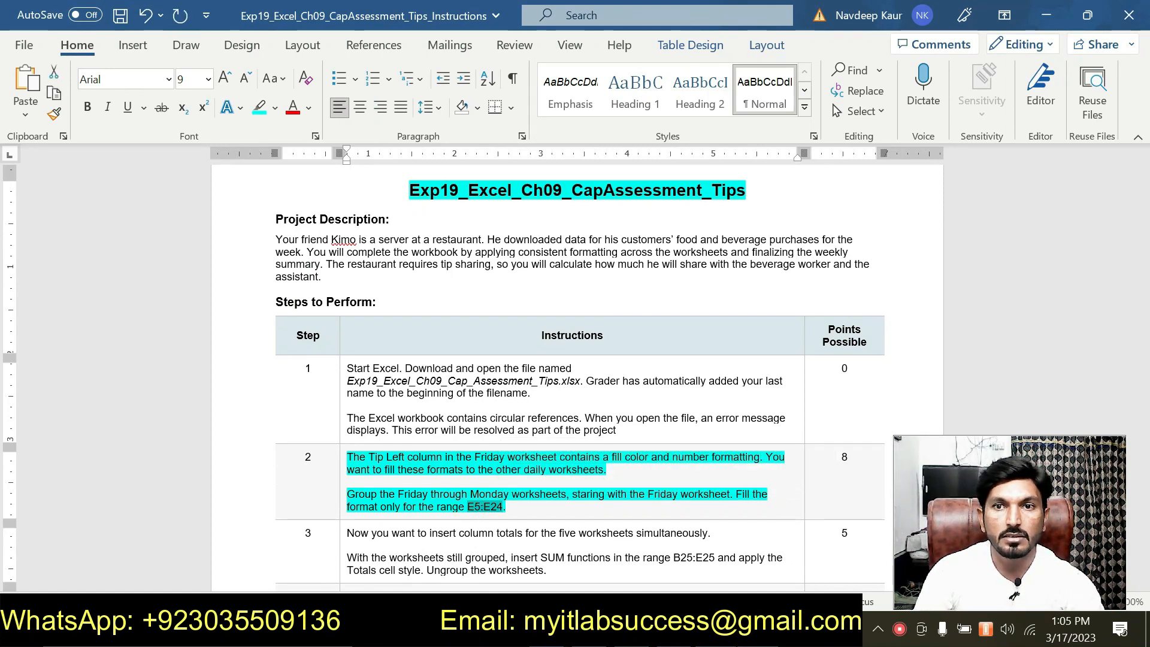
key("alt+Tab")
left_click(48, 163)
key("ctrl+v")
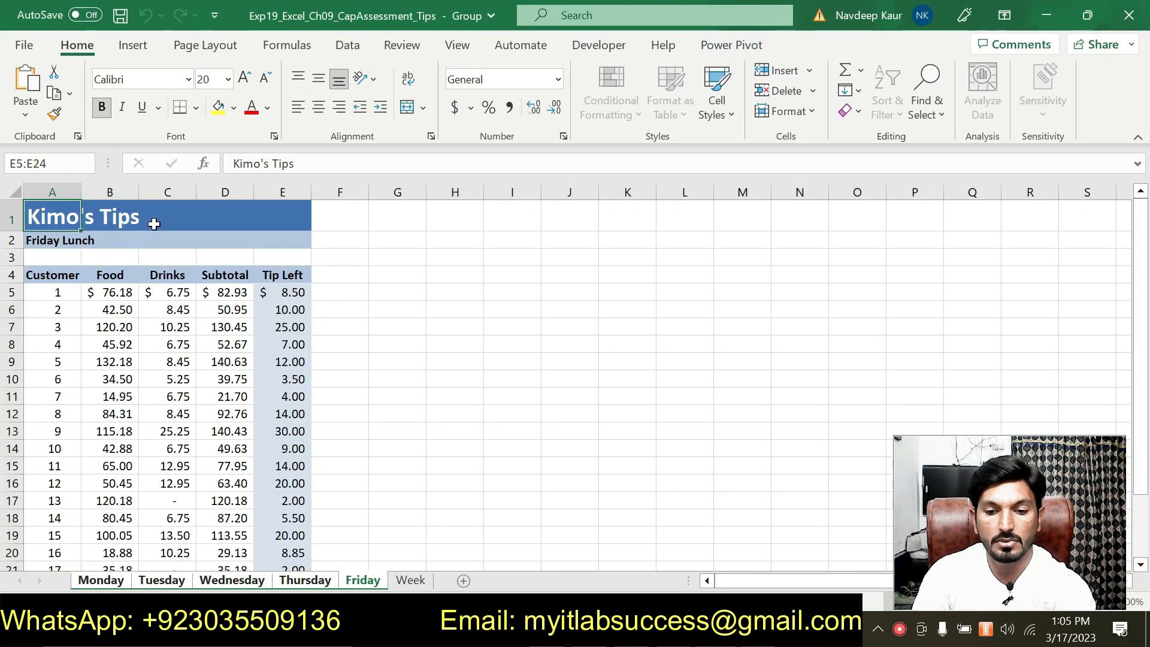
key("Return")
scroll(554, 492, "up", 1)
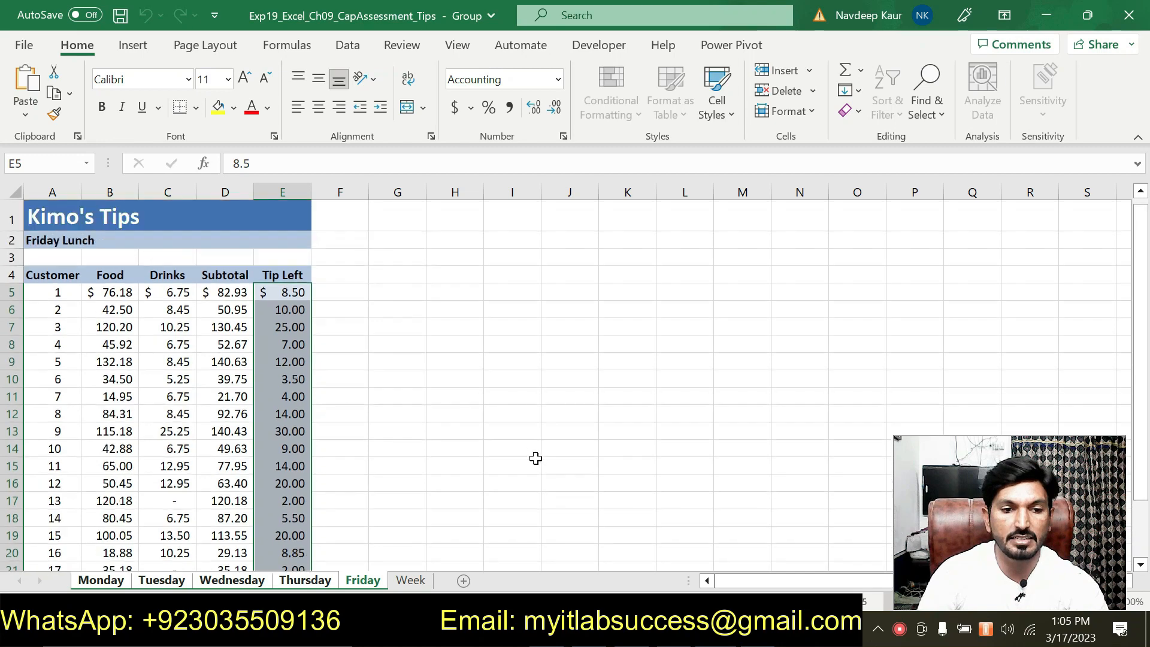
Fill only the formats of the selected Tip Left cells across the grouped worksheets, checking the wording of step 2 in the Word instructions.
left_click(858, 90)
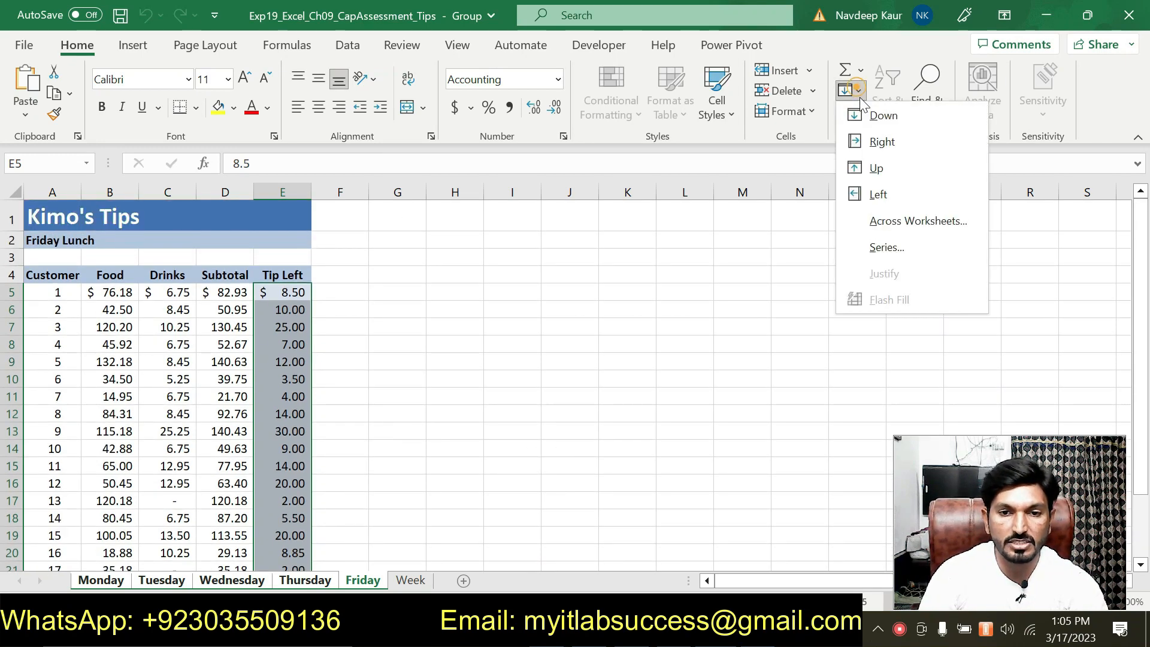
left_click(884, 220)
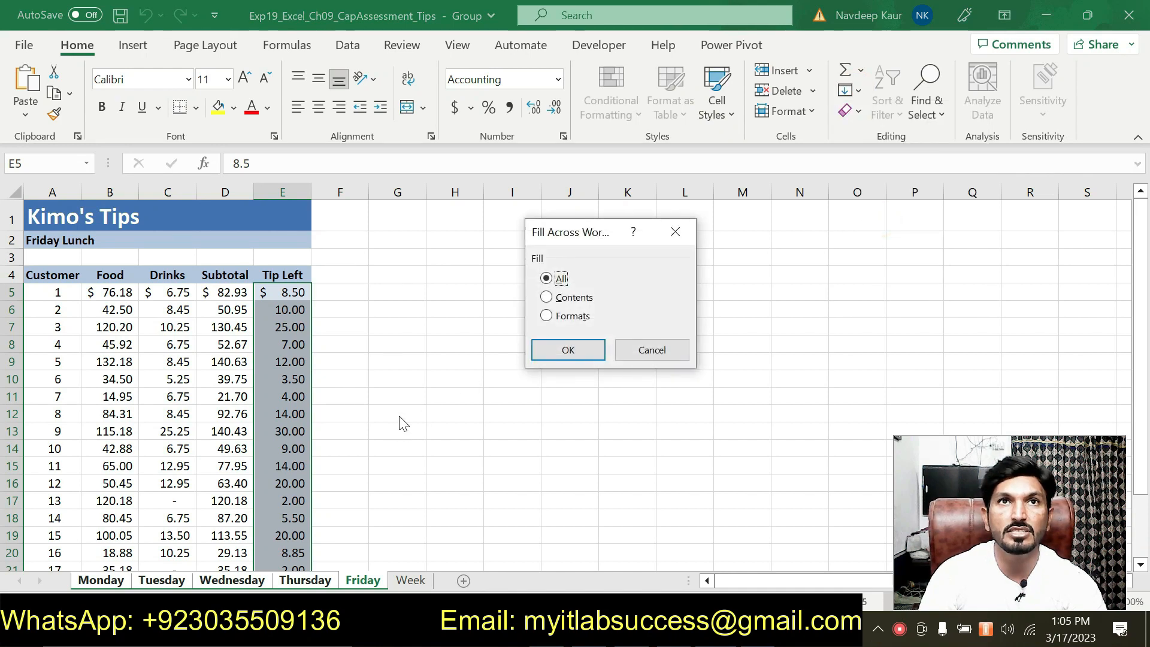
left_click(547, 316)
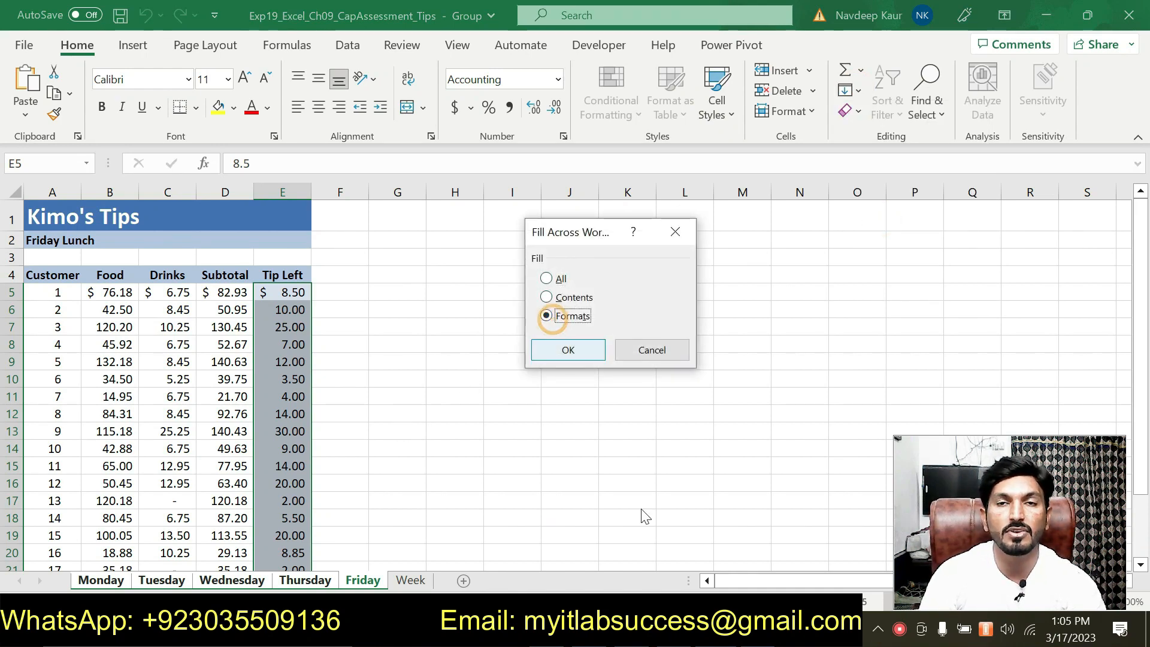
left_click(657, 630)
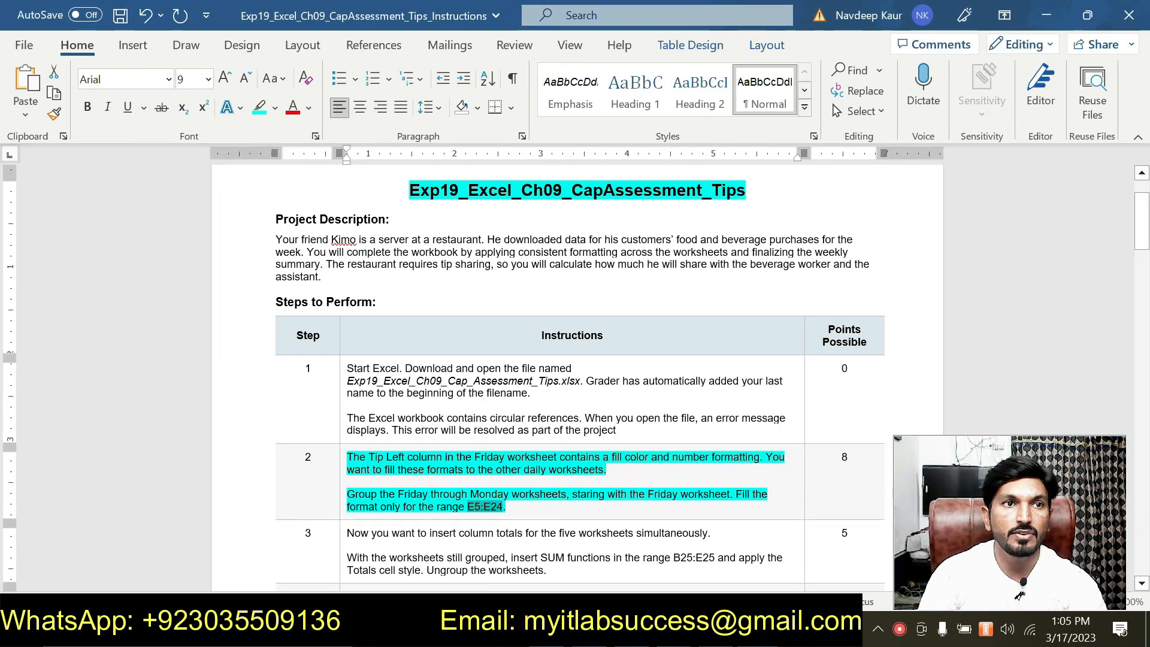
left_click_drag(350, 507, 422, 508)
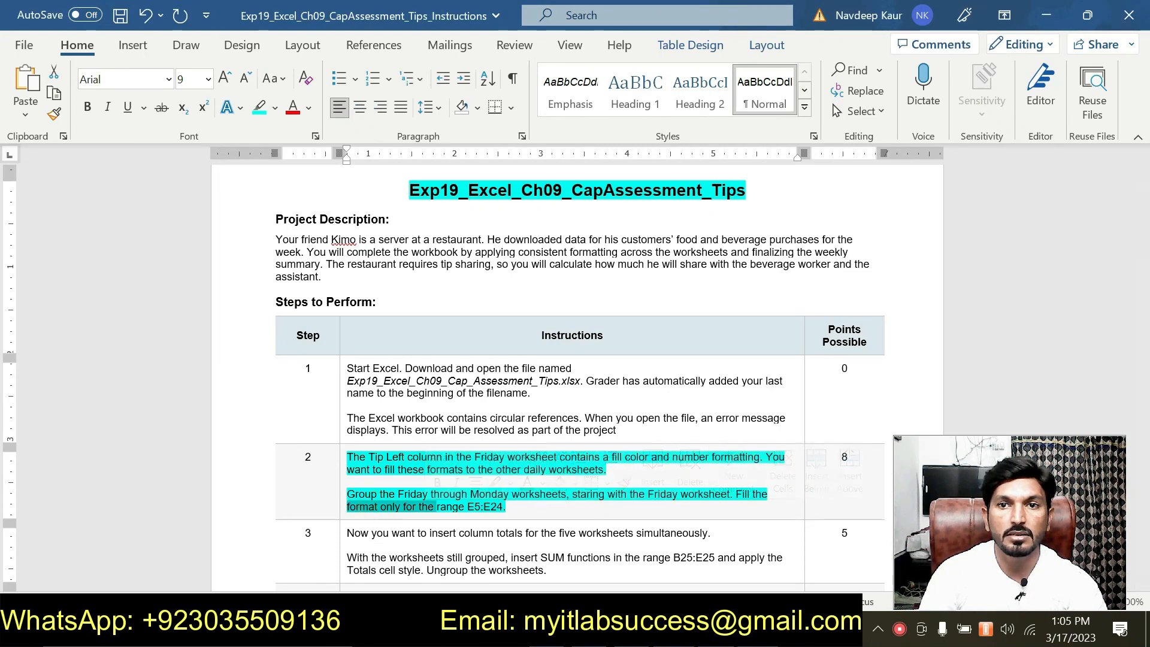
left_click(631, 630)
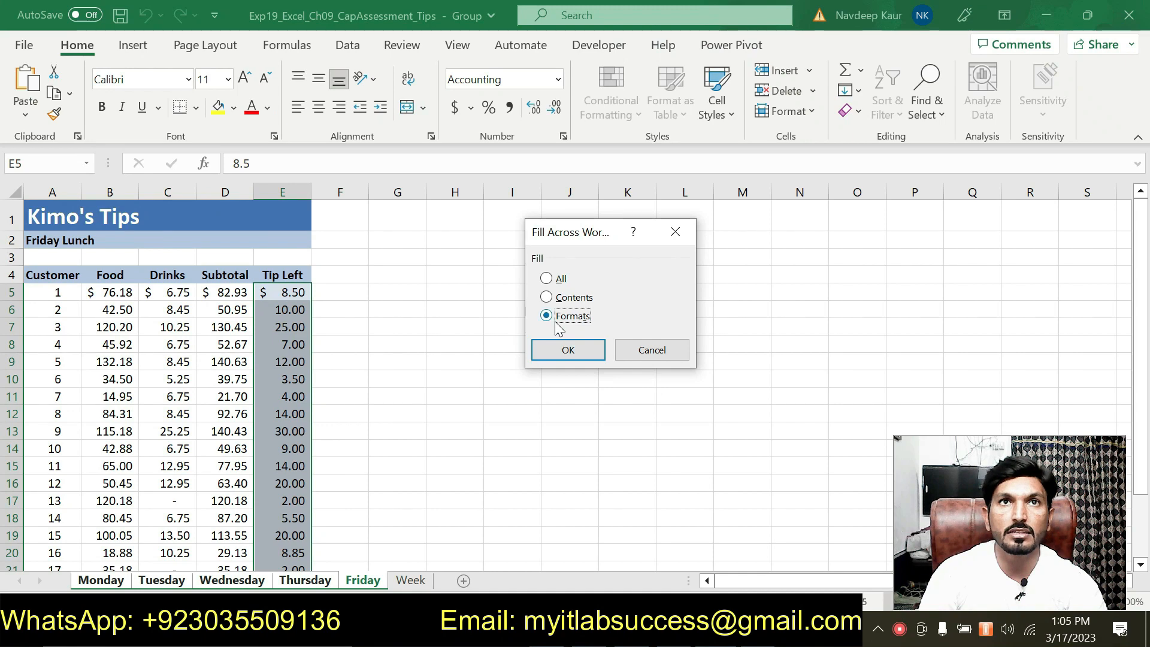
left_click(565, 350)
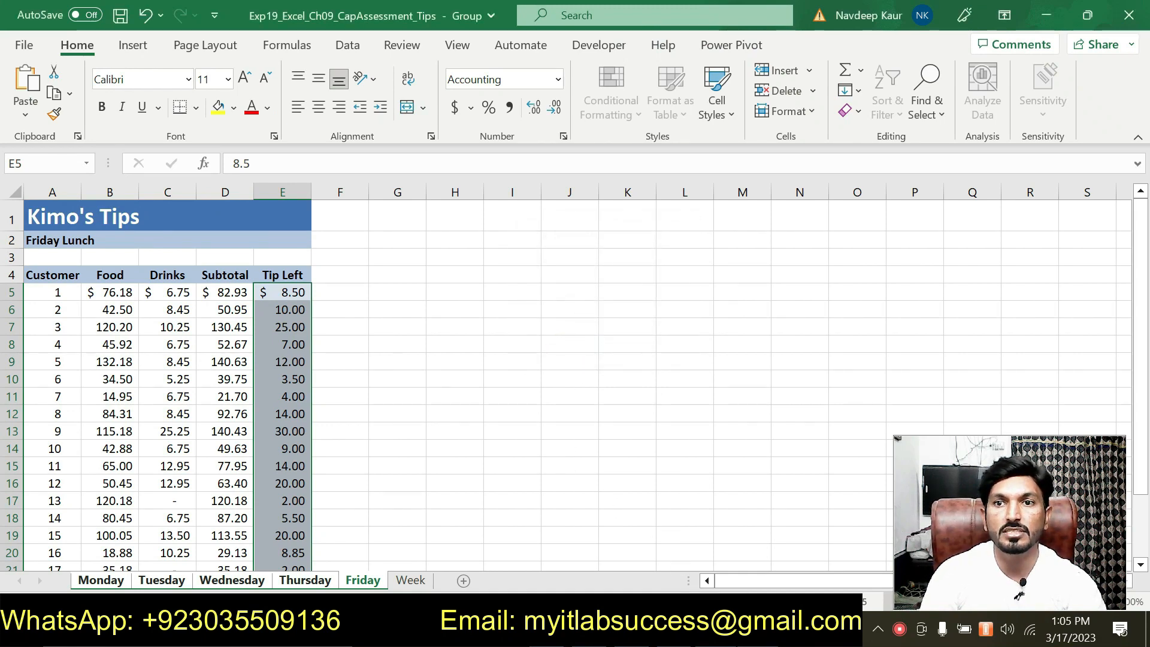
In the Word instructions, clear the highlight from step 2 and highlight the text of step 3 in turquoise.
left_click(590, 631)
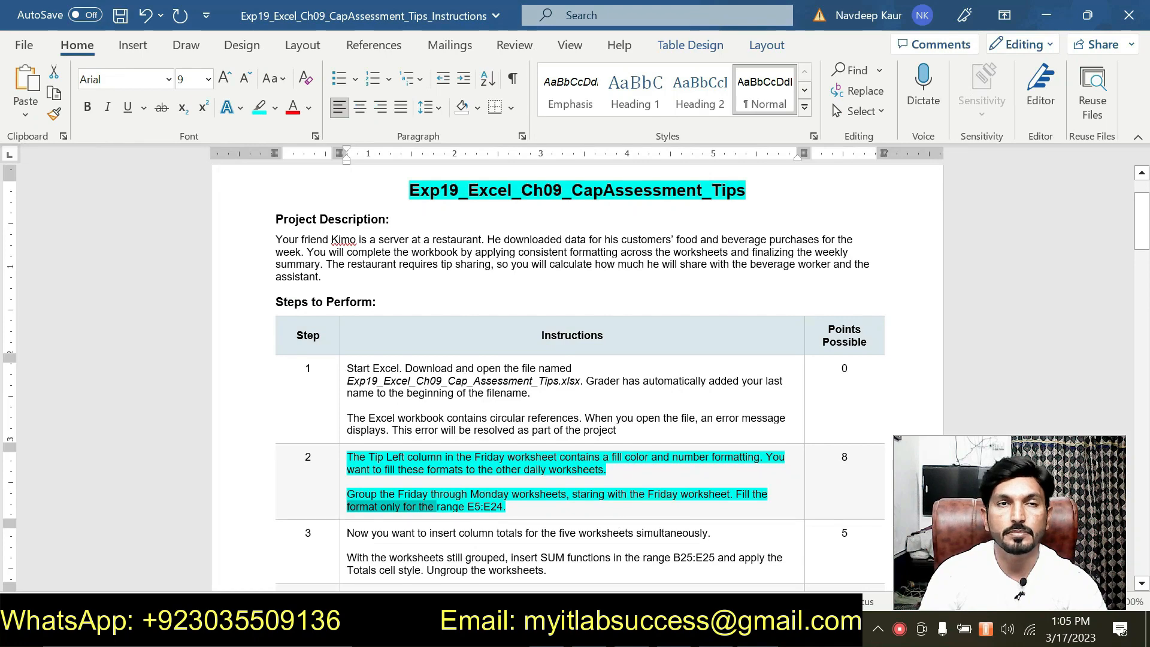
left_click_drag(507, 507, 347, 457)
left_click(420, 430)
scroll(420, 430, "down", 3)
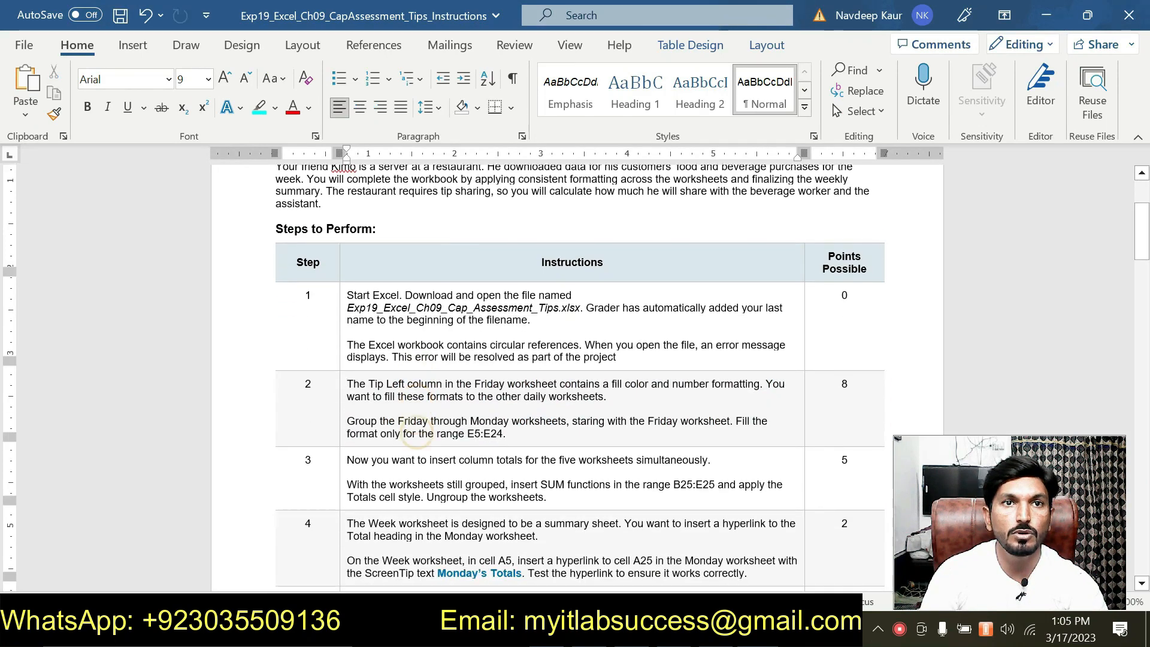
left_click_drag(548, 483, 347, 446)
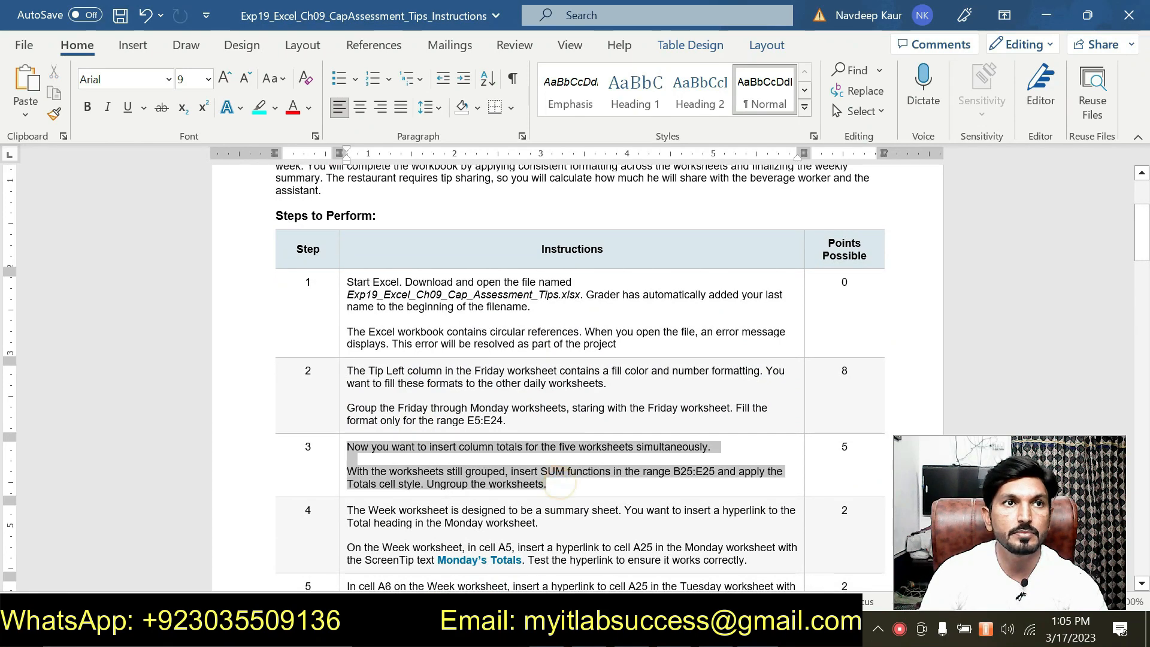
left_click(422, 416)
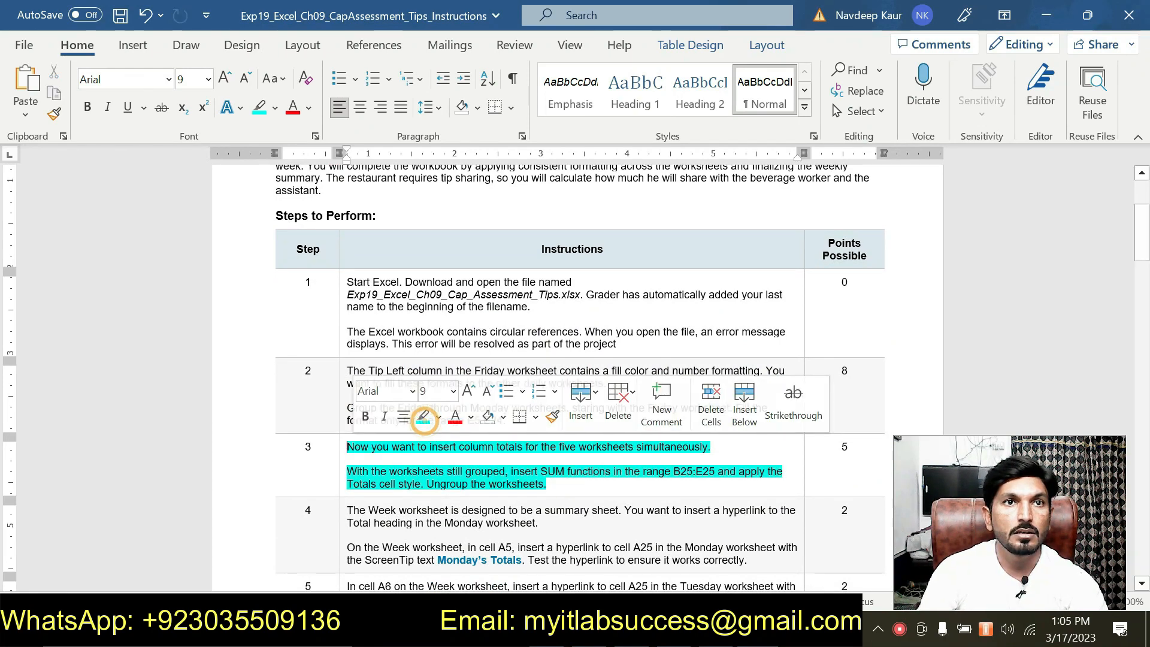
left_click(438, 477)
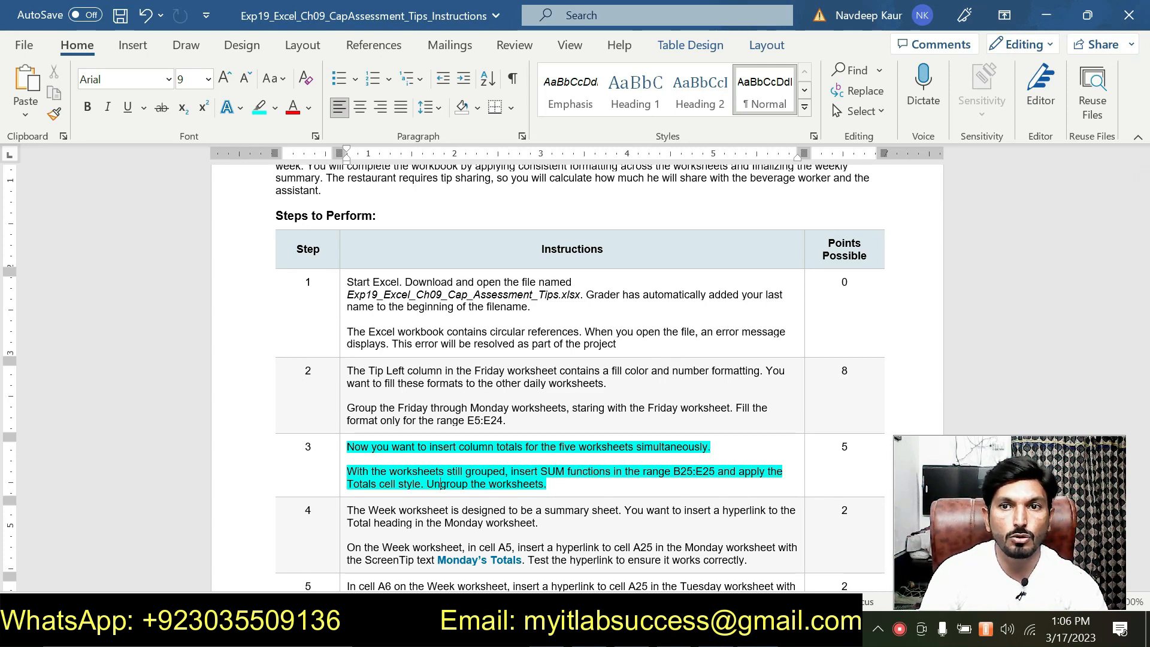
Copy the range reference B25:E25 from step 3 in Word and use it to select the Totals row cells on the grouped Excel worksheets.
key("alt+Tab")
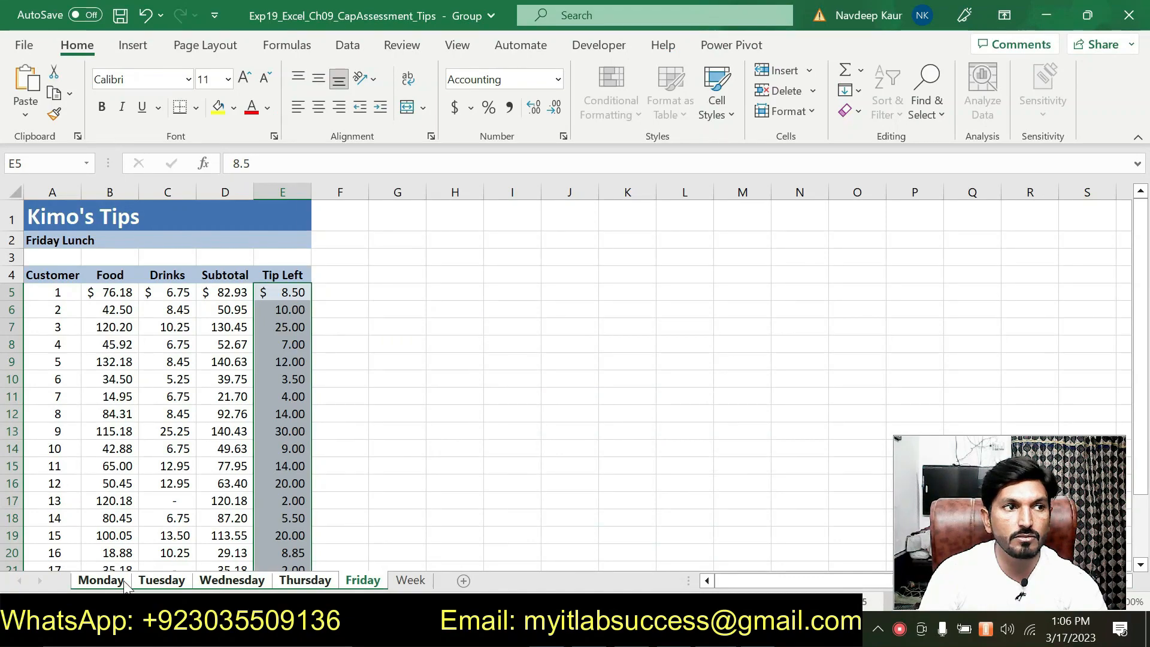
key("alt+Tab")
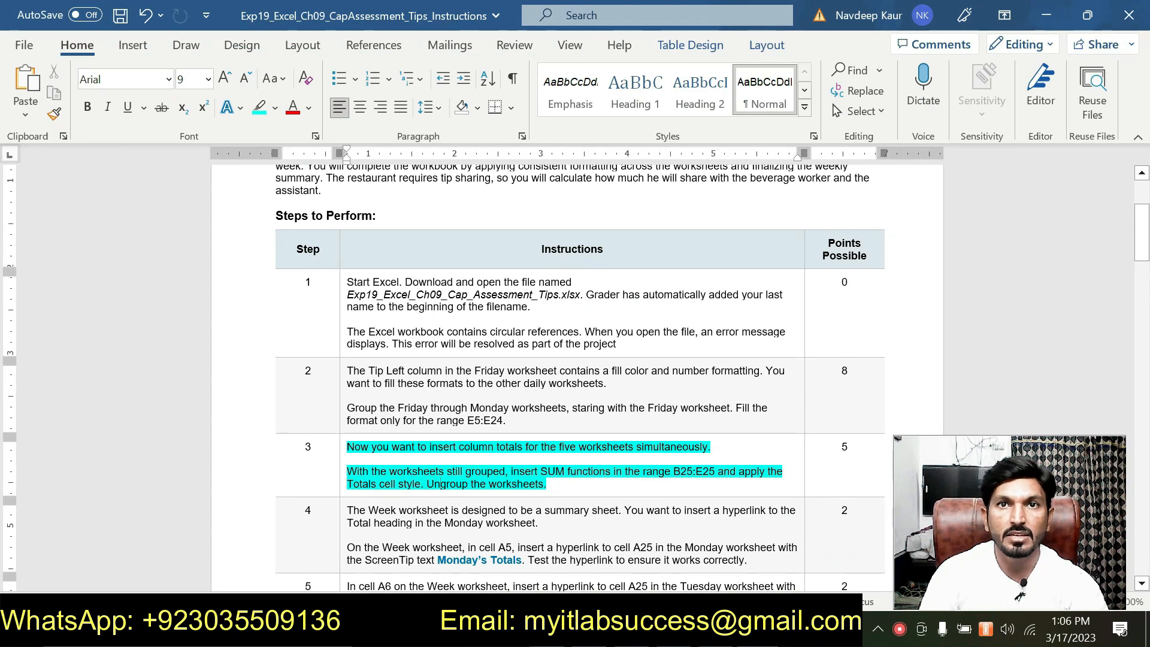
left_click_drag(673, 471, 717, 472)
key("ctrl+c")
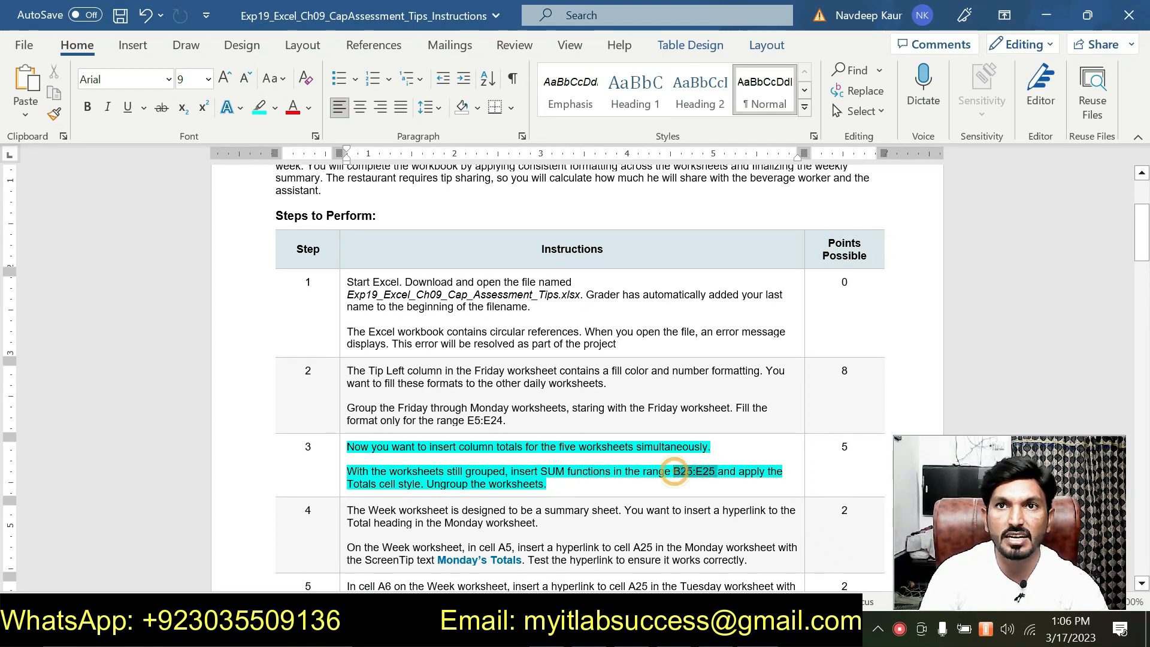
key("alt+Tab")
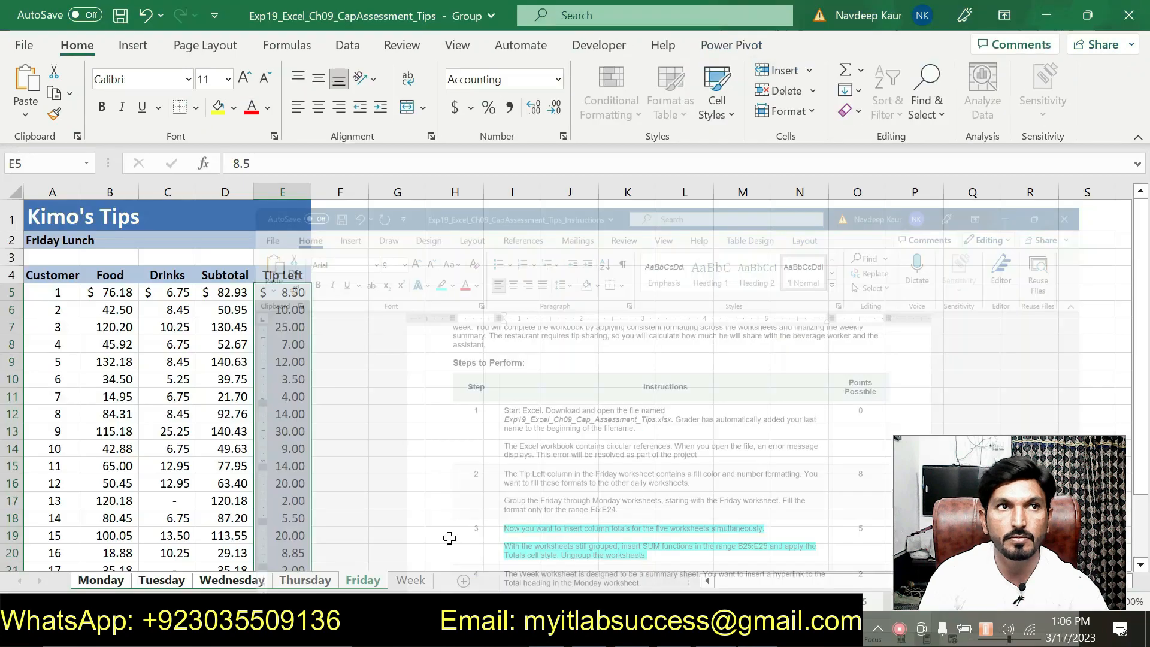
key("ctrl+v")
key("Return")
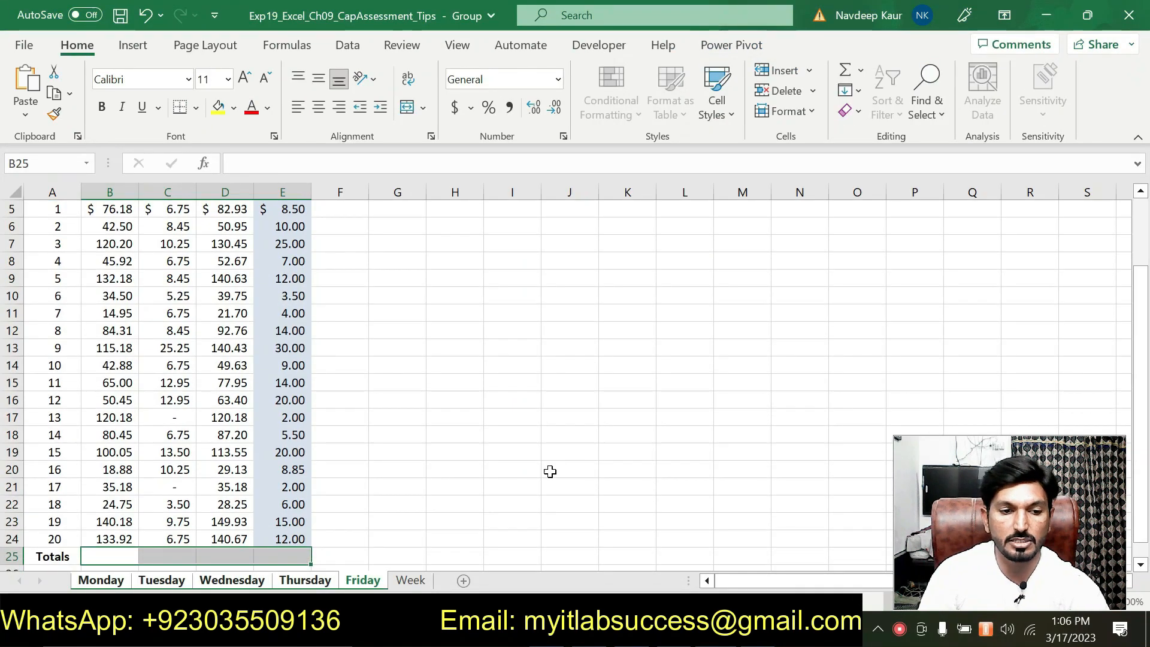
Reread step 3 in the Word instructions and begin a SUM function in cell B25 on the grouped Excel worksheets.
left_click(756, 628)
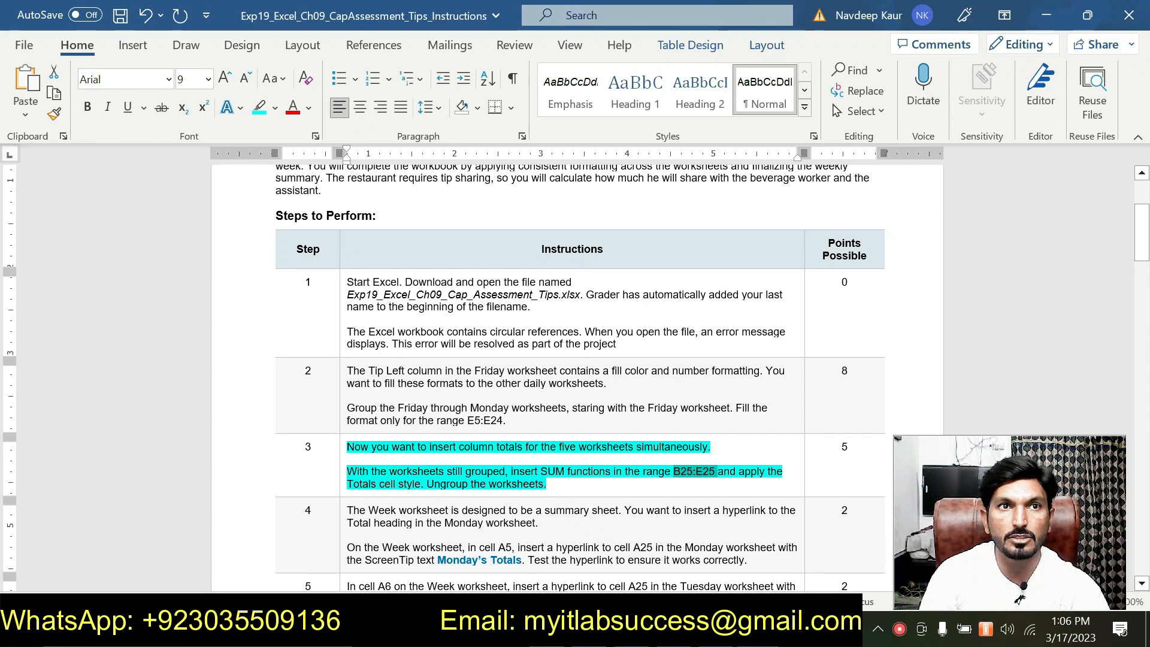
left_click(571, 486)
key("alt+Tab")
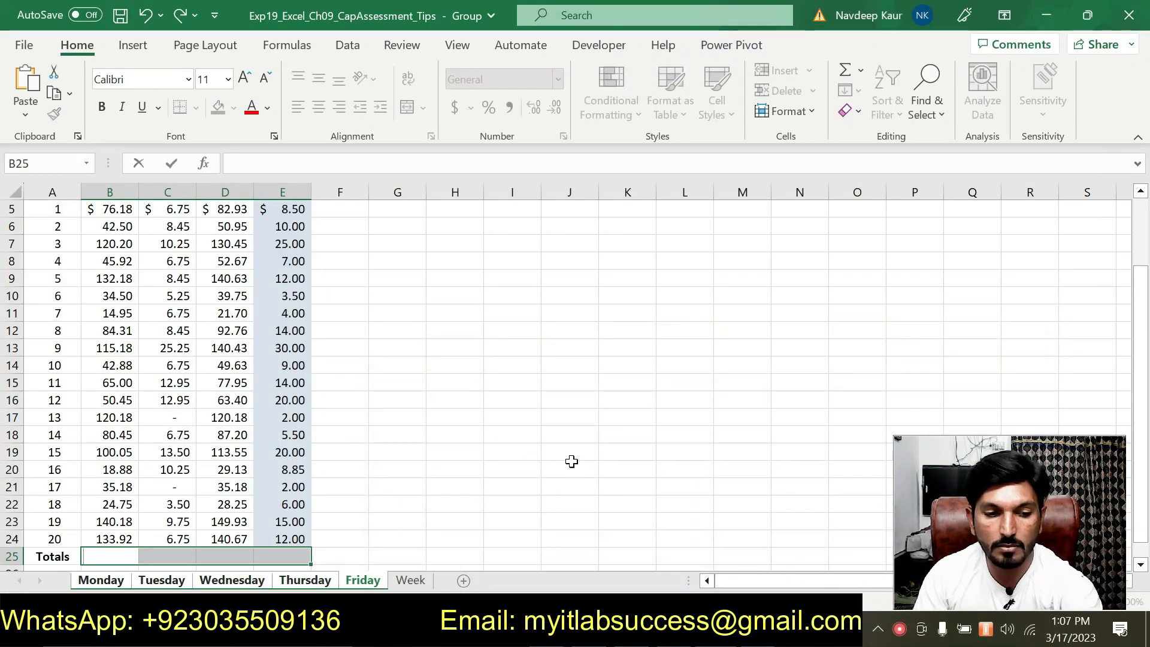
type("=SUM")
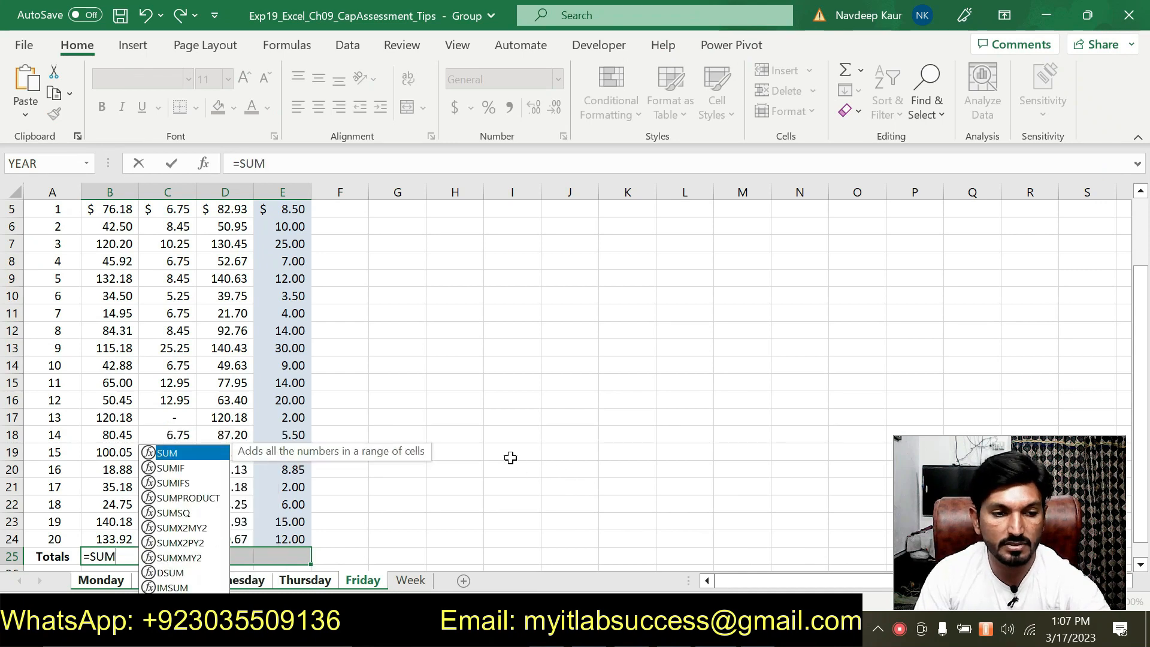
double_click(191, 459)
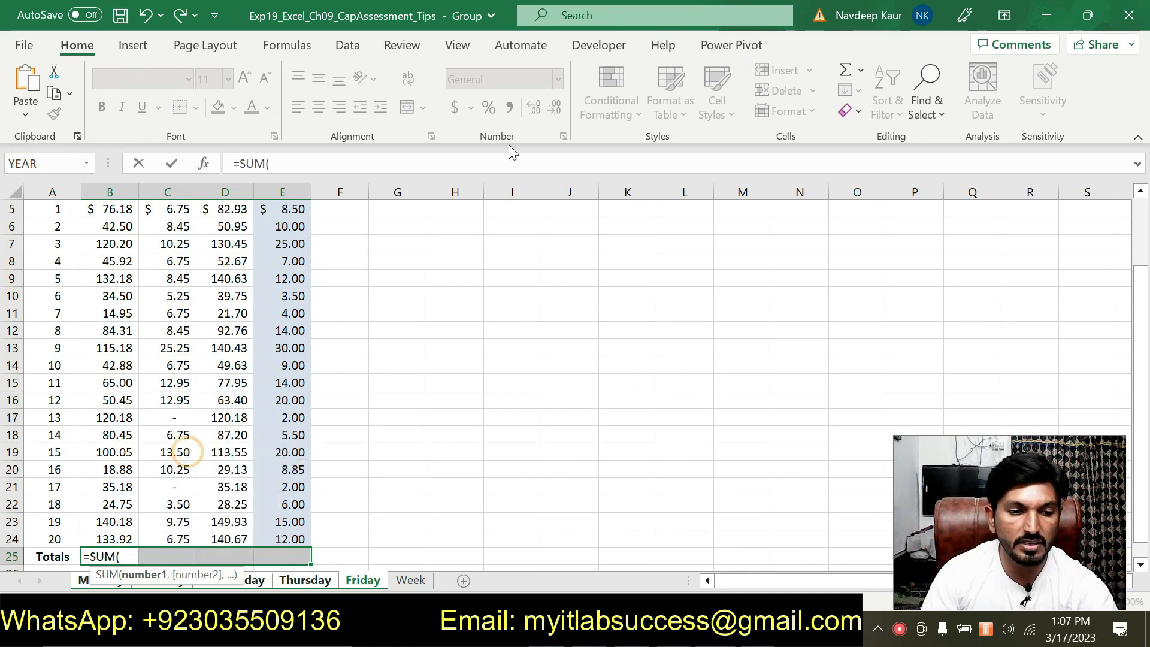
scroll(155, 317, "up", 2)
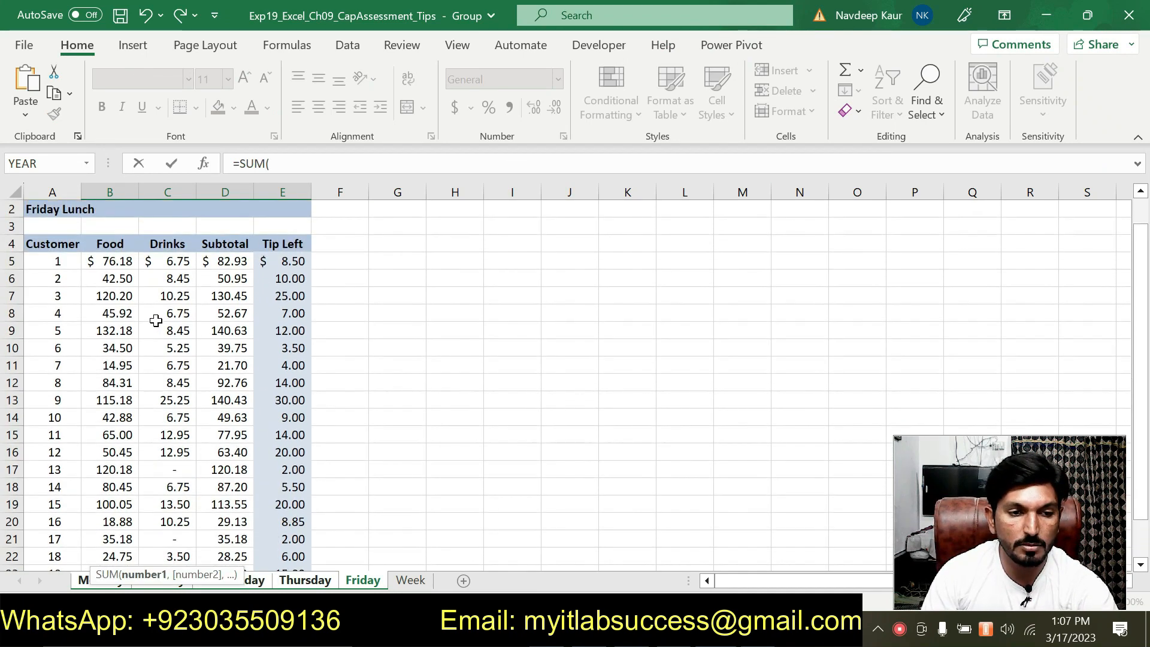
scroll(151, 296, "down", 2)
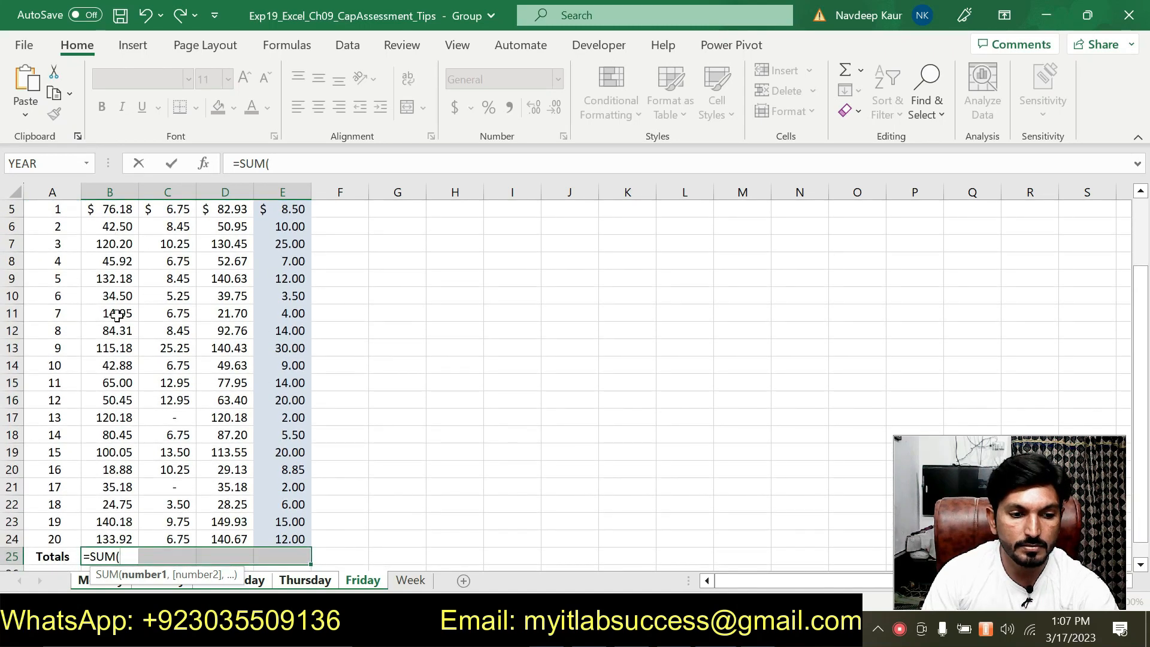
scroll(117, 250, "up", 1)
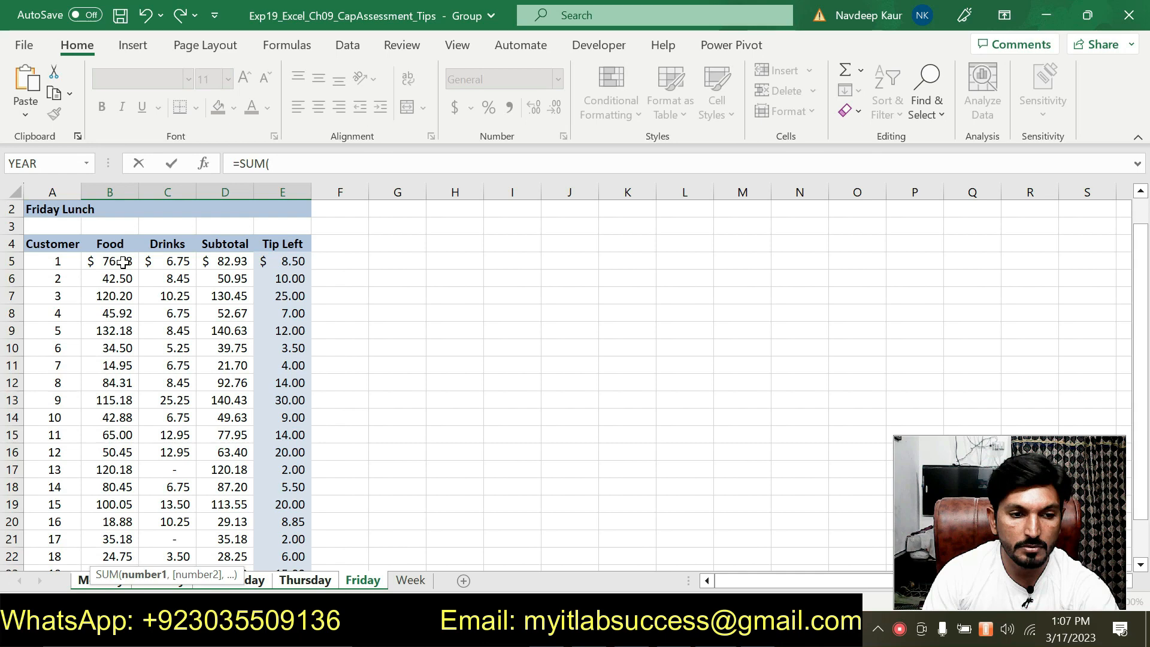
scroll(122, 262, "down", 2)
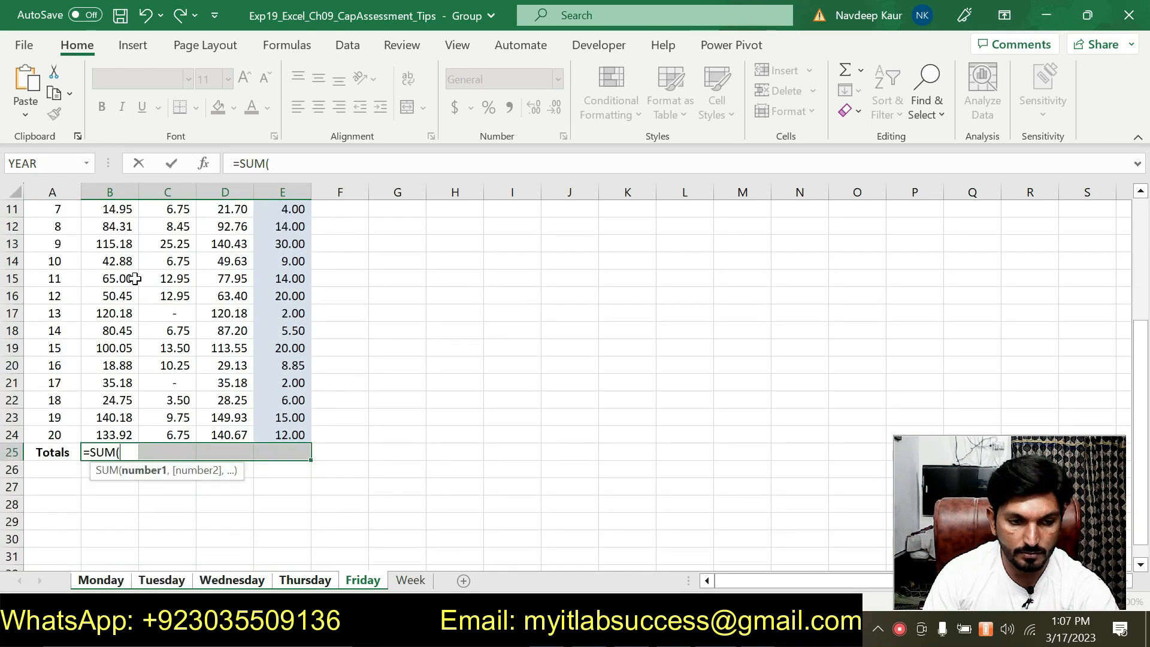
scroll(135, 279, "down", 1)
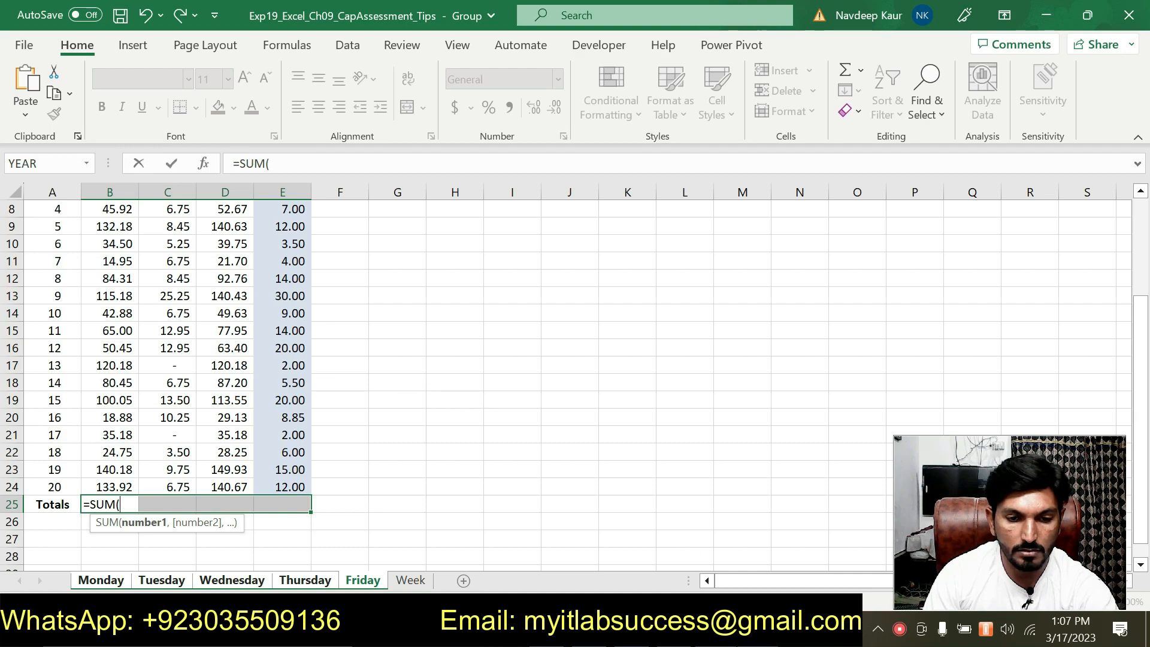
key("alt+Tab")
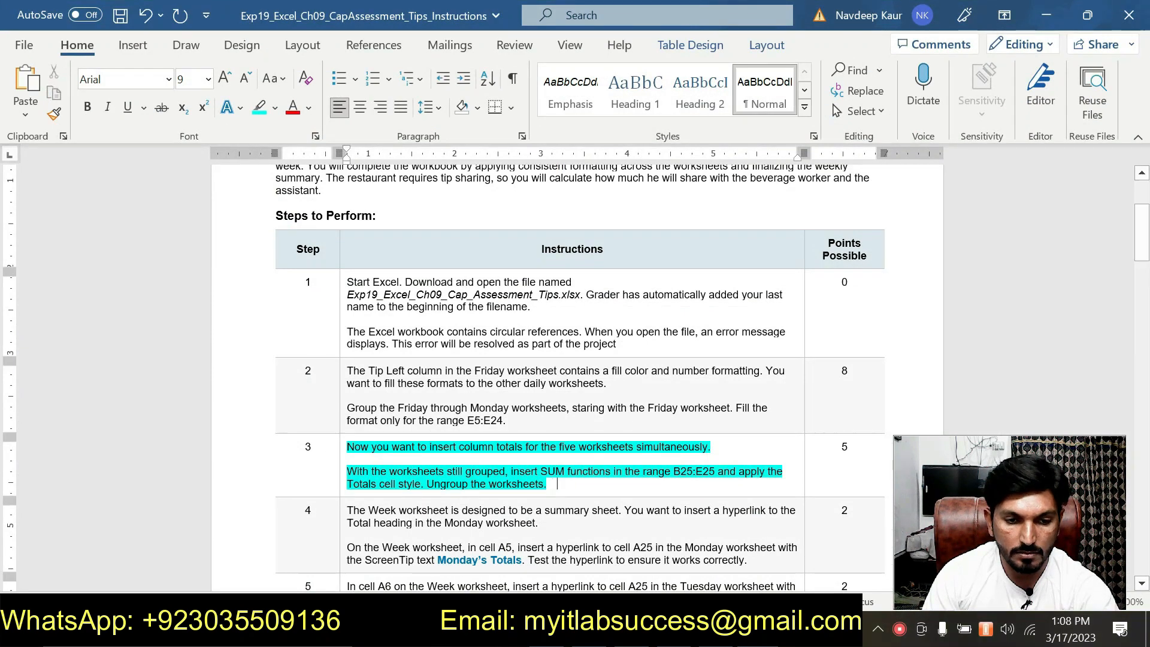
key("alt+Tab")
scroll(126, 379, "up", 3)
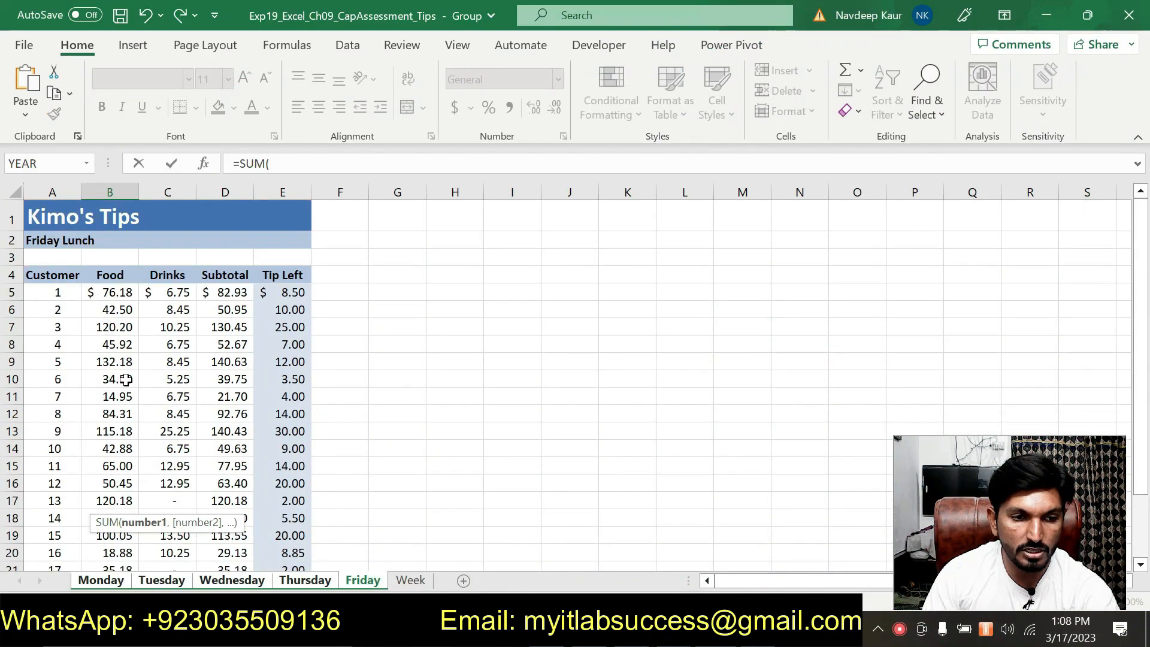
left_click_drag(113, 292, 126, 558)
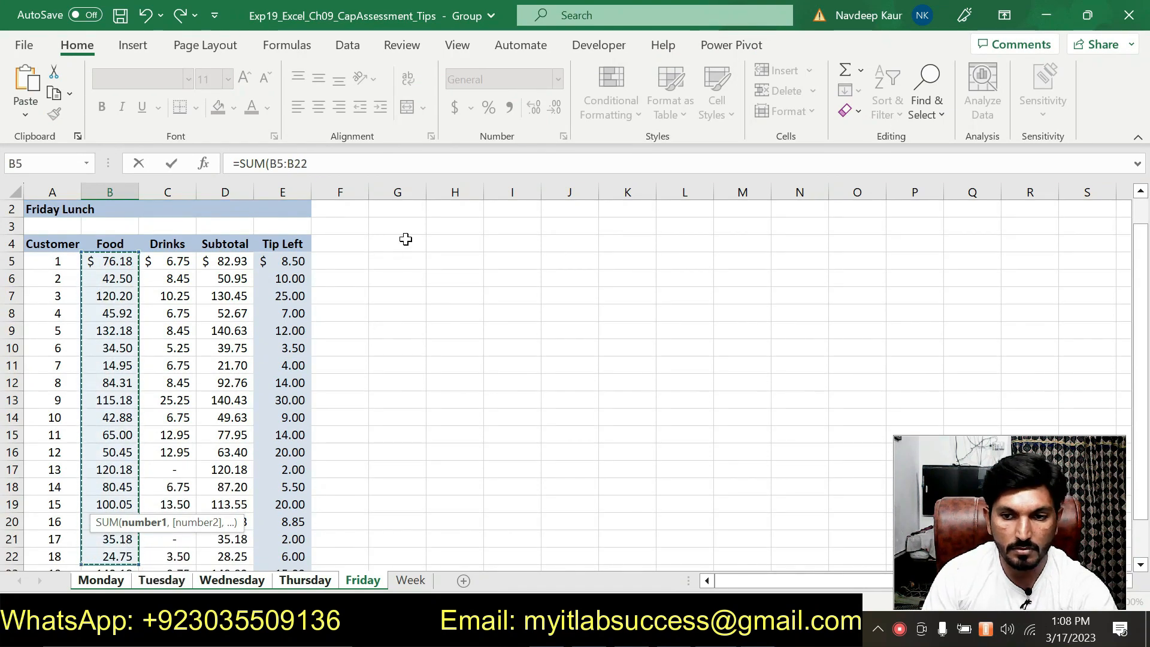
scroll(383, 252, "down", 2)
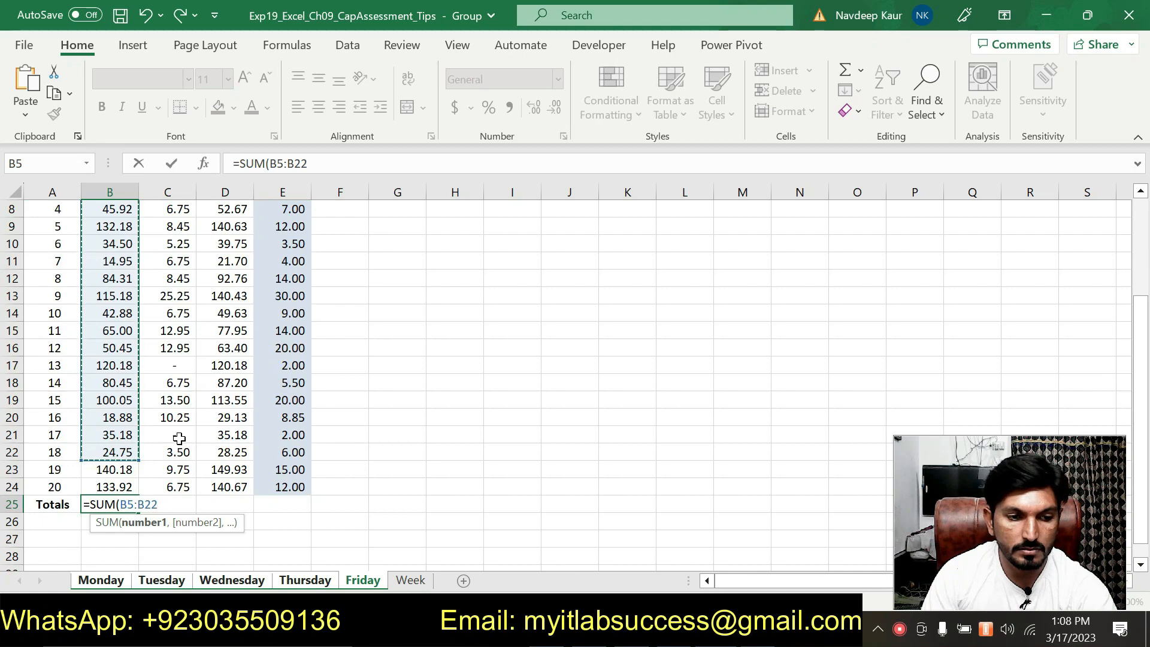
type(",")
left_click_drag(131, 467, 118, 487)
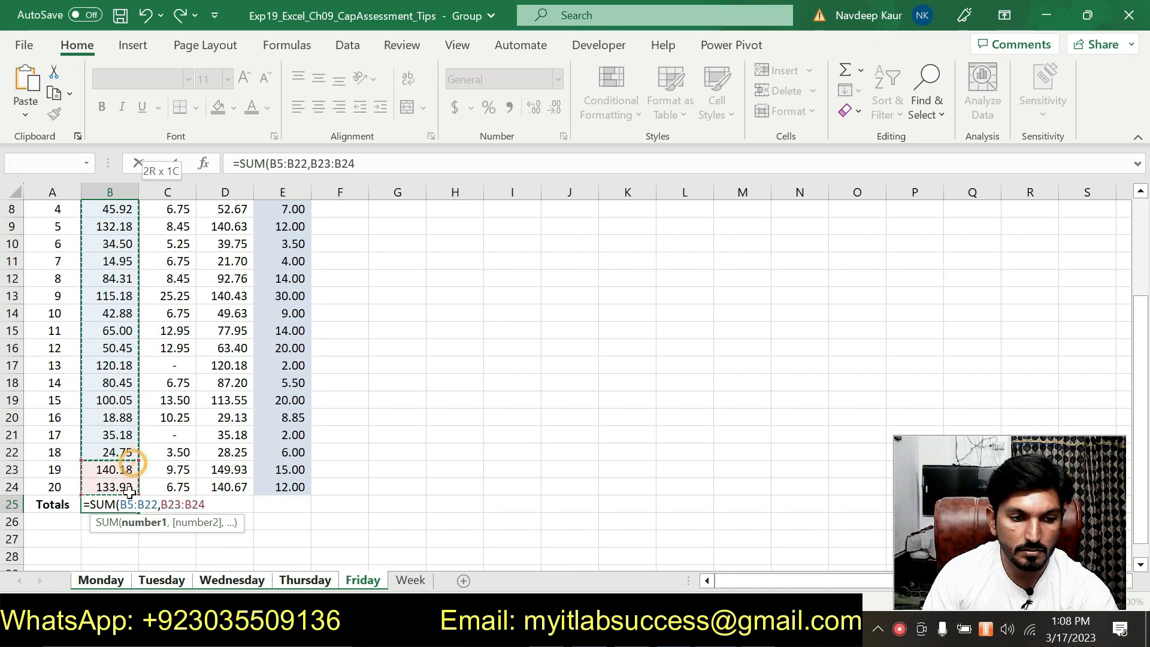
left_click_drag(369, 163, 232, 163)
left_click_drag(356, 164, 269, 163)
key("BackSpace")
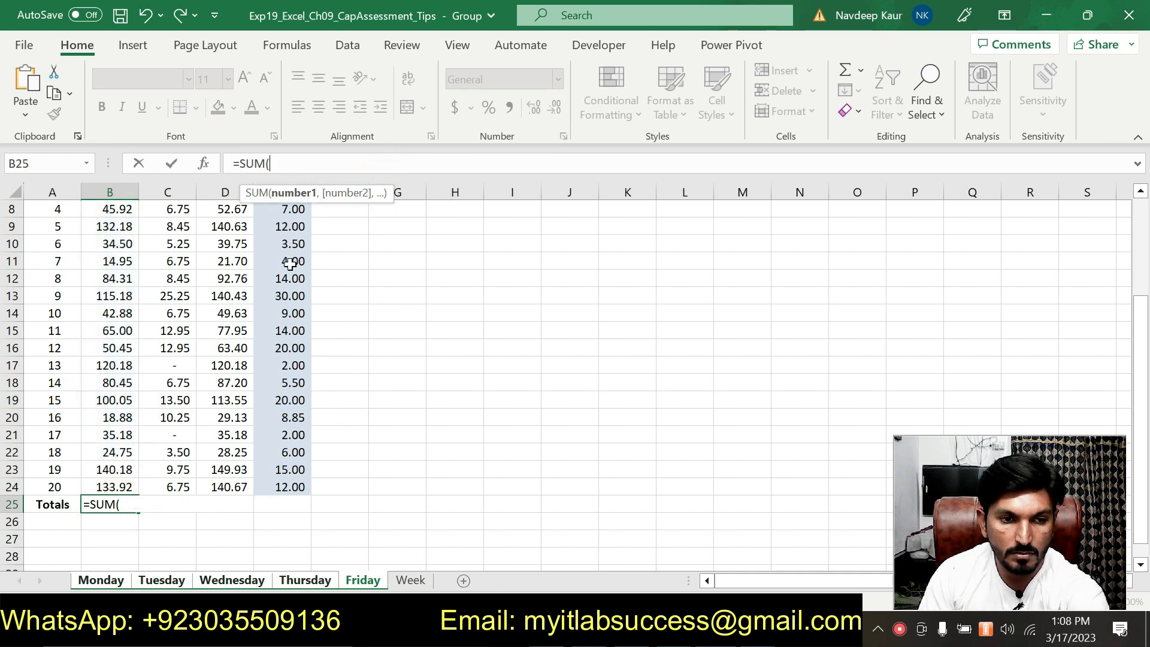
Total the Food column in cell B25 of the grouped worksheets with the formula =SUM(B5:B24).
scroll(246, 286, "up", 3)
left_click_drag(122, 296, 117, 522)
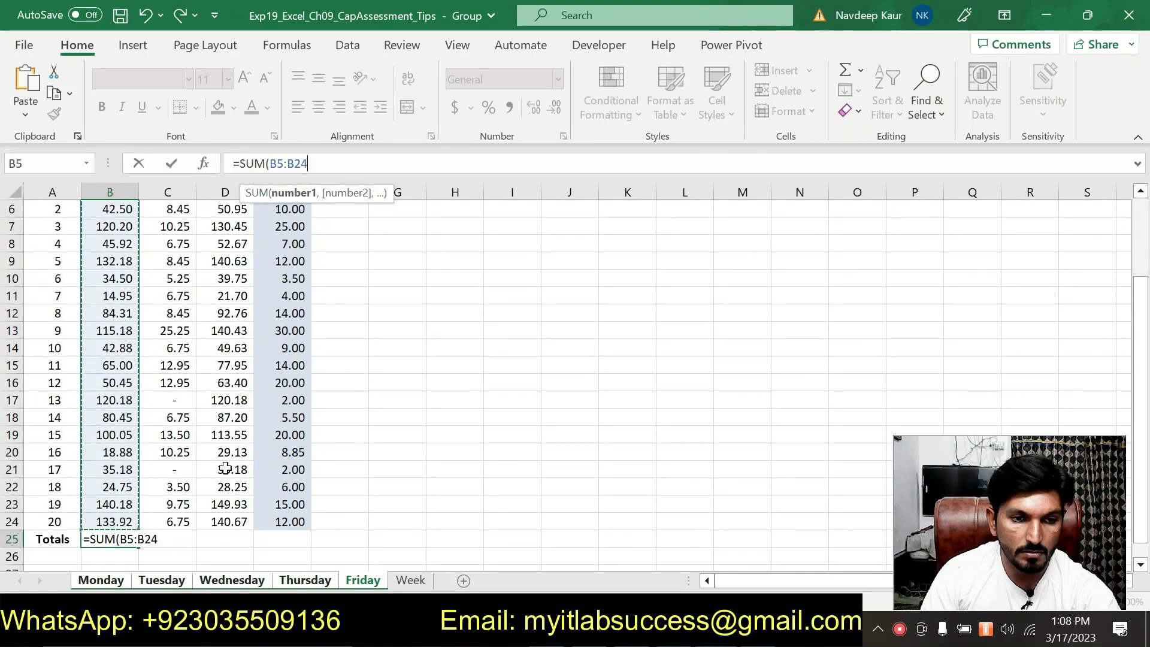
key("Return")
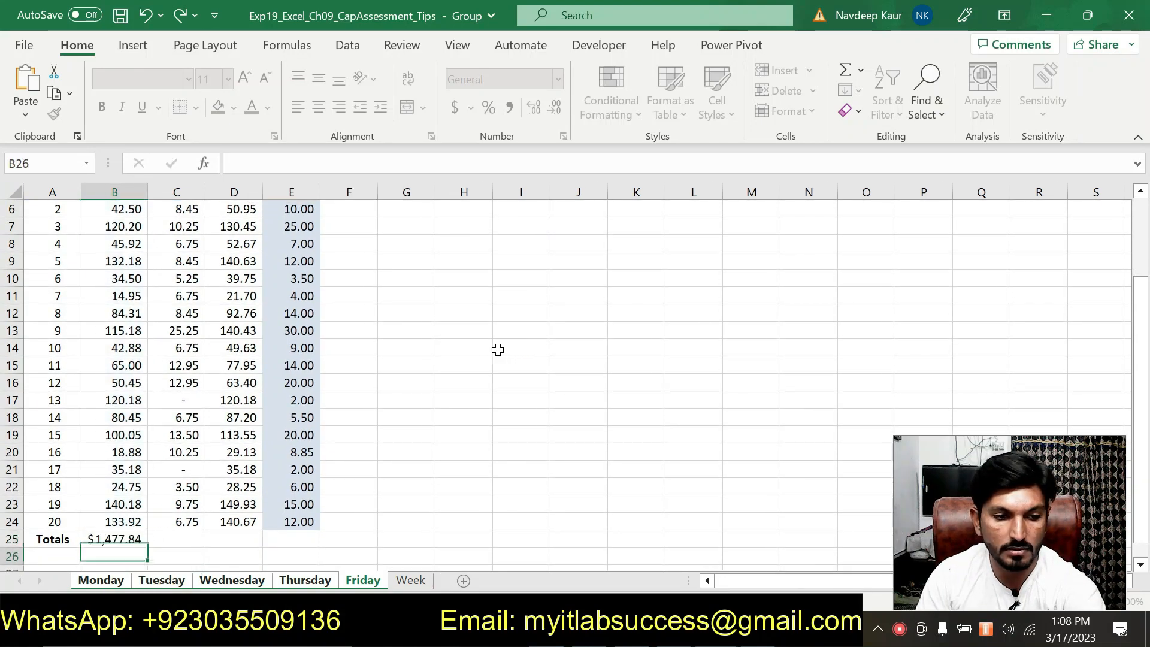
Copy the SUM formula from B25 across to E25 and autofit the columns that are too narrow for their totals.
left_click(136, 540)
left_click_drag(147, 547, 304, 540)
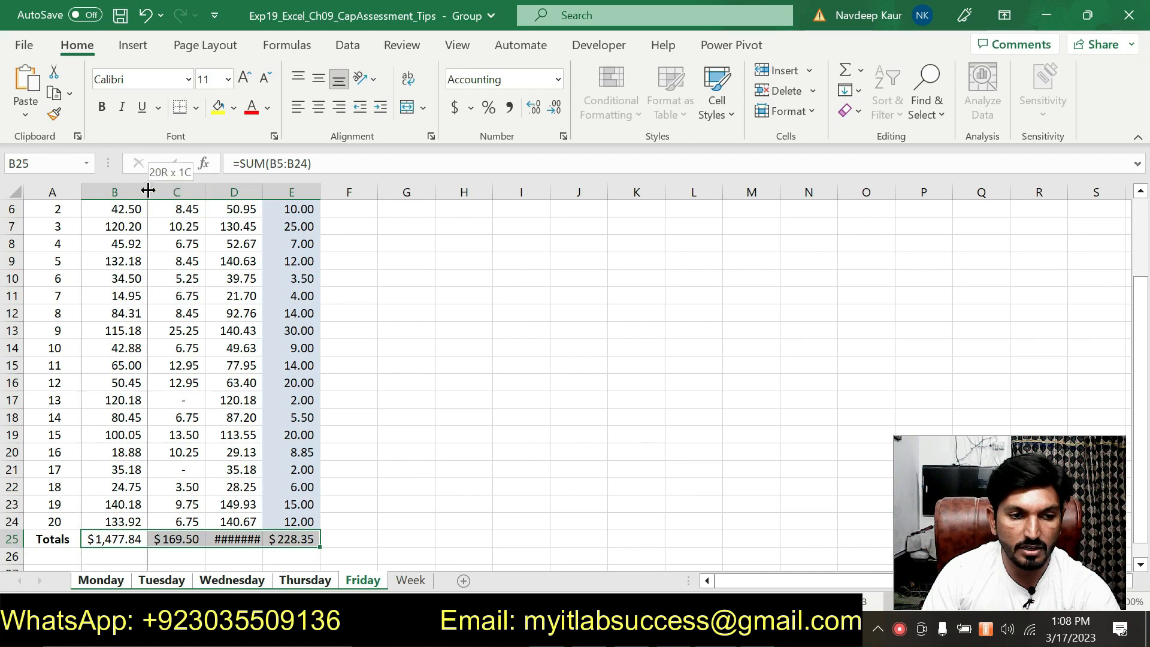
double_click(206, 191)
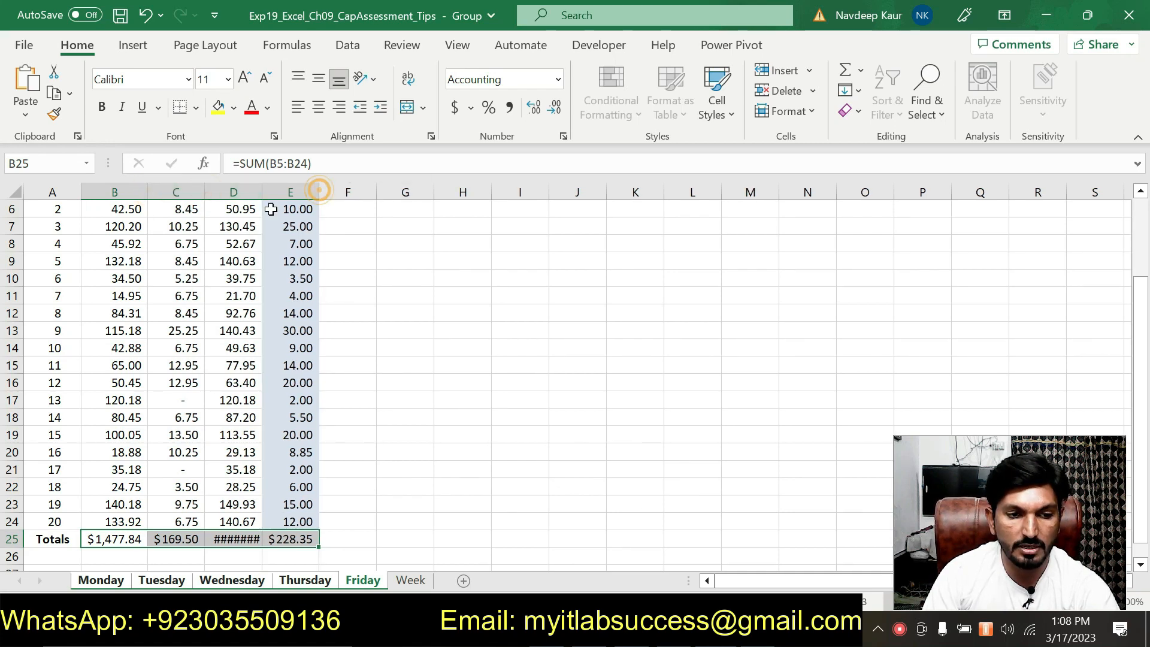
double_click(261, 192)
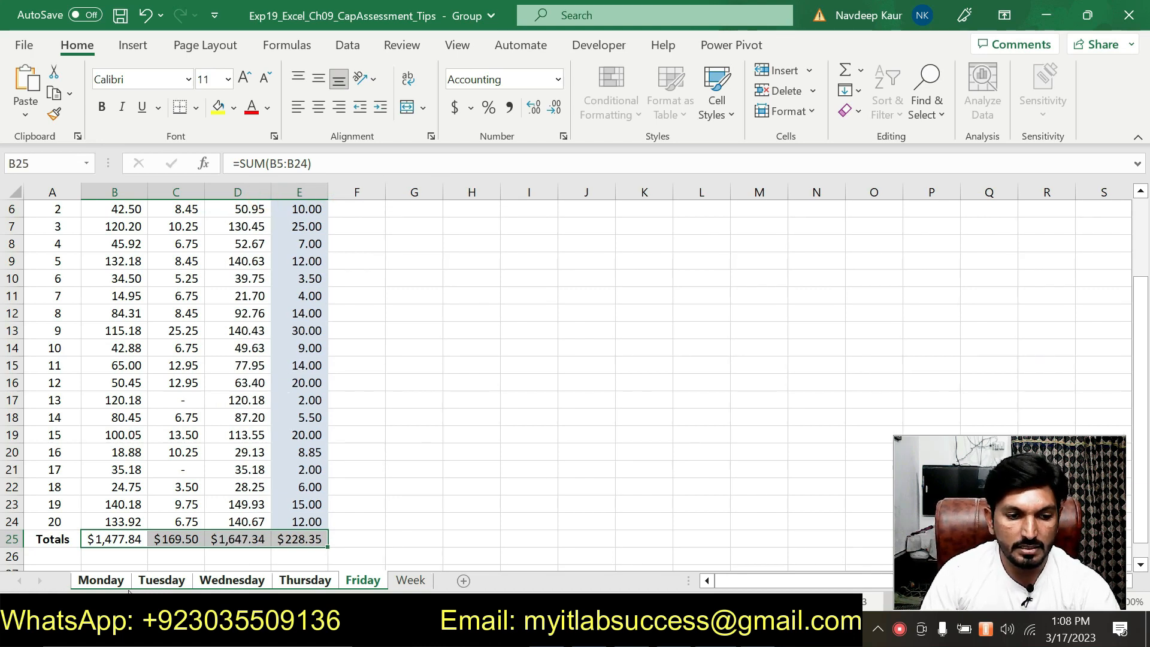
Examine the Totals row on the Monday, Tuesday, Wednesday and Thursday worksheets and return to the Friday worksheet.
left_click(124, 585)
scroll(390, 473, "down", 5)
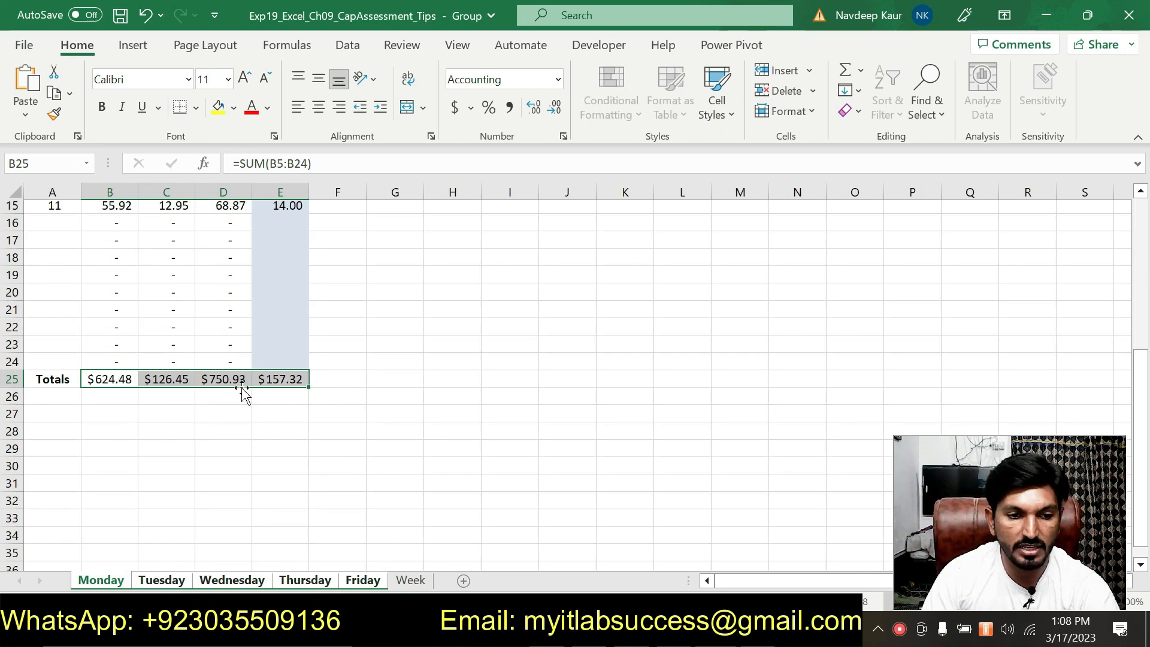
left_click(170, 580)
scroll(202, 521, "down", 5)
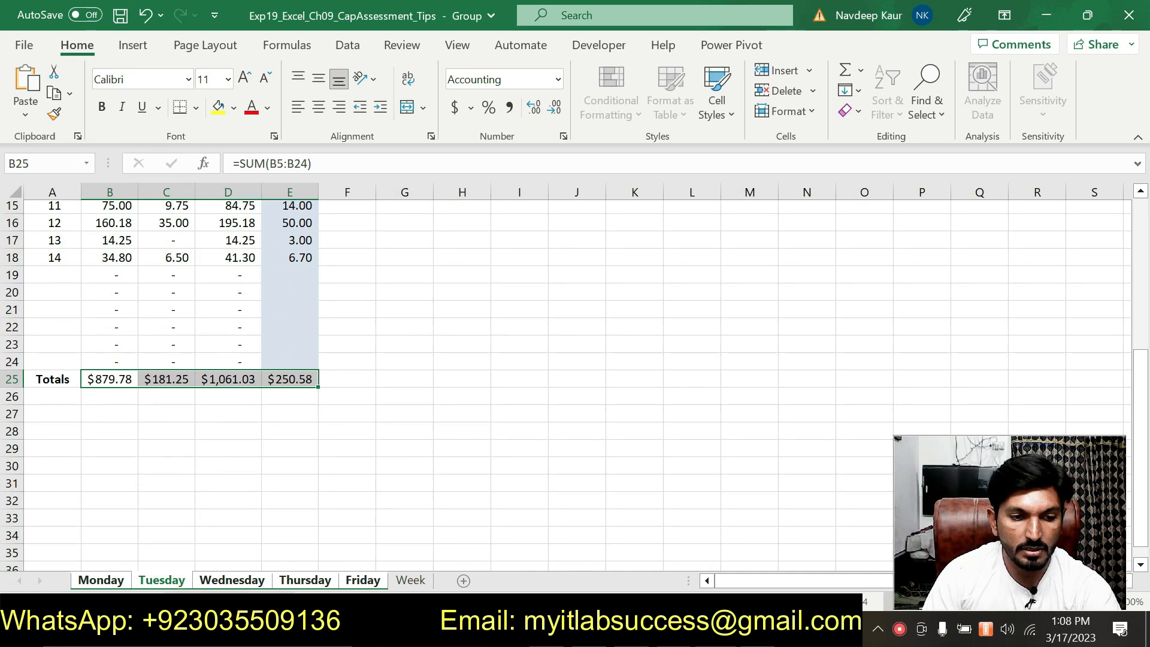
left_click(234, 579)
scroll(419, 465, "down", 4)
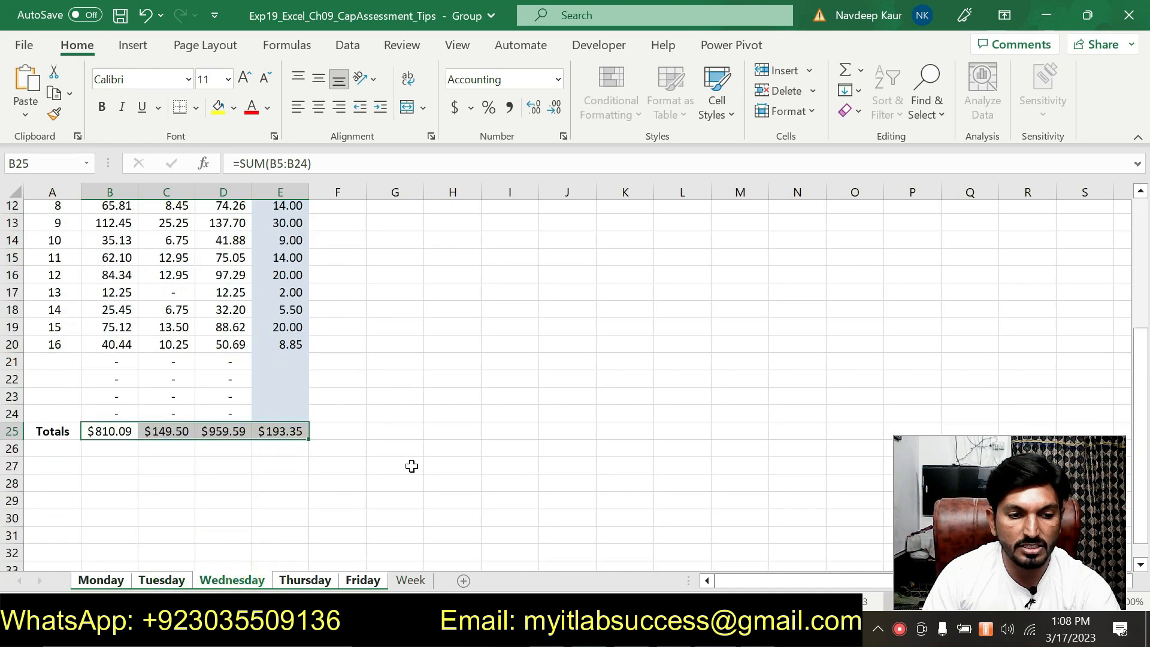
left_click(305, 580)
scroll(384, 464, "down", 4)
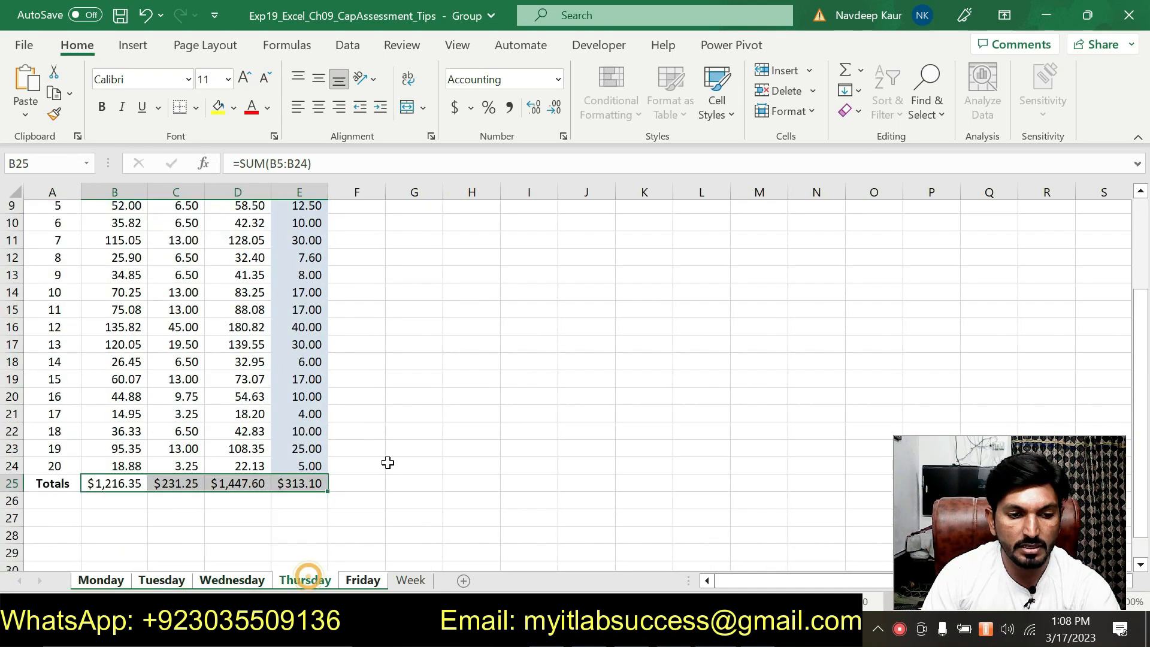
left_click(362, 580)
Copy the range reference B25:E25 from step 3 in Word again and use it to select the totals on the grouped Excel worksheets.
key("alt+Tab")
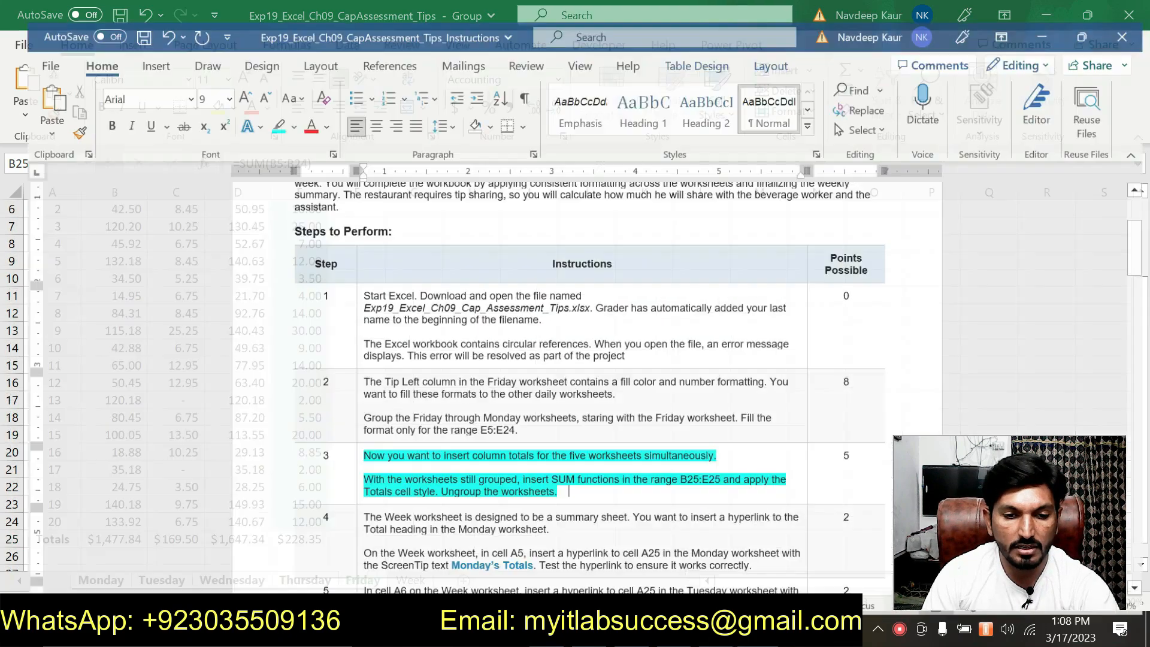
scroll(575, 371, "down", 3)
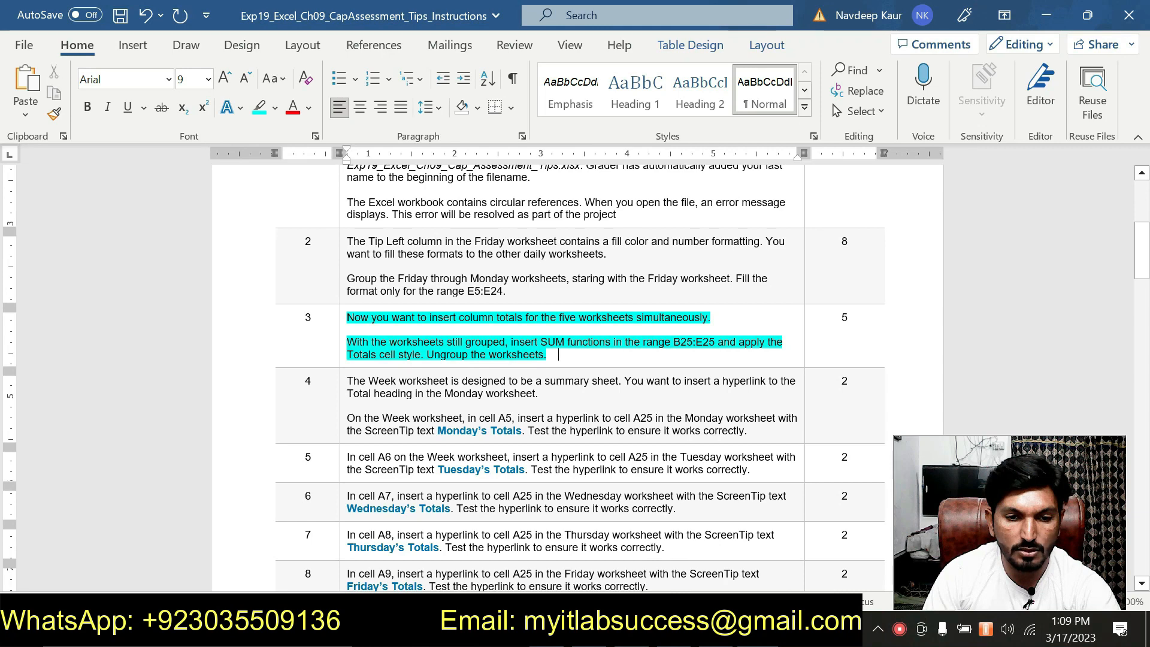
double_click(690, 342)
key("ctrl+c")
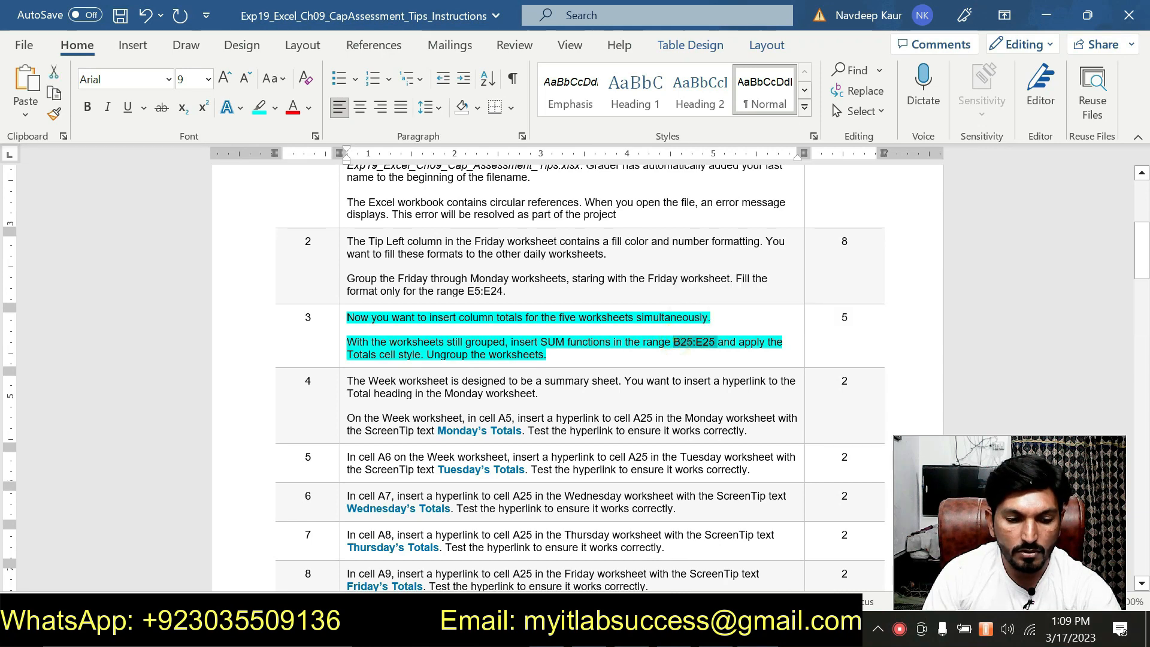
key("alt+Tab")
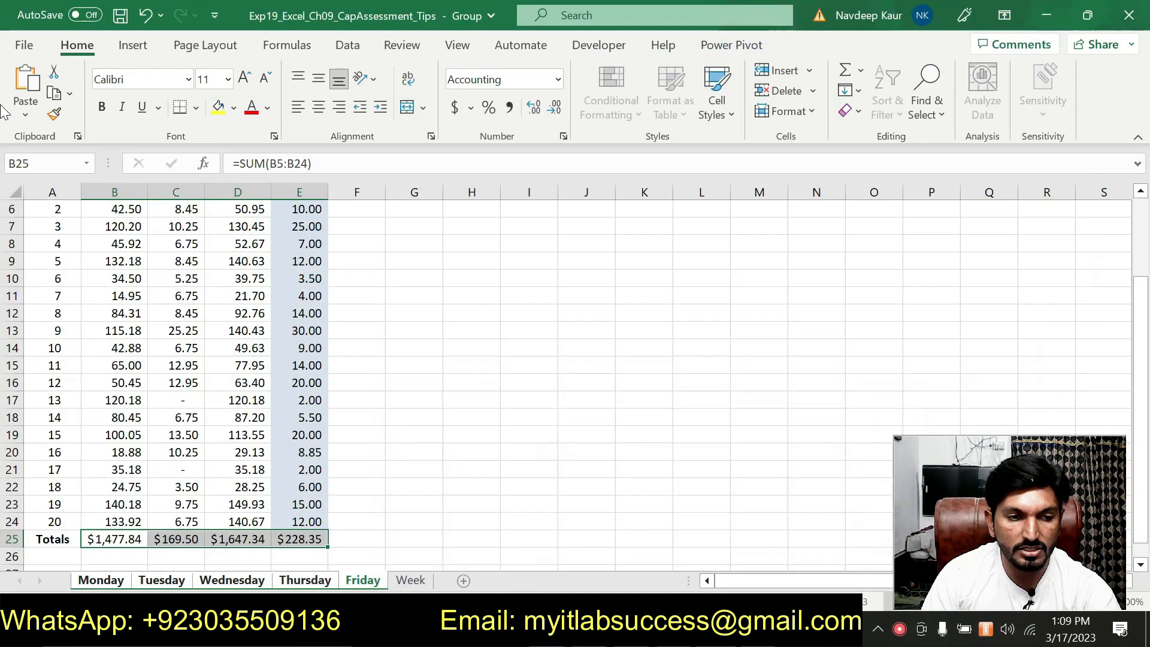
left_click(49, 162)
key("ctrl+v")
key("Return")
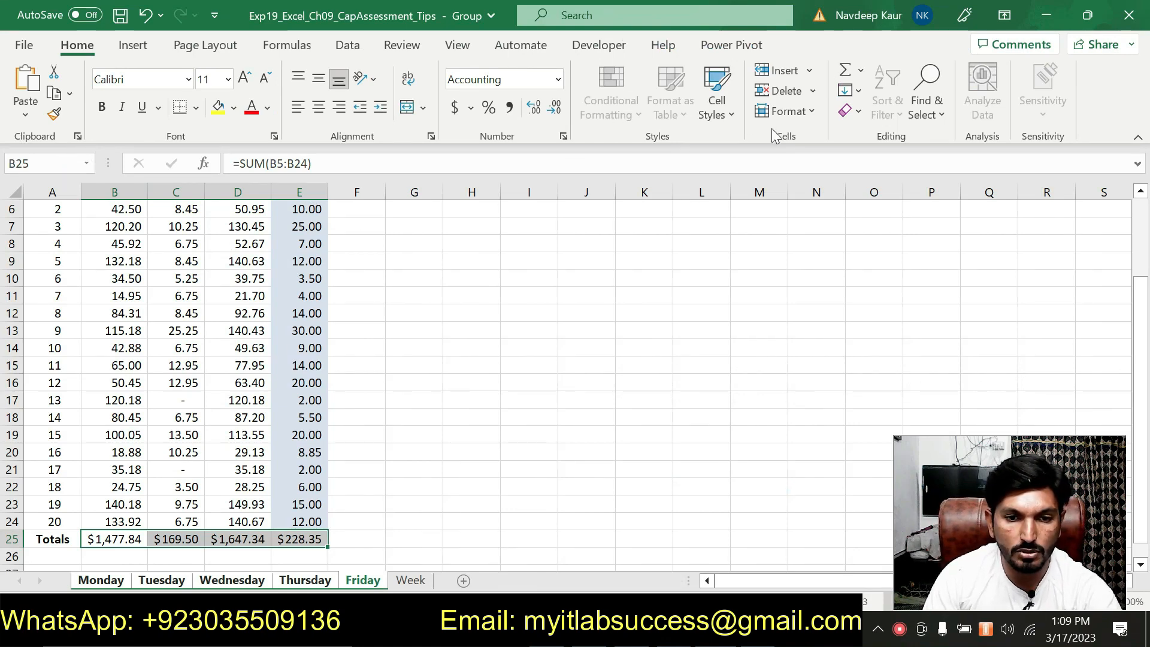
Apply the Total cell style to the selected totals and ungroup the worksheets.
left_click(727, 113)
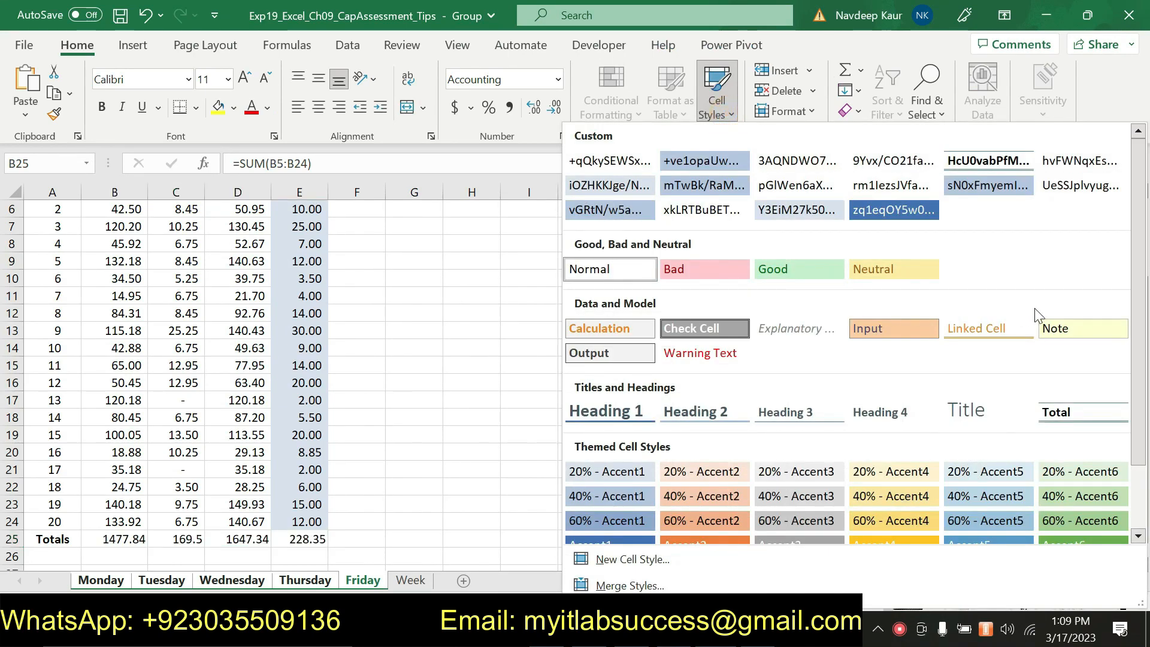
left_click(1057, 412)
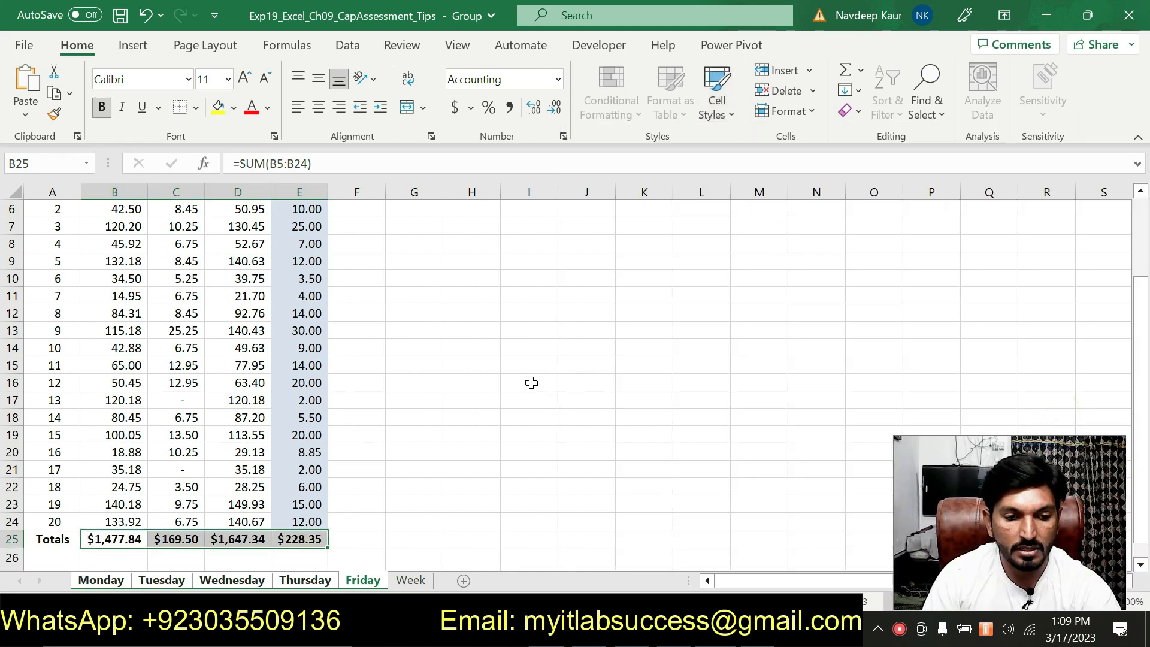
right_click(242, 584)
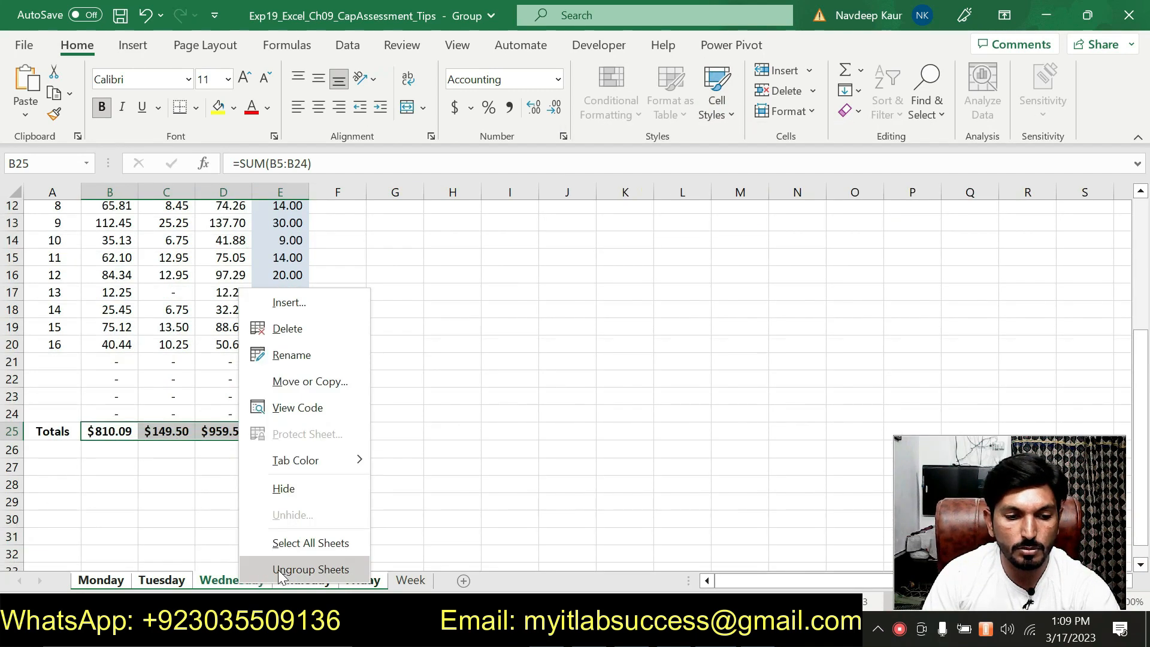
left_click(303, 567)
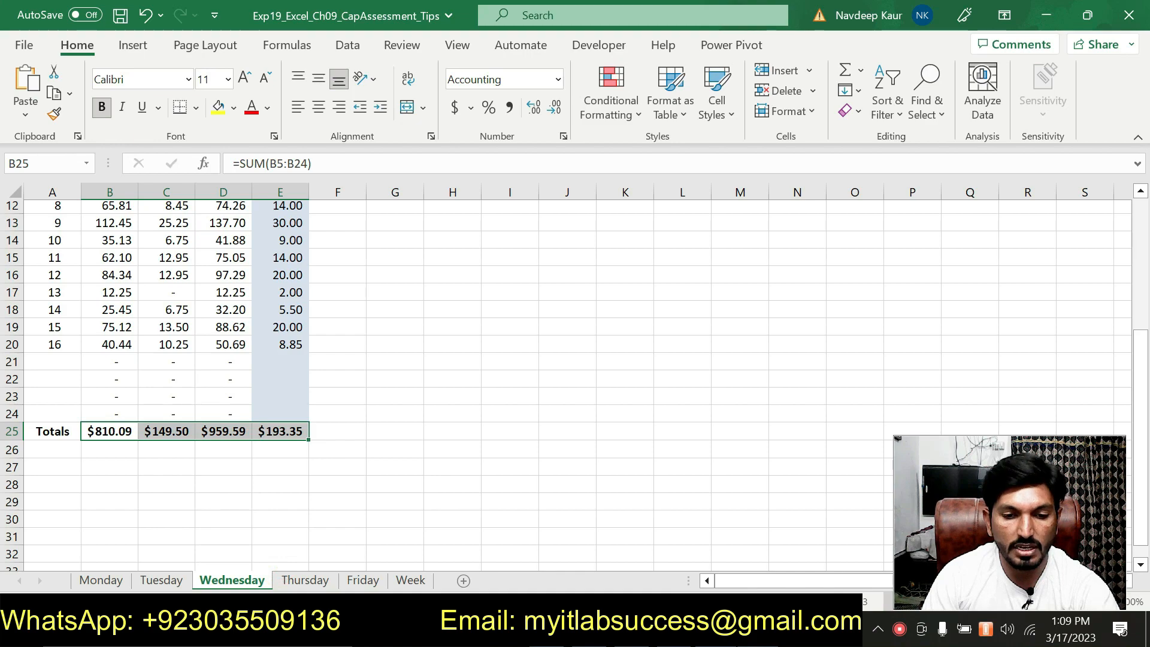
Switch to the Word instructions, clear the turquoise highlight from step 3 and bring step 4 into view.
left_click(696, 630)
left_click_drag(563, 359, 347, 317)
left_click(424, 290)
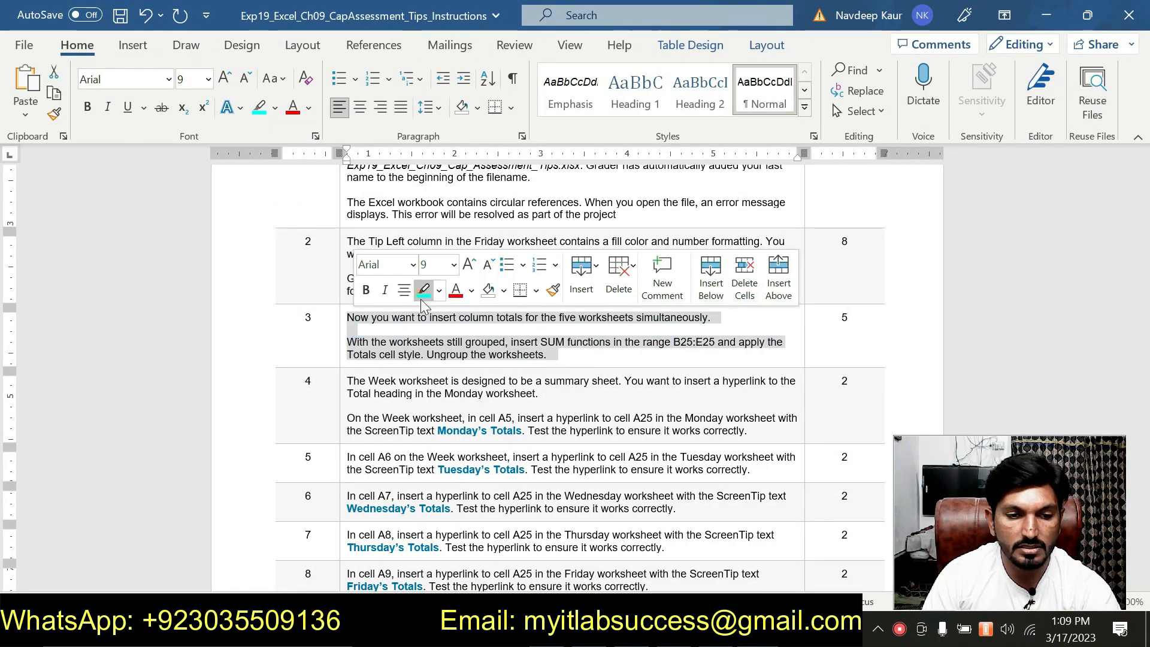
left_click(427, 327)
scroll(435, 360, "down", 3)
scroll(434, 359, "down", 1)
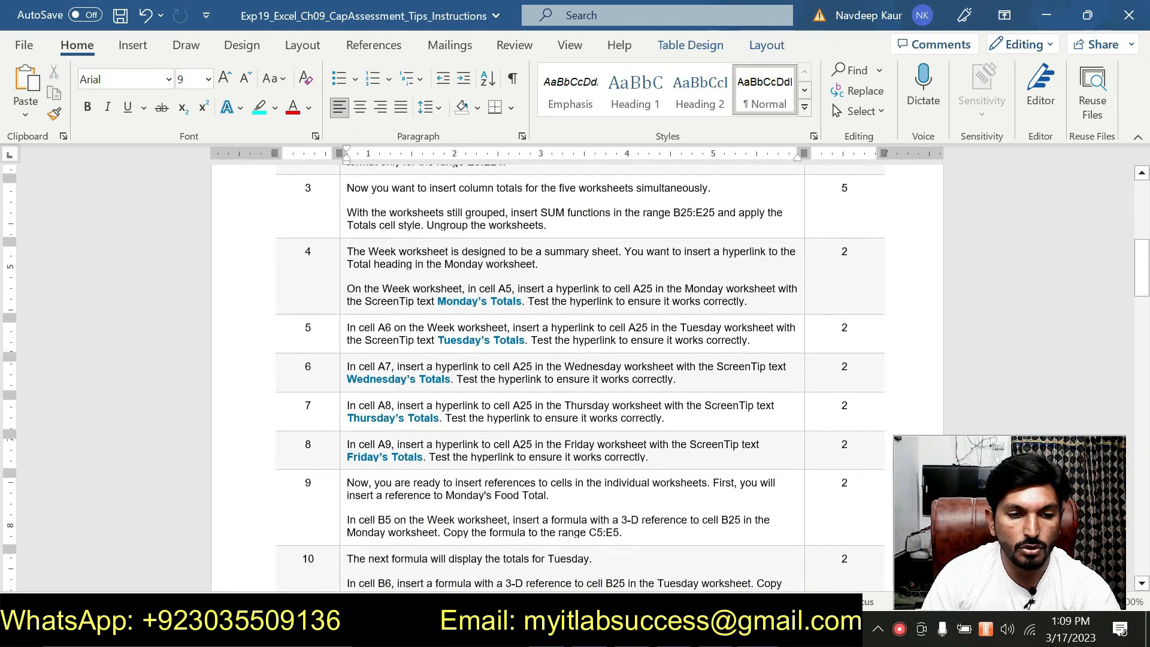
Highlight the second paragraph of step 4 in the Word instructions in turquoise.
left_click_drag(347, 288, 393, 340)
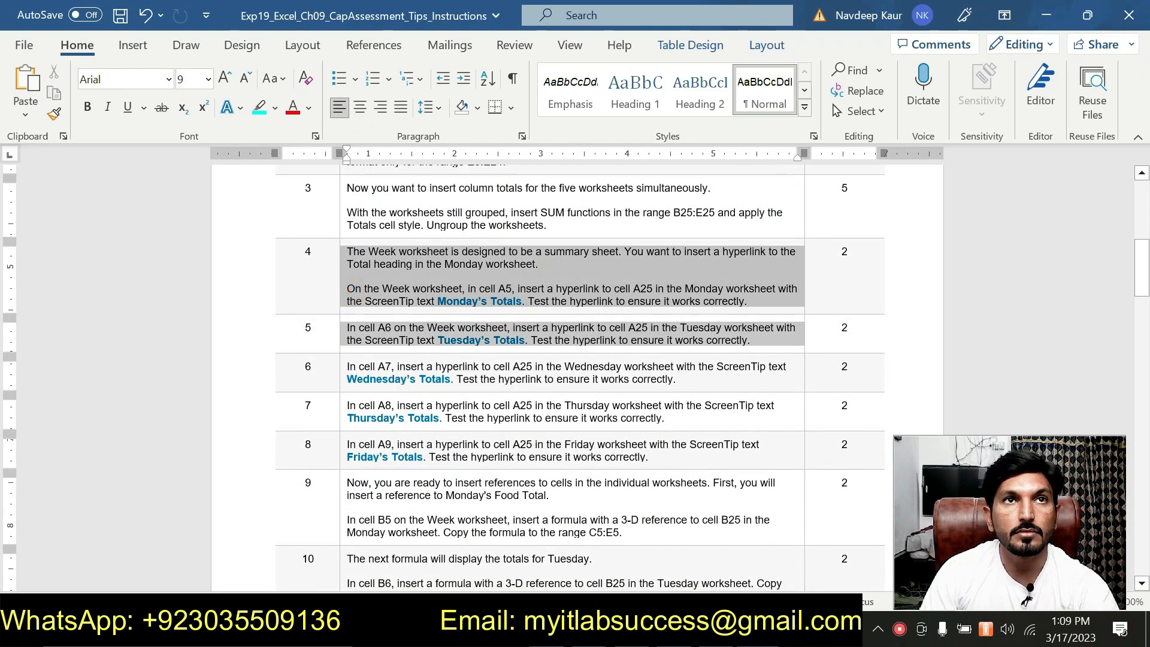
left_click(393, 340)
left_click_drag(747, 302, 365, 288)
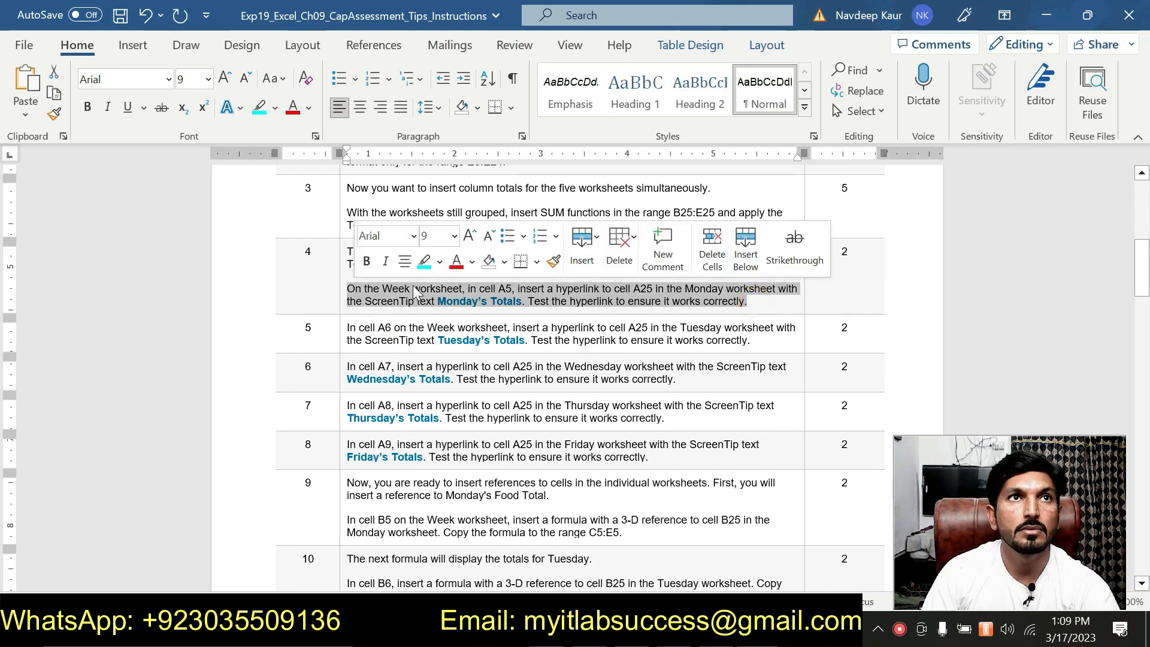
left_click(418, 259)
left_click(436, 301)
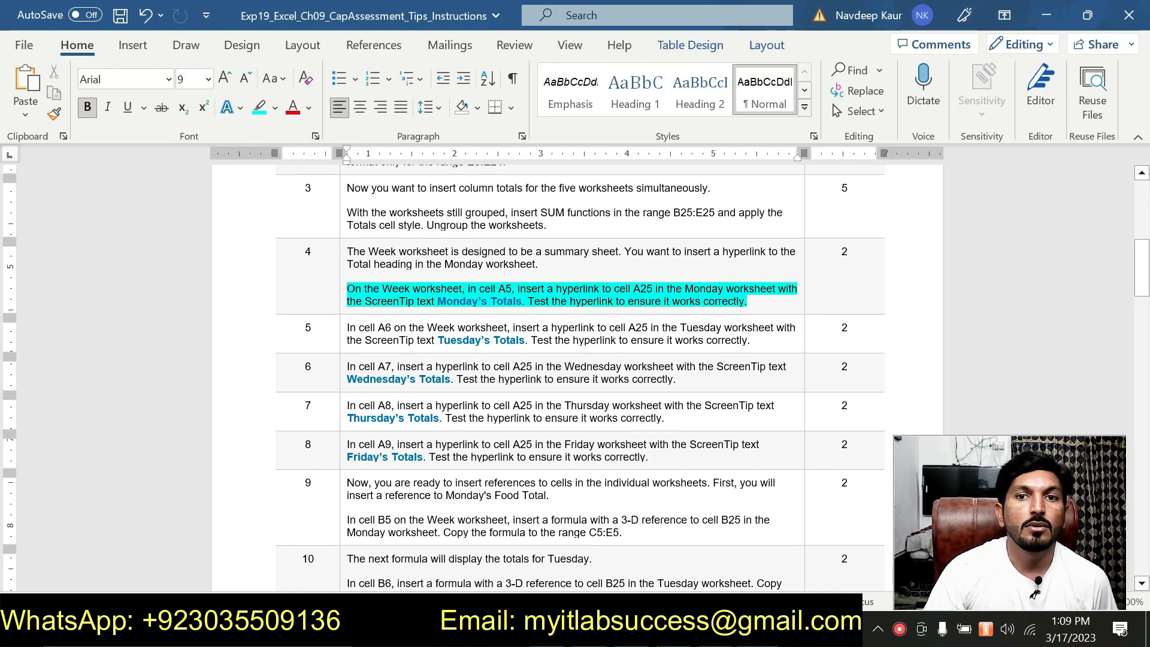
Switch to Excel and open the Week worksheet, rechecking step 4 in the Word instructions.
key("alt+Tab")
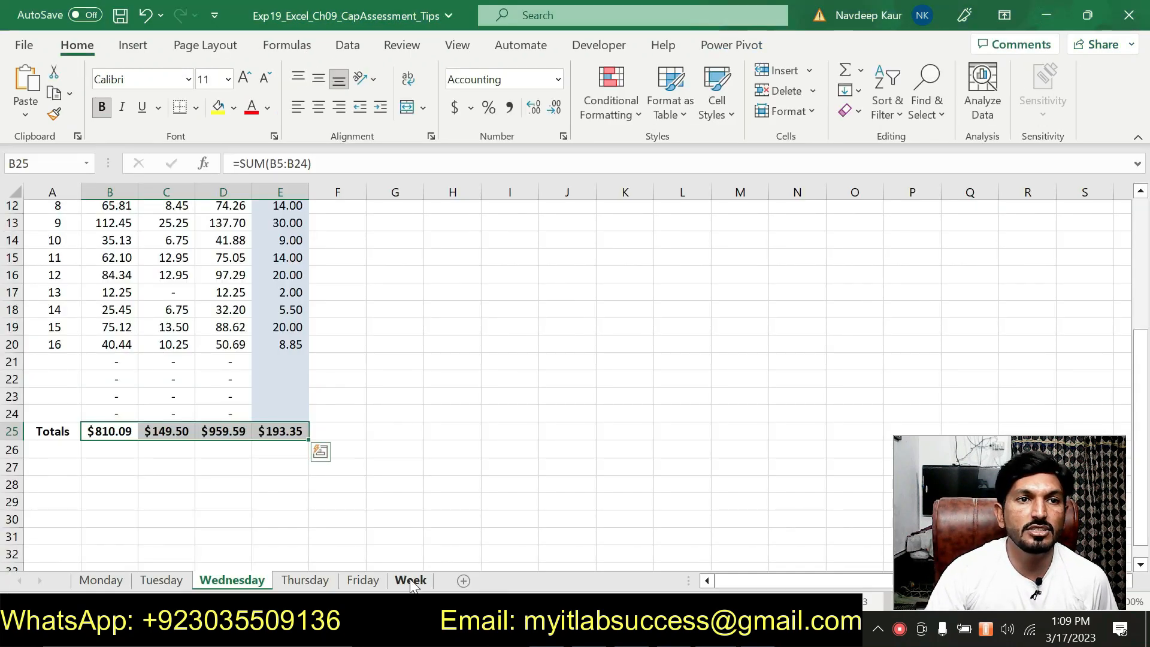
left_click(413, 582)
key("alt+Tab")
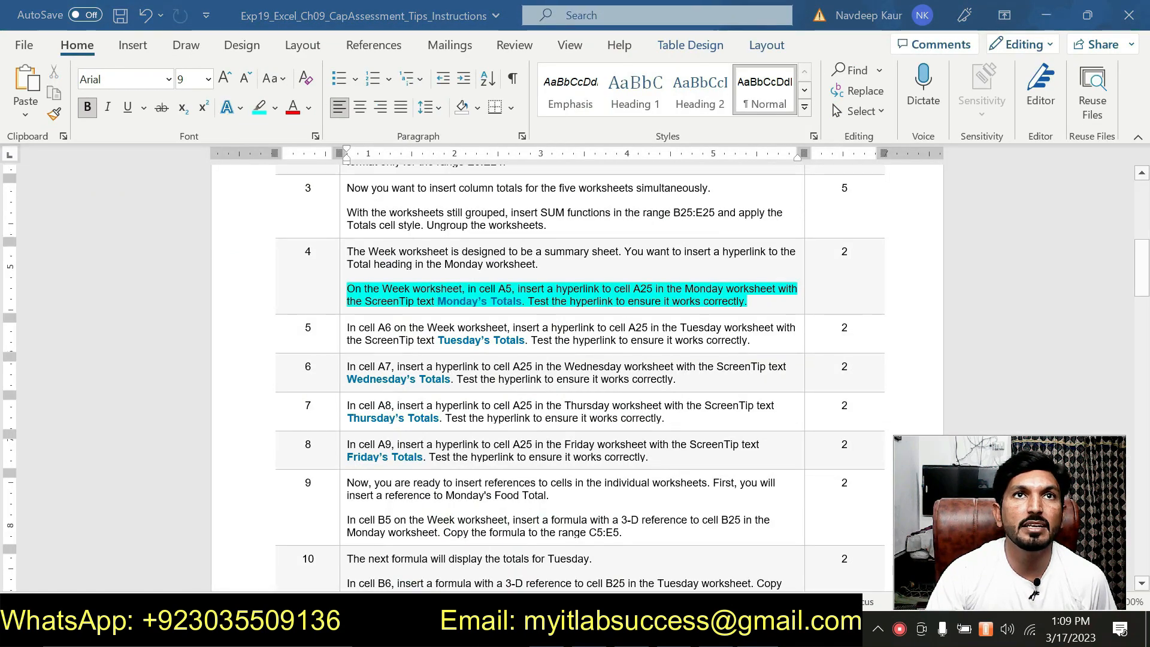
key("alt+Tab")
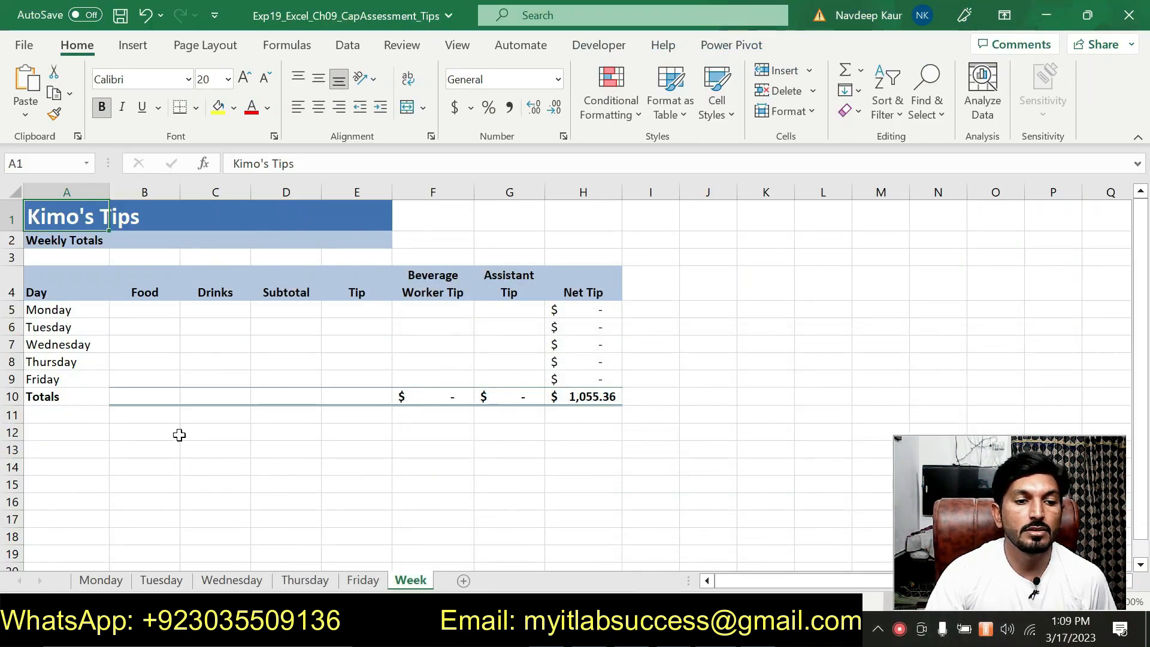
Start a hyperlink in cell A5 of the Week worksheet to a place in this document, with cell reference A25.
left_click(85, 309)
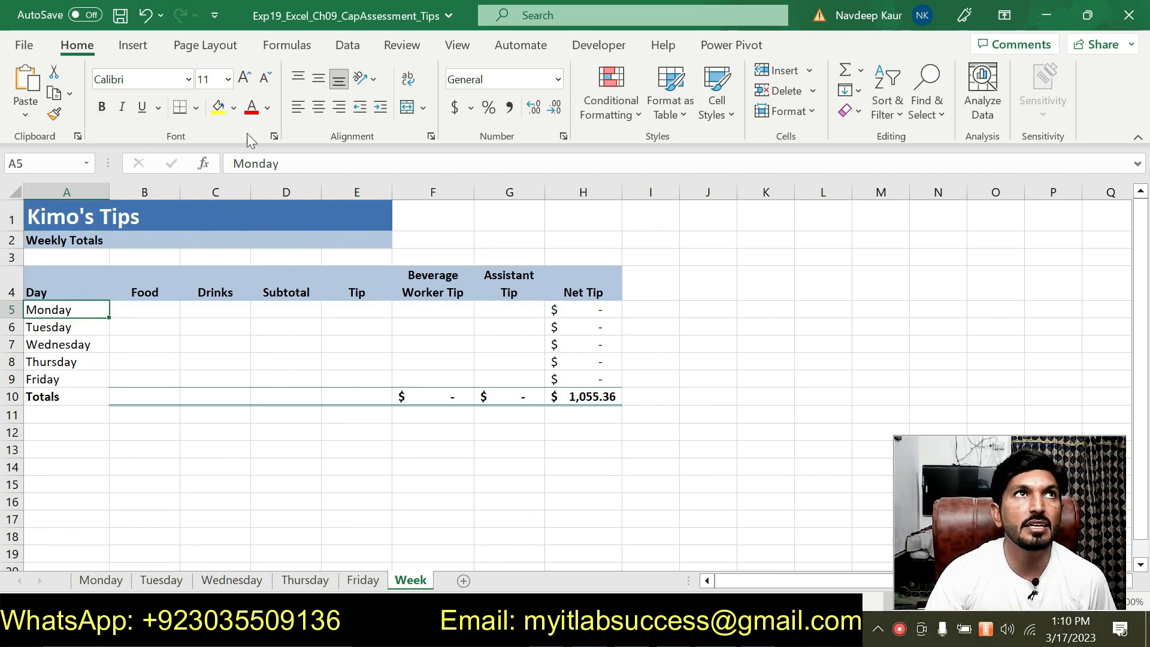
left_click(134, 43)
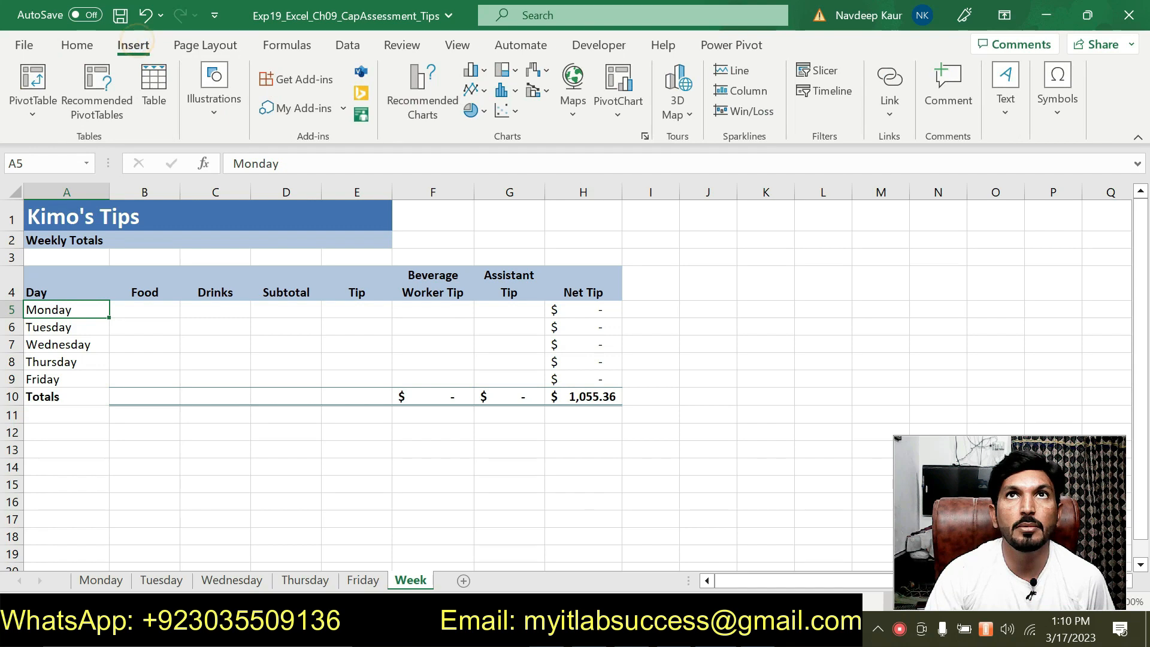
left_click(895, 121)
left_click(696, 212)
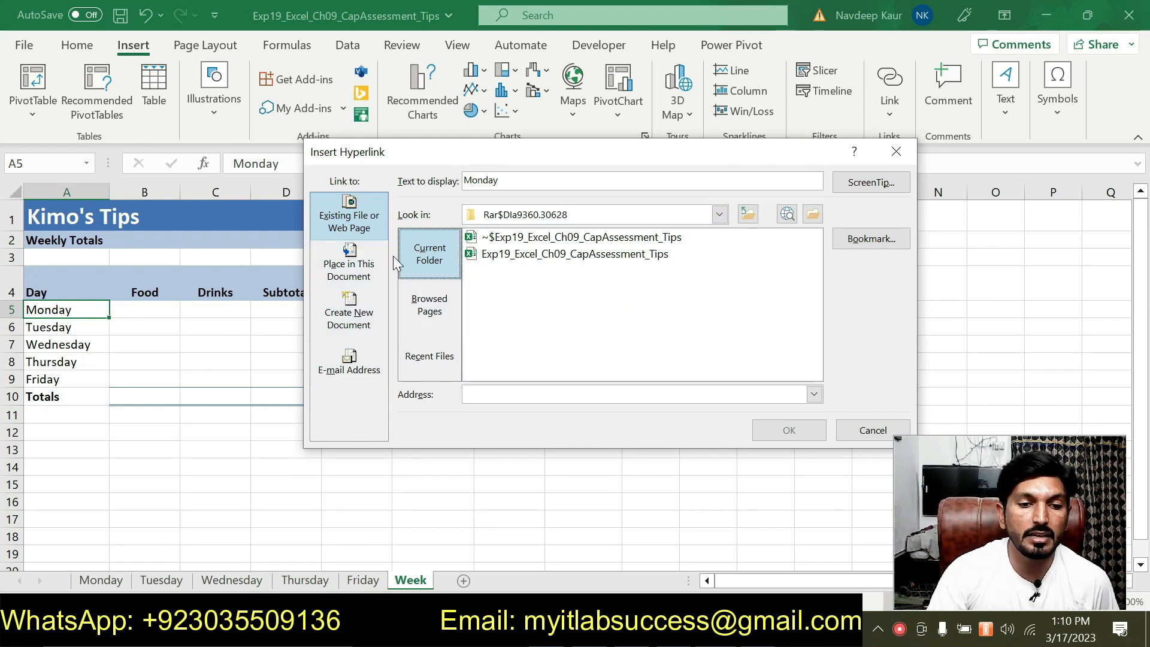
left_click(349, 281)
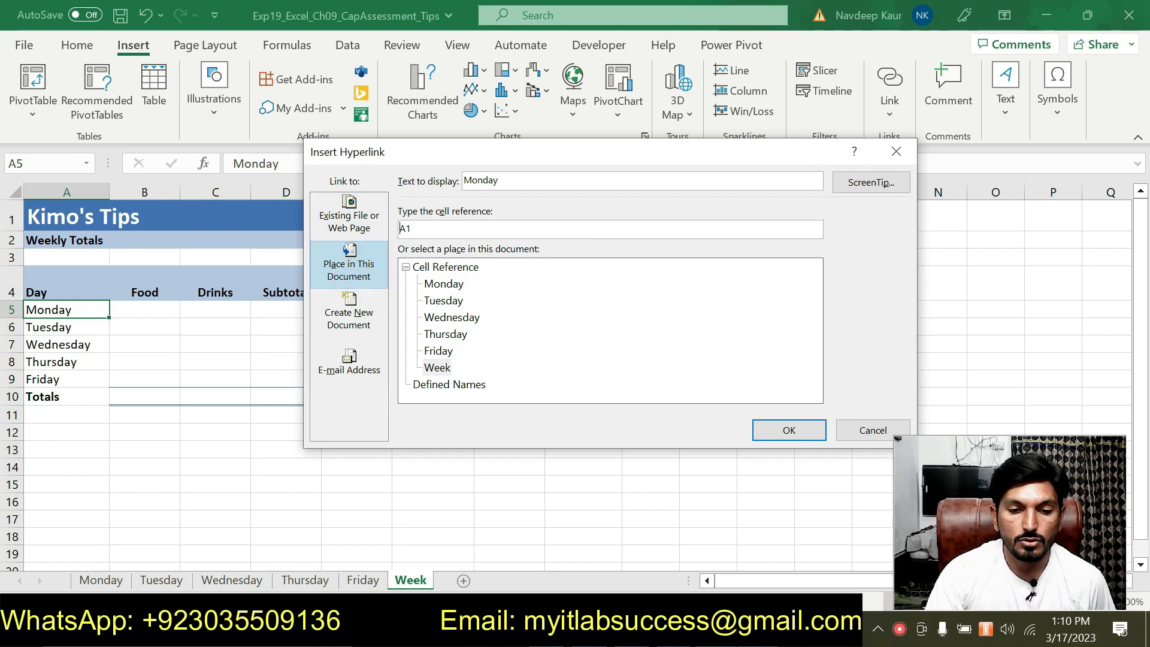
key("alt+Tab")
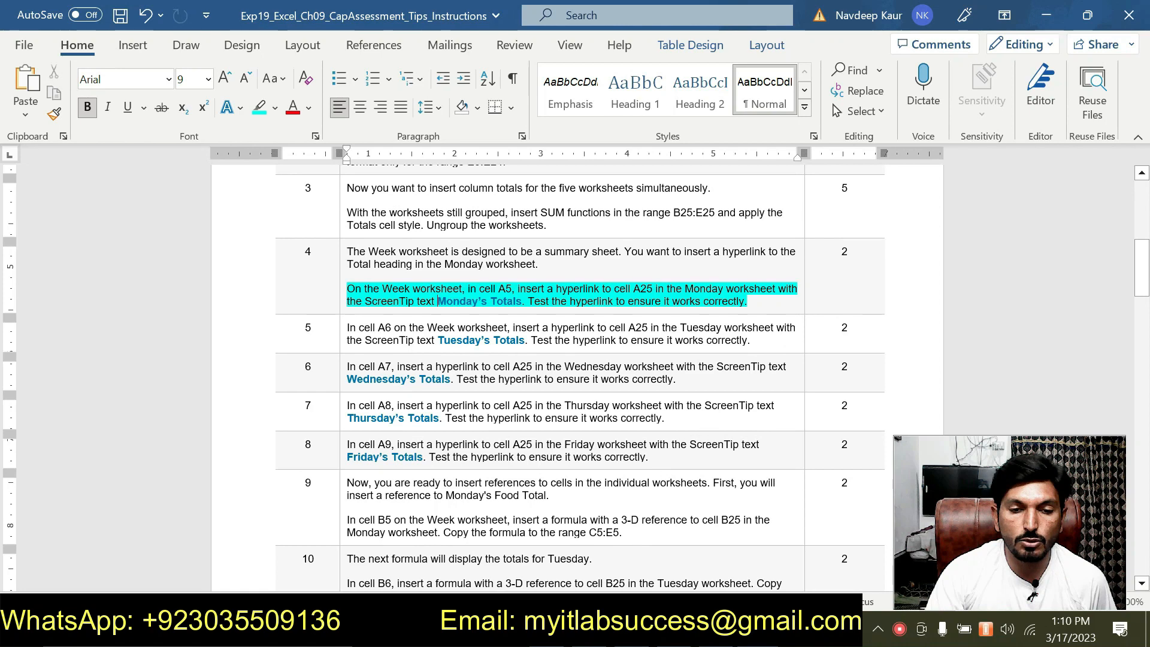
key("alt+Tab")
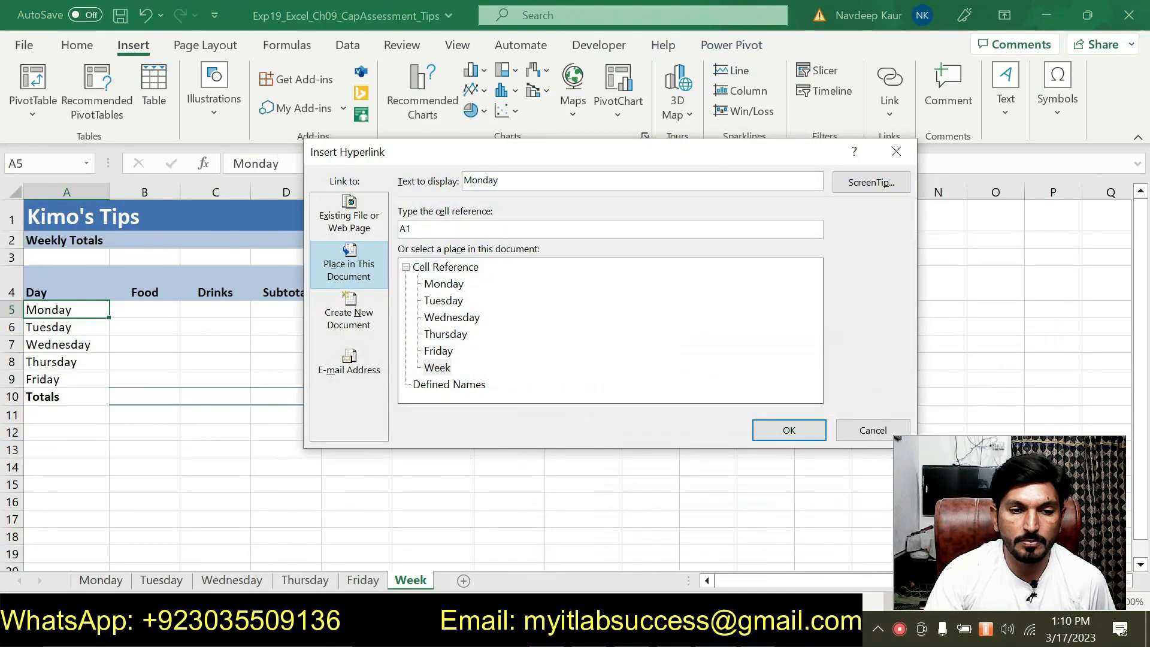
double_click(429, 227)
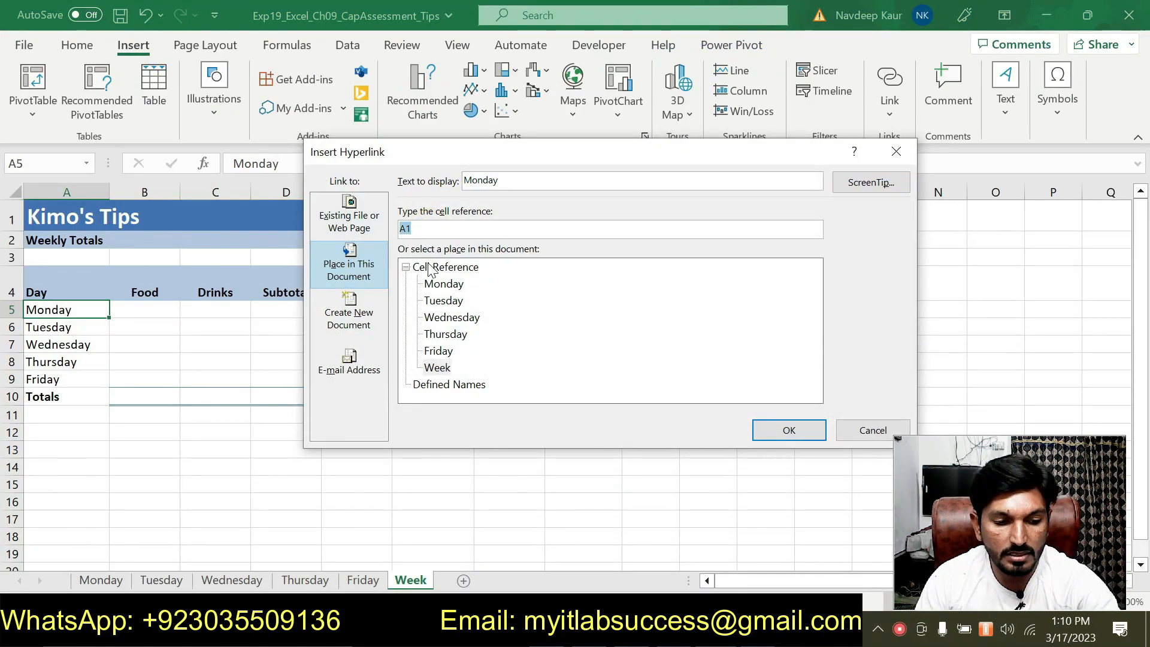
type("A")
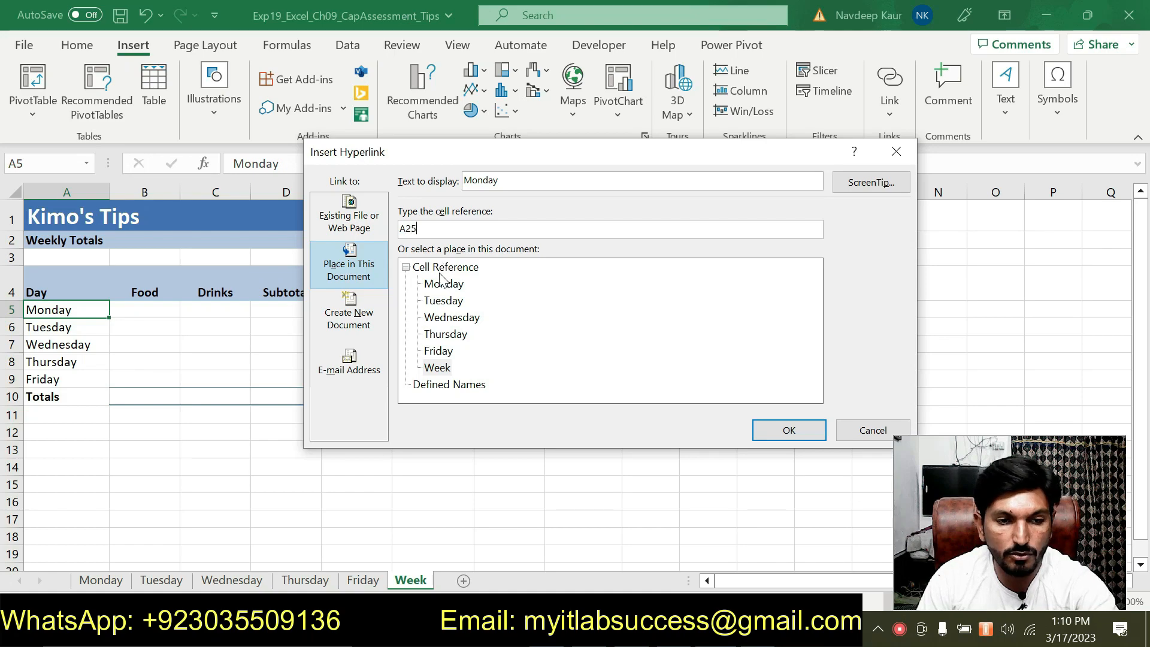
Copy "Monday's Totals" from step 4 in Word and set it as the ScreenTip of the A5 hyperlink in Excel.
key("alt+Tab")
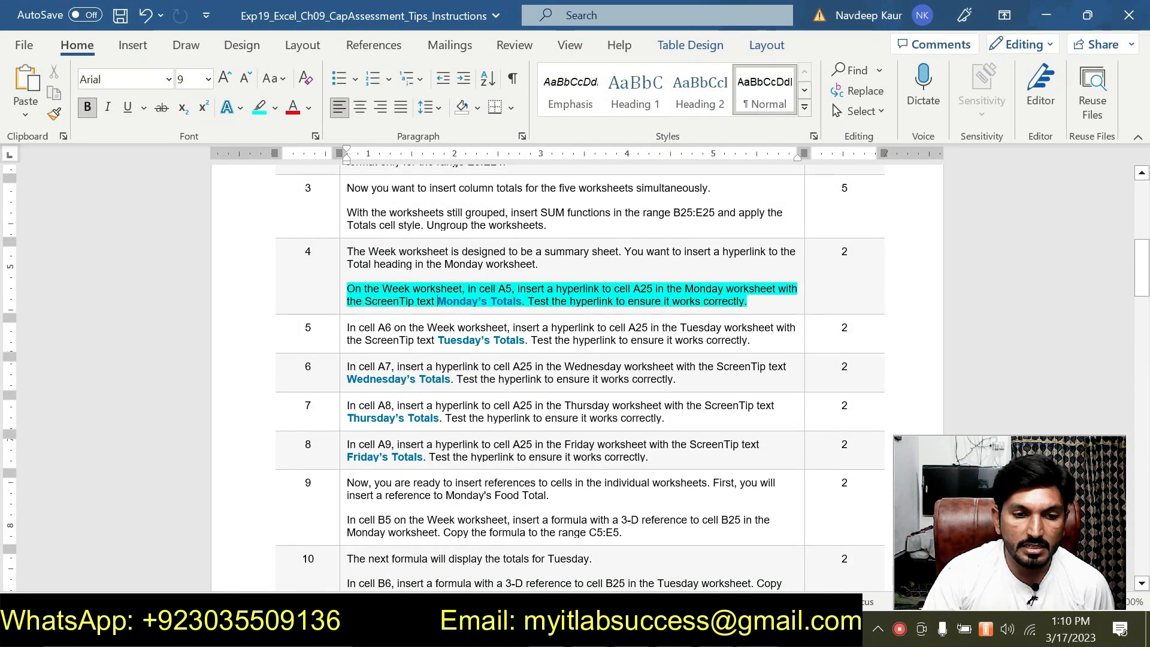
left_click_drag(438, 301, 522, 301)
key("ctrl+c")
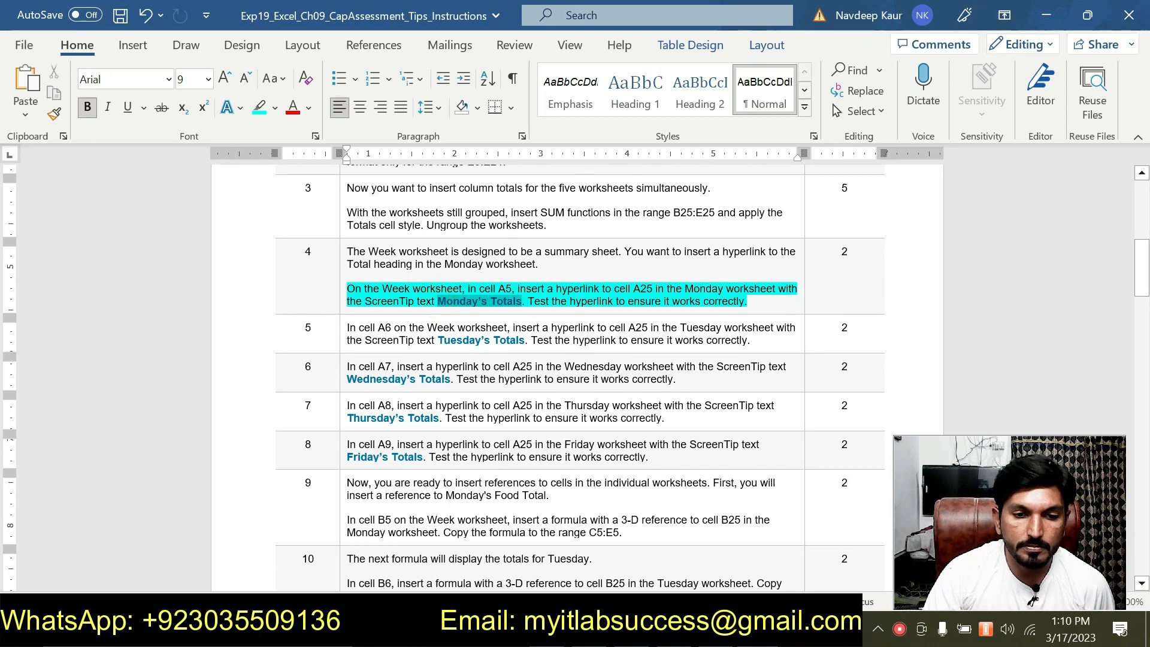
key("alt+Tab")
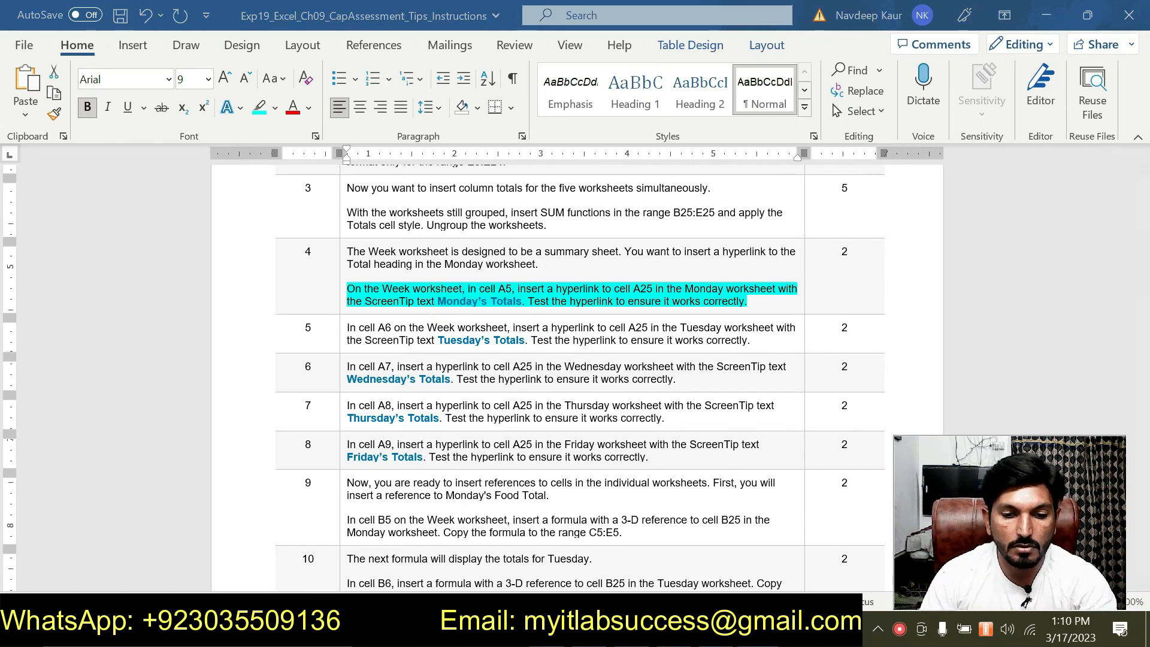
left_click(857, 187)
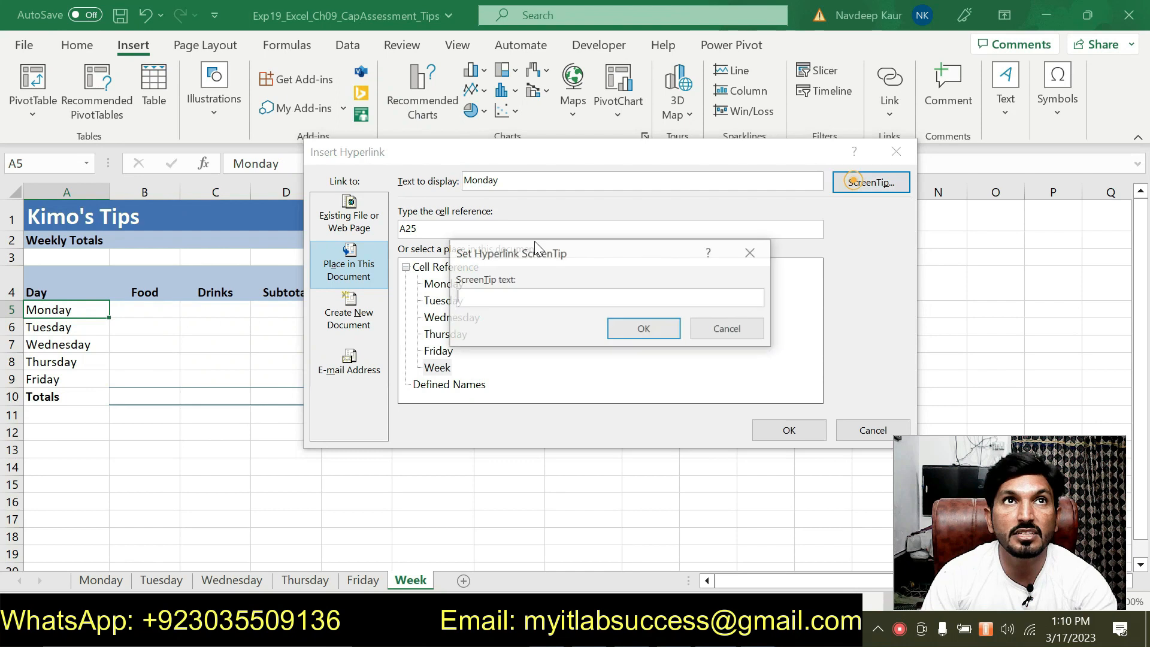
key("ctrl+v")
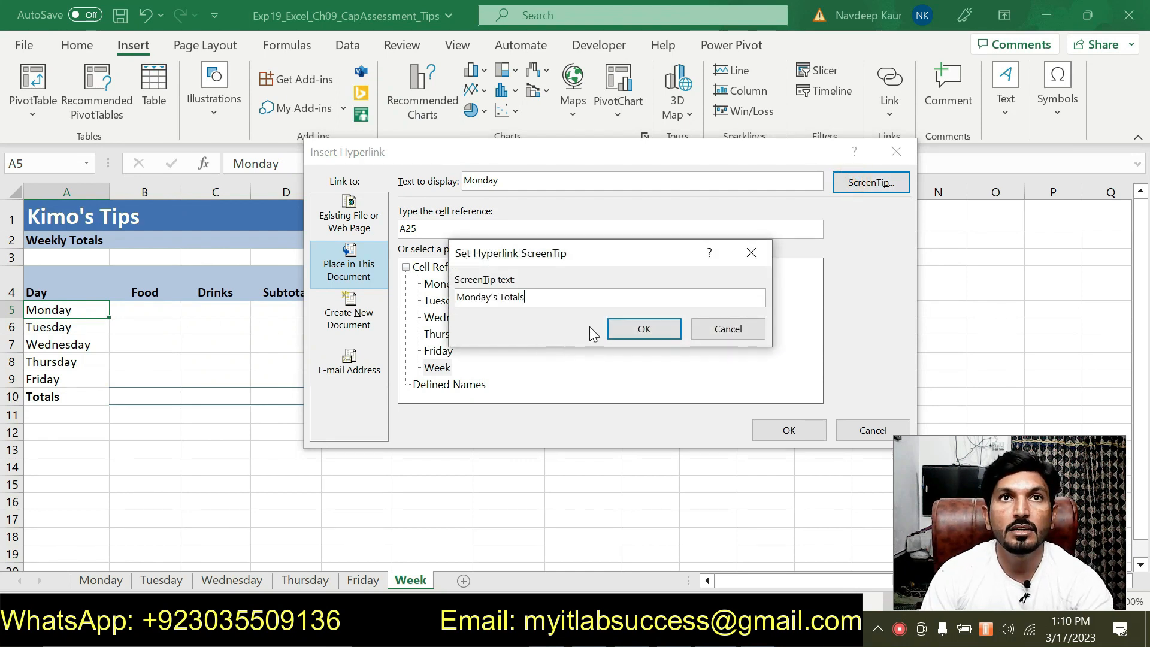
left_click(625, 324)
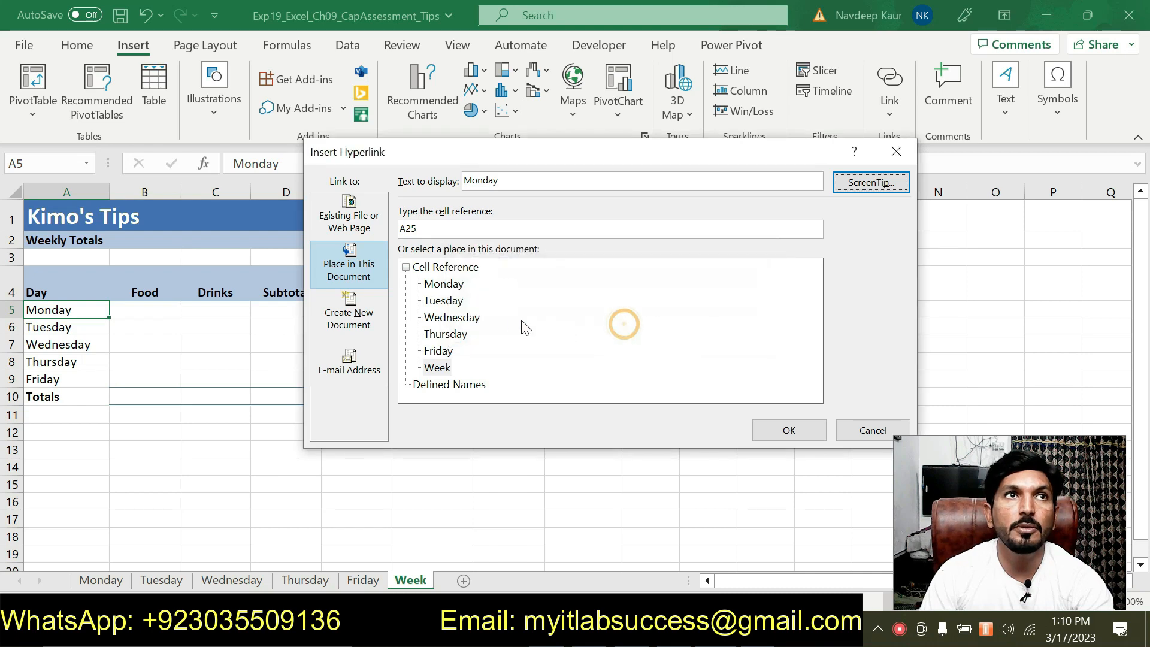
Complete the A5 hyperlink with the Monday worksheet as its target and test the link.
left_click(442, 285)
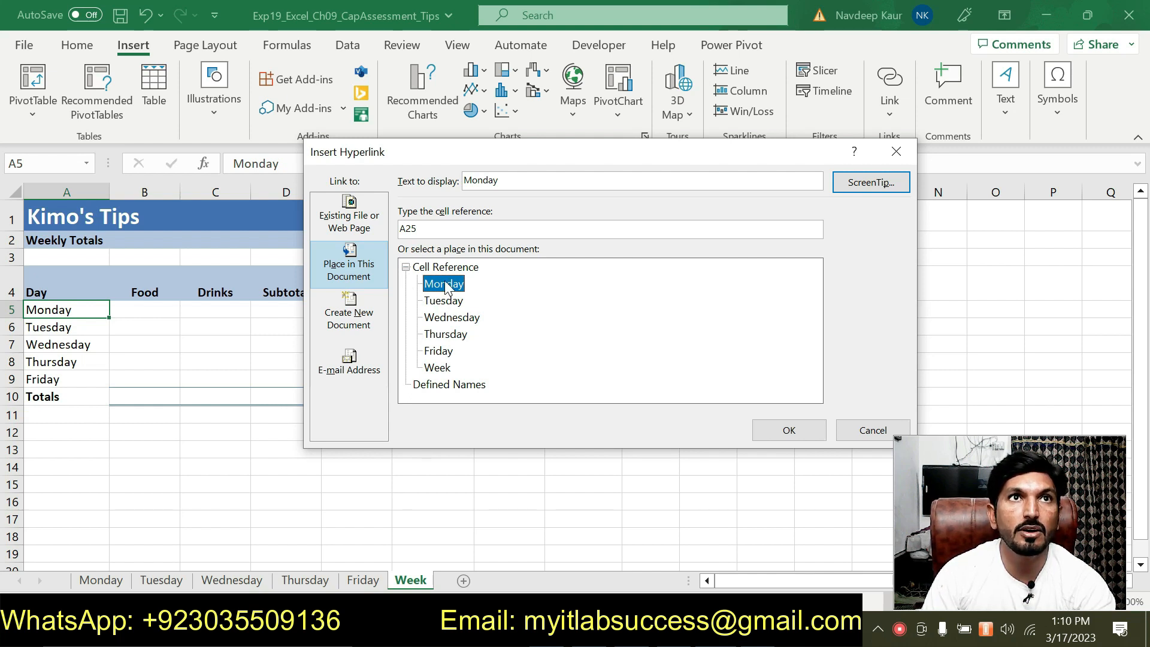
left_click(849, 188)
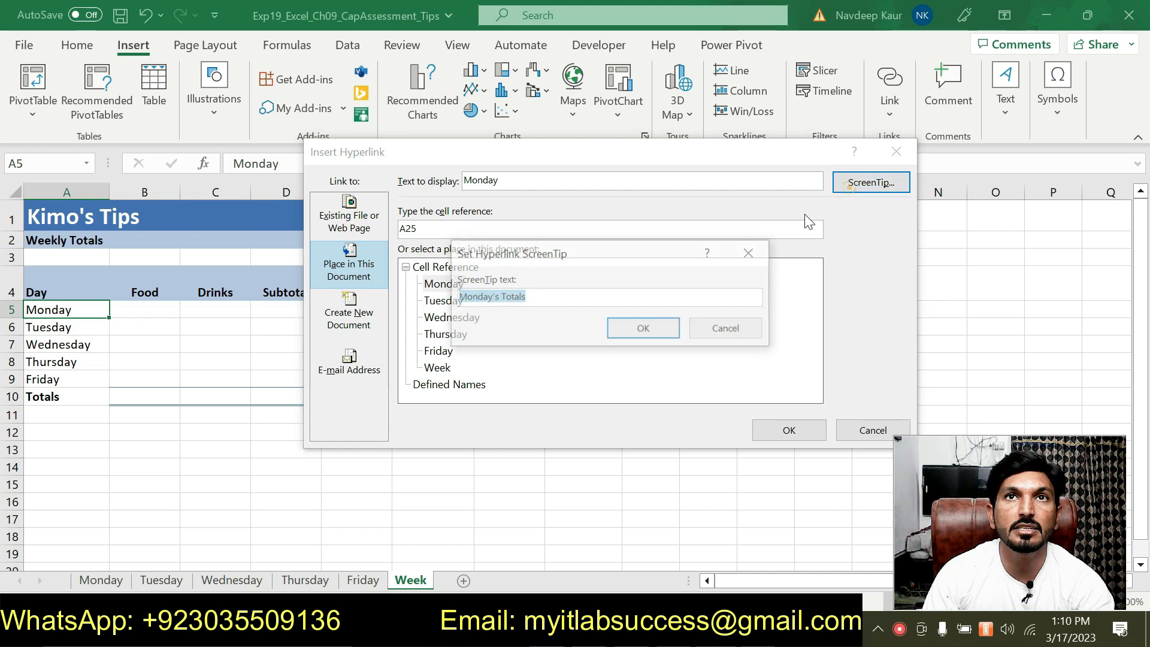
left_click(646, 334)
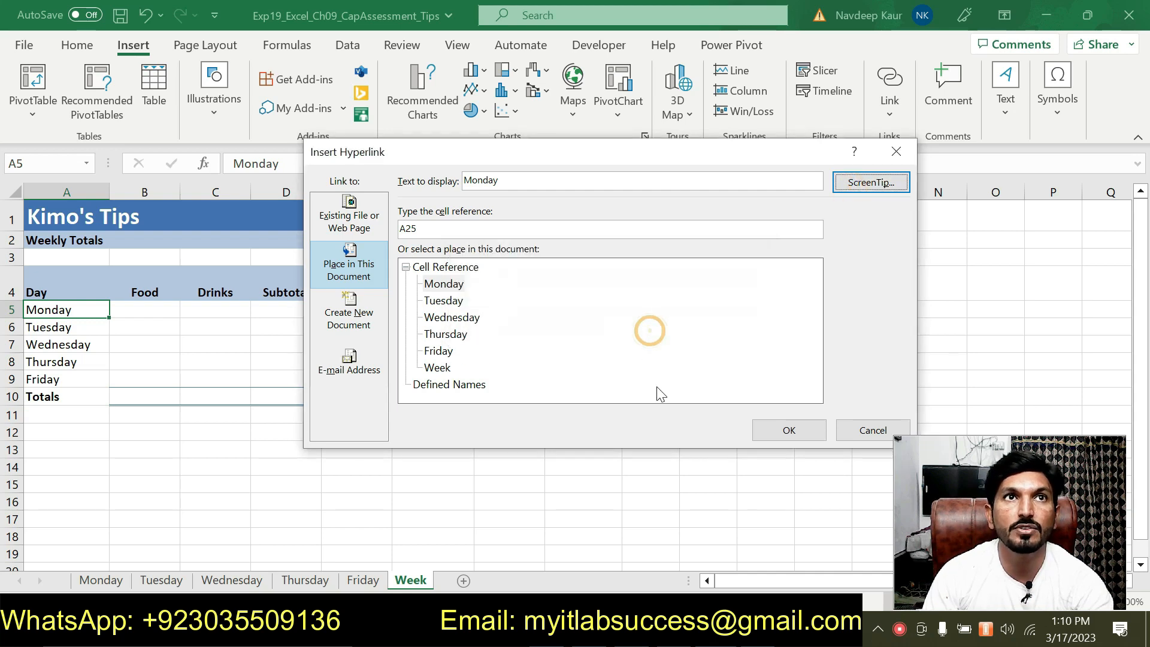
left_click(780, 430)
mouse_move(55, 322)
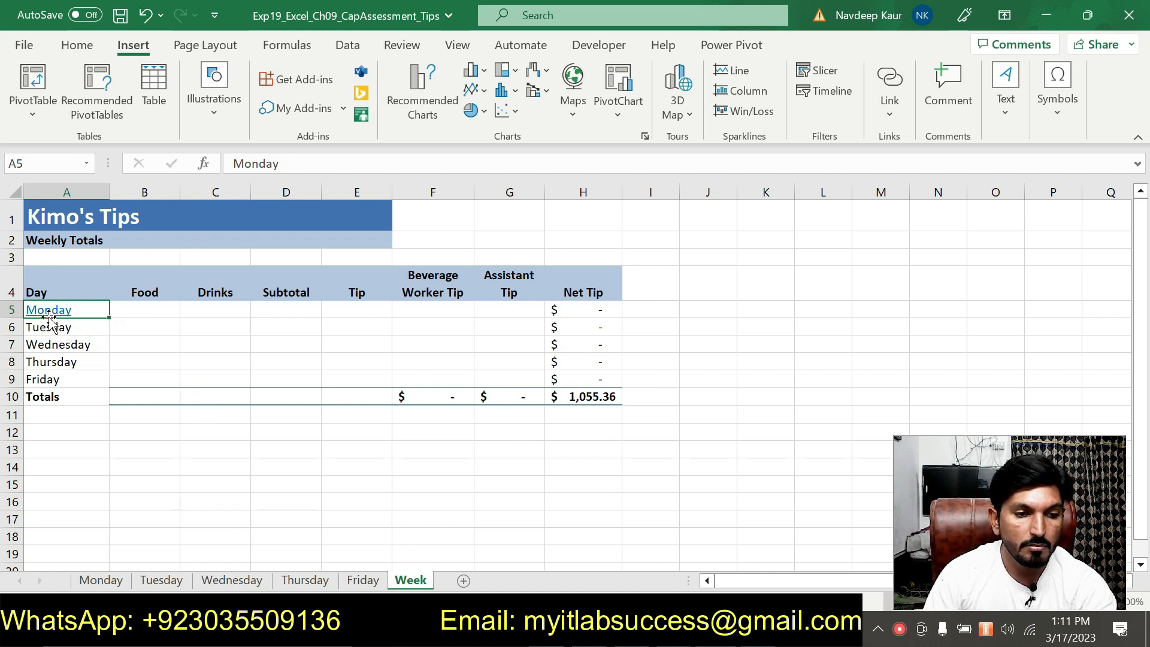
left_click(50, 315)
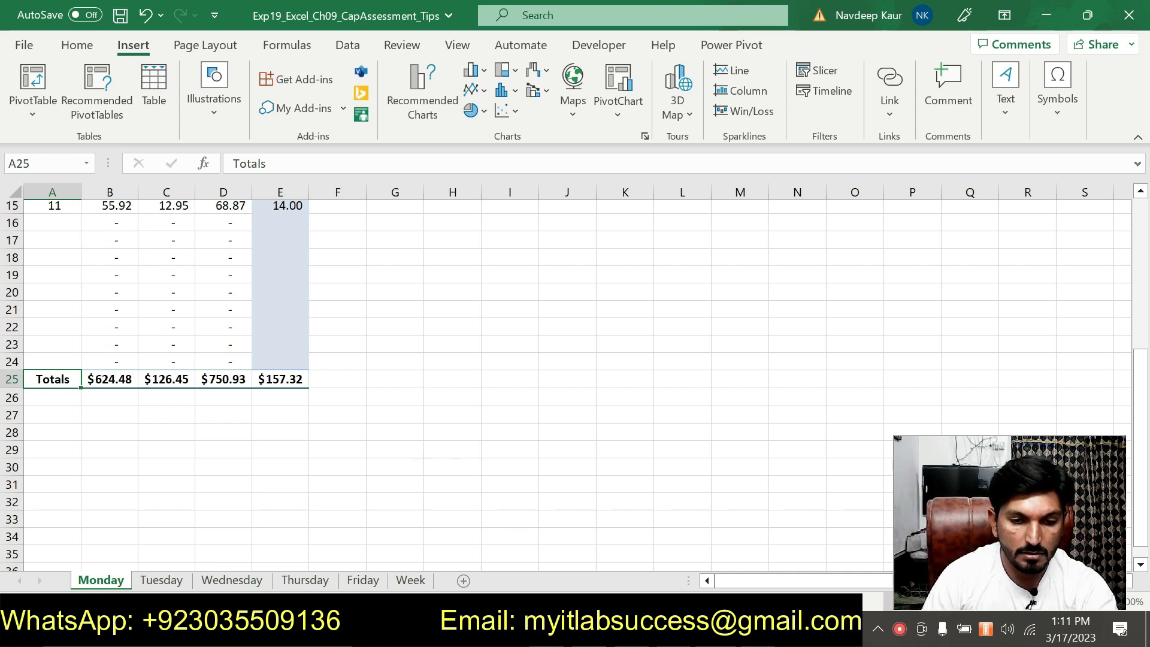
Switch to the Word instructions and clear the turquoise highlight from step 4.
left_click(676, 631)
left_click_drag(763, 306, 348, 290)
left_click(418, 259)
scroll(418, 258, "down", 1)
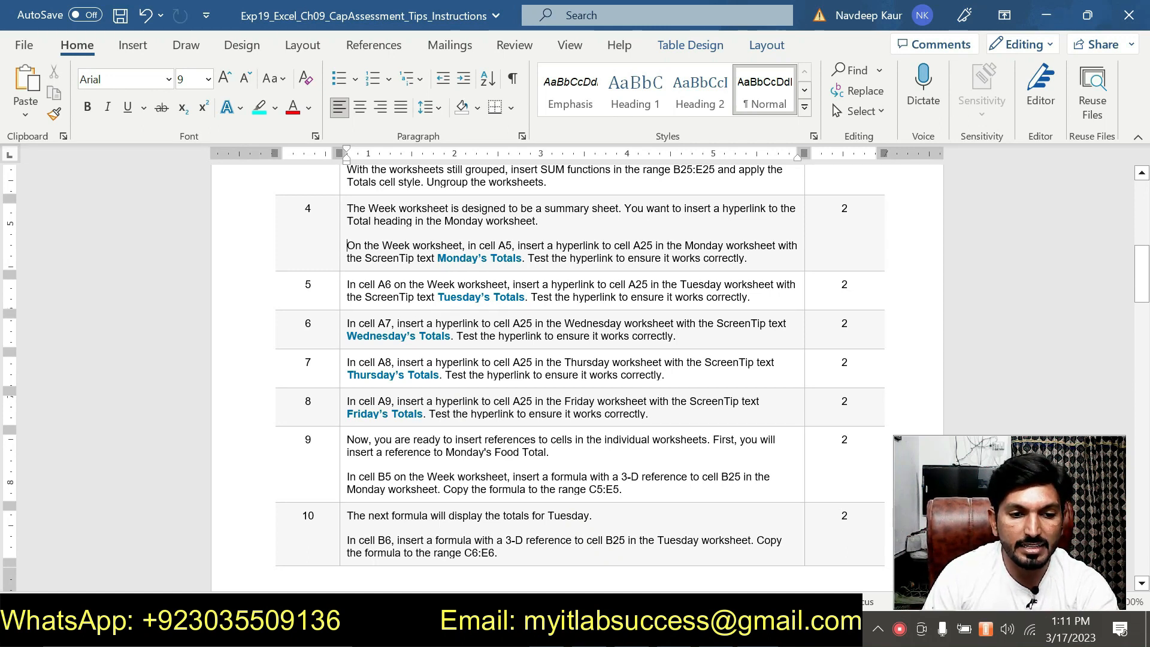
Return to Excel and start a hyperlink in cell A6 of the Week worksheet with cell reference A25.
key("alt+Tab")
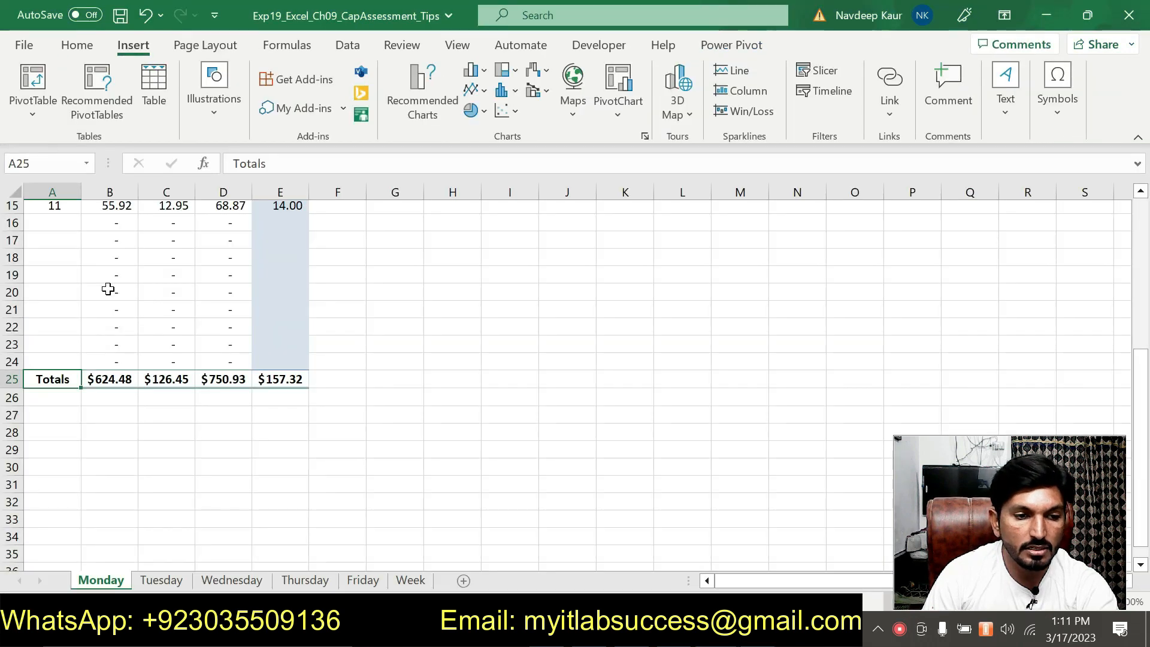
left_click(410, 580)
left_click(62, 326)
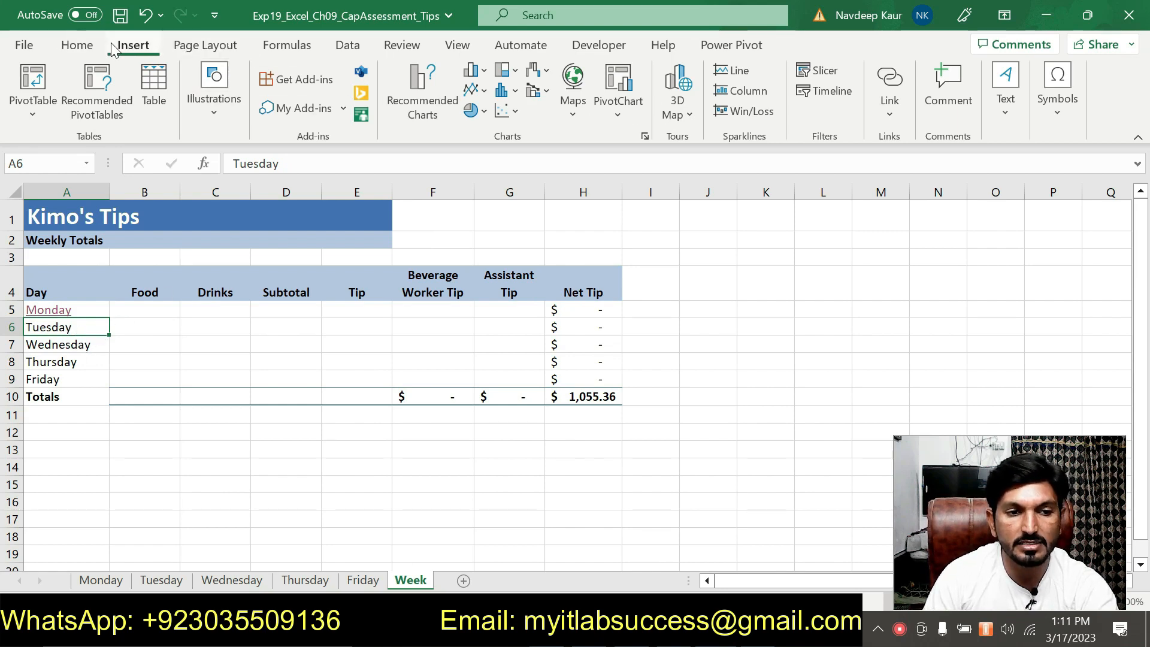
left_click(889, 115)
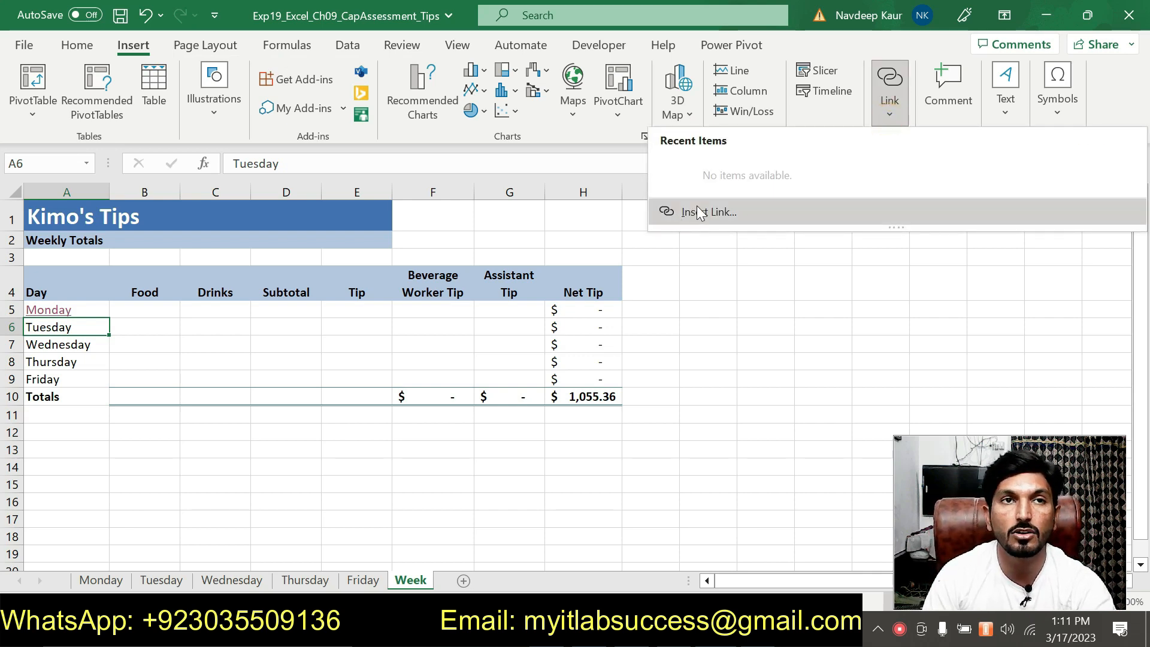
left_click(700, 213)
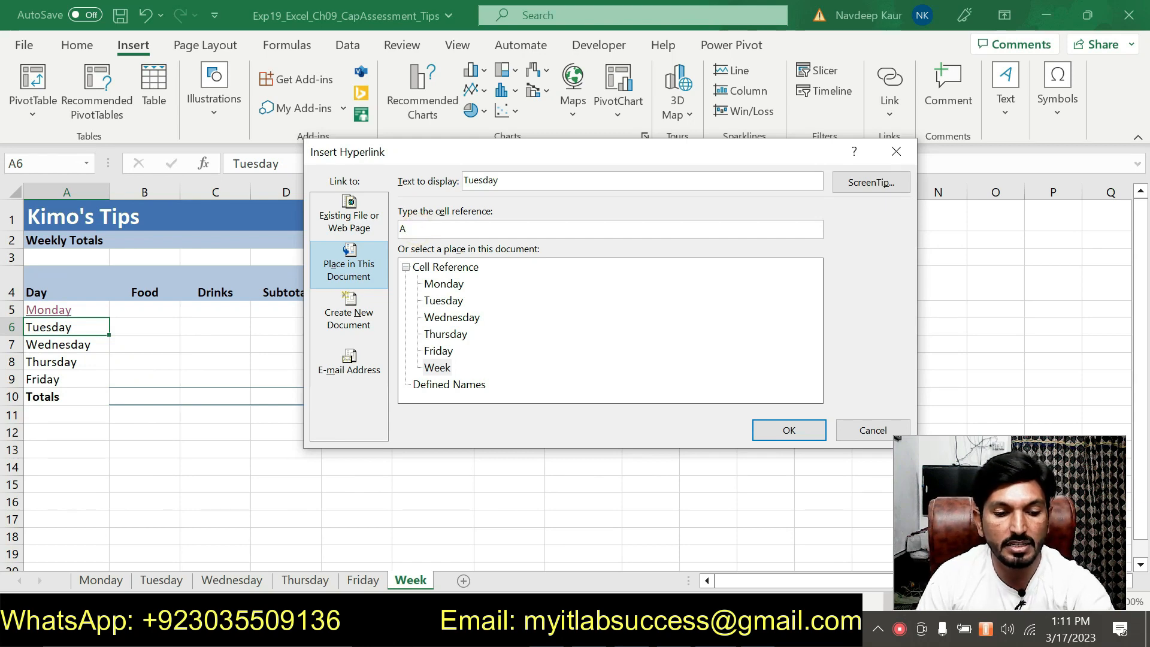
Switch to the Word instructions and copy the ScreenTip text "Tuesday's Totals" from step 5.
key("alt+Tab")
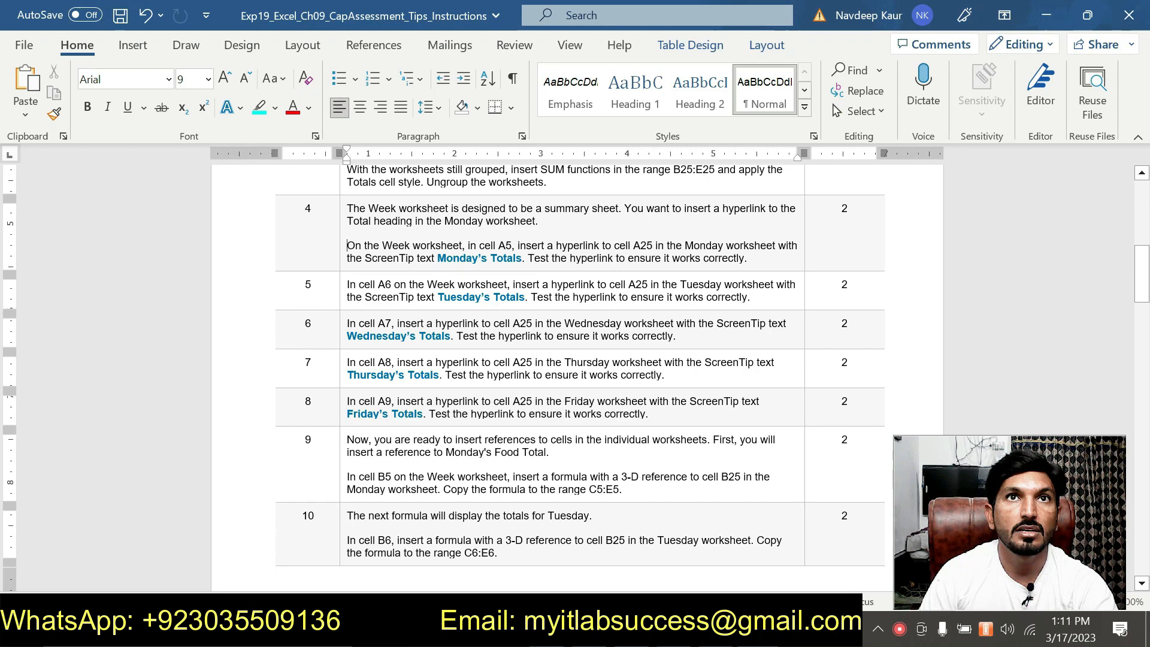
left_click_drag(629, 285, 776, 286)
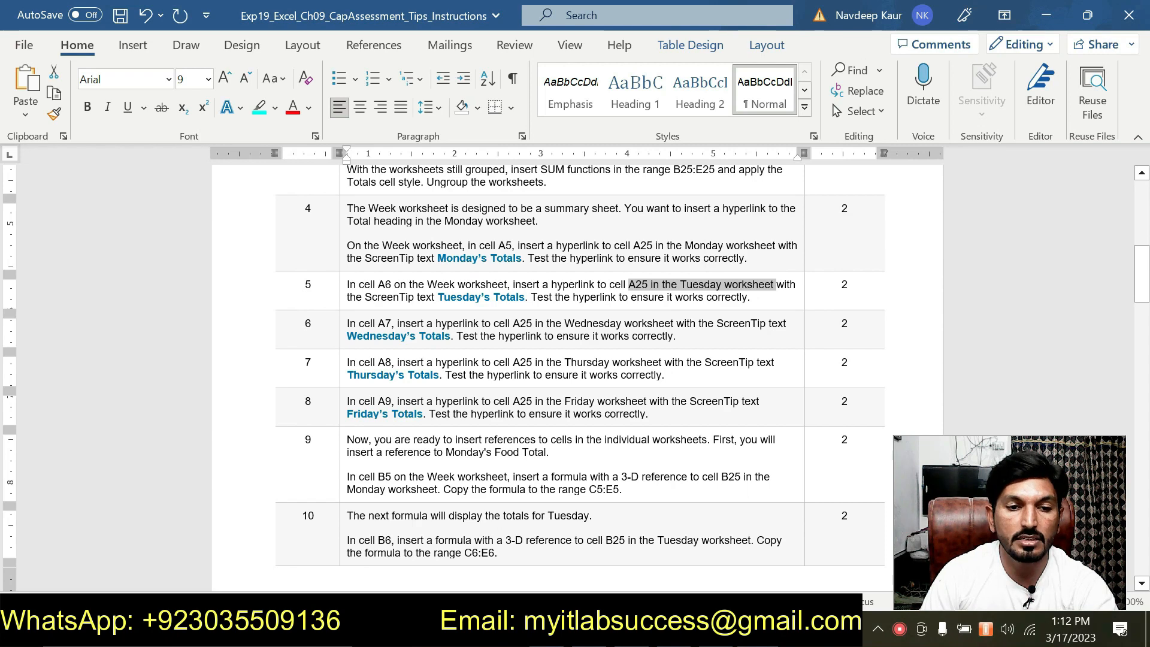
left_click_drag(438, 297, 525, 297)
key("ctrl+c")
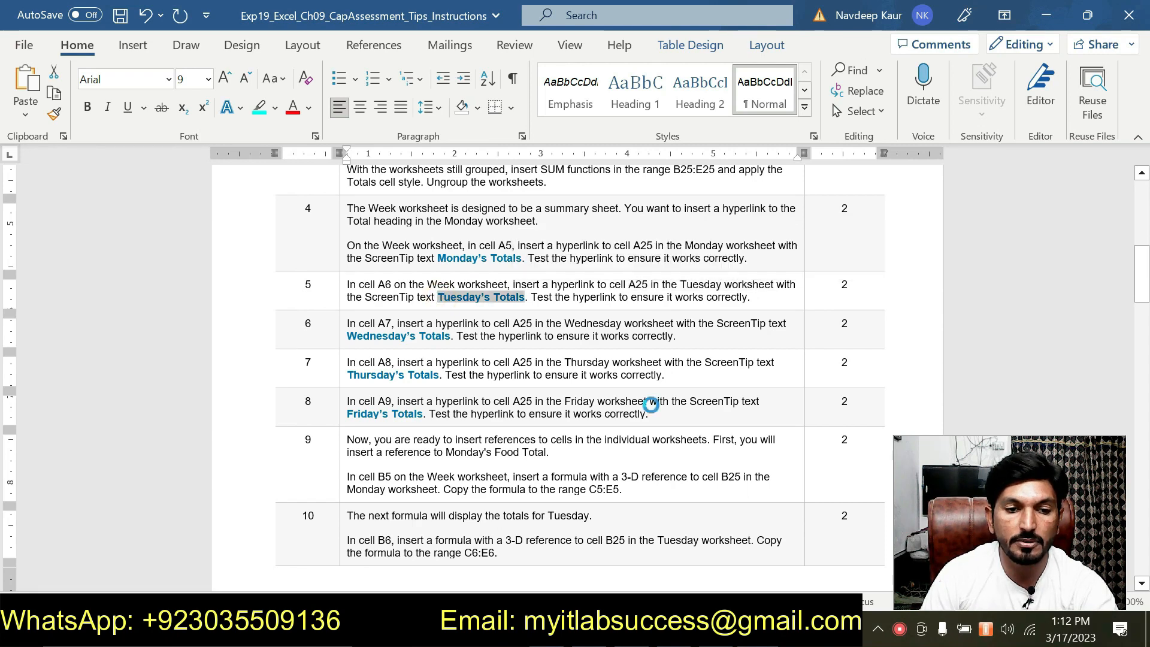
Return to Excel and complete the A6 hyperlink with the Tuesday worksheet as its target and "Tuesday's Totals" as its ScreenTip.
key("alt+Tab")
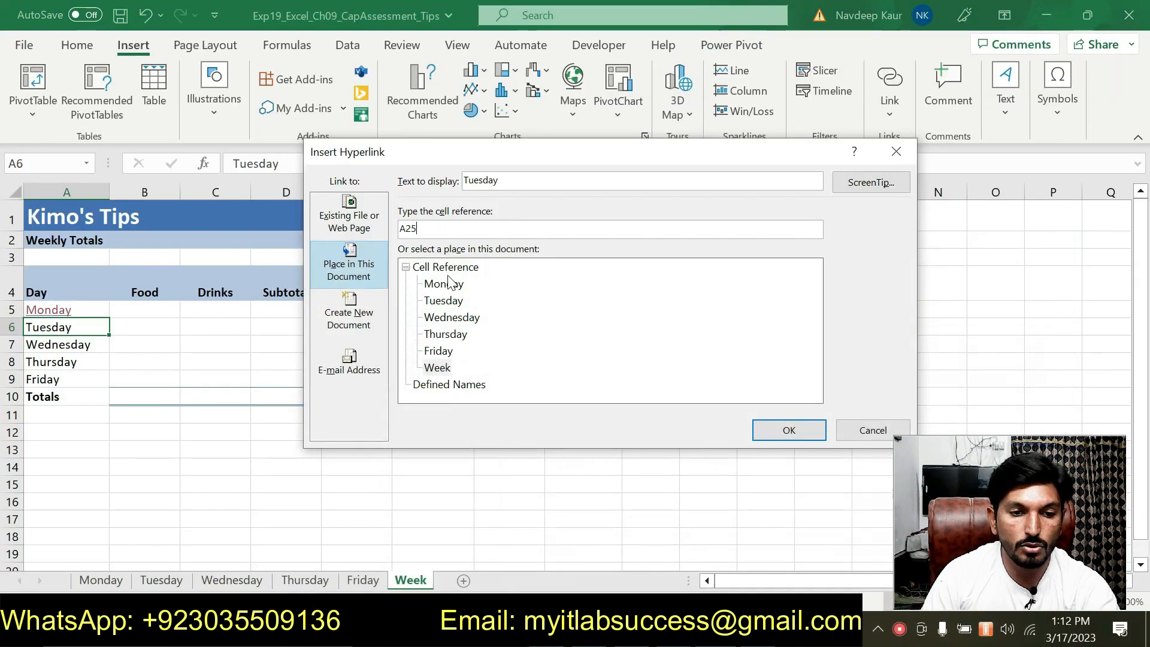
left_click(443, 301)
left_click(856, 182)
key("ctrl+v")
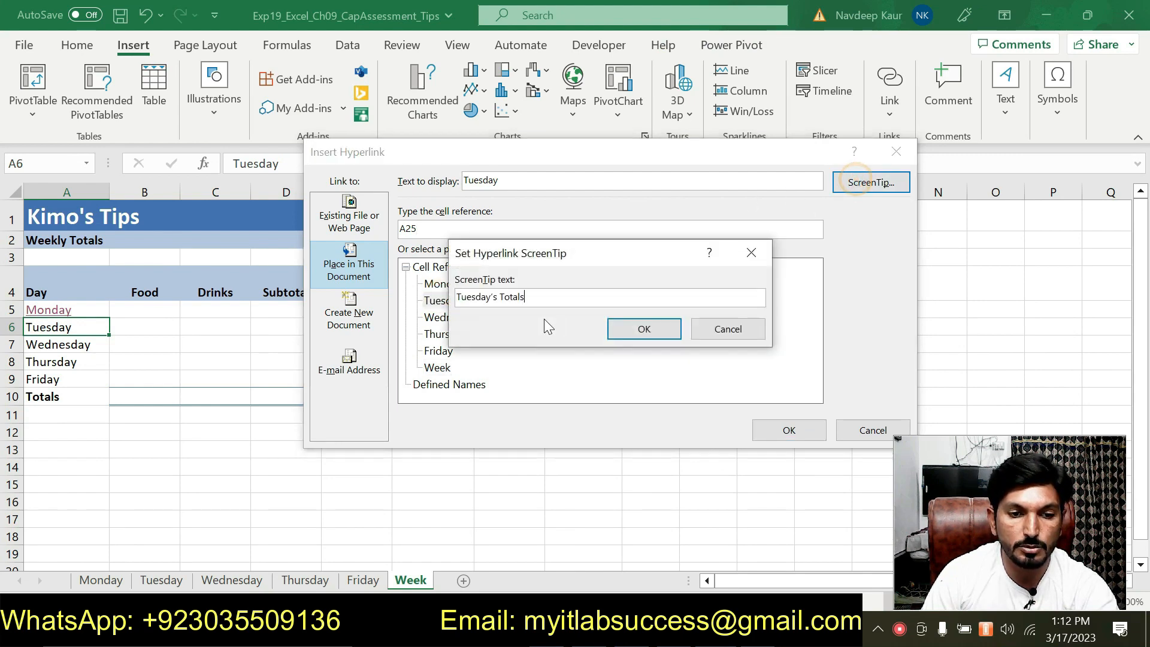
left_click(625, 327)
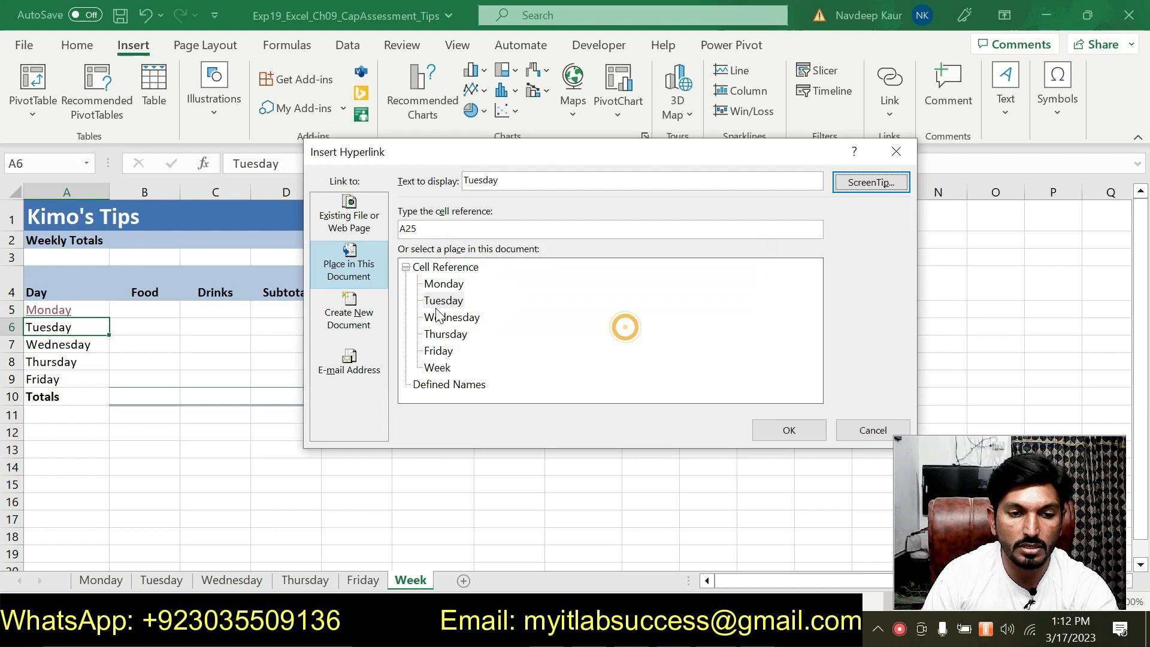
left_click(788, 430)
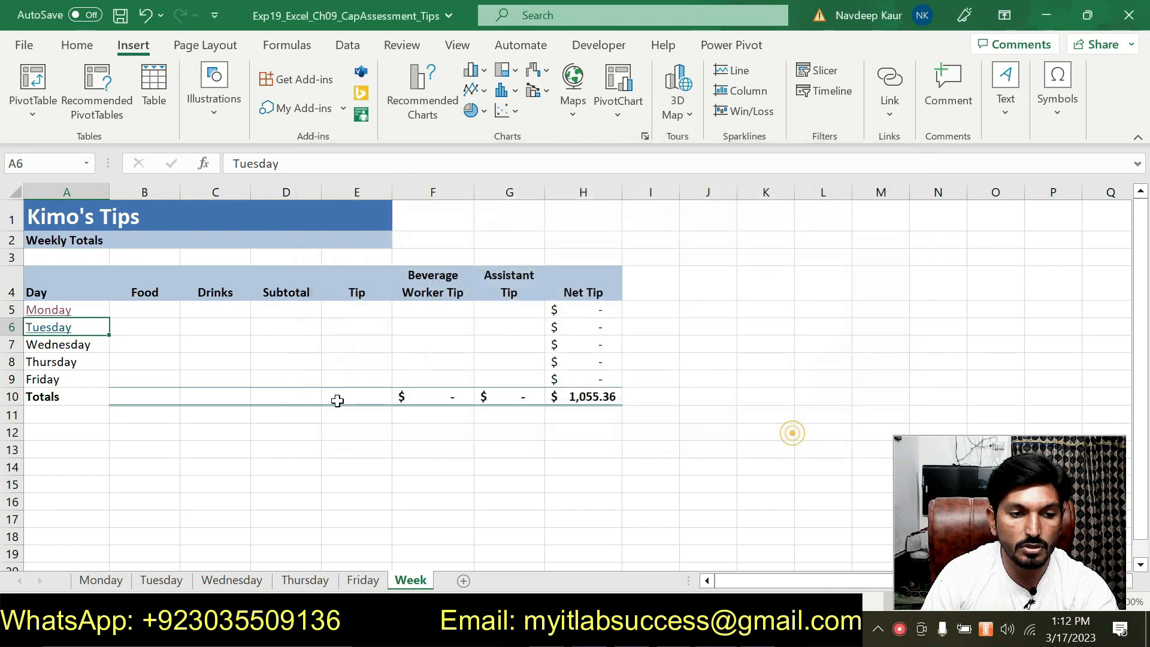
Test the Tuesday hyperlink in cell A6 and go back to the Week worksheet.
mouse_move(57, 339)
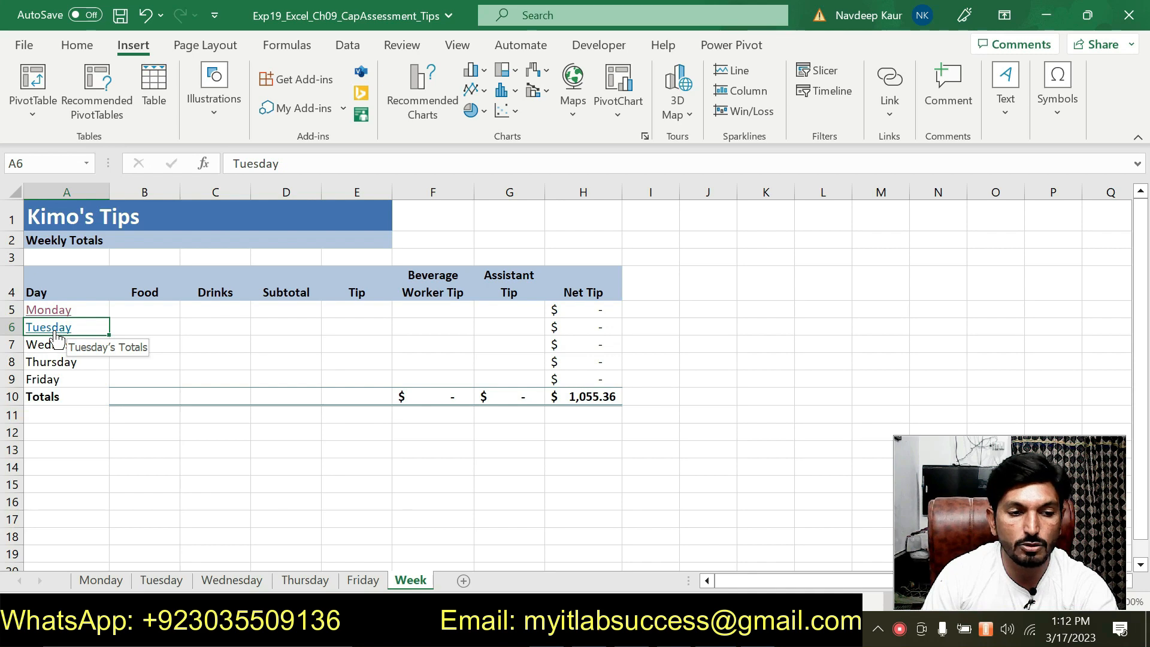
left_click(56, 339)
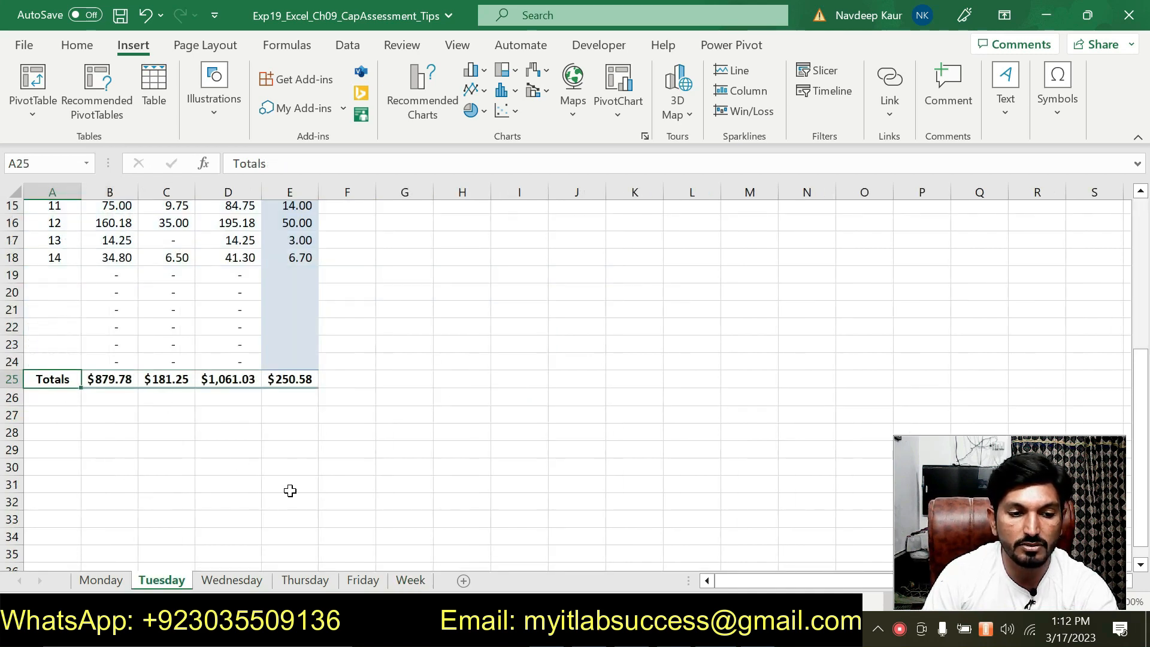
left_click(410, 579)
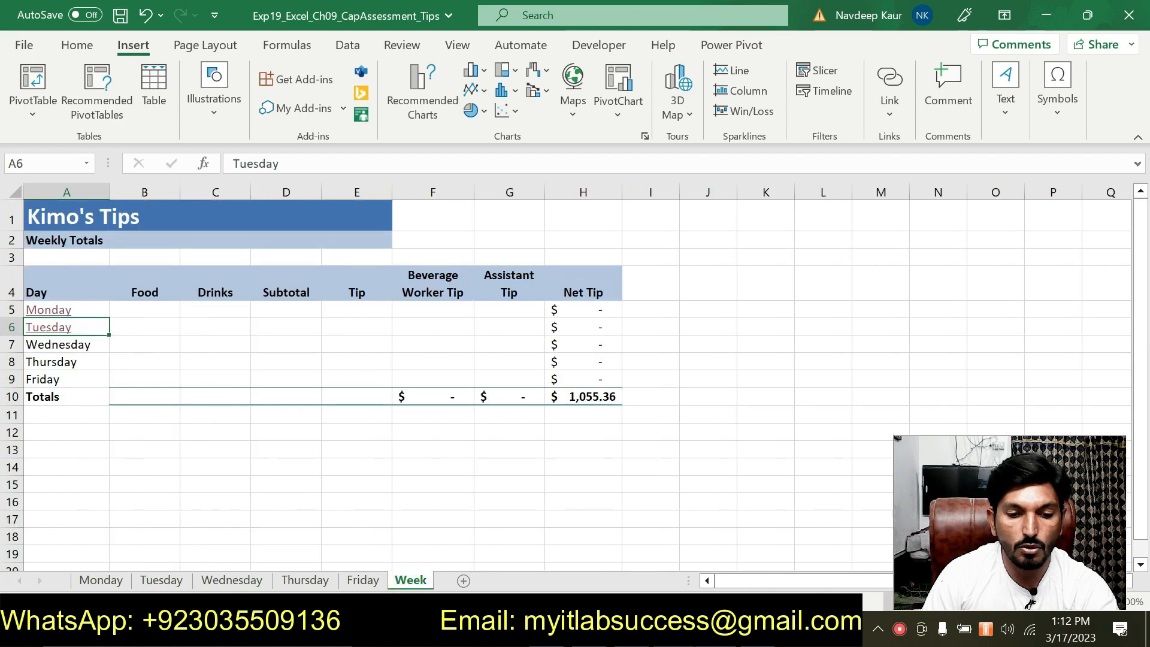
Switch to the Word instructions and highlight the step 6 text in turquoise.
key("alt+Tab")
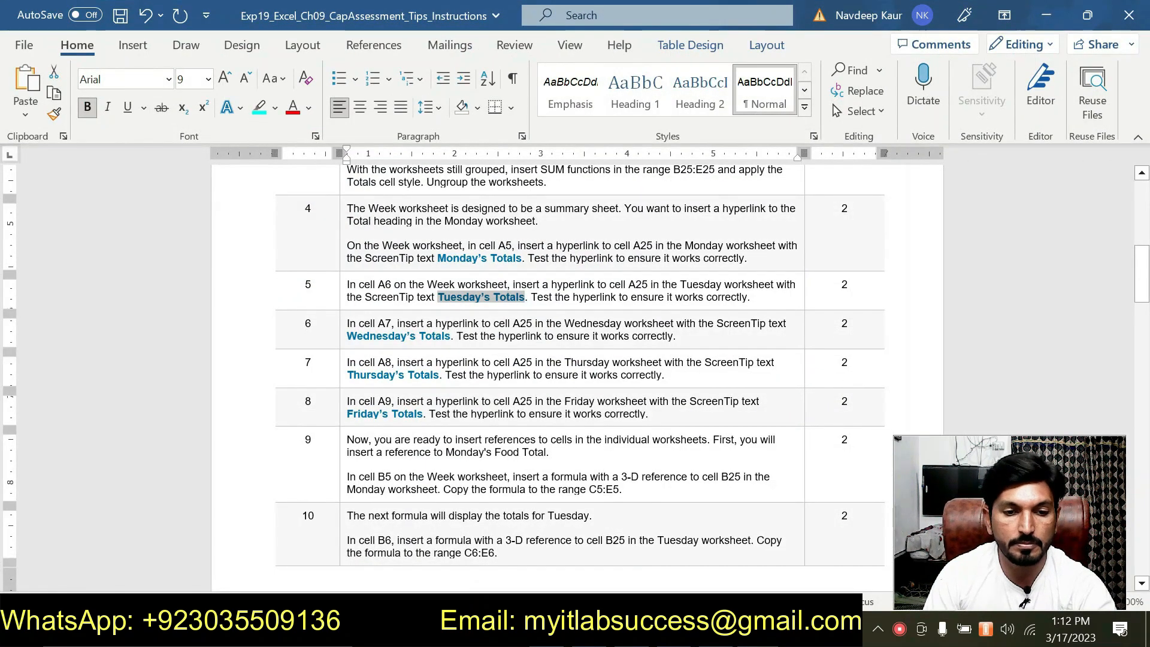
triple_click(750, 297)
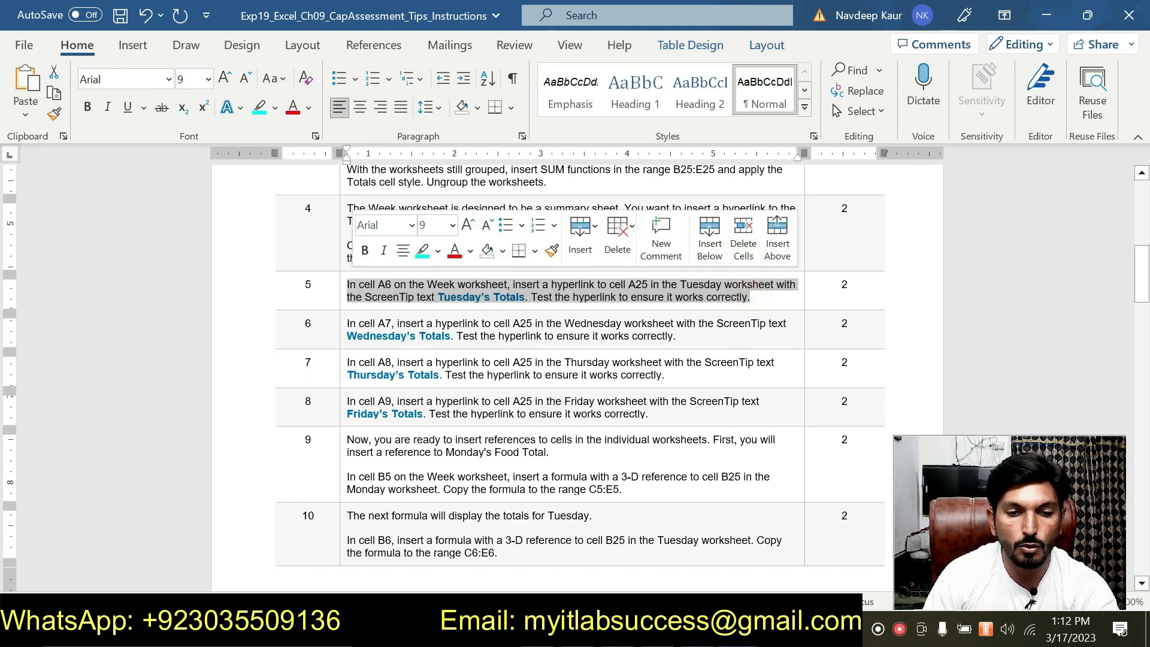
left_click(662, 335)
left_click_drag(662, 335, 347, 324)
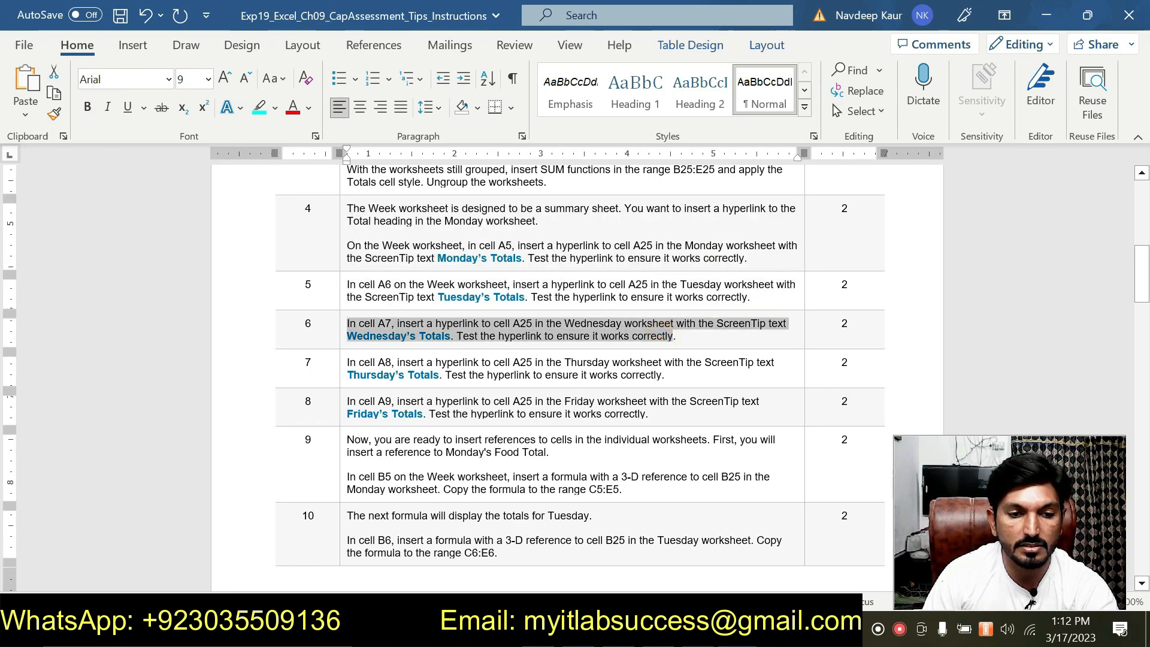
left_click(422, 291)
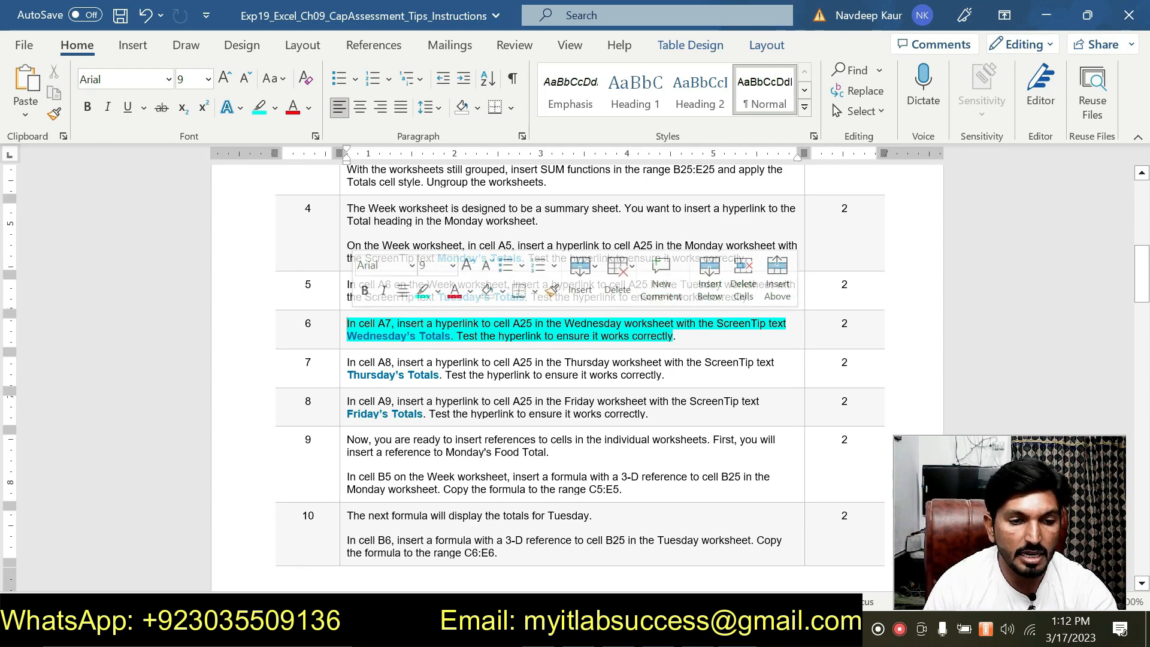
left_click(370, 336)
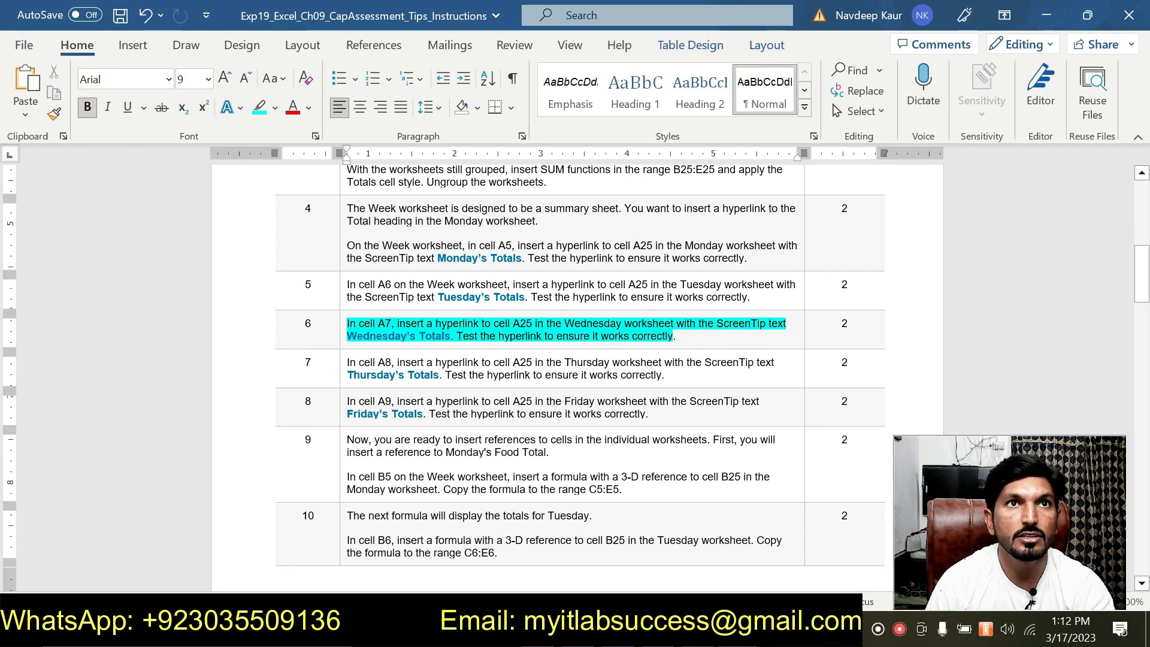
Return to Excel and start a hyperlink in cell A7 of the Week worksheet to cell A25 of the Wednesday worksheet.
key("alt+Tab")
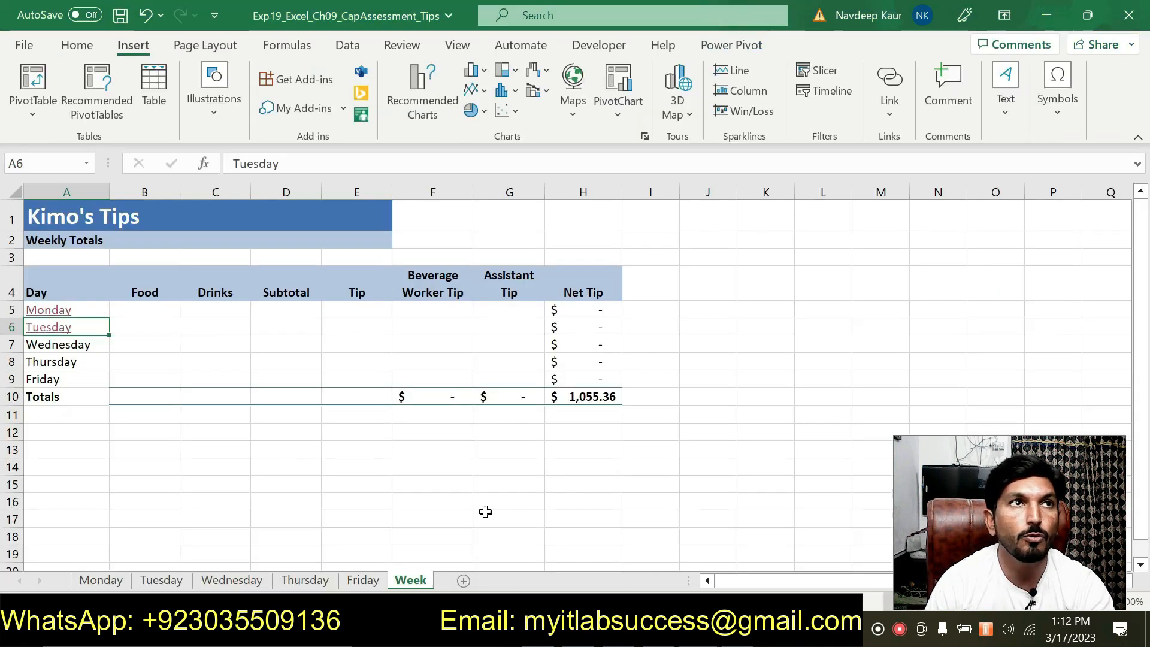
left_click(74, 348)
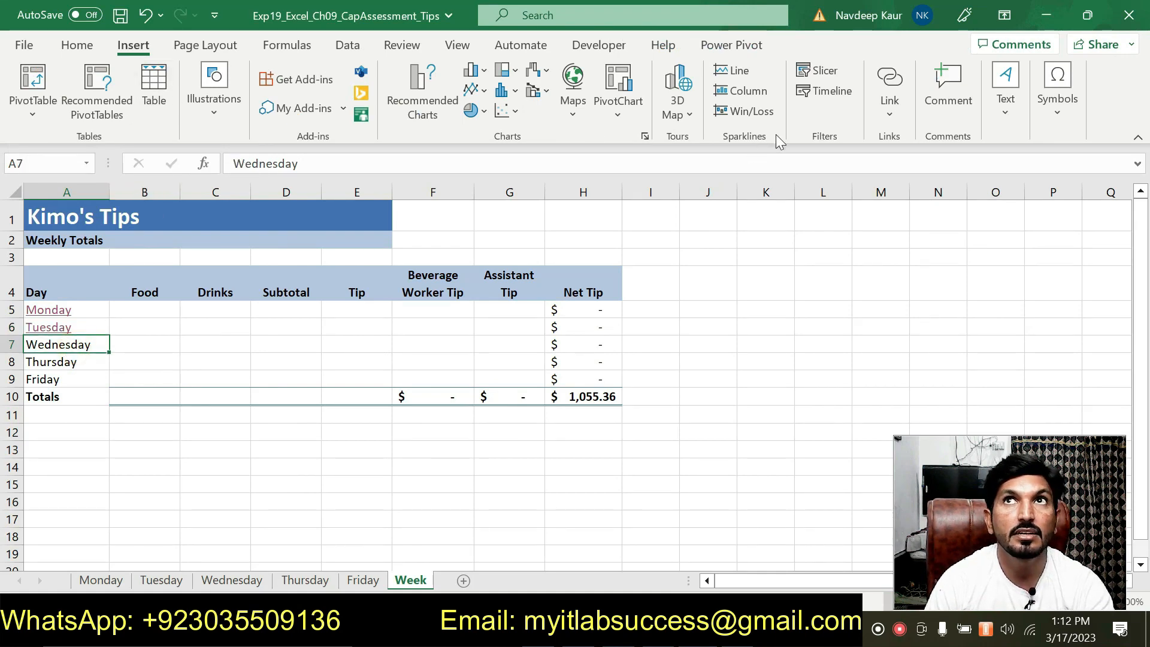
left_click(889, 120)
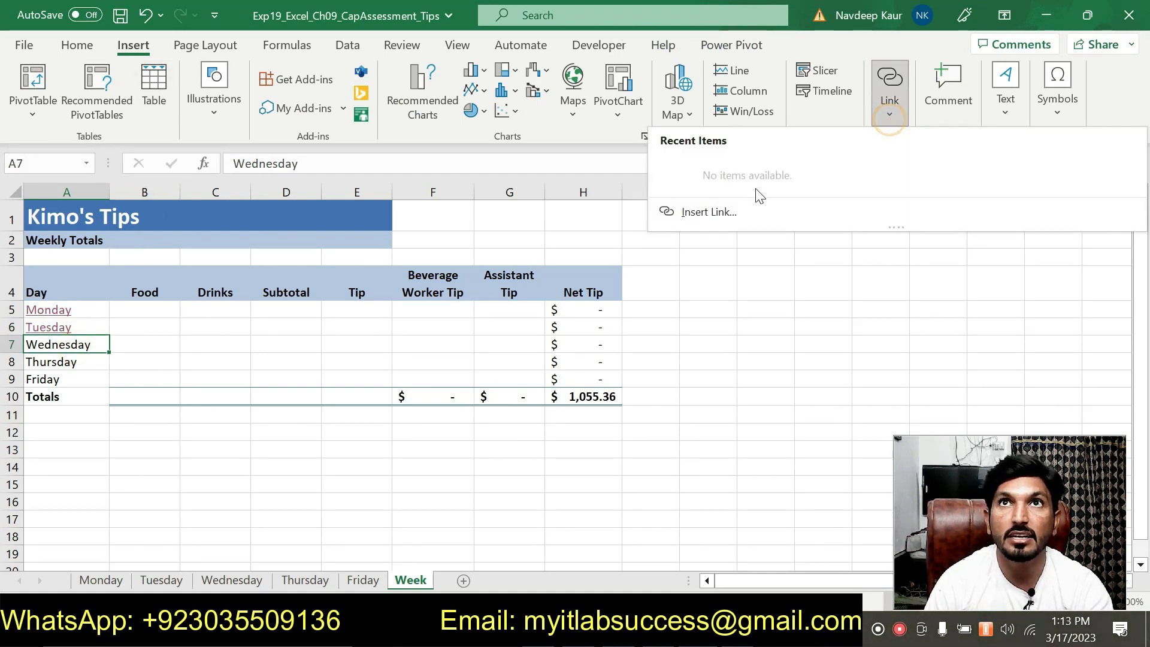
left_click(707, 210)
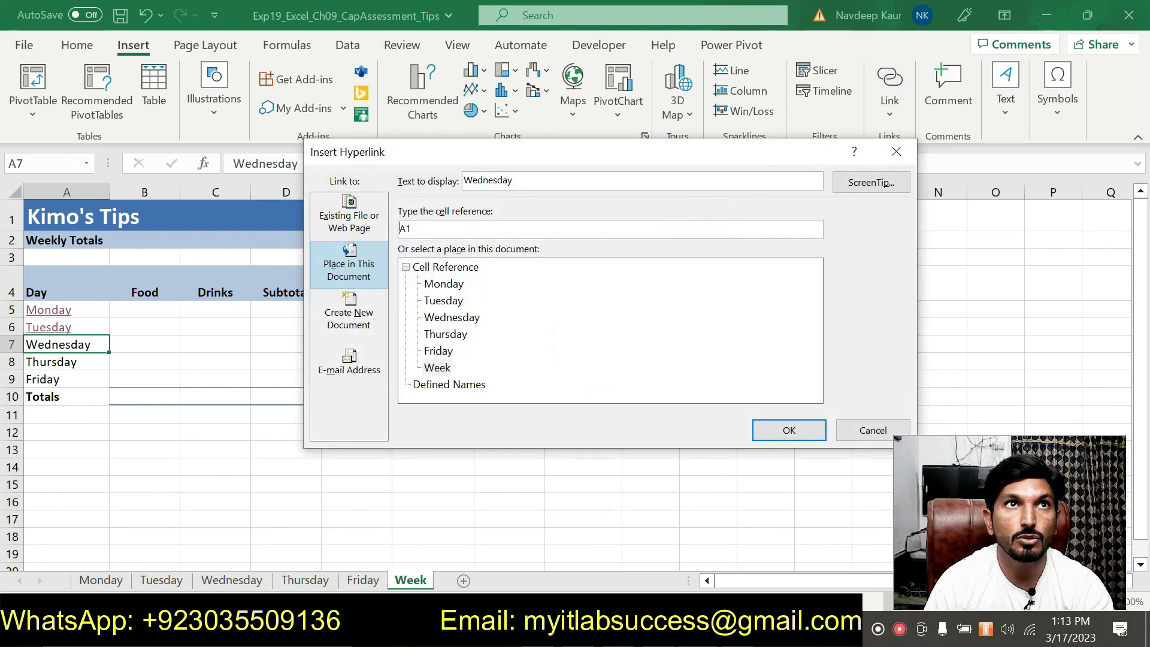
left_click(412, 228)
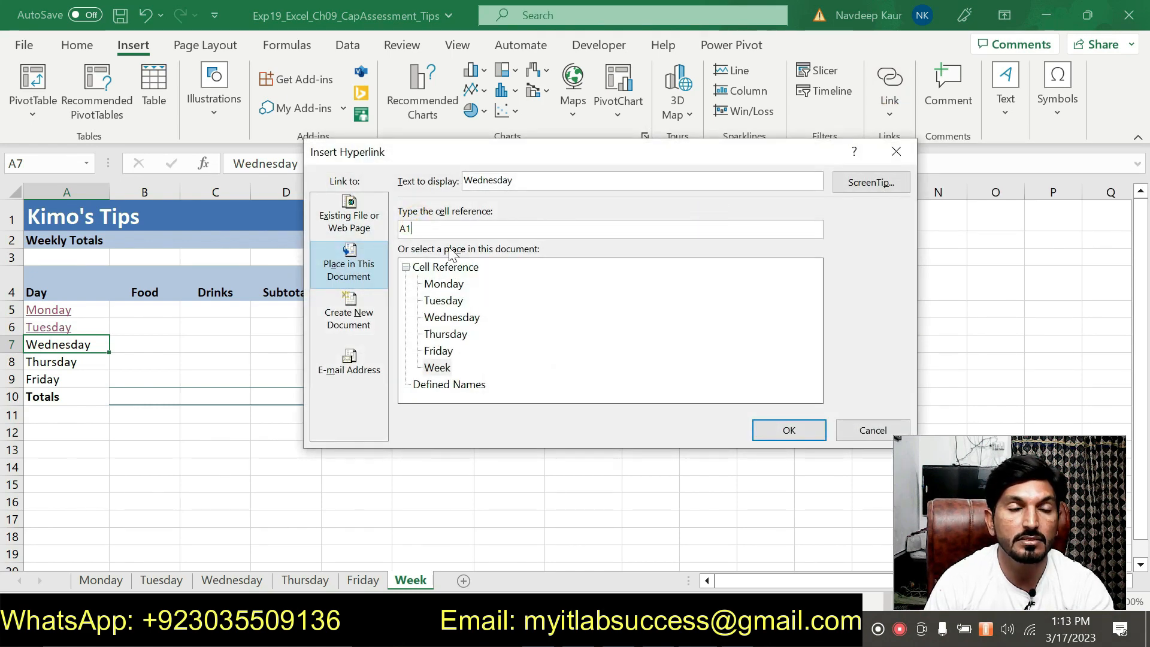
type("25")
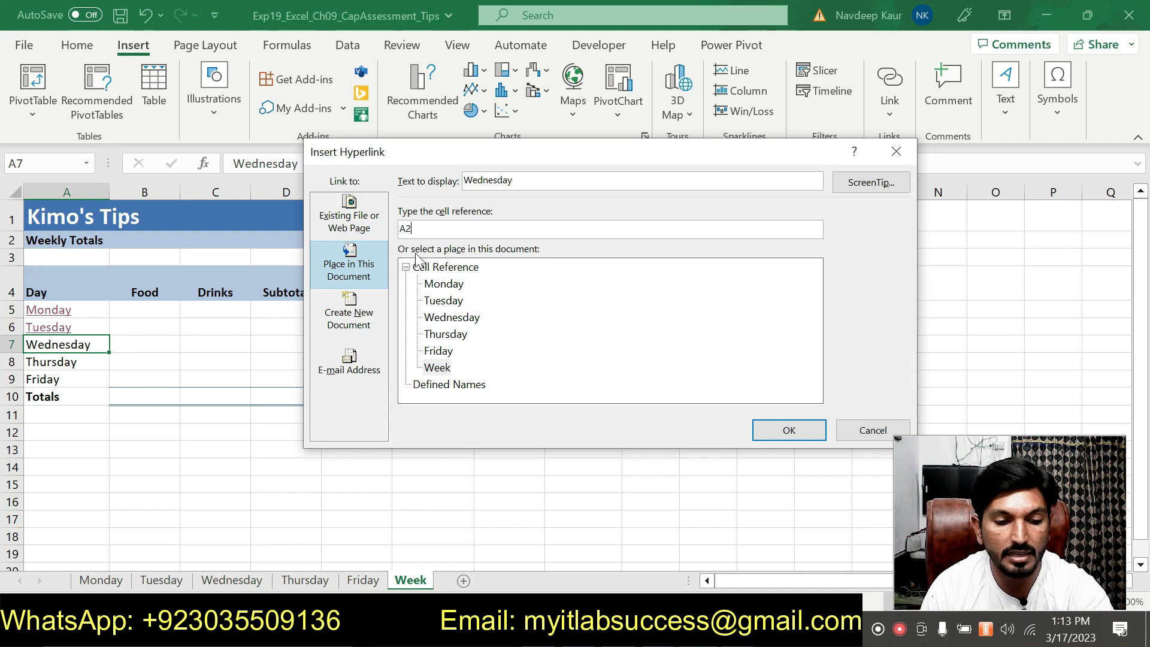
left_click(446, 318)
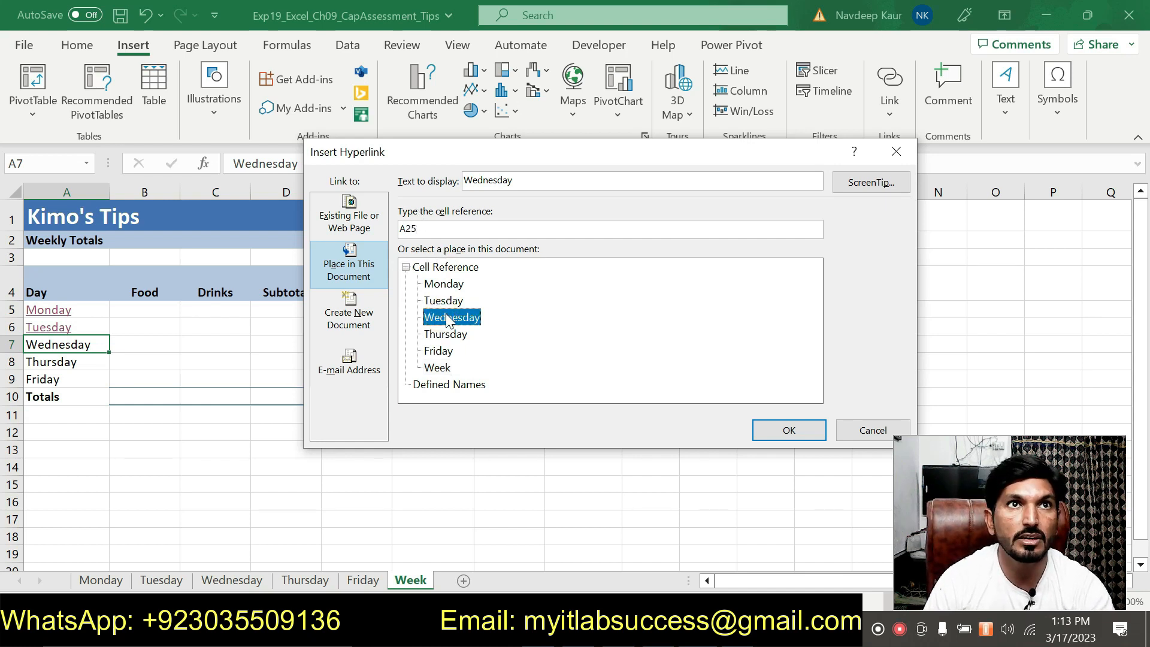
Switch to the Word instructions and copy the ScreenTip text "Wednesday's Totals" from step 6.
key("alt+Tab")
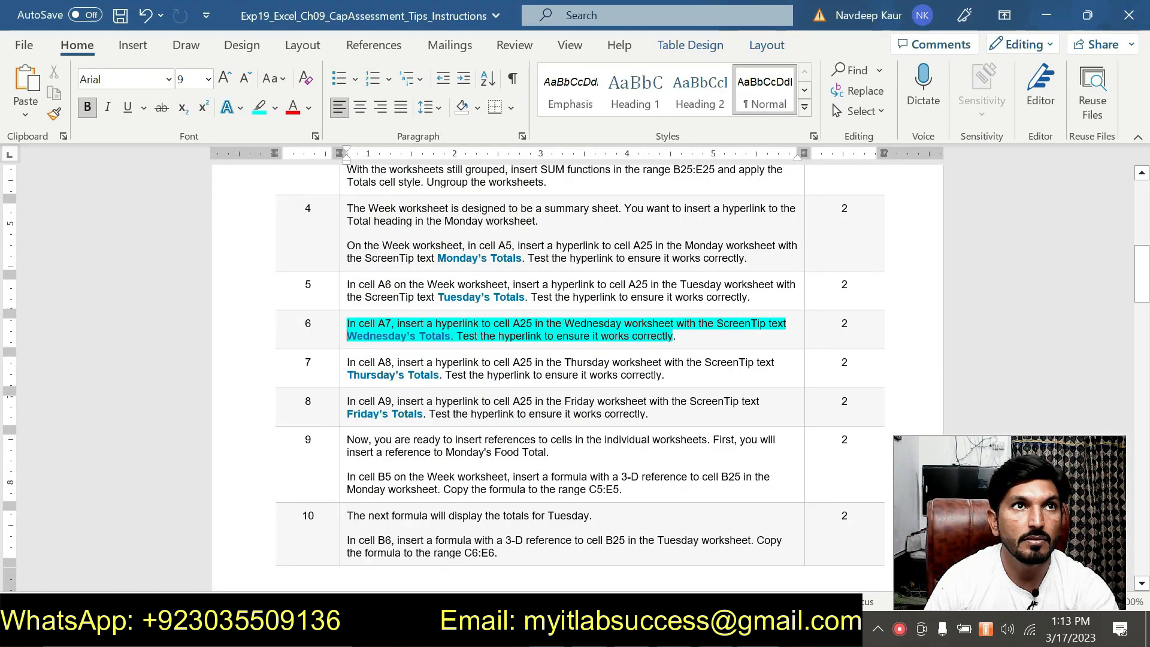
left_click_drag(347, 336, 450, 336)
key("ctrl+c")
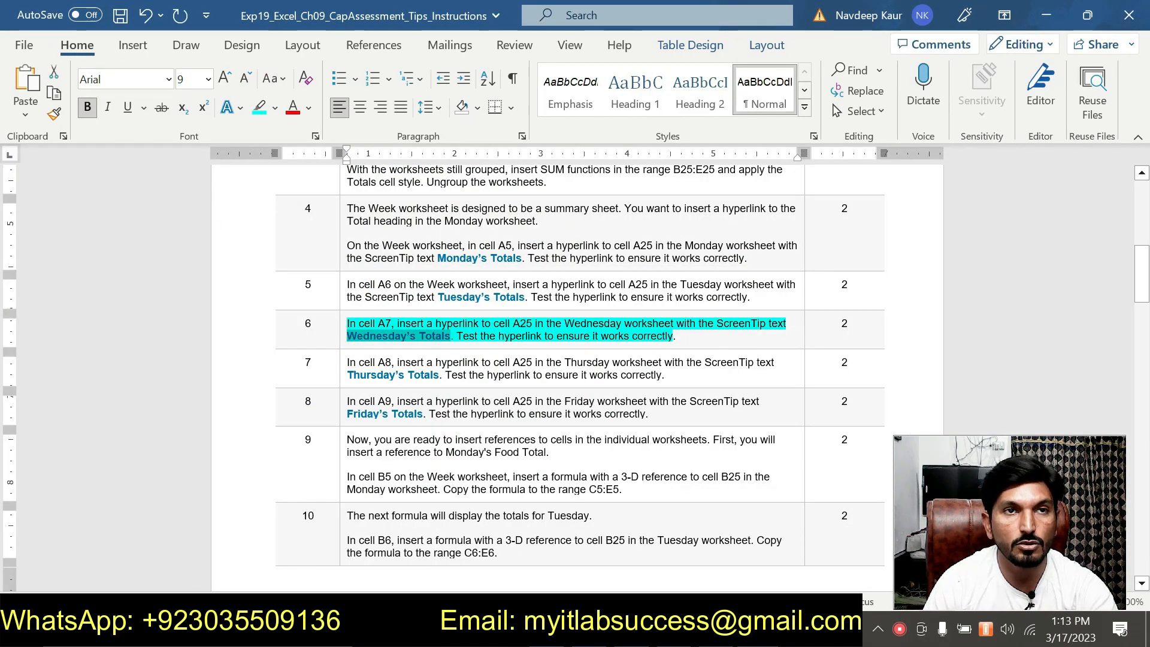
Return to Excel, set "Wednesday's Totals" as the ScreenTip of the A7 hyperlink, and complete the link to the Wednesday worksheet.
mouse_move(716, 633)
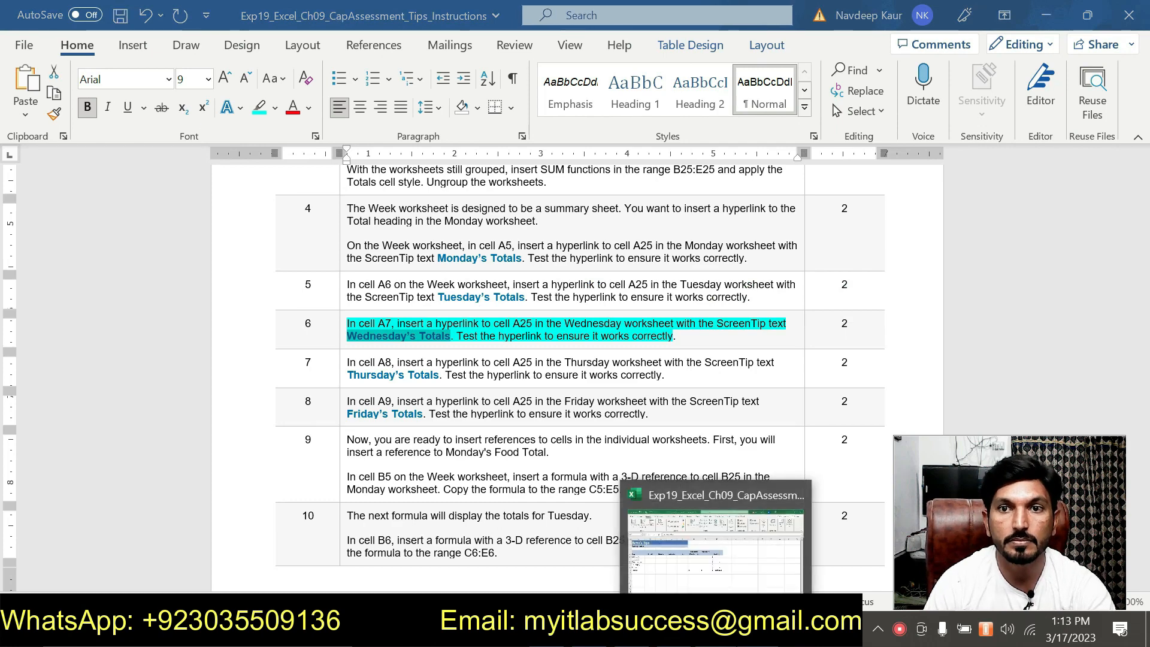
left_click(716, 554)
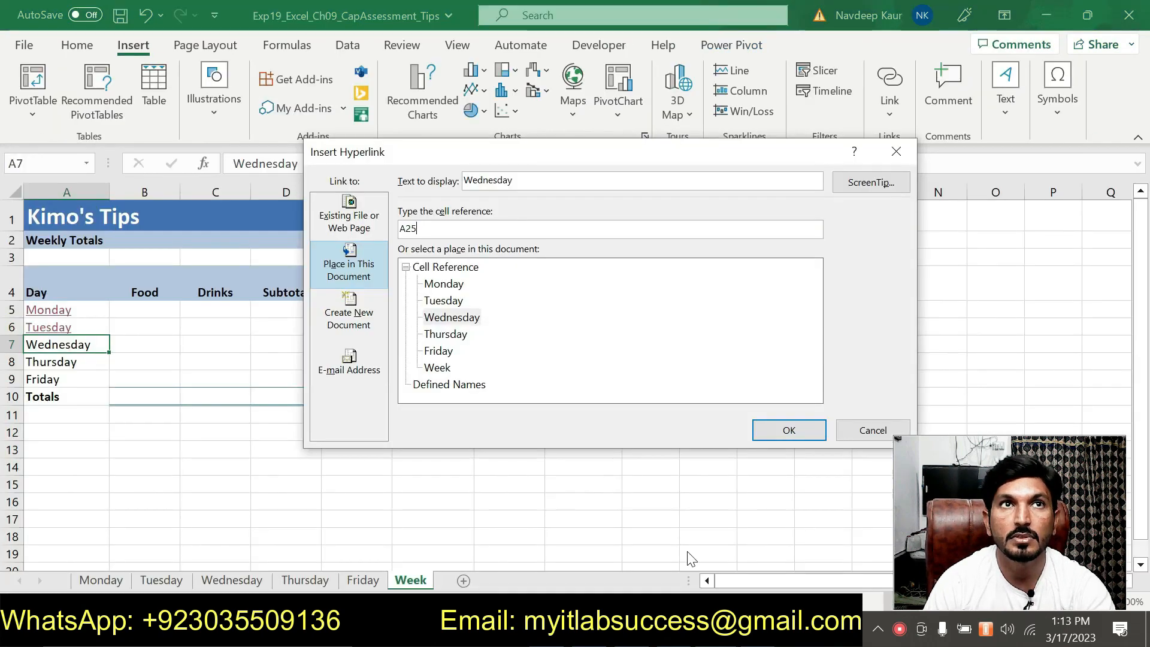
left_click(847, 185)
key("ctrl+v")
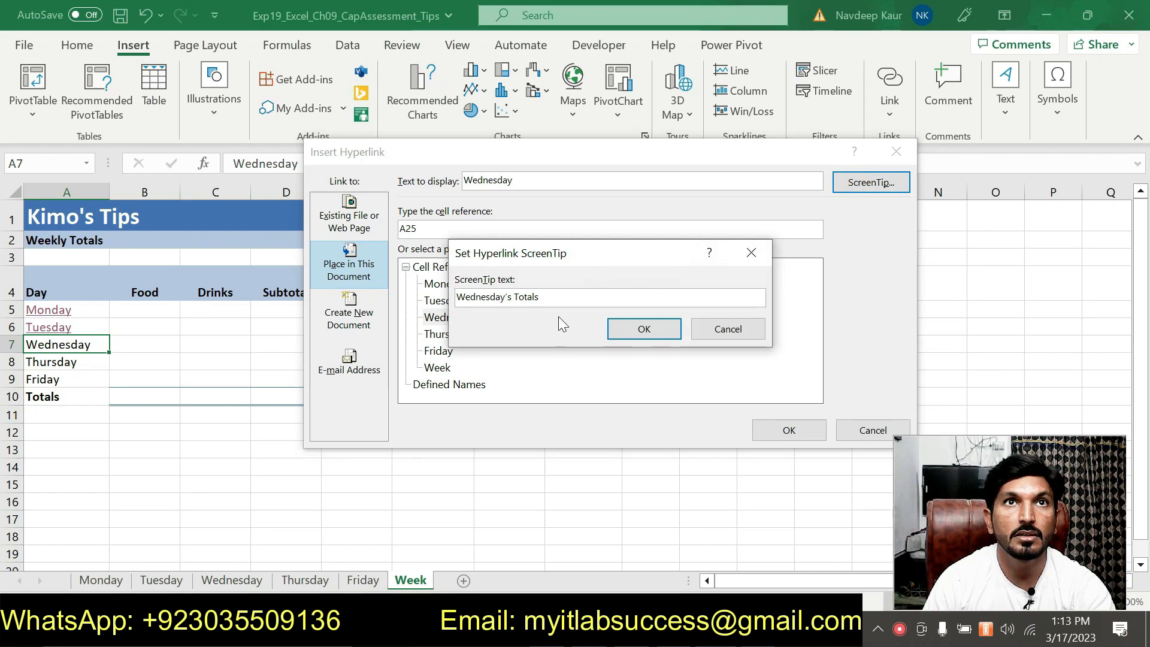
left_click_drag(568, 255, 696, 250)
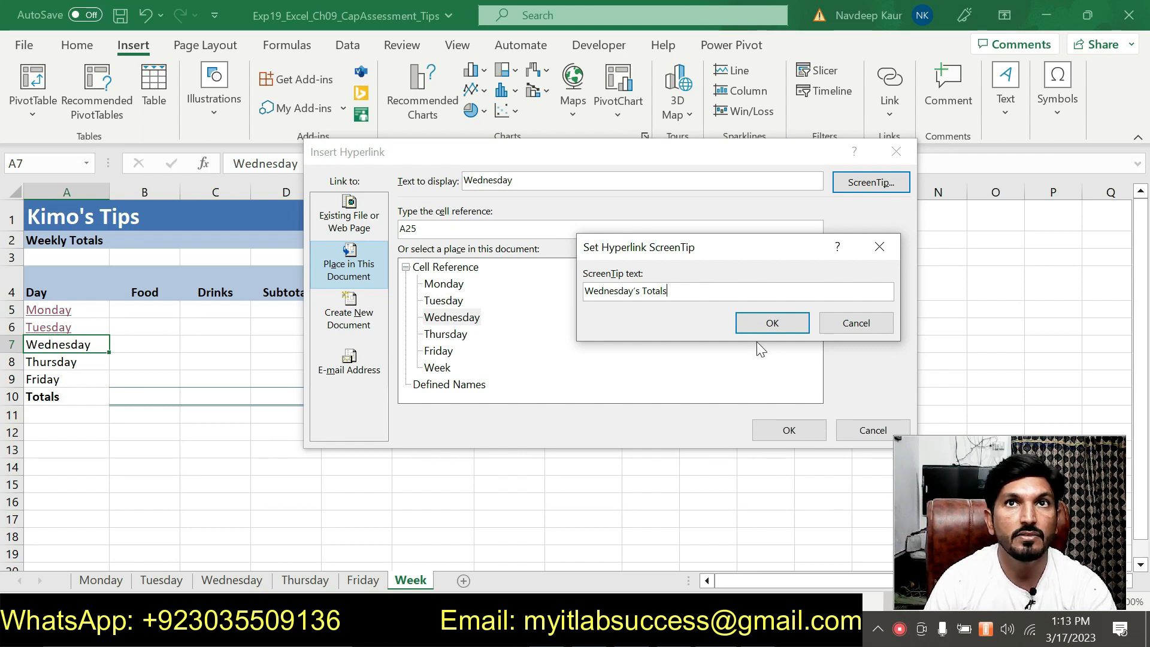
left_click(791, 325)
left_click(443, 317)
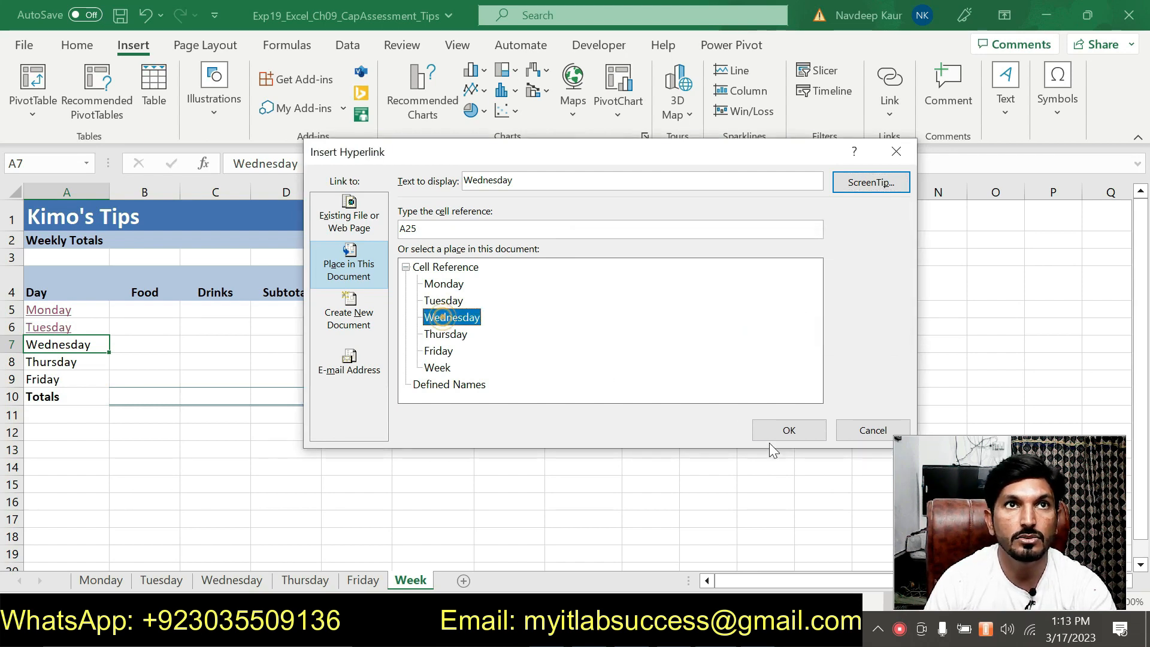
left_click(789, 431)
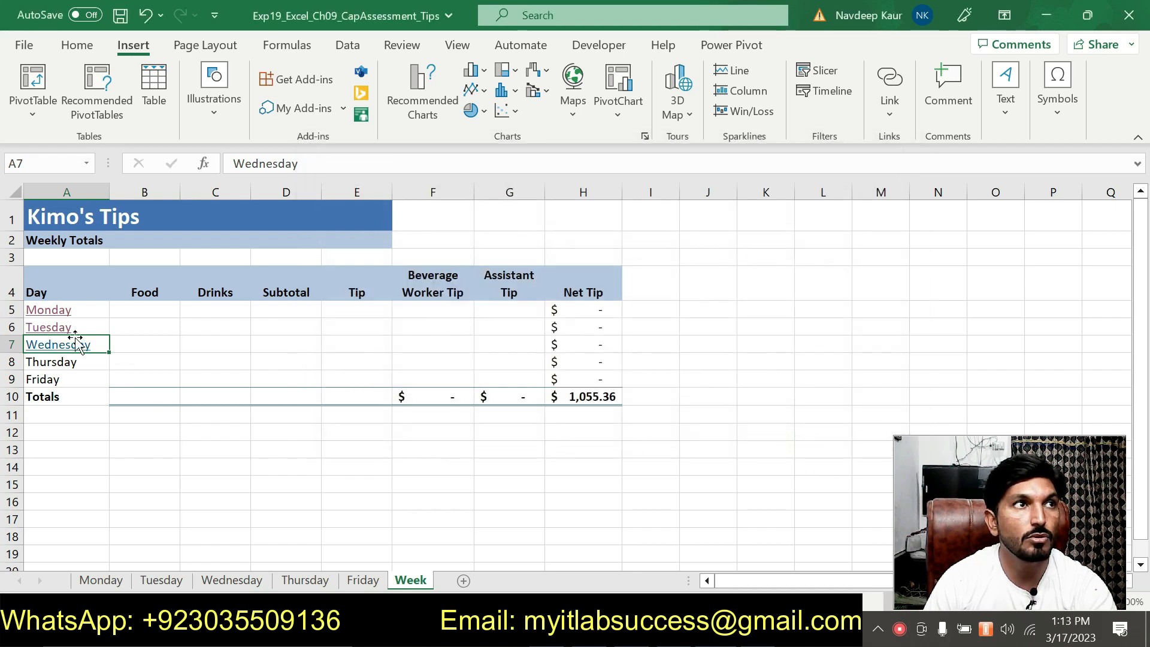
Test the Wednesday hyperlink in cell A7 and go back to the Week worksheet.
mouse_move(66, 346)
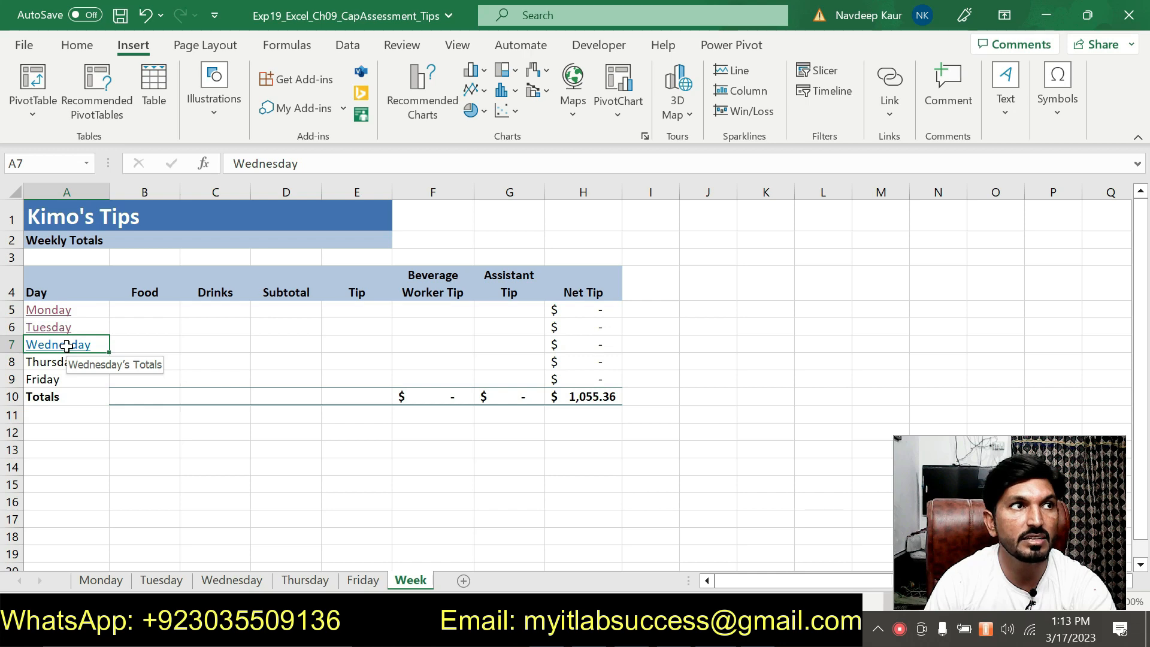
left_click(68, 351)
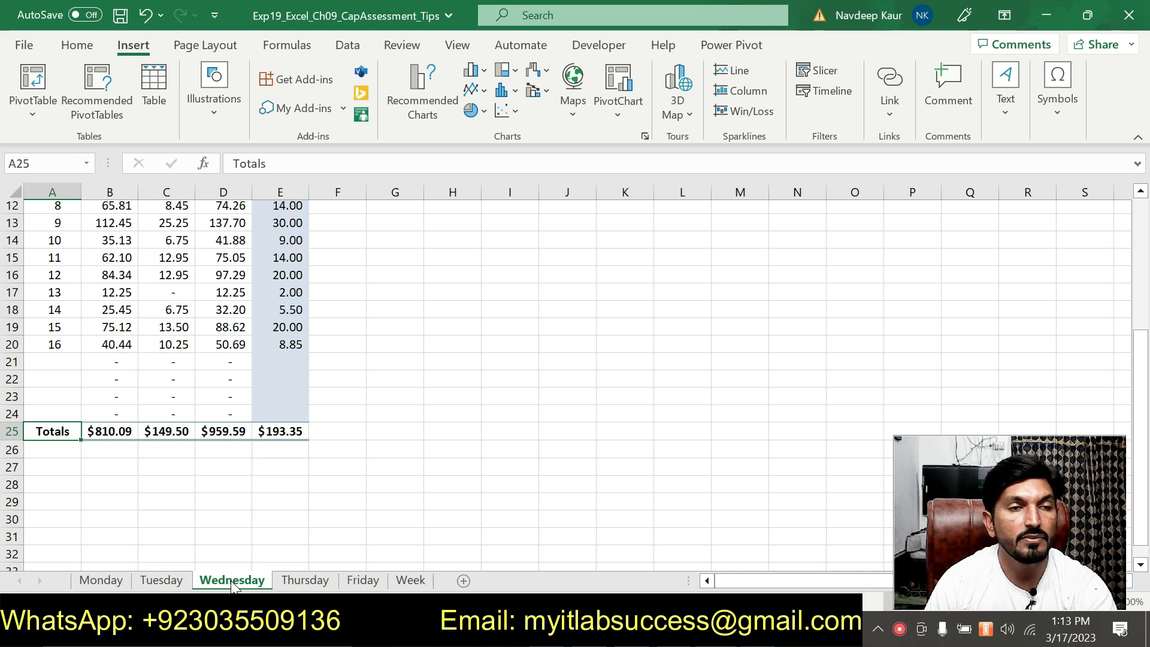
left_click(411, 580)
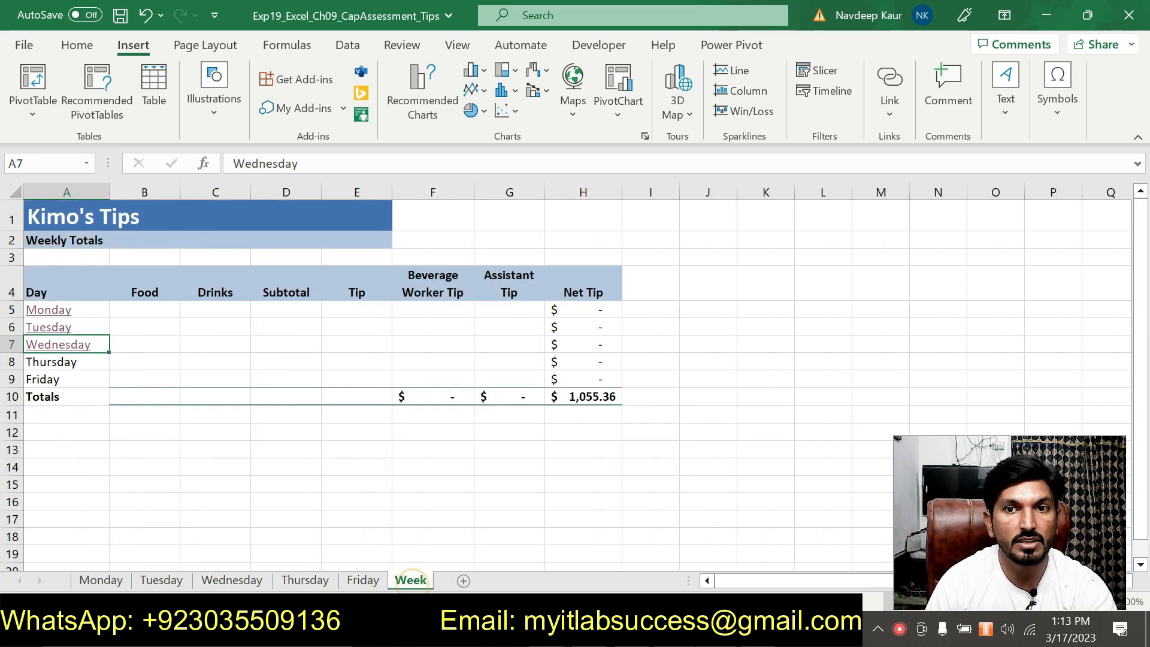
Switch to the Word instructions and remove the highlight from the step 6 text.
key("alt+Tab")
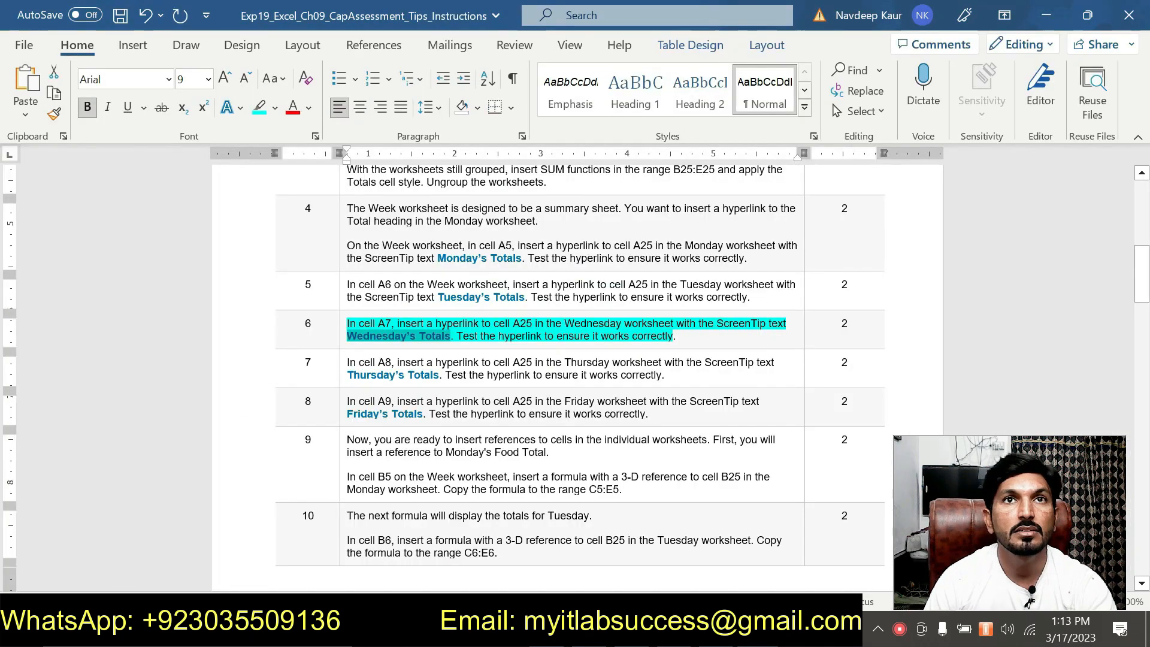
left_click_drag(676, 336, 347, 324)
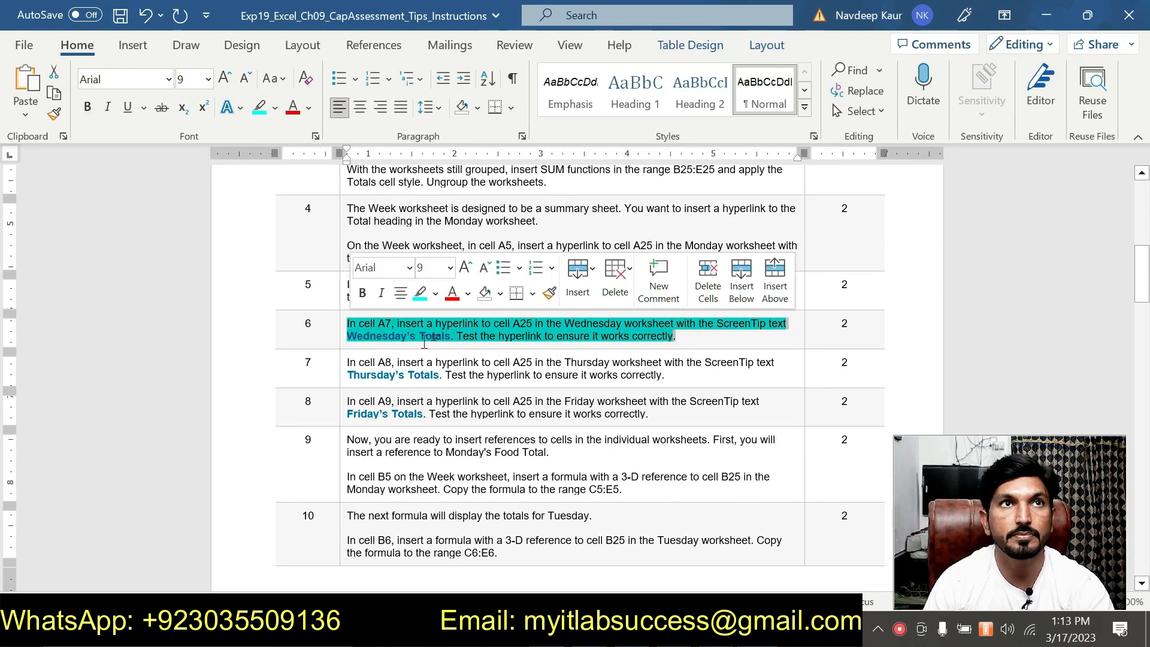
left_click(420, 294)
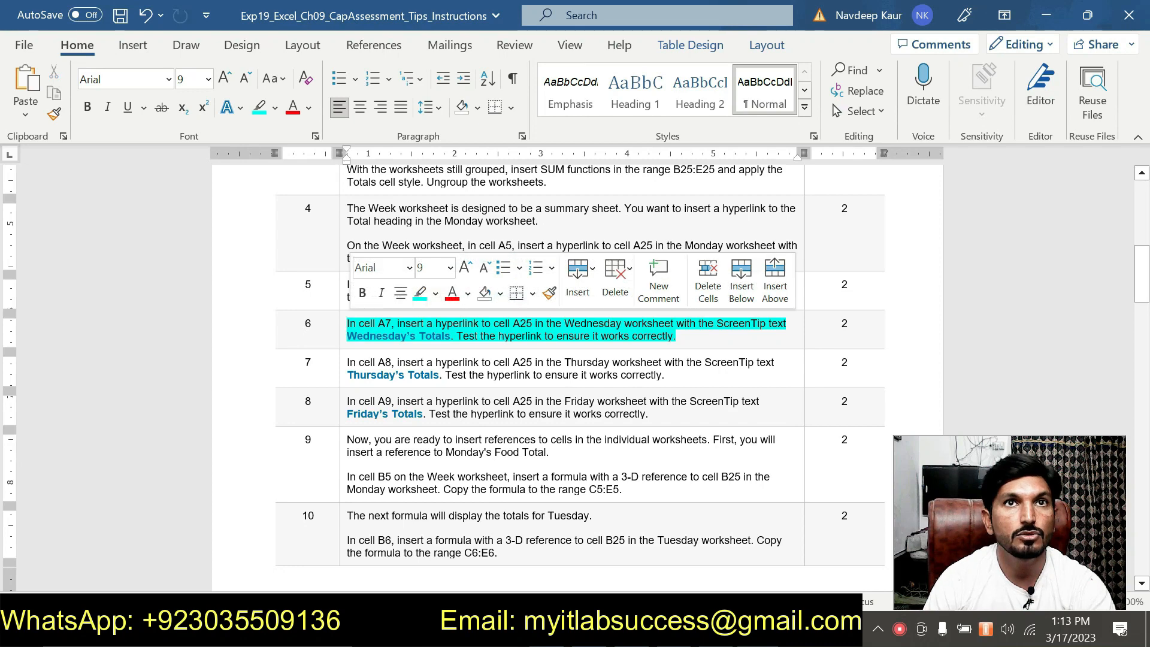
left_click_drag(691, 338, 647, 336)
left_click_drag(692, 339, 354, 324)
left_click(431, 303)
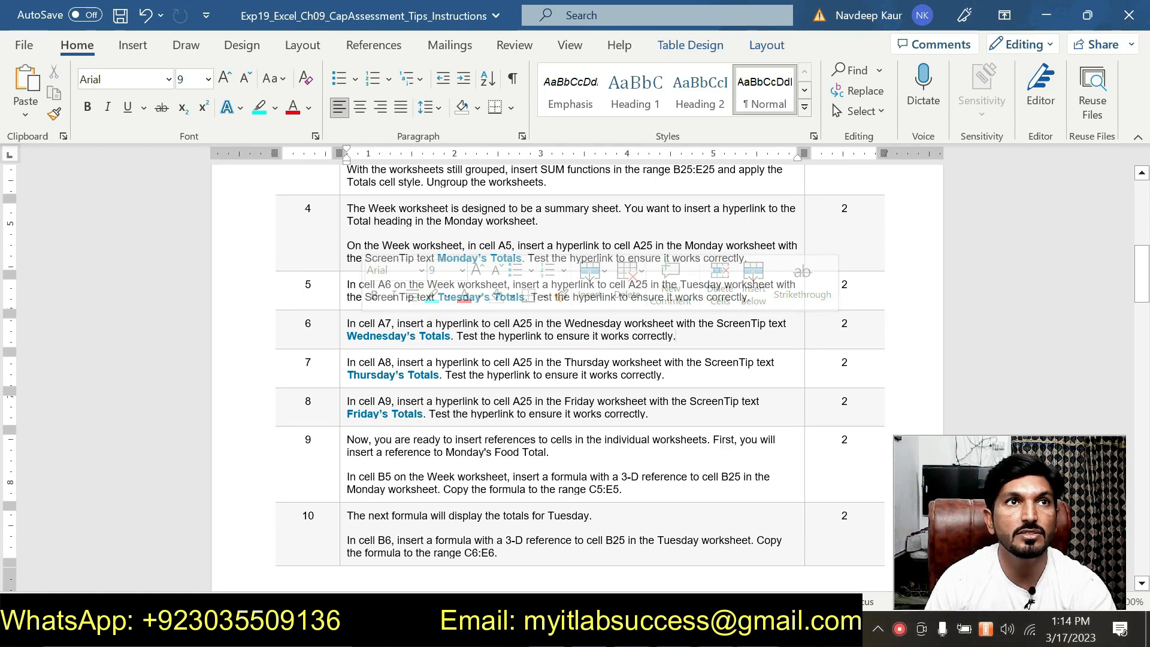
Highlight the step 7 instruction in turquoise and copy its ScreenTip text "Thursday's Totals".
left_click_drag(667, 377, 347, 363)
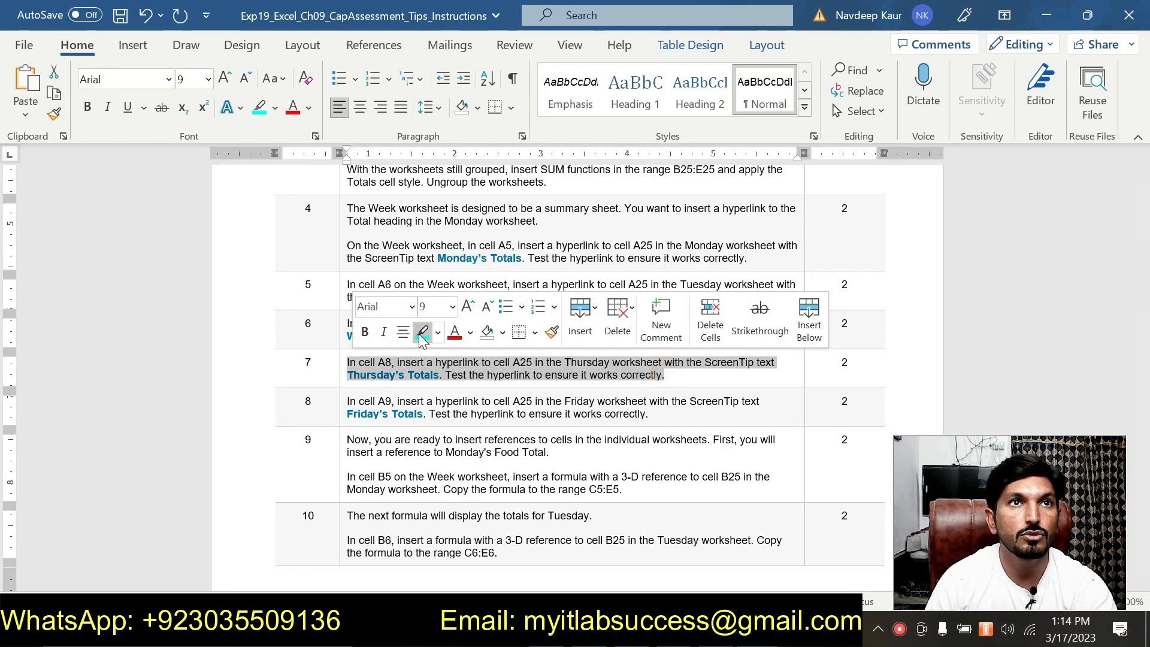
left_click(423, 331)
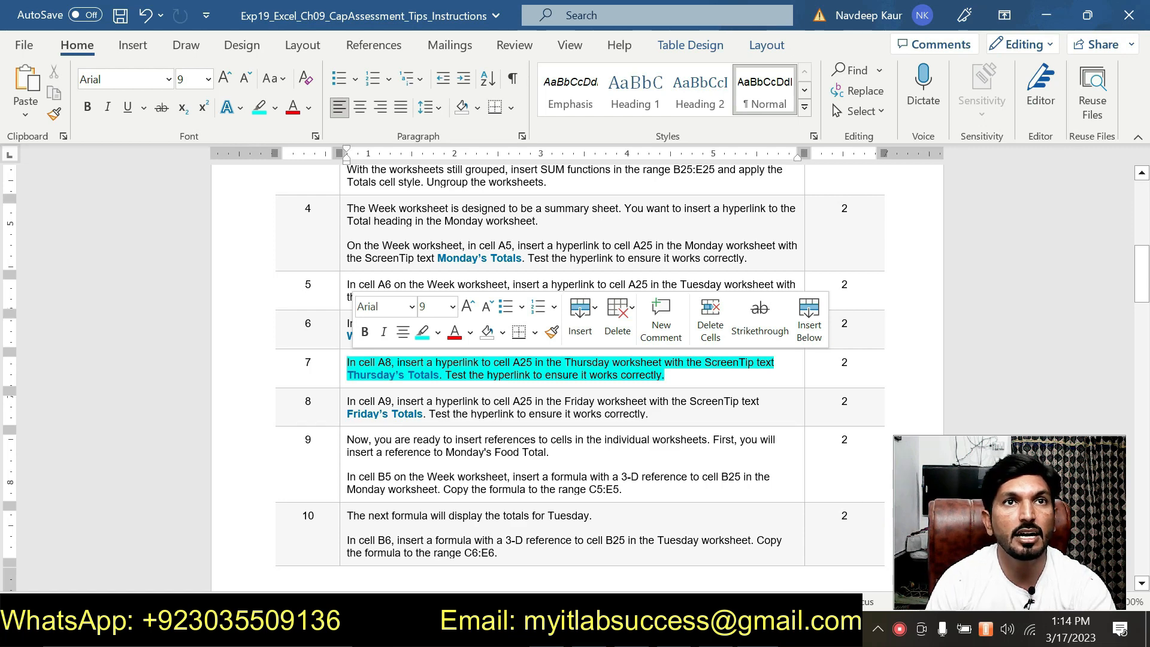
left_click(509, 363)
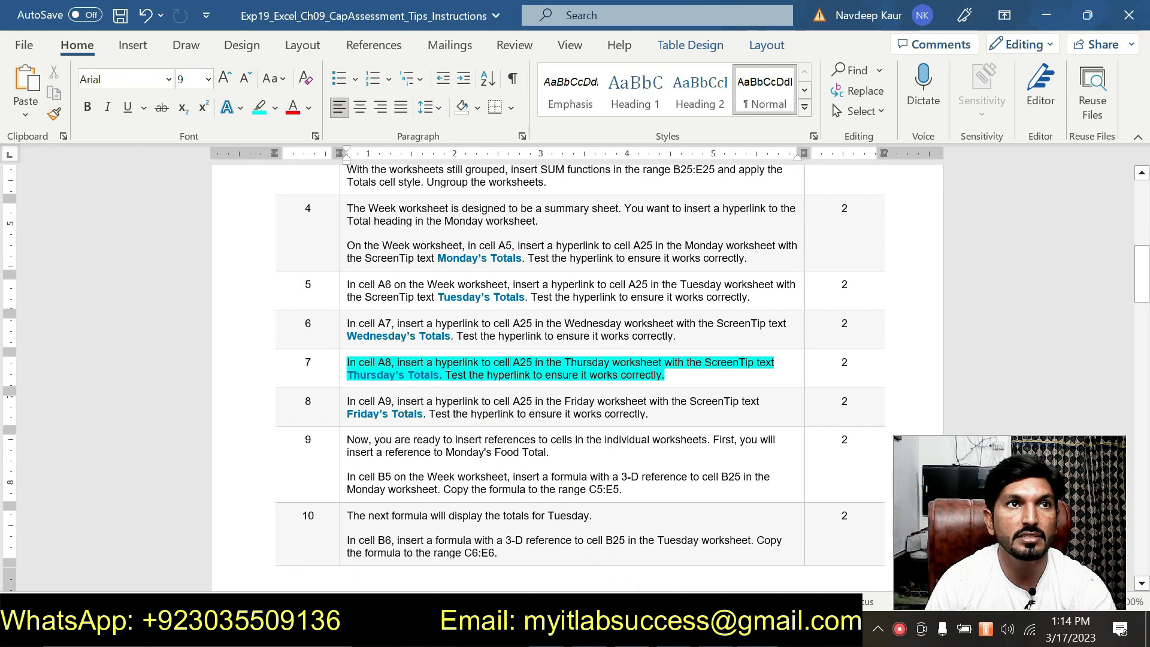
left_click_drag(347, 375, 439, 375)
key("ctrl+c")
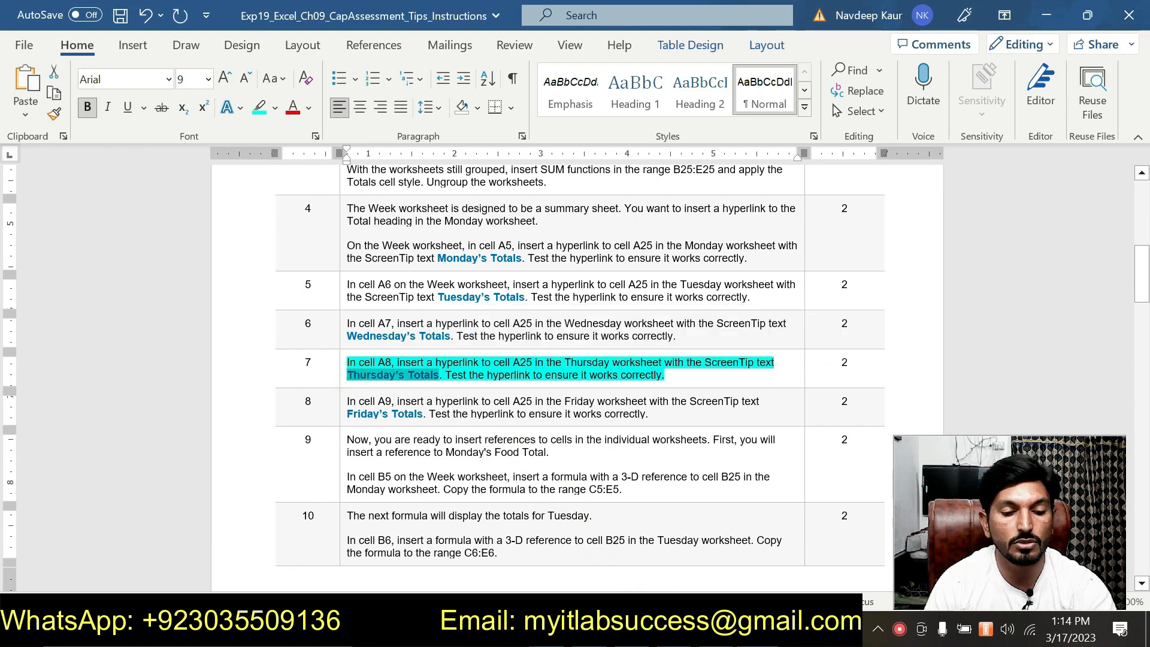
Return to Excel and start a hyperlink in cell A8 of the Week worksheet to cell A25 of the Thursday worksheet.
key("alt+Tab")
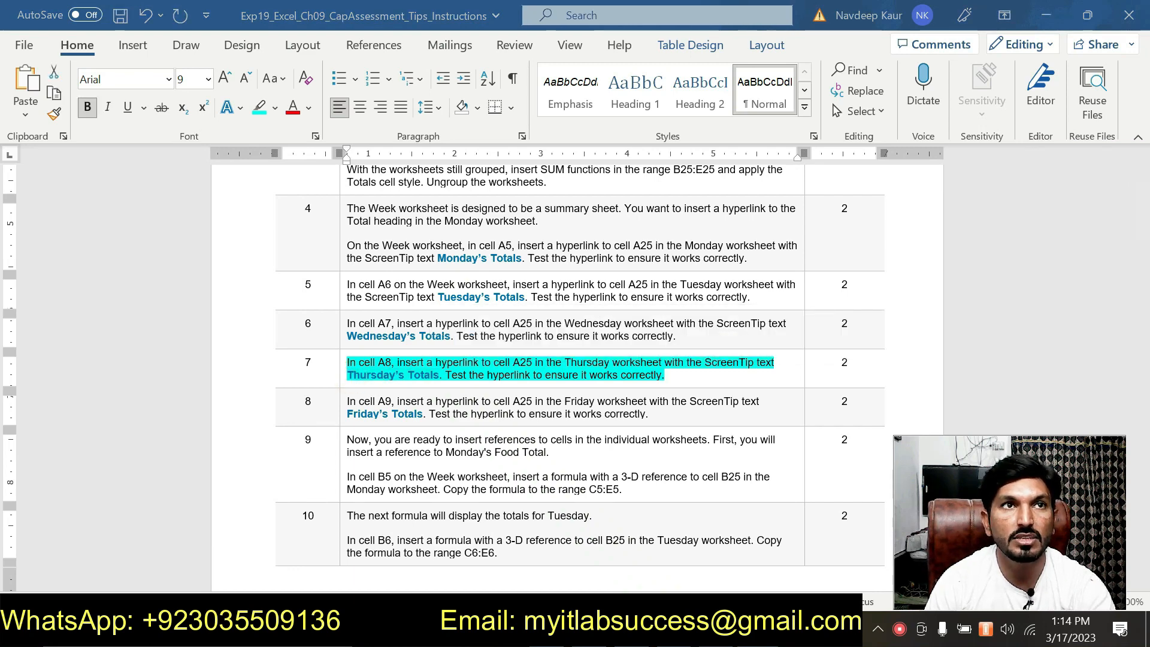
left_click(58, 362)
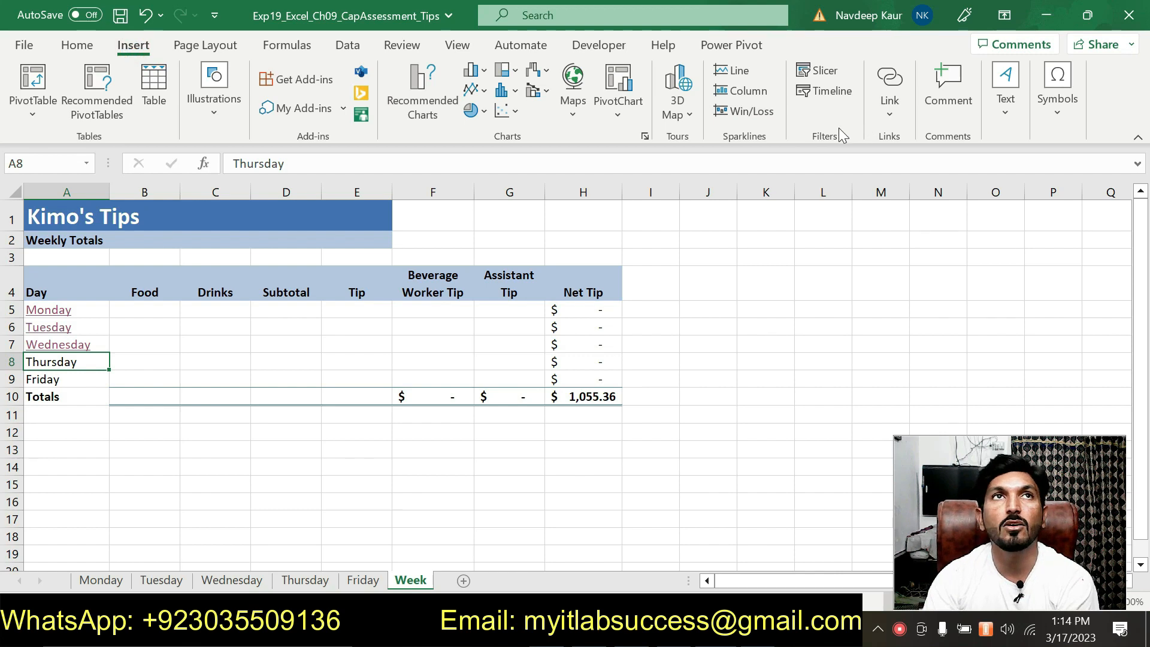
left_click(888, 114)
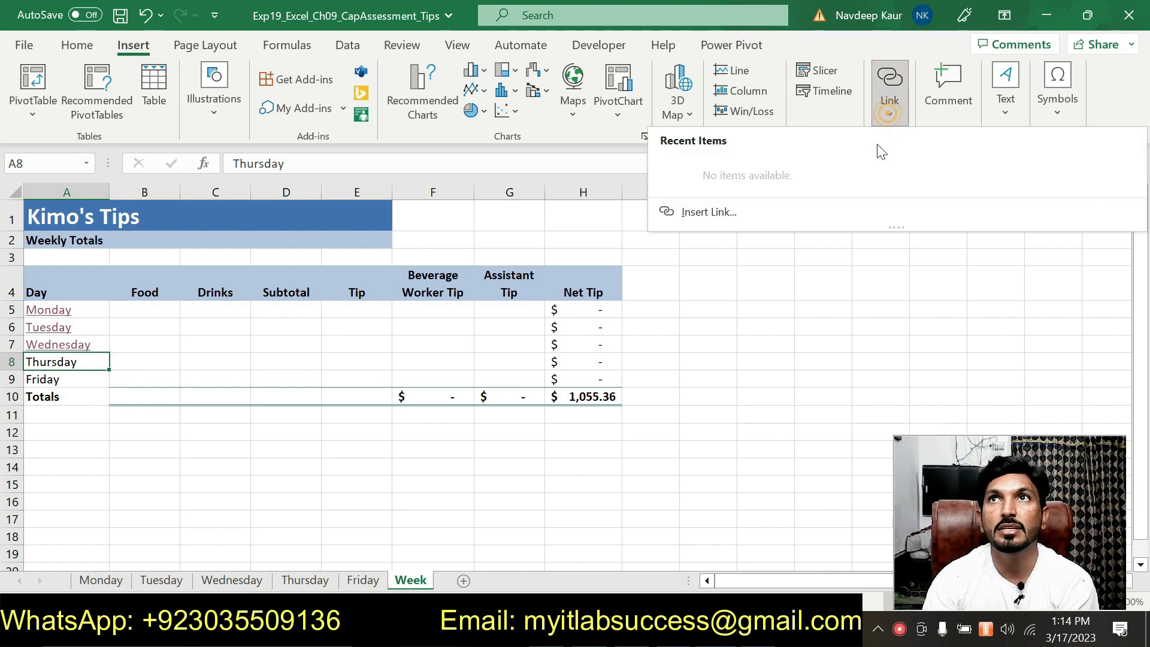
left_click(693, 212)
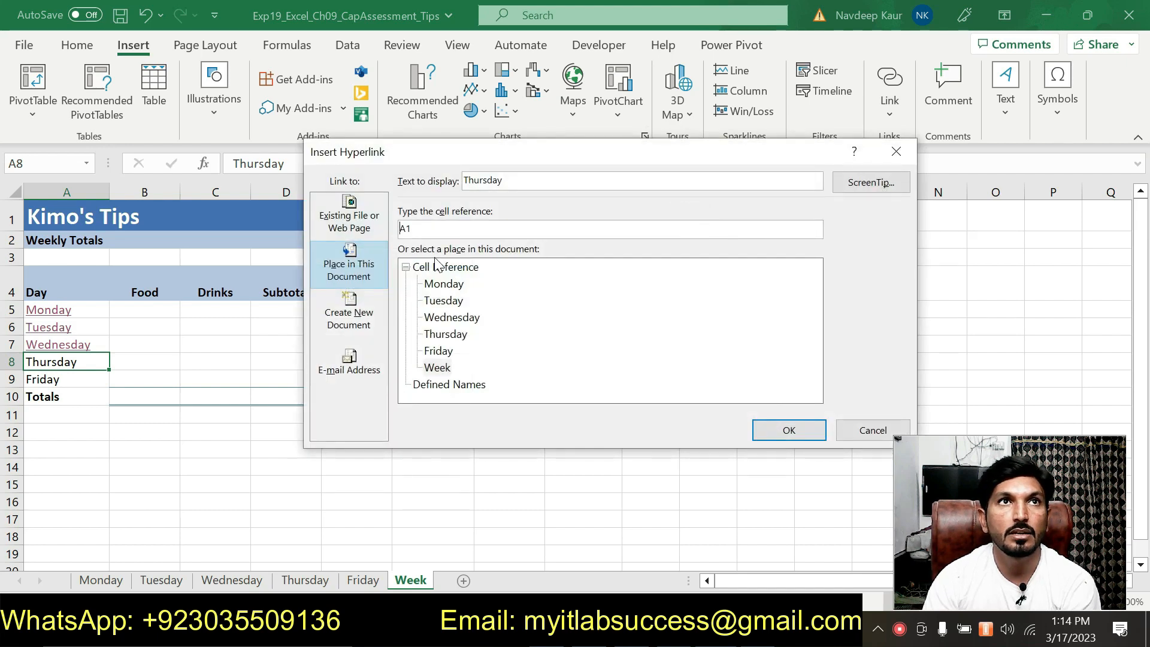
double_click(404, 229)
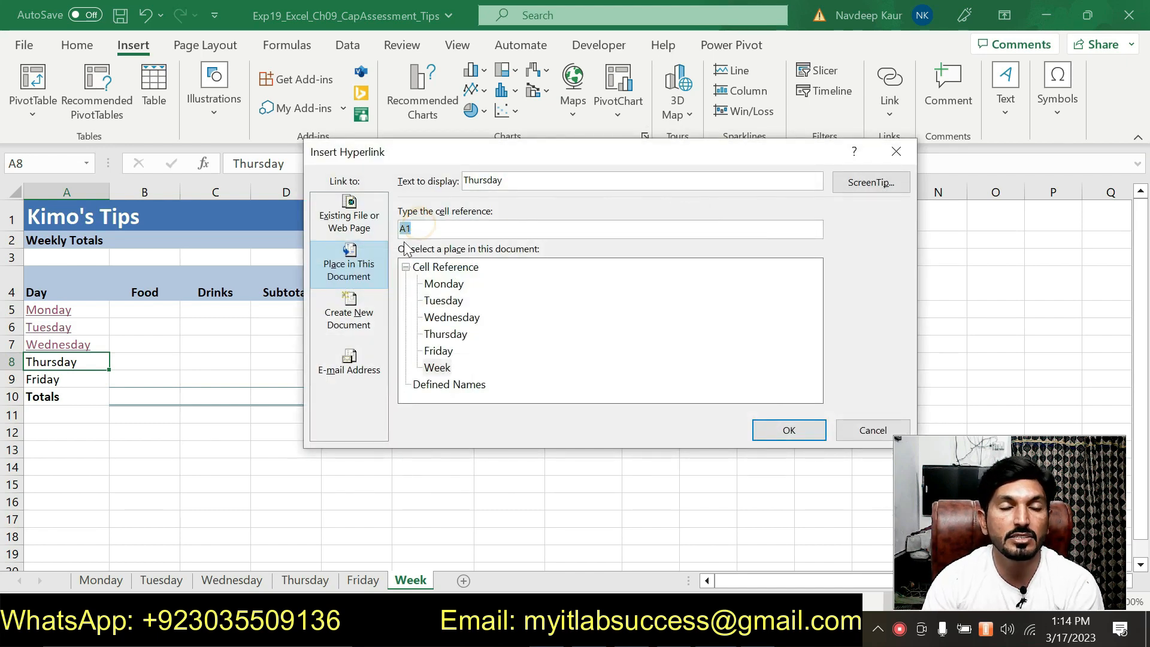
type("A25")
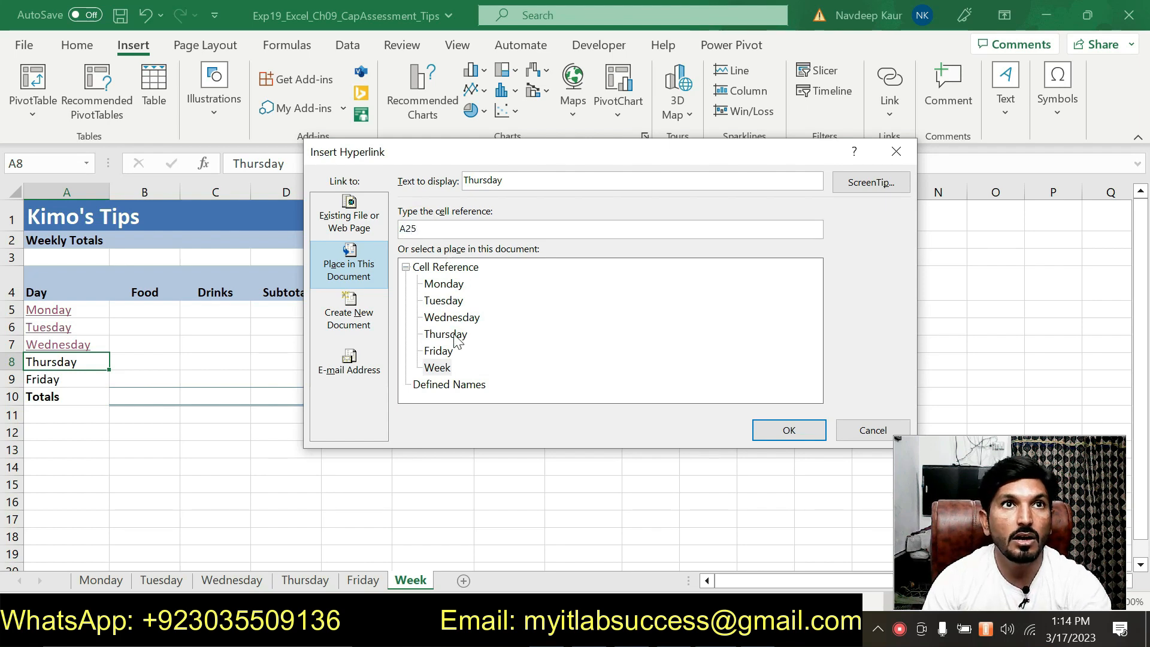
left_click(457, 334)
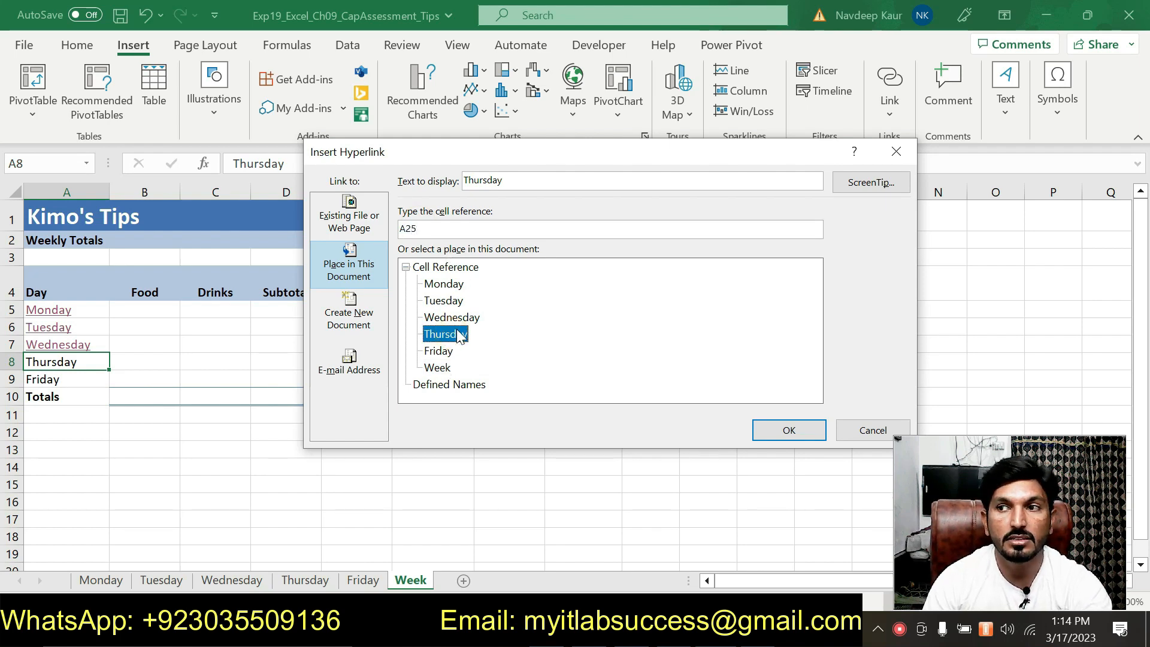
Set "Thursday's Totals" as the ScreenTip of the A8 hyperlink and complete the link to the Thursday worksheet.
left_click(855, 185)
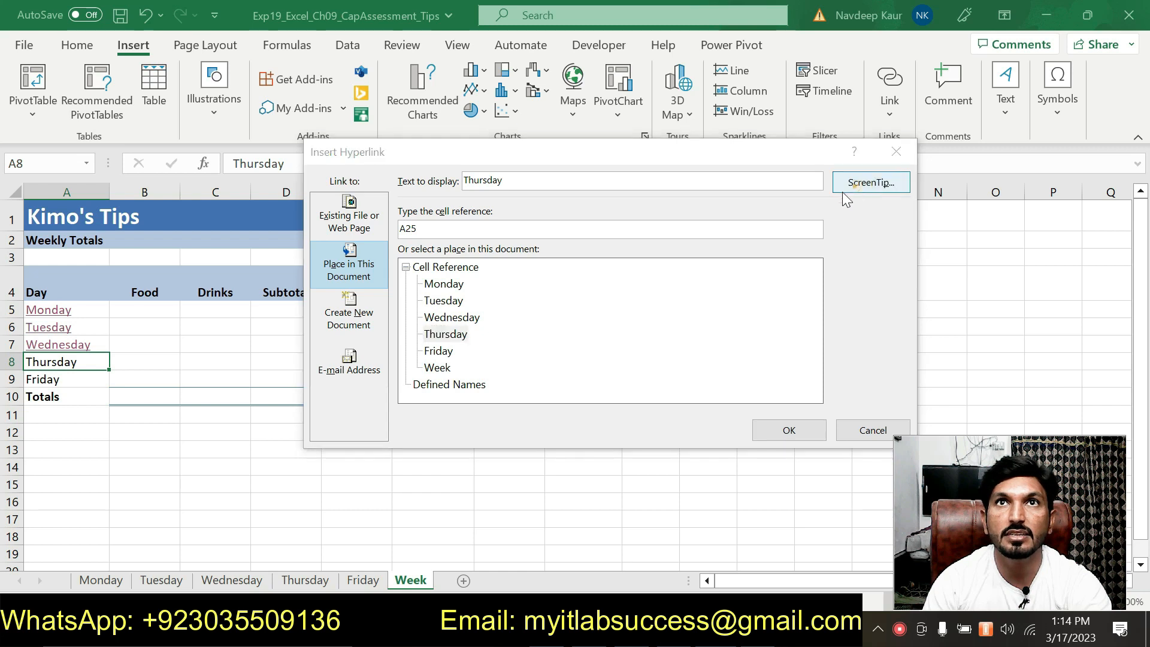
key("ctrl+v")
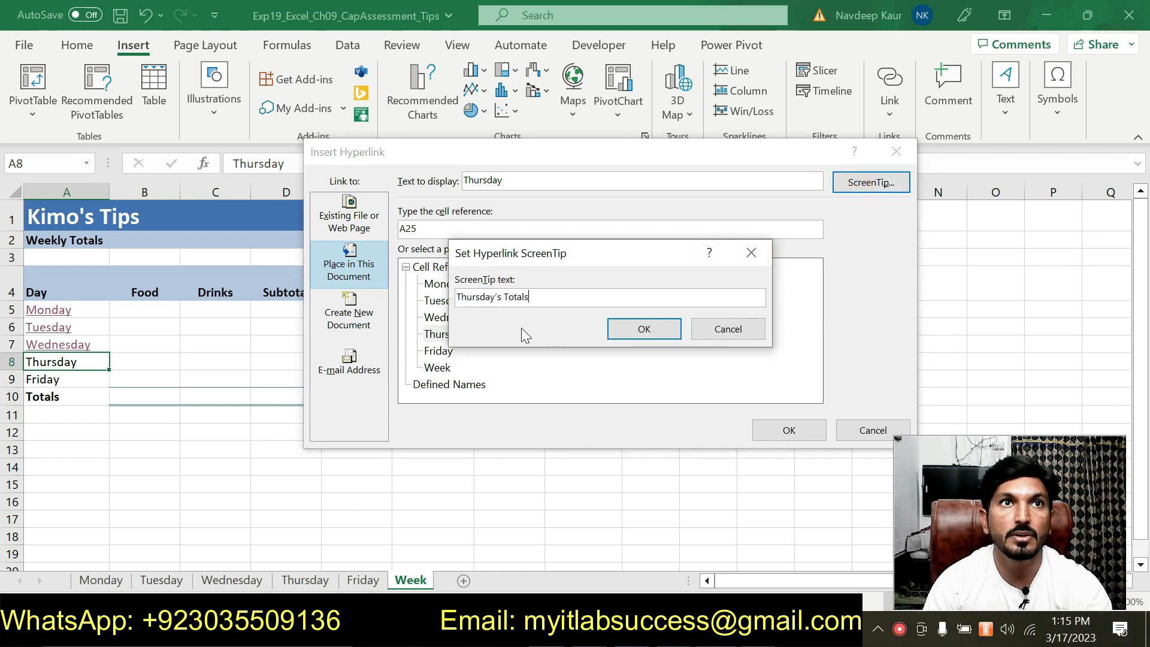
left_click(621, 331)
left_click(444, 336)
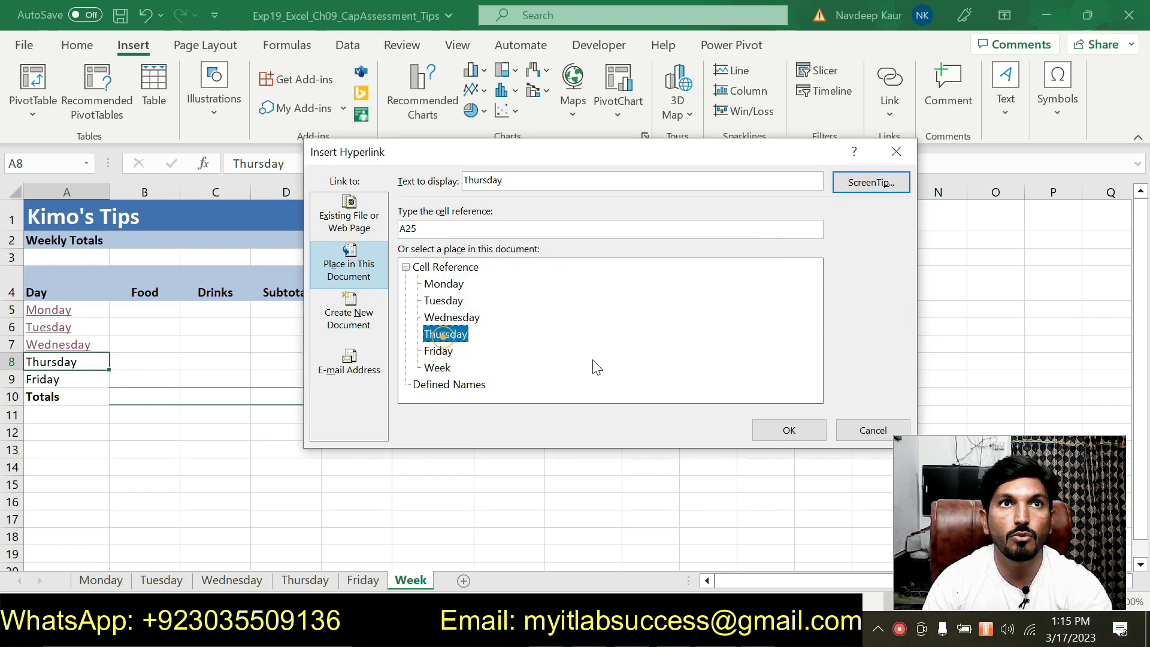
left_click(787, 432)
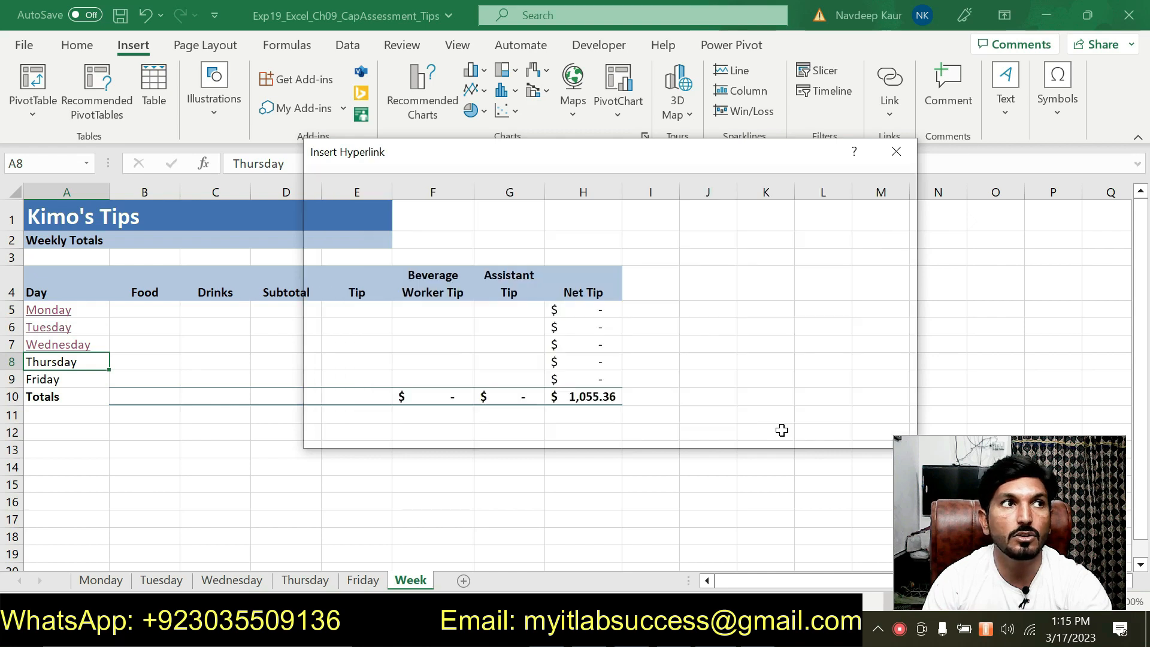
Test the Thursday hyperlink in cell A8 and go back to the Week worksheet.
mouse_move(53, 372)
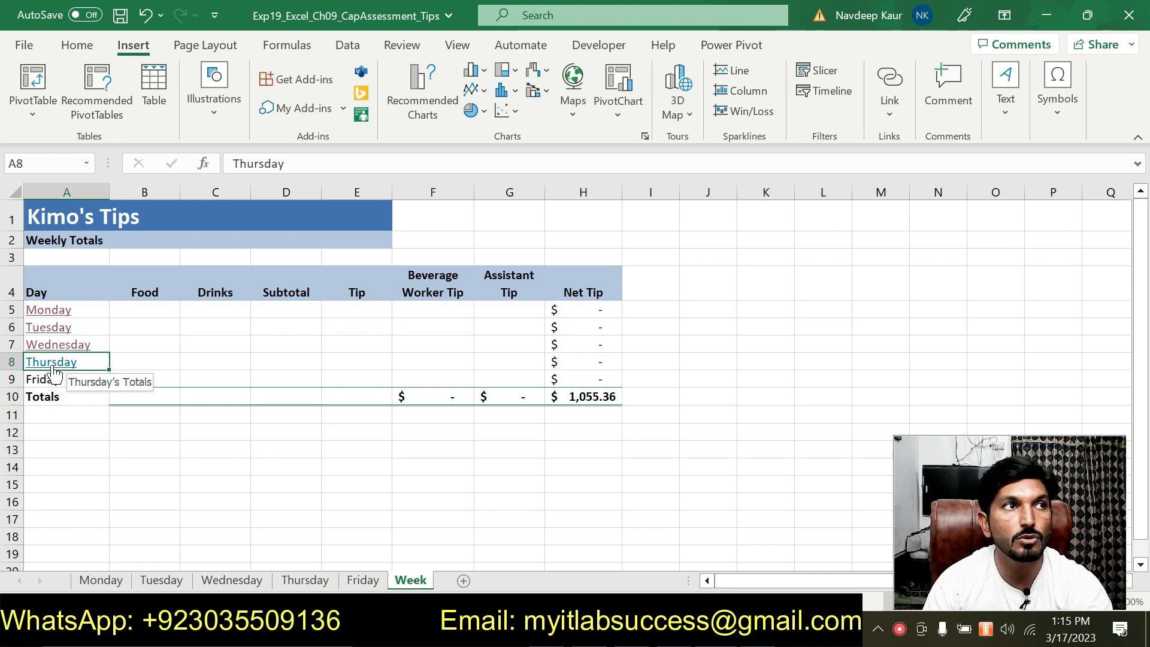
left_click(54, 371)
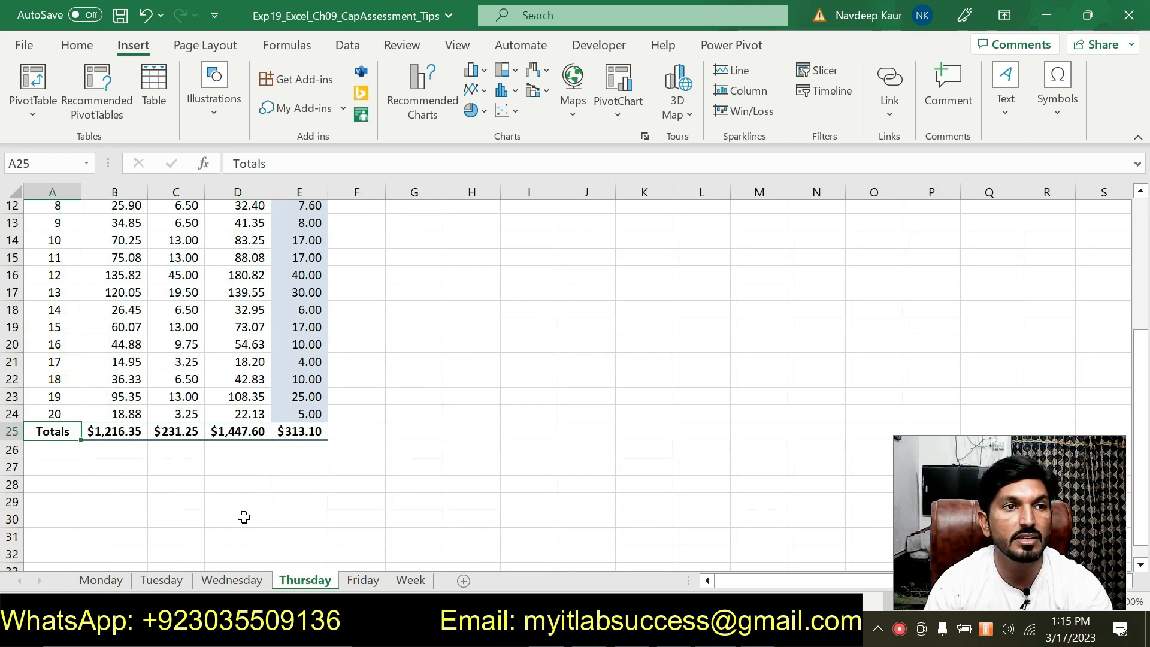
left_click(405, 580)
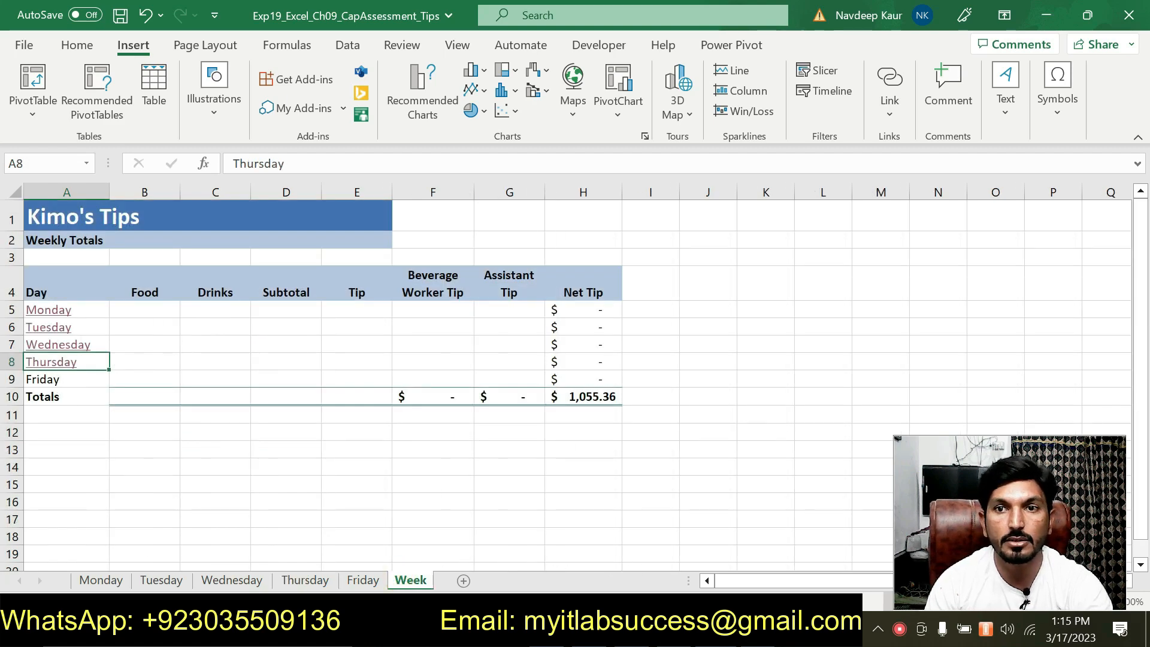
Switch to the Word instructions and remove the highlight from the step 7 text.
key("alt+Tab")
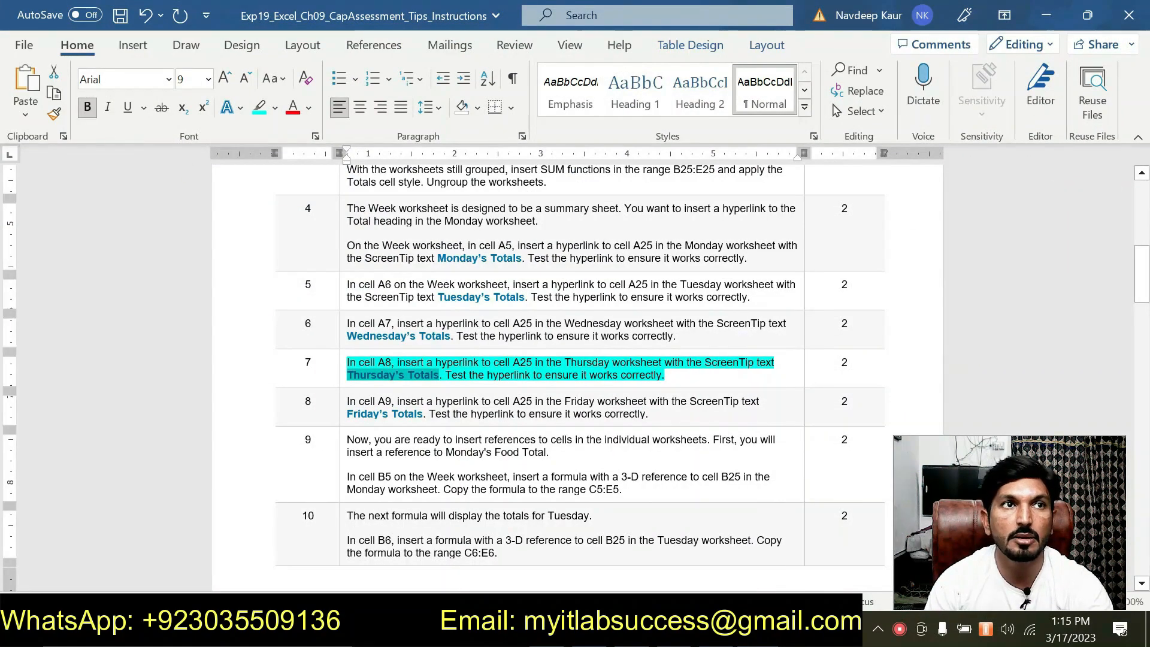
left_click_drag(674, 379, 348, 363)
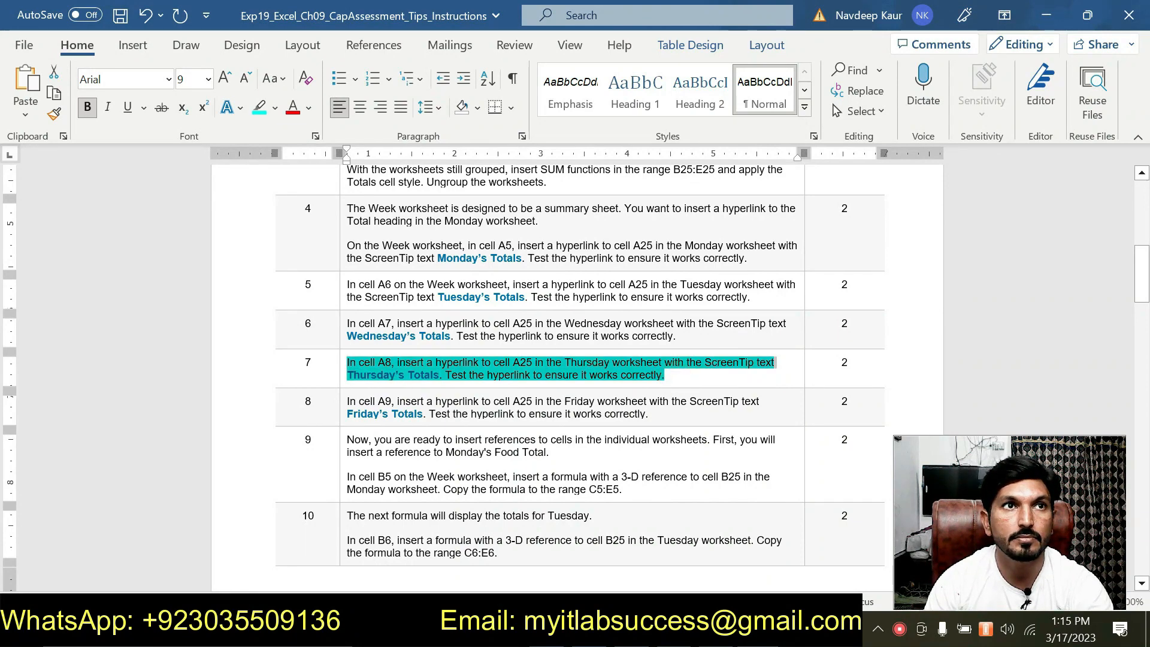
left_click(417, 336)
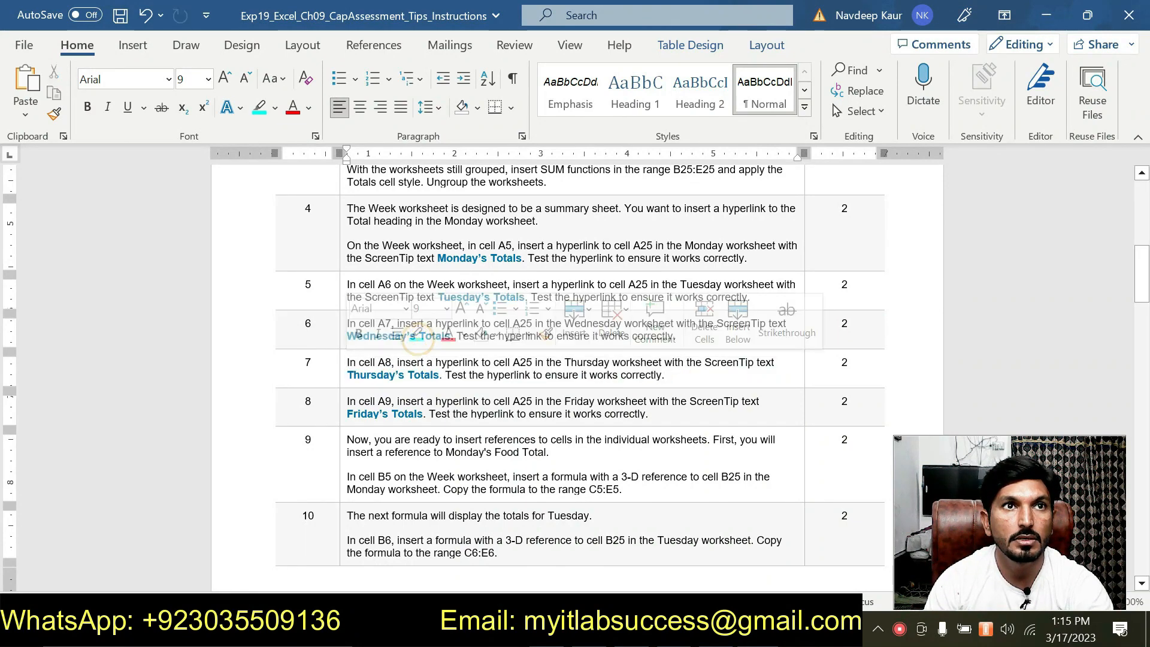
Highlight the step 8 instruction in turquoise and copy its ScreenTip text "Friday's Totals".
scroll(418, 433, "down", 2)
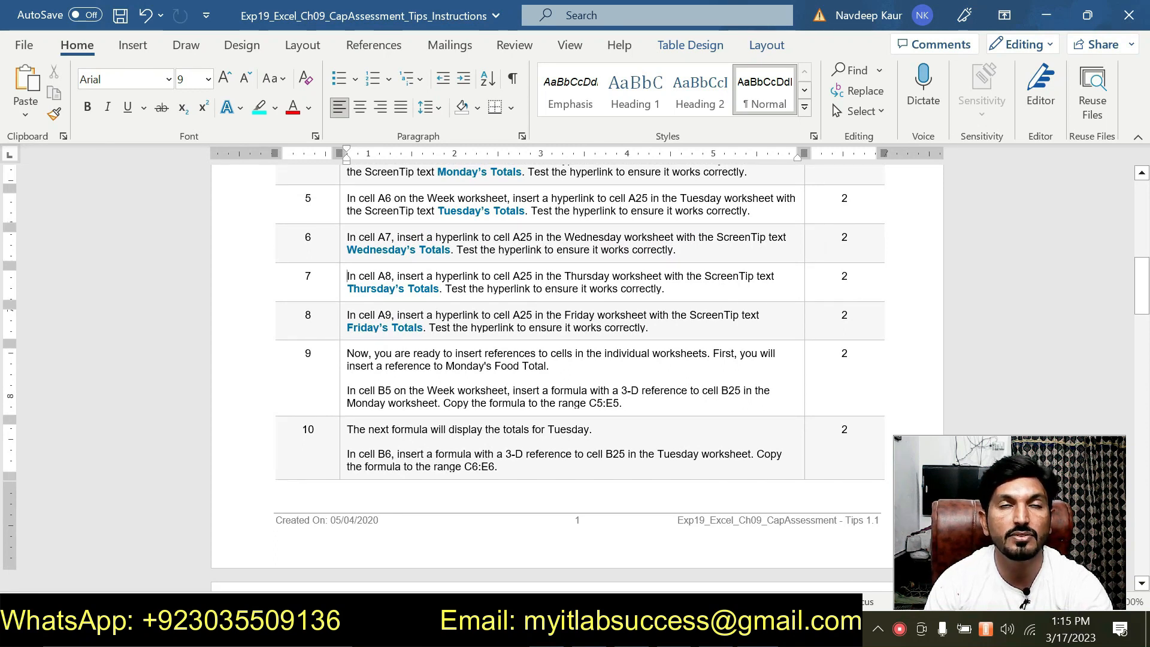
left_click_drag(666, 331, 347, 315)
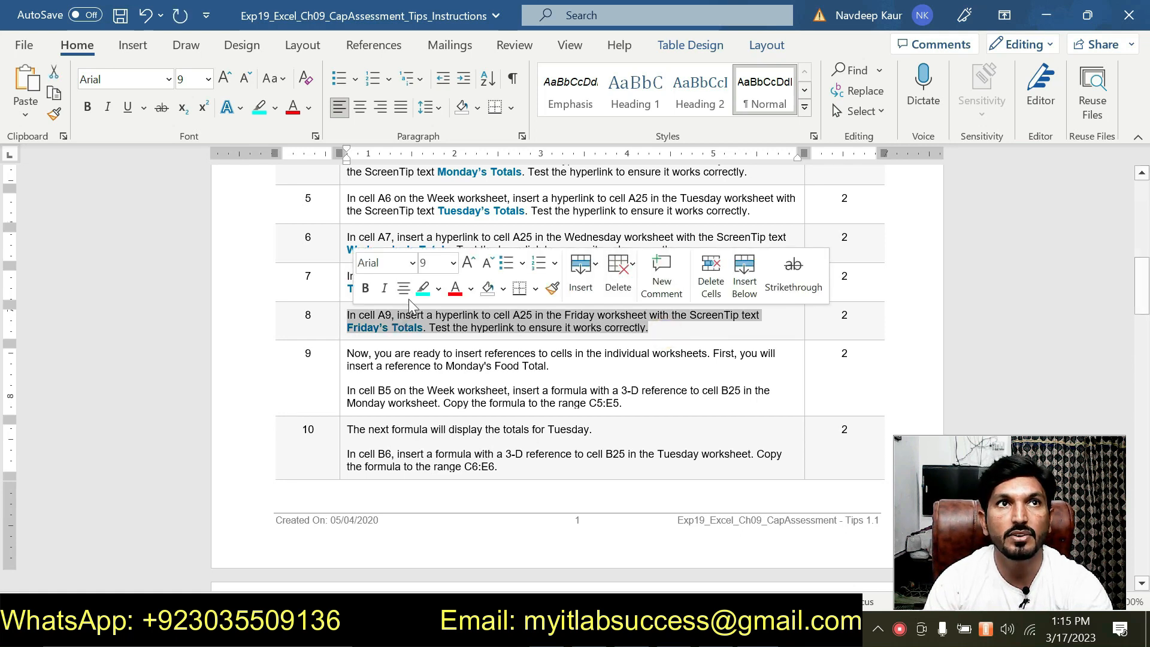
left_click(423, 288)
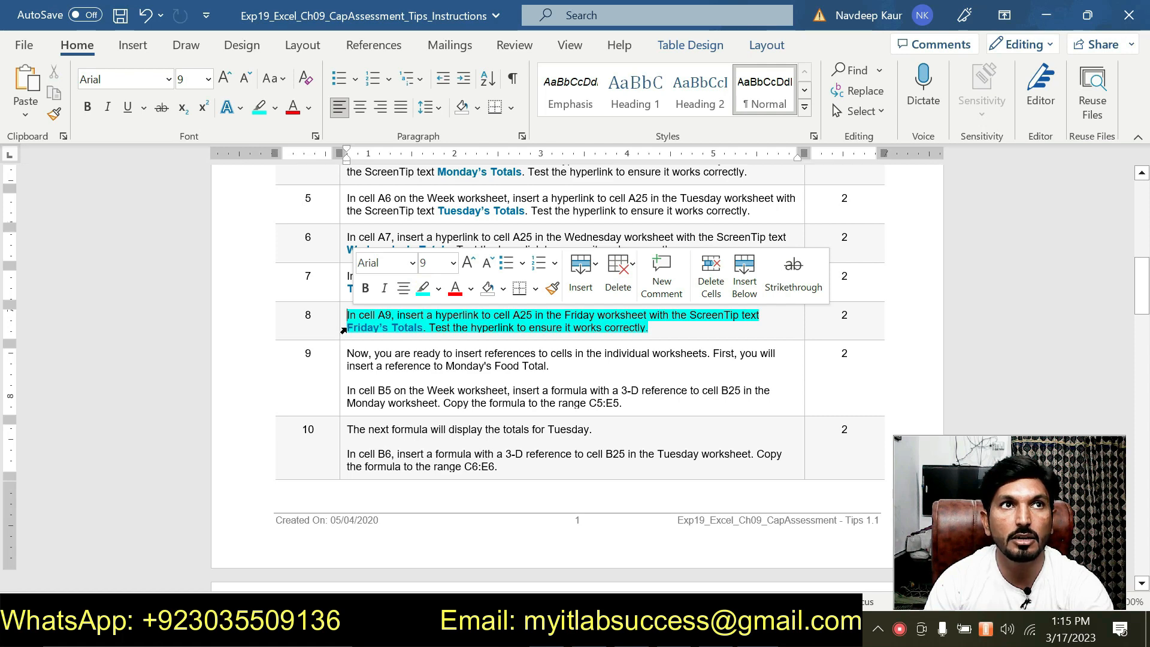
left_click_drag(347, 327, 422, 327)
key("ctrl+c")
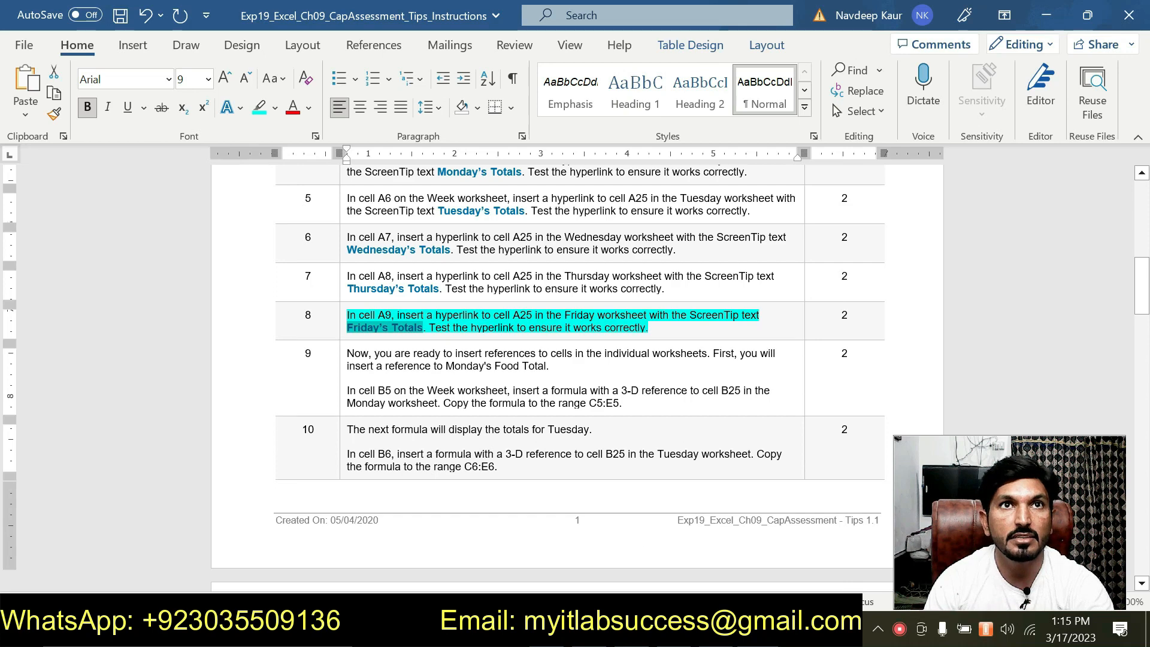
Switch to the Excel workbook and start a hyperlink in cell A9 of the Week worksheet targeting cell A25 on the Friday worksheet.
key("alt+Tab")
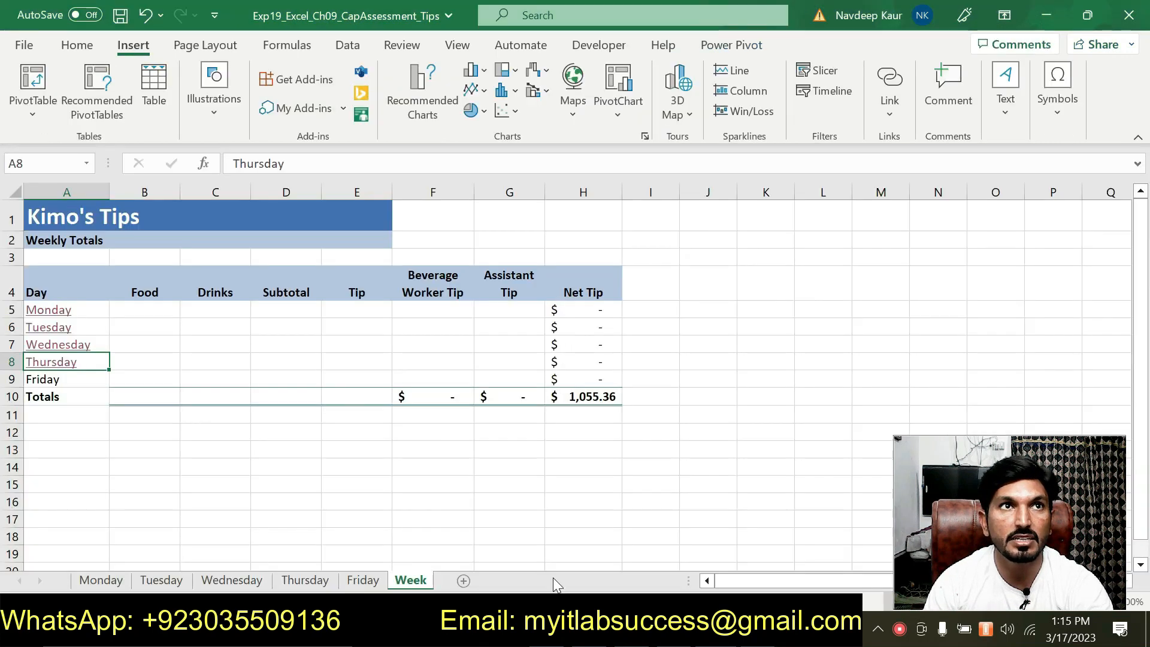
left_click(66, 382)
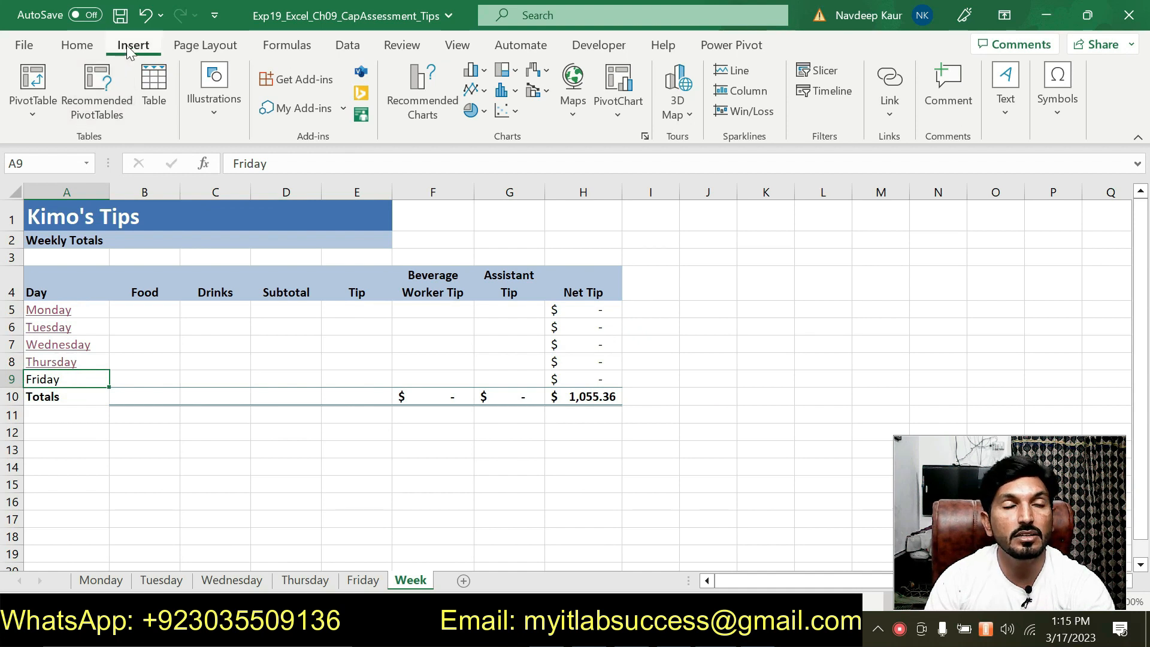
left_click(888, 117)
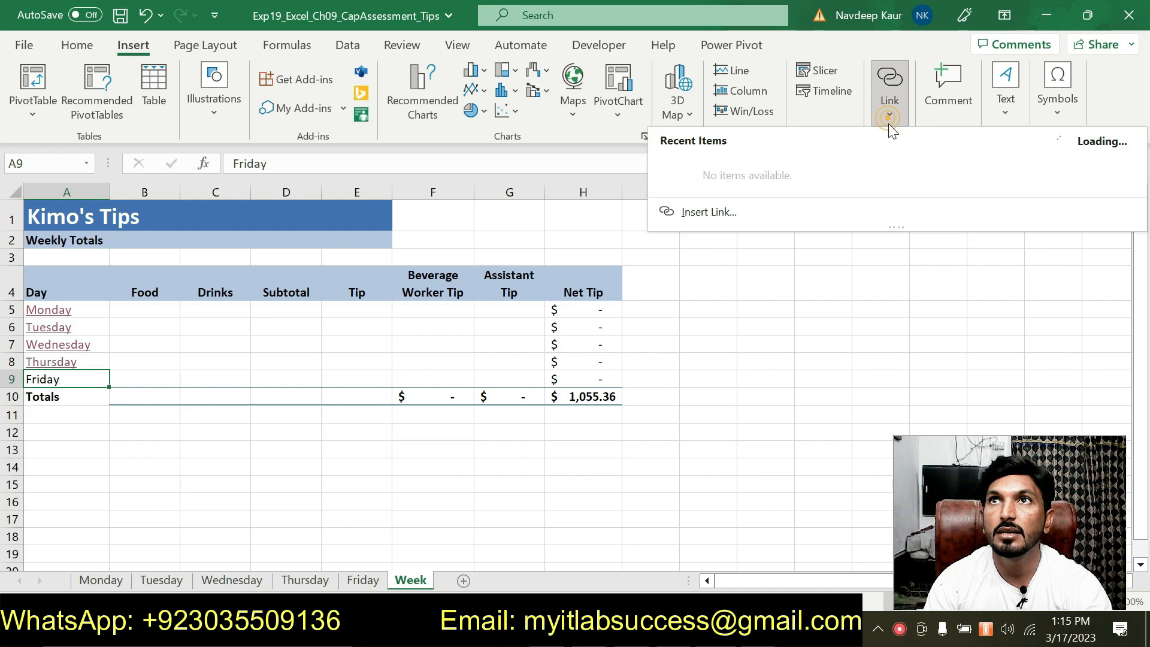
left_click(701, 213)
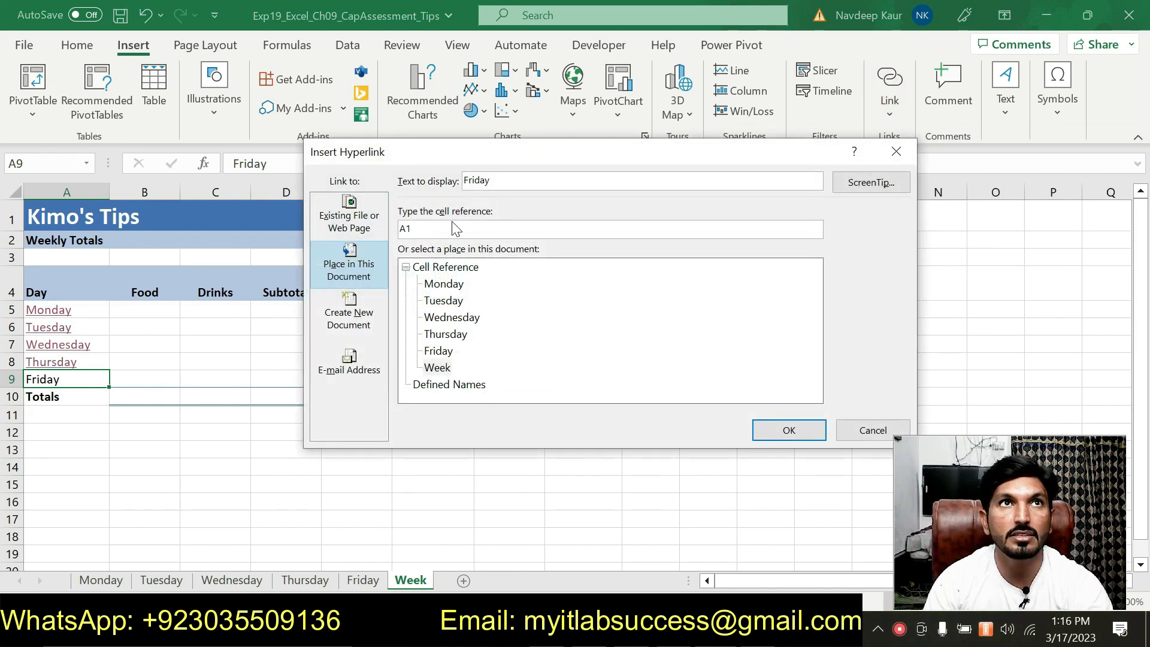
left_click(514, 226)
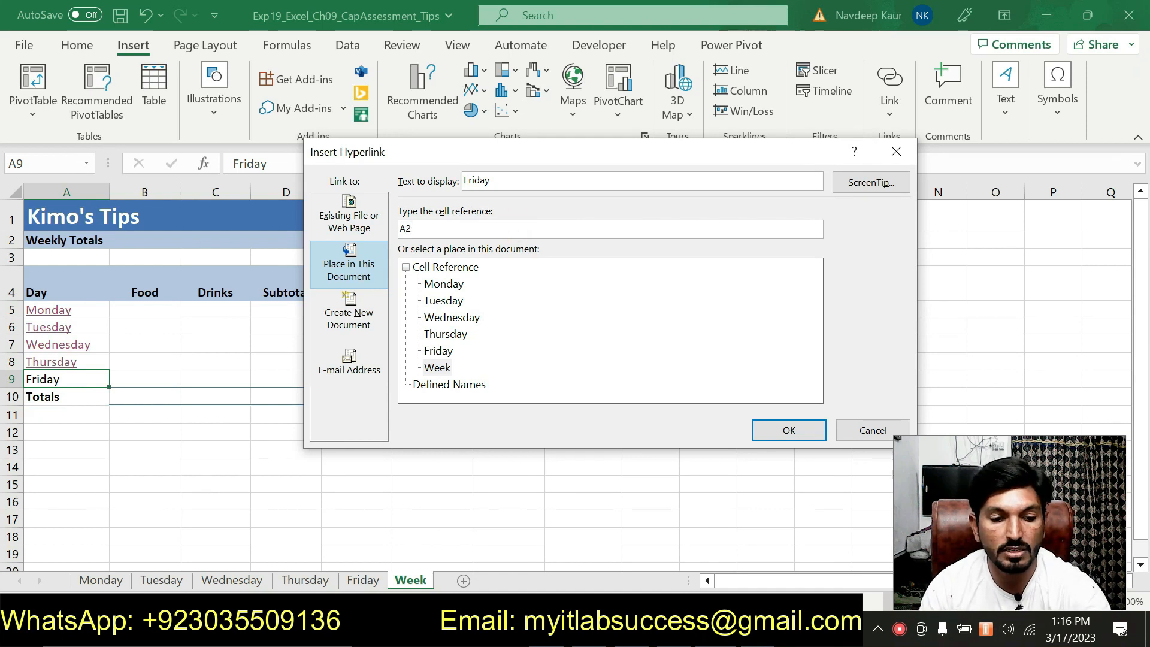
left_click(439, 351)
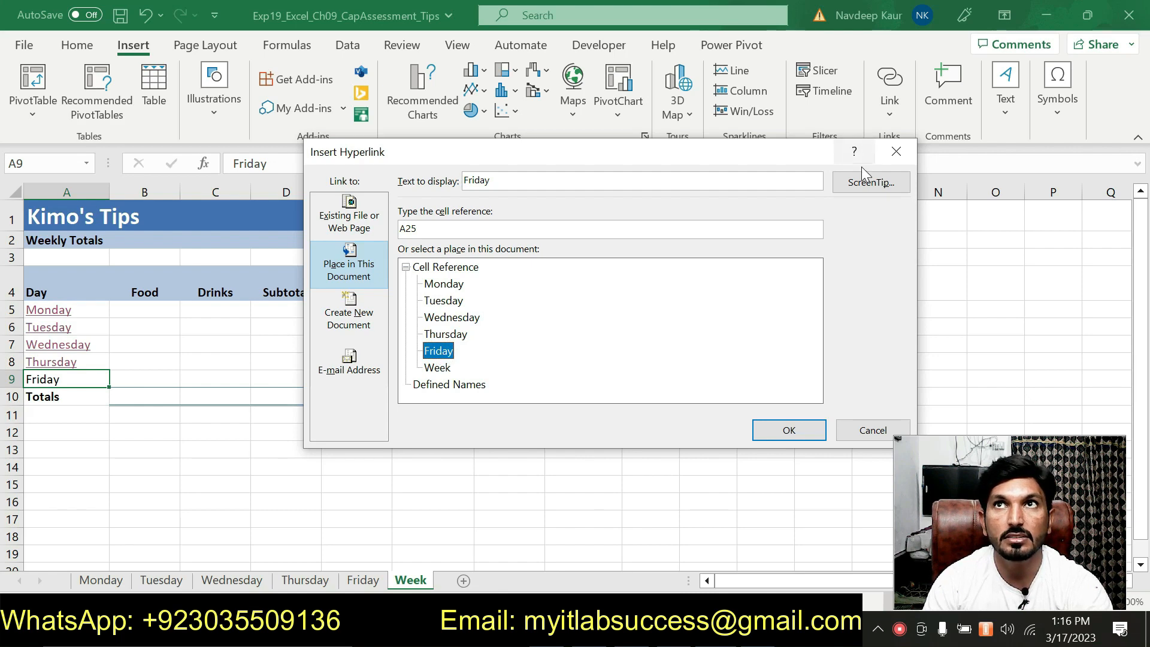
Set "Friday's Totals" as the ScreenTip of the A9 hyperlink and complete the link to the Friday worksheet.
left_click(856, 183)
key("ctrl+v")
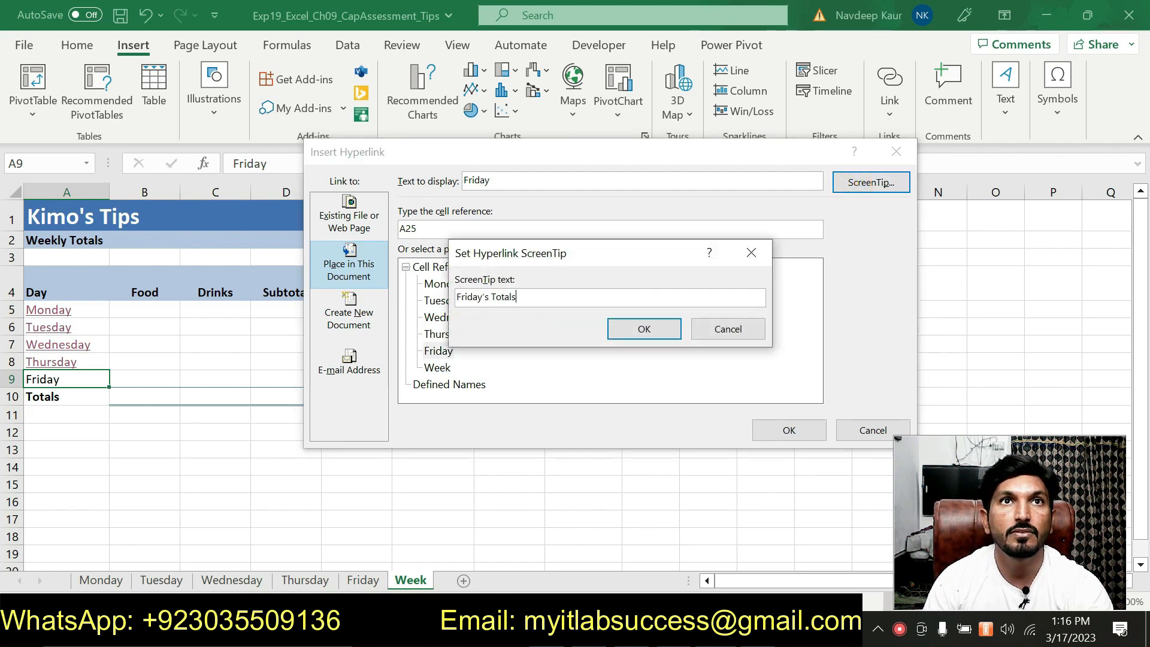
left_click(637, 336)
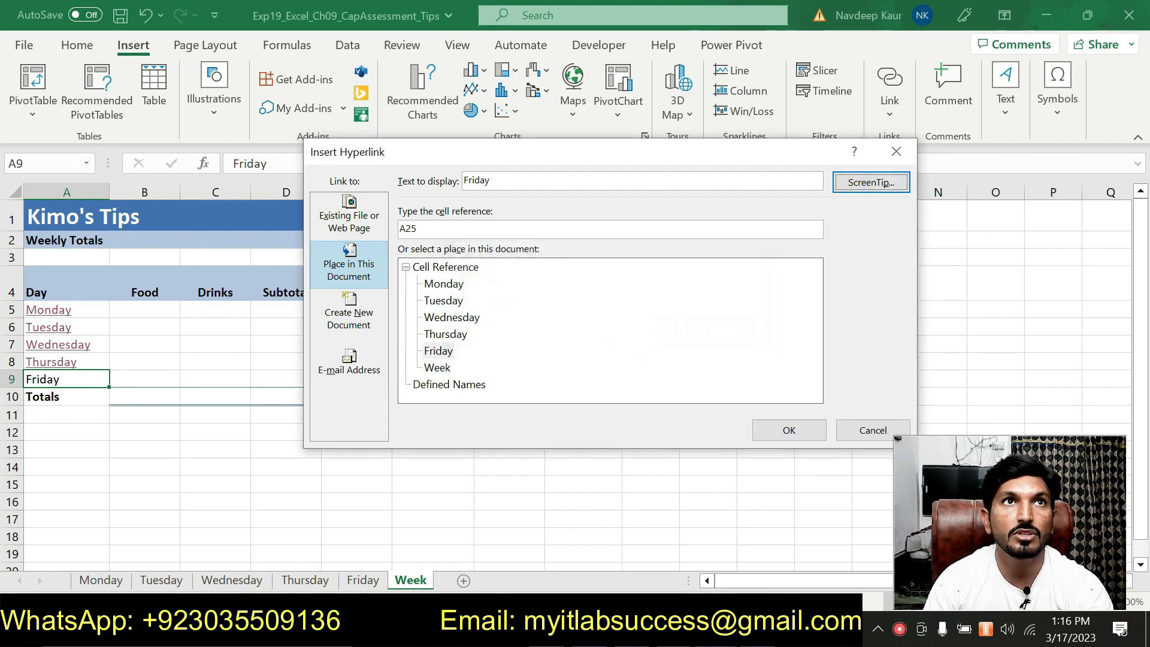
double_click(442, 229)
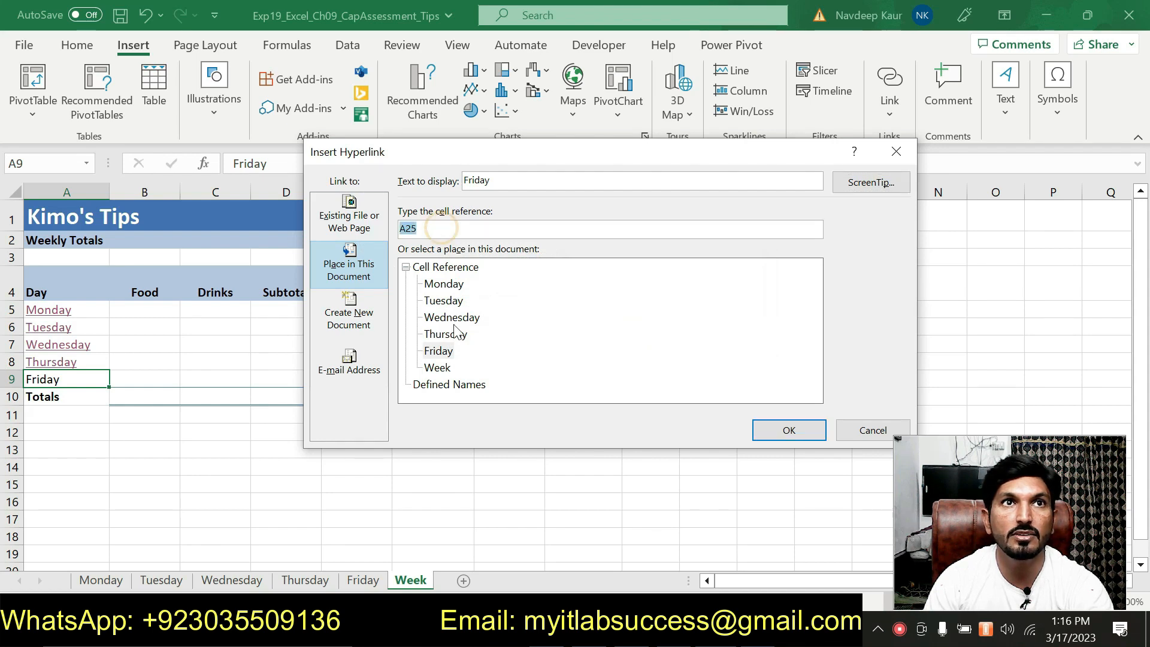
left_click(442, 351)
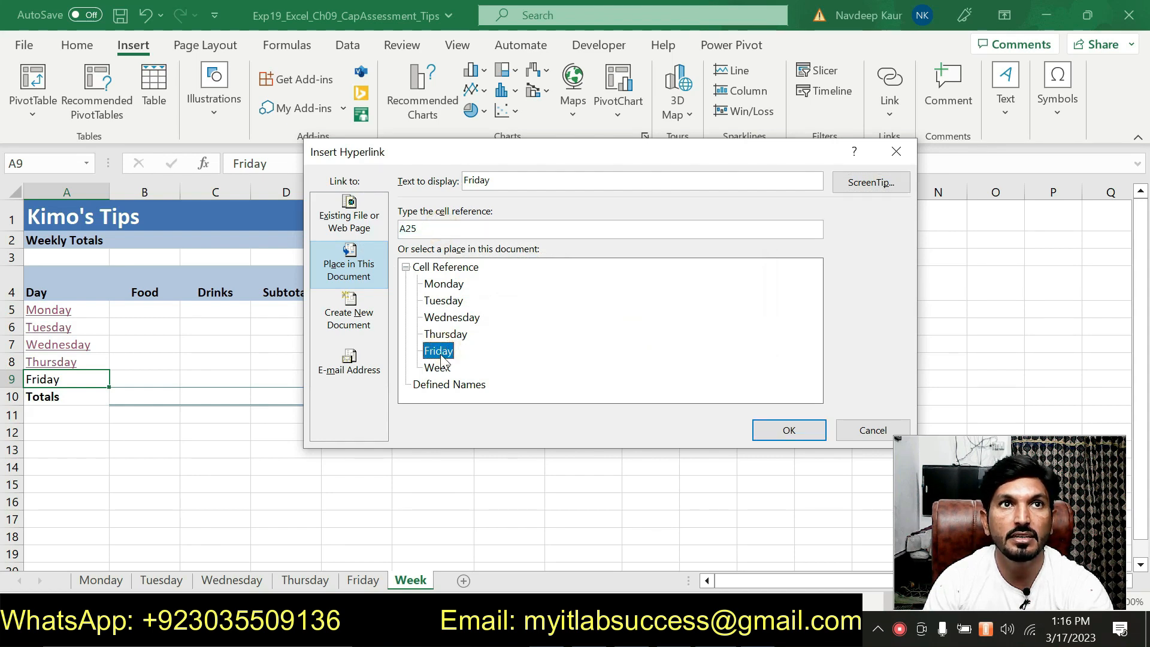
left_click(772, 430)
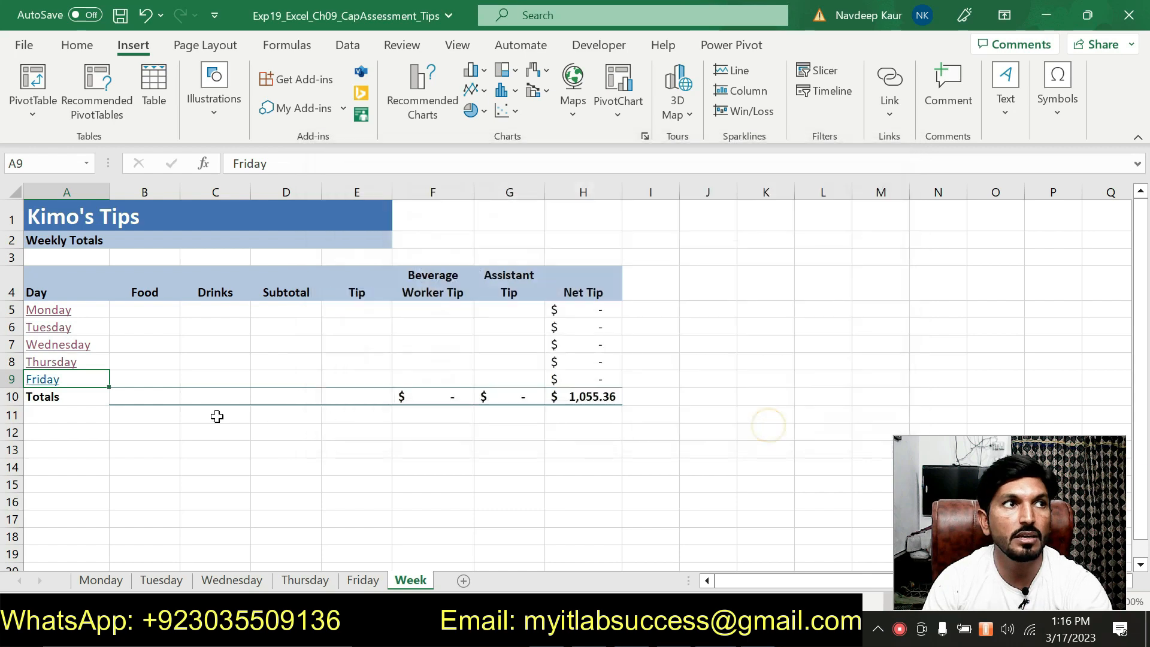
Test the Friday hyperlink in cell A9 and go back to the Week worksheet.
mouse_move(50, 388)
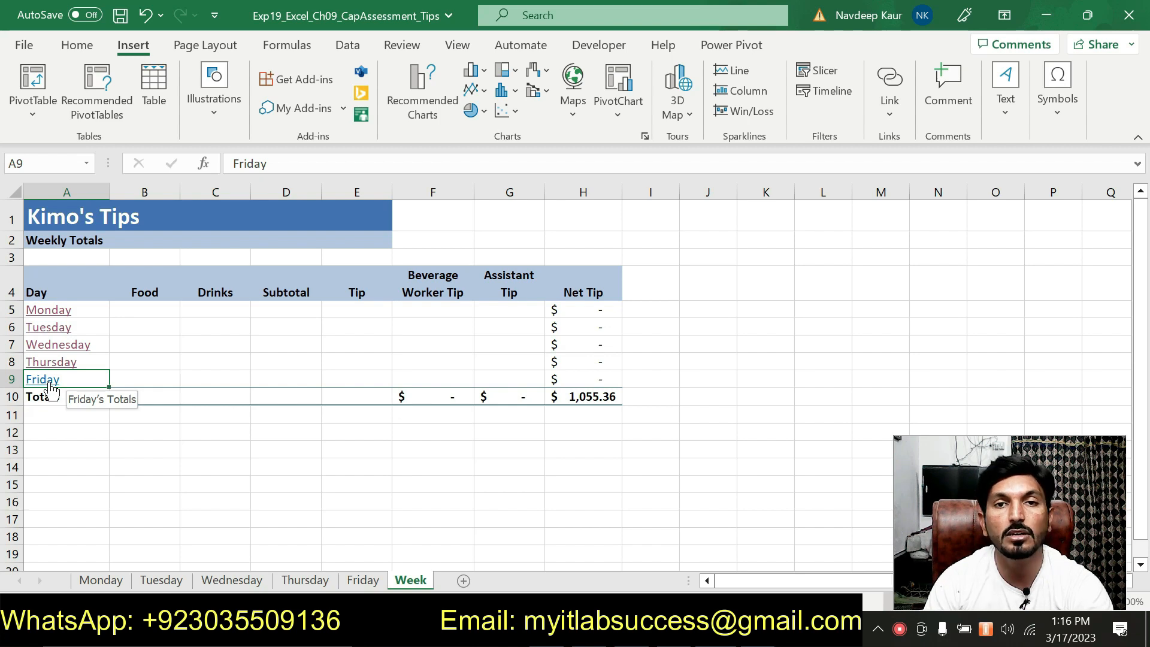
left_click(50, 387)
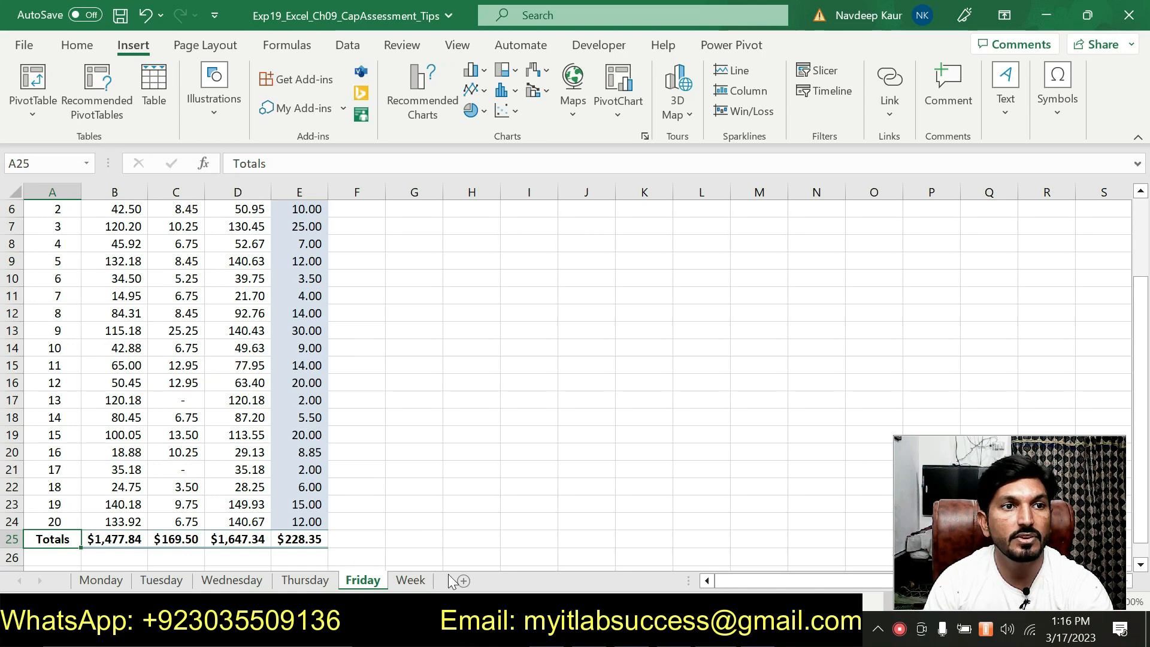
left_click(428, 581)
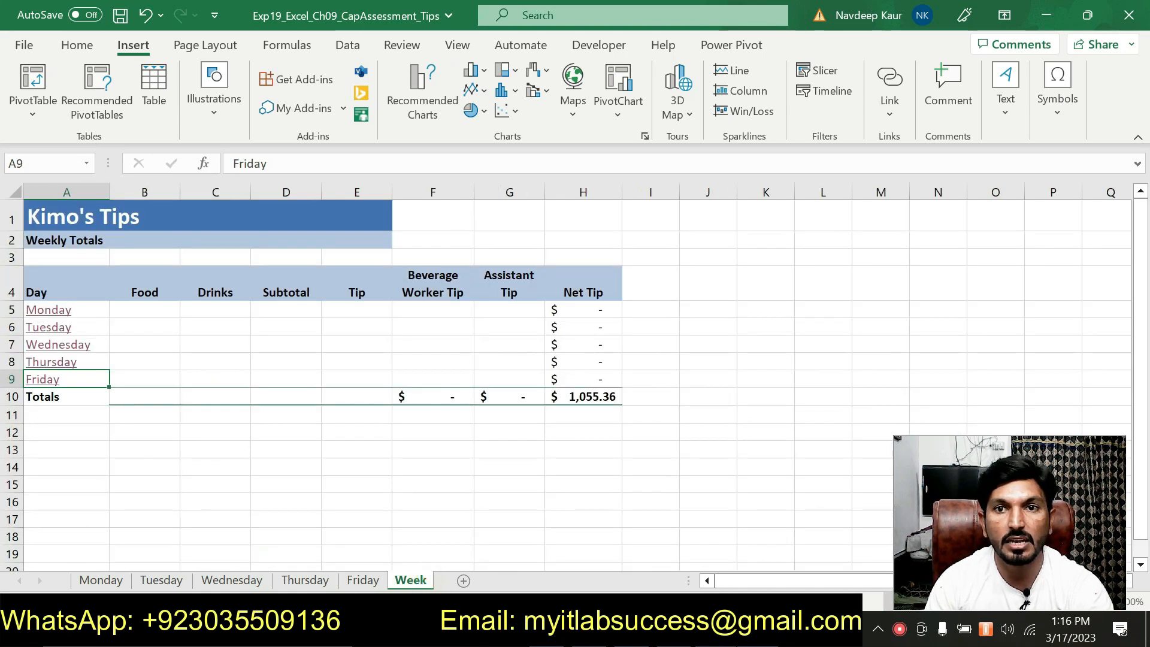
Switch to the Word instructions, remove the highlight from step 8 and highlight the cell B5 formula instruction of step 9 in turquoise.
key("alt+Tab")
left_click_drag(651, 328, 347, 315)
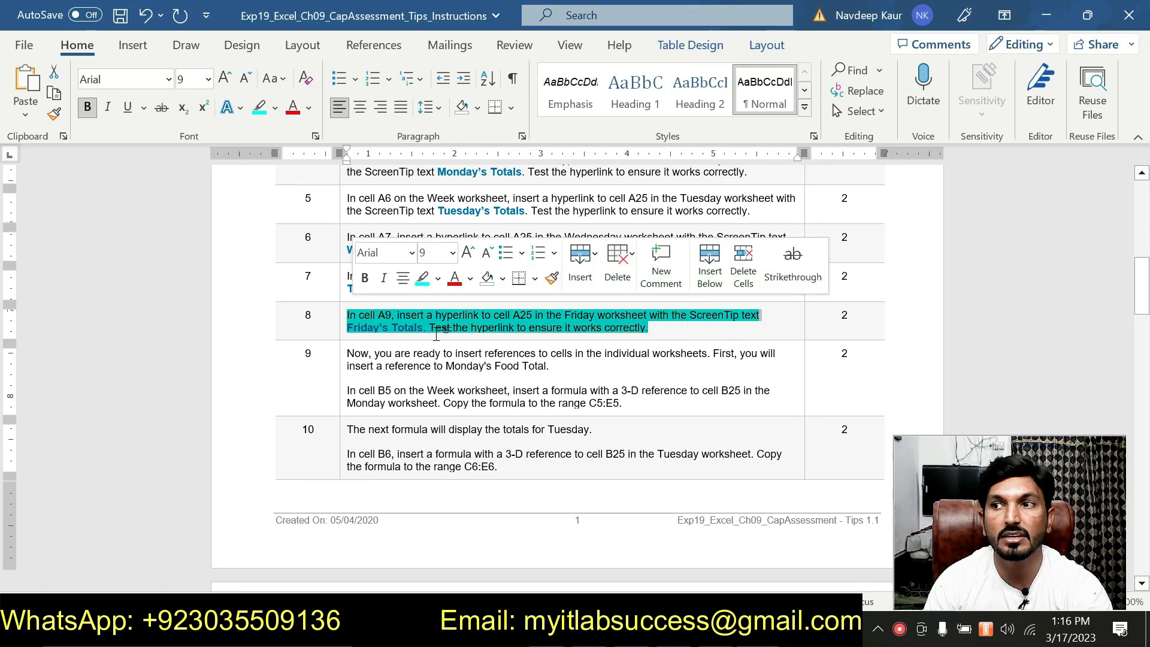
left_click(422, 282)
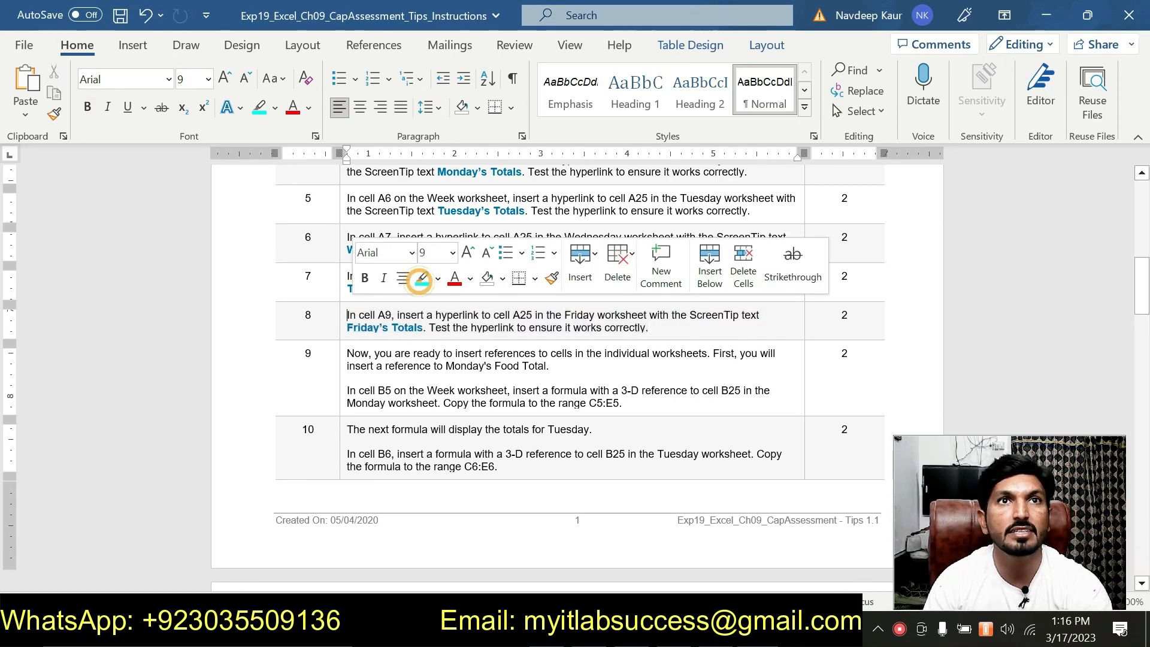
left_click_drag(623, 403, 376, 396)
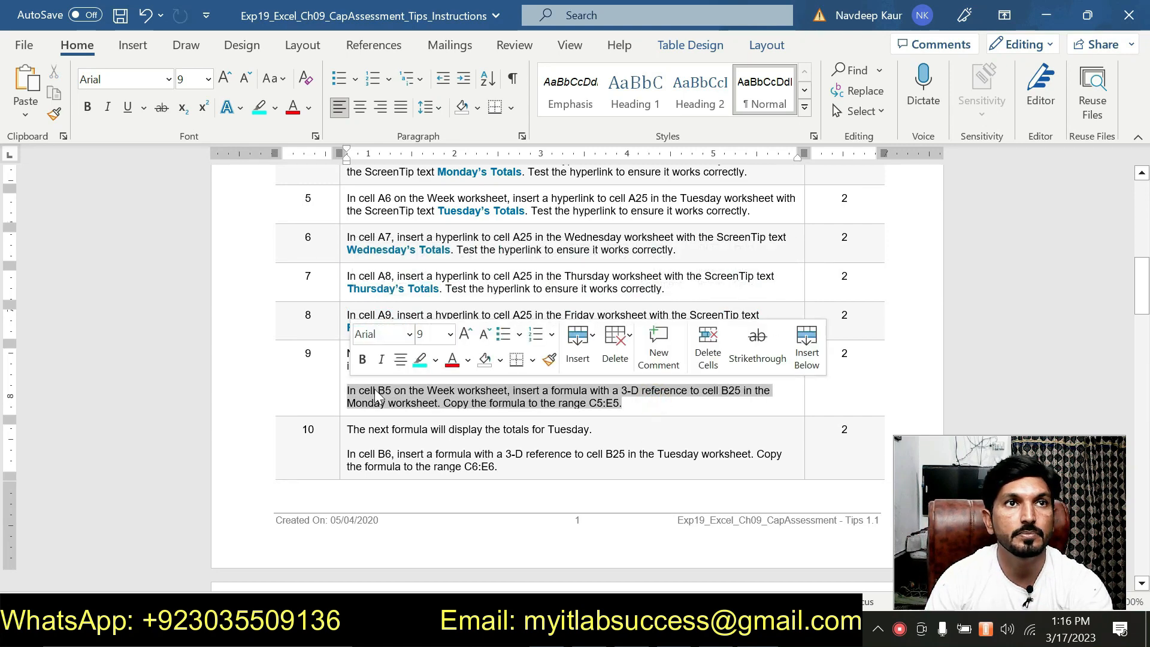
left_click(420, 360)
left_click(662, 401)
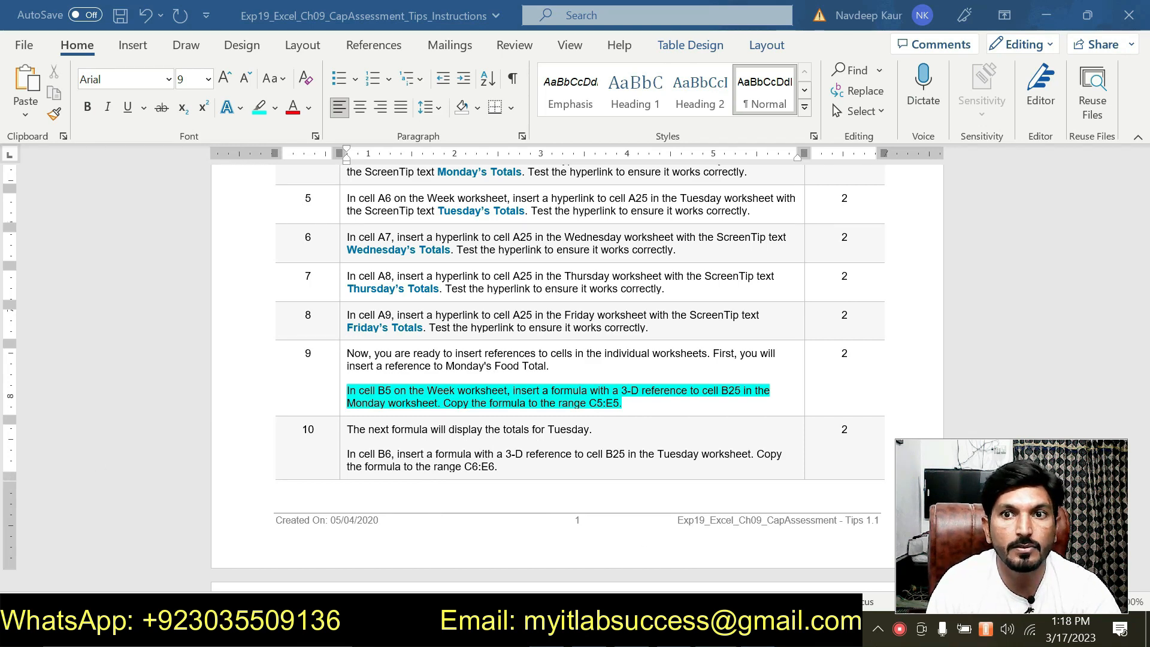
Switch to the Excel workbook and begin a formula in cell B5 of the Week worksheet, rechecking the step 9 instruction.
key("alt+Tab")
left_click(404, 581)
key("alt+Tab")
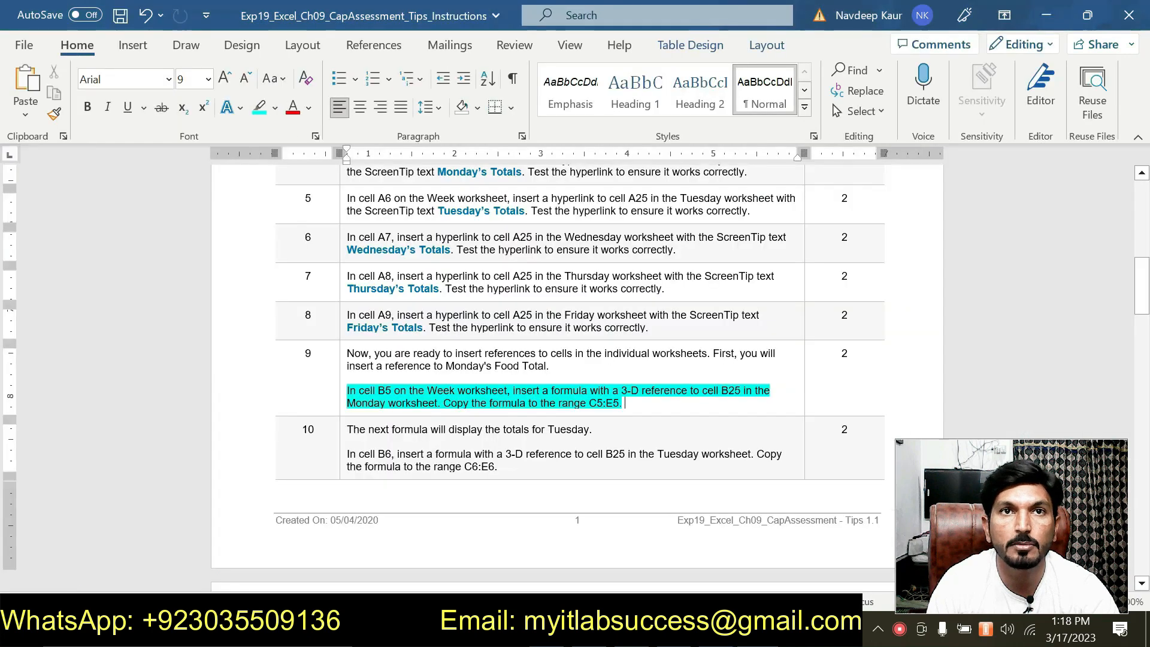
key("alt+Tab")
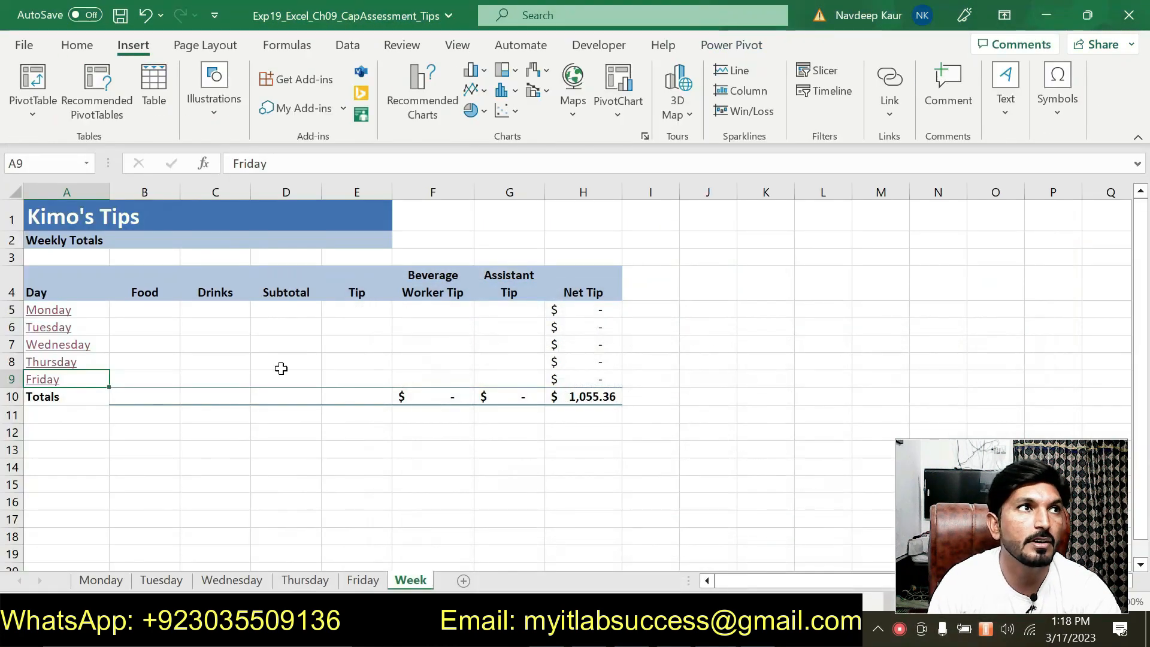
left_click(160, 311)
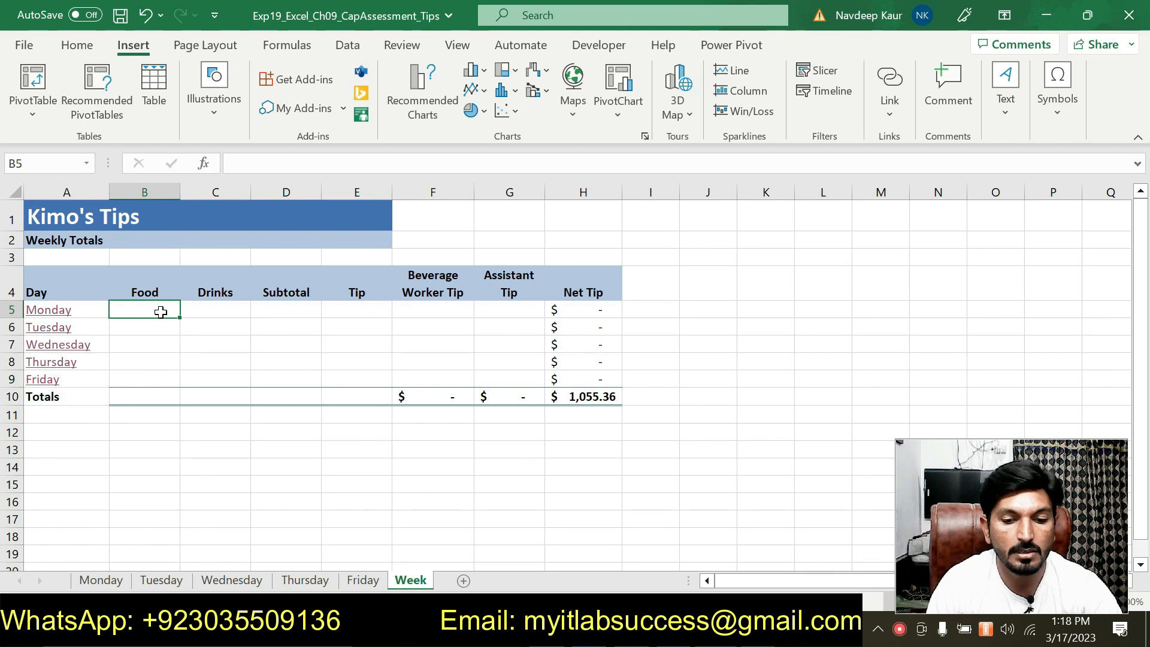
type("=")
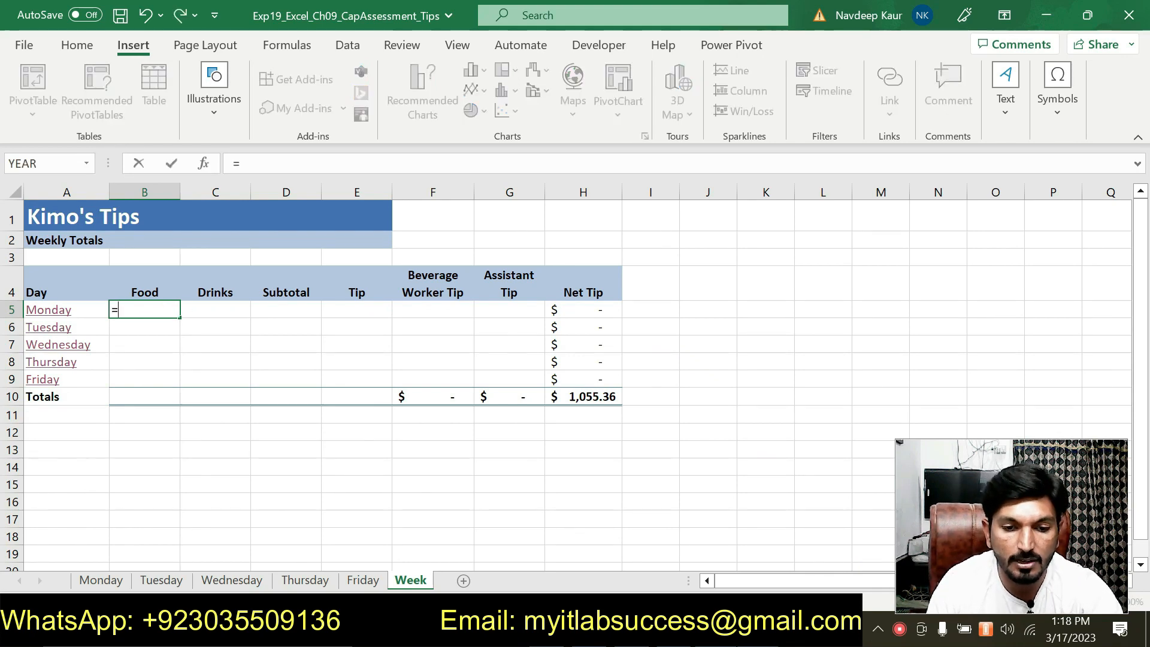
key("alt+Tab")
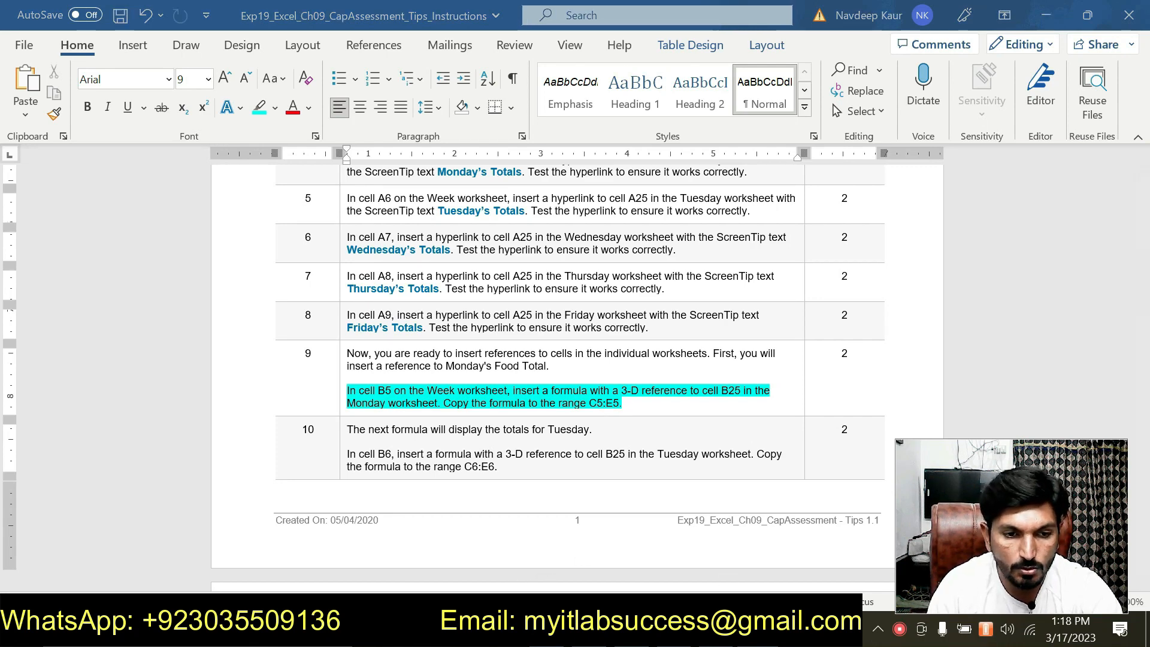
key("alt+Tab")
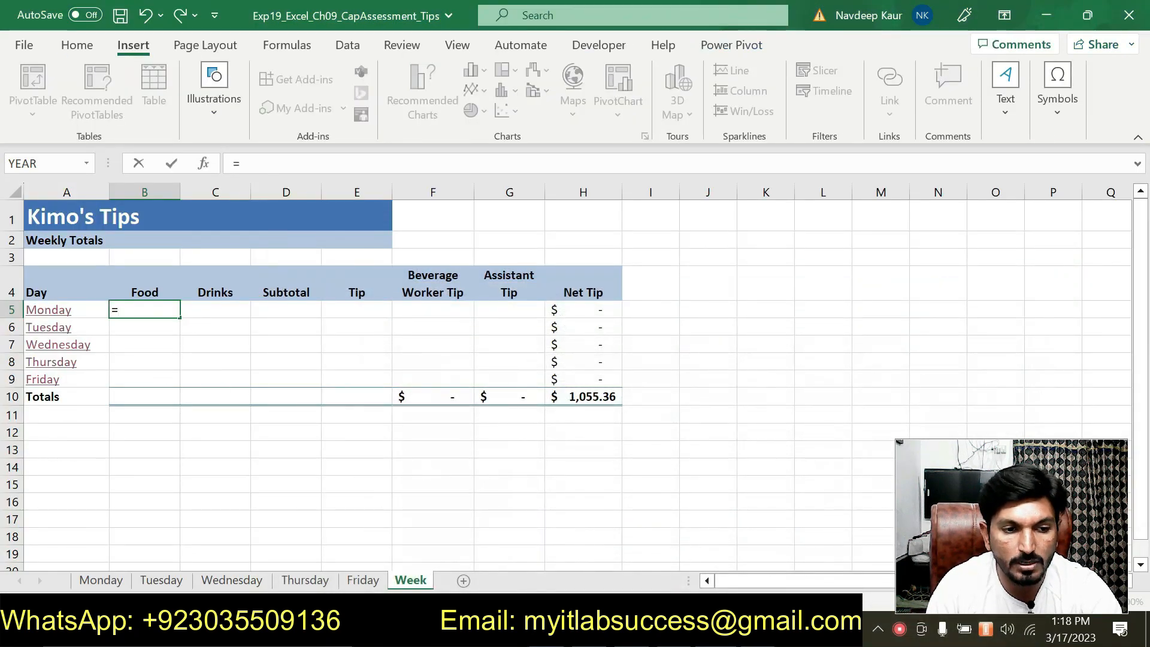
left_click(100, 580)
scroll(539, 401, "up", 5)
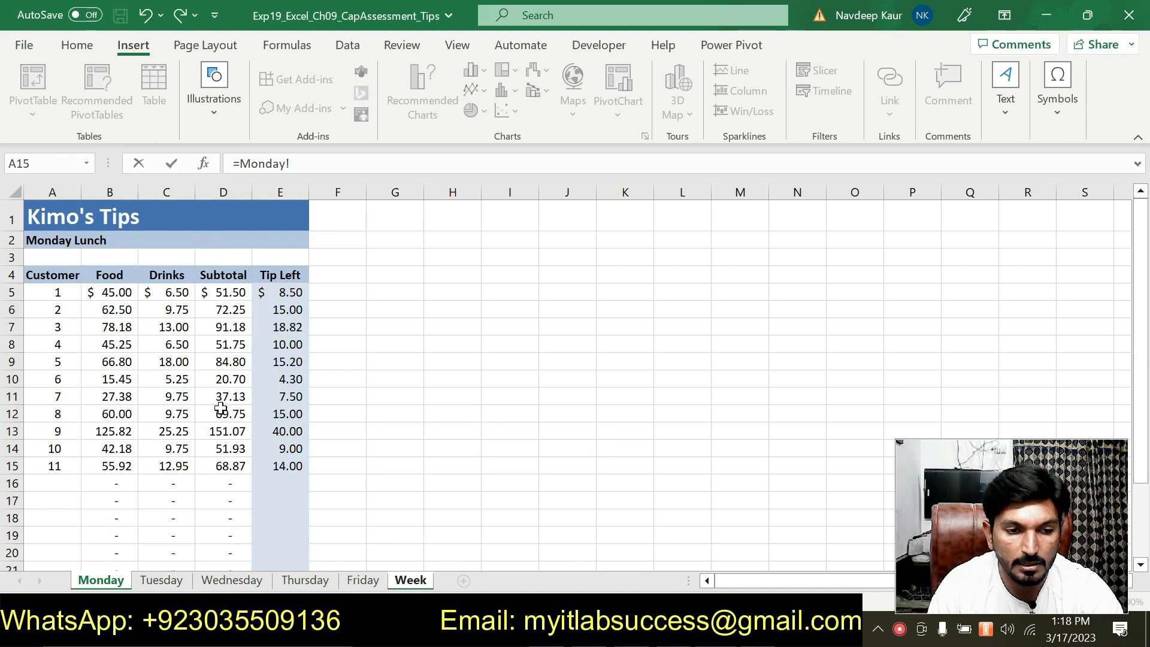
left_click(112, 296)
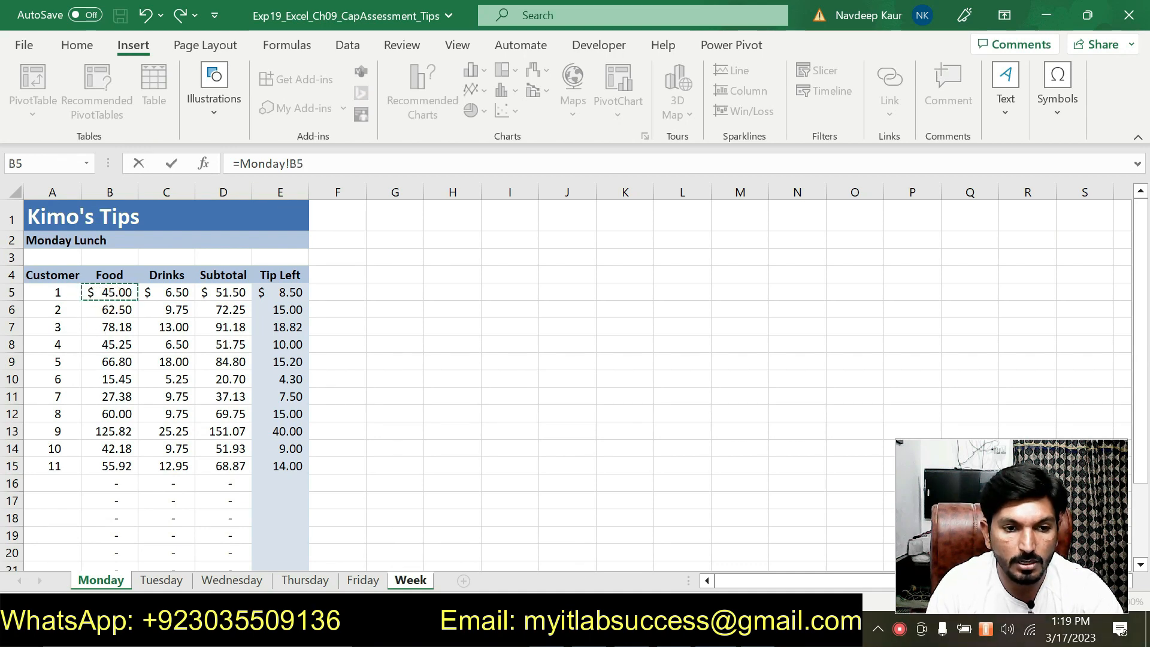
left_click_drag(323, 164, 233, 163)
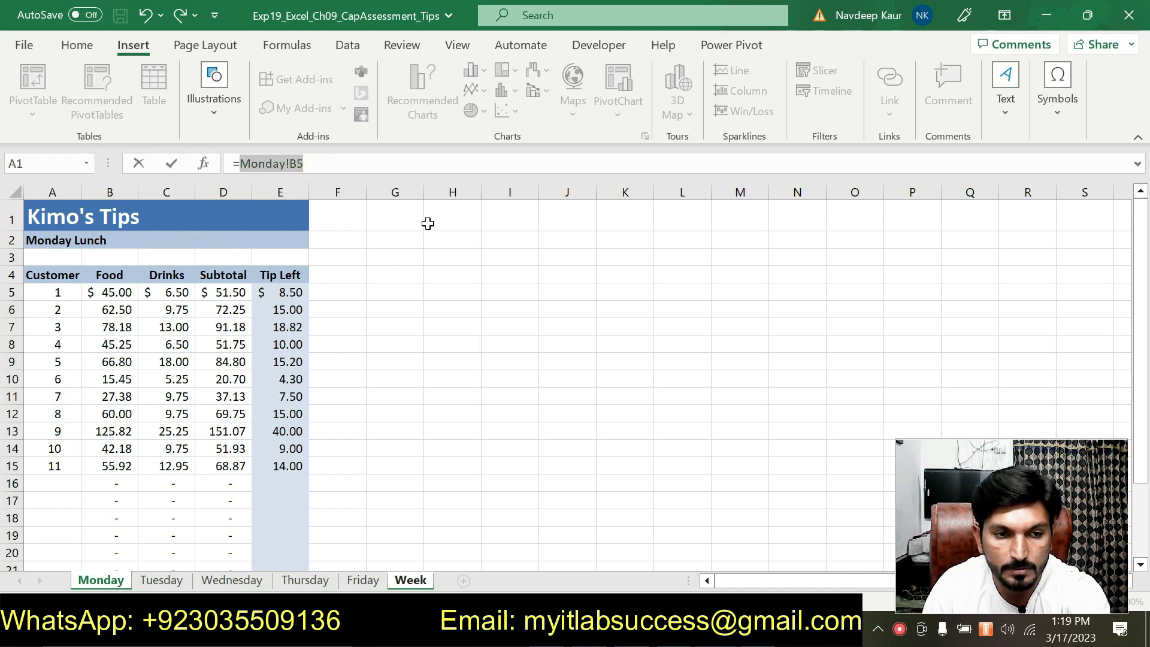
key("BackSpace")
Enter the formula =Monday!B25 in cell B5 of the Week worksheet by referencing Monday's food total.
type("=")
left_click(101, 580)
scroll(137, 510, "down", 5)
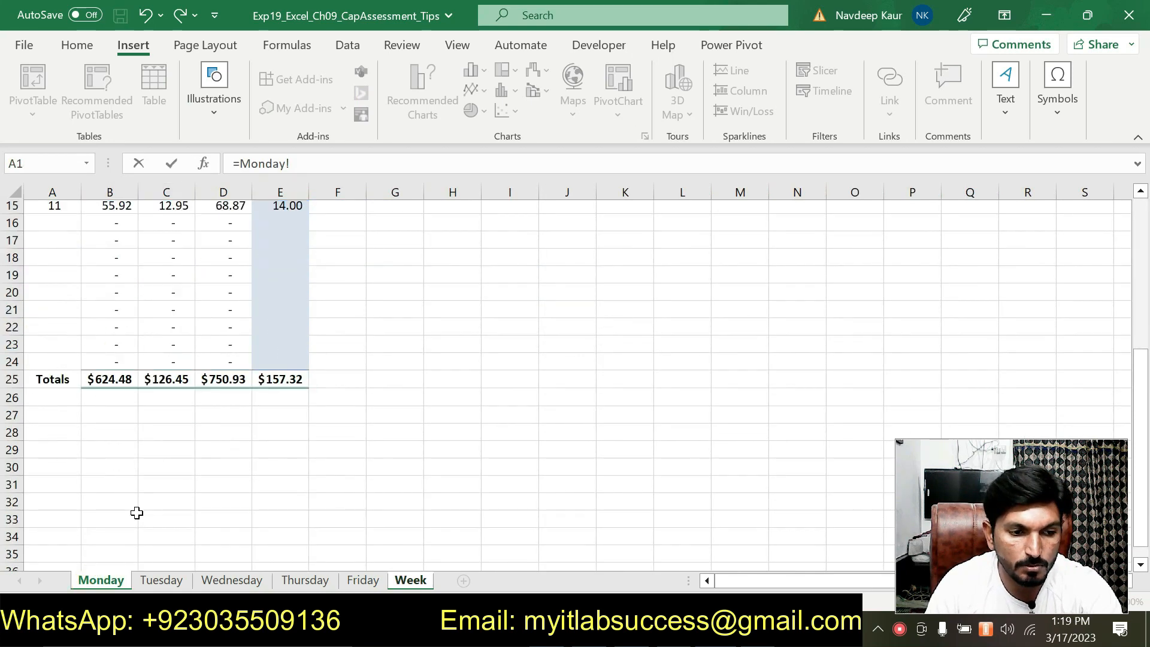
left_click(116, 382)
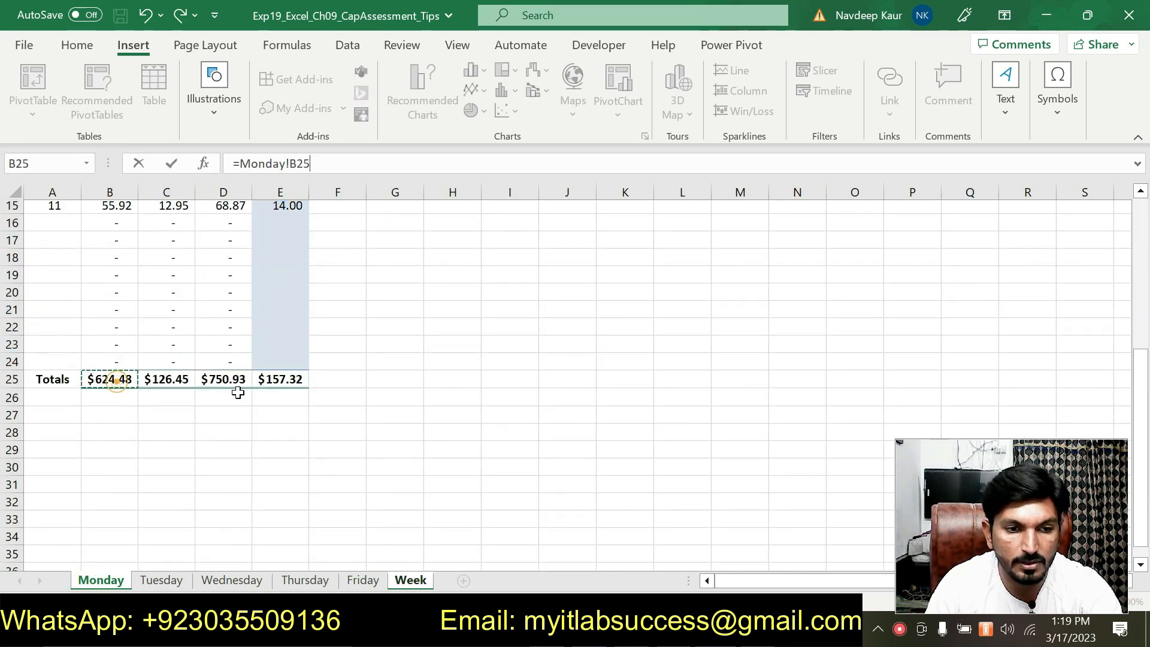
key("Return")
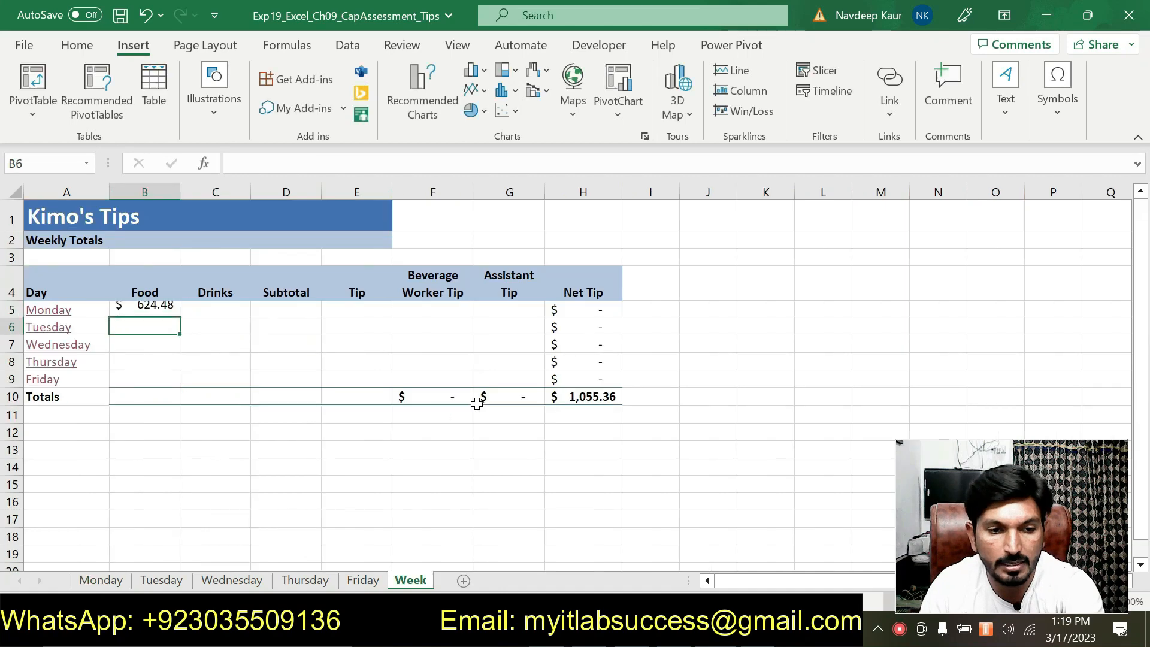
Check the step 9 copy range in the Word instructions and copy the B5 formula across C5:E5 on the Week worksheet.
left_click(149, 308)
key("alt+Tab")
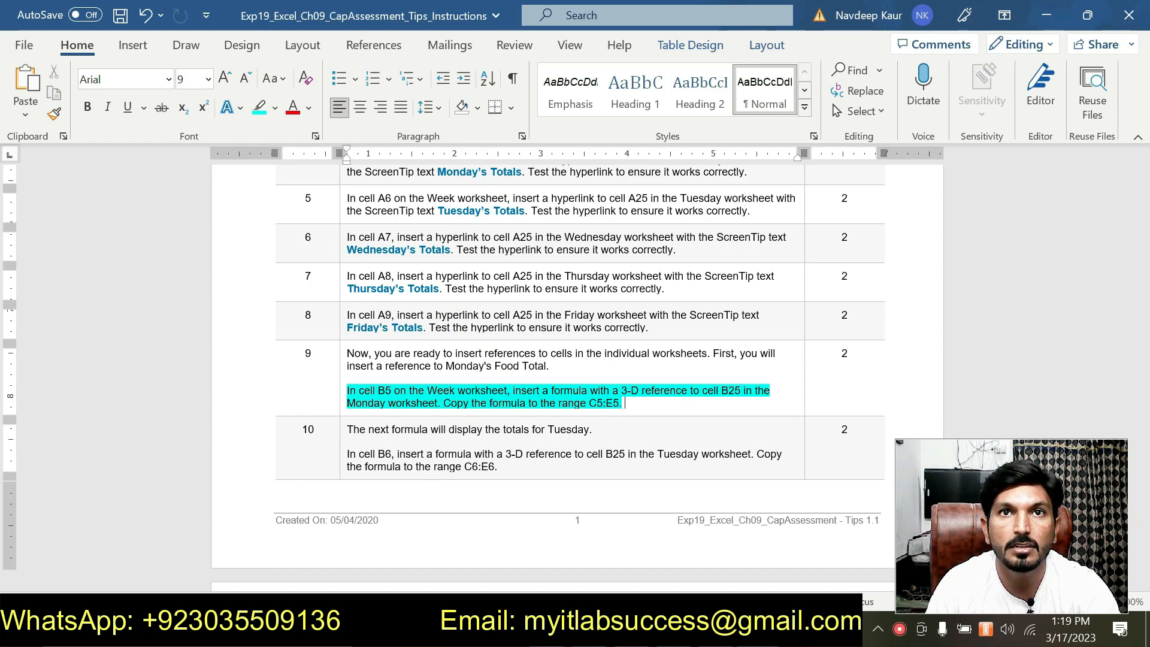
left_click(717, 628)
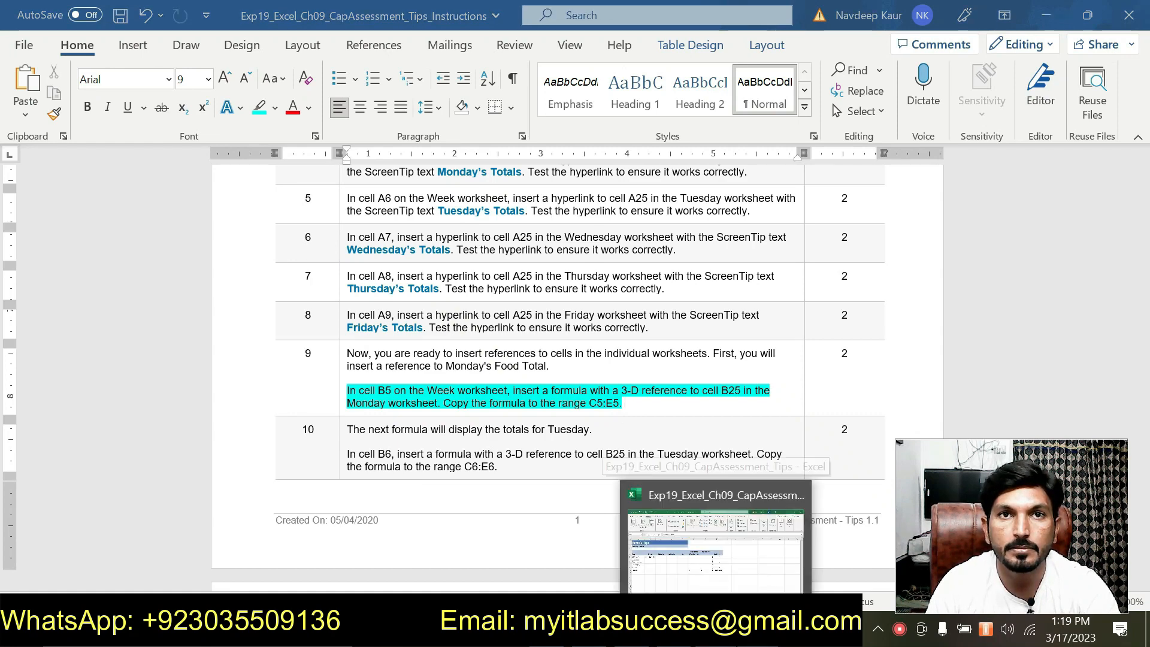
left_click_drag(180, 317, 370, 320)
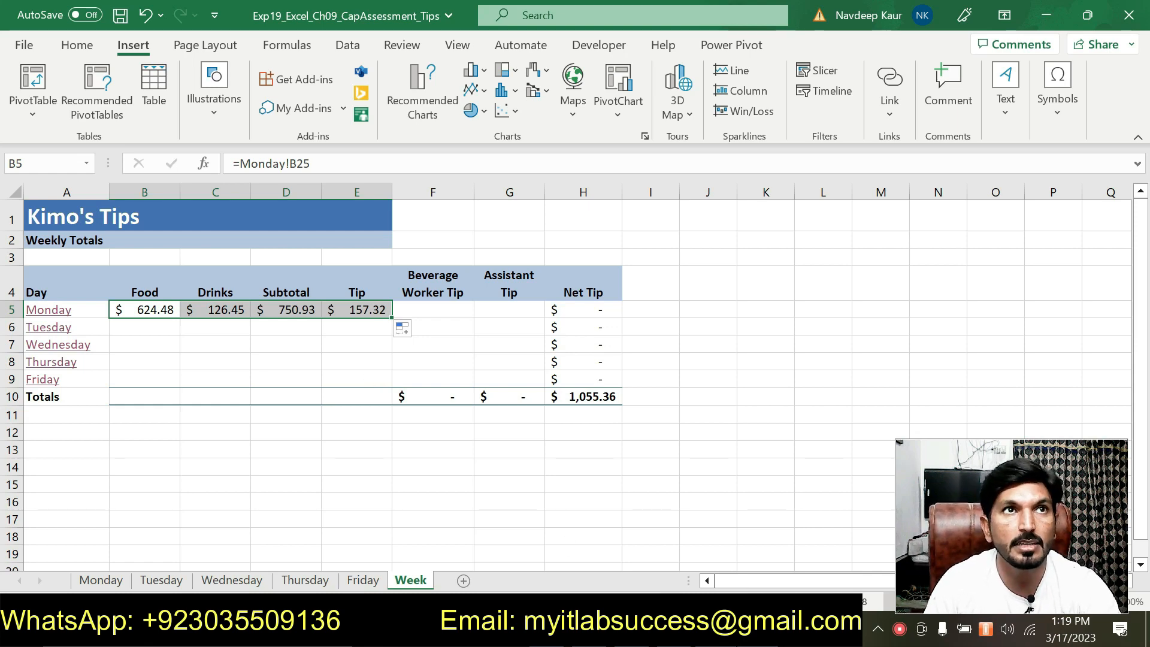
Switch to the Word instructions and remove the highlight from the step 9 text.
key("alt+Tab")
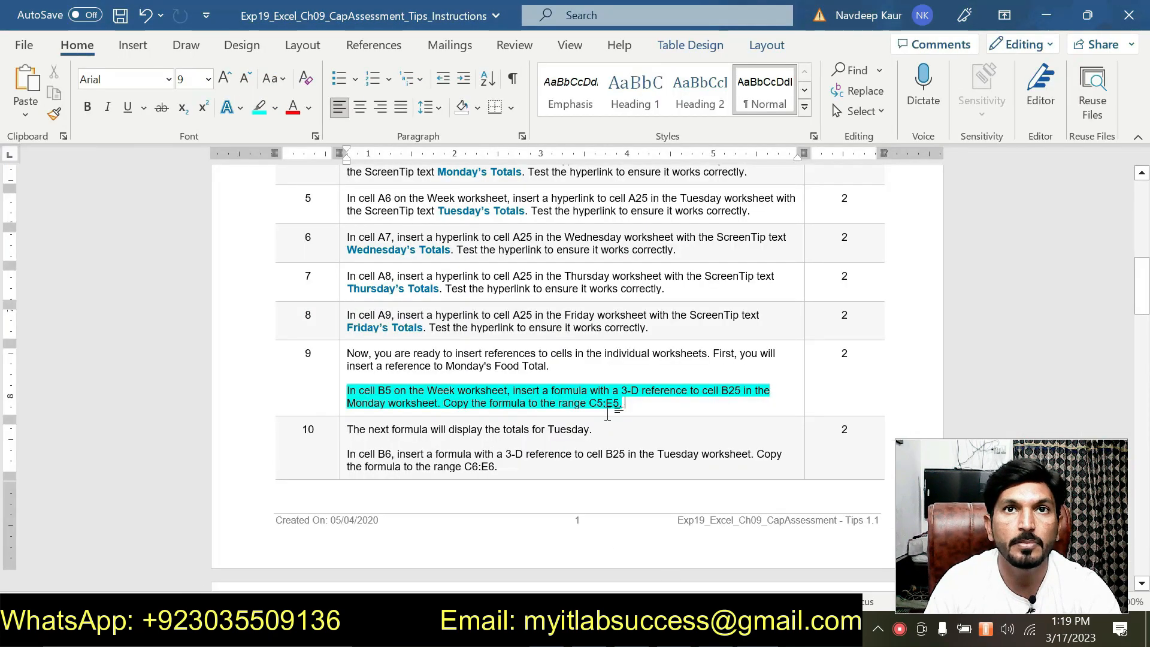
left_click_drag(641, 404, 347, 391)
left_click(418, 360)
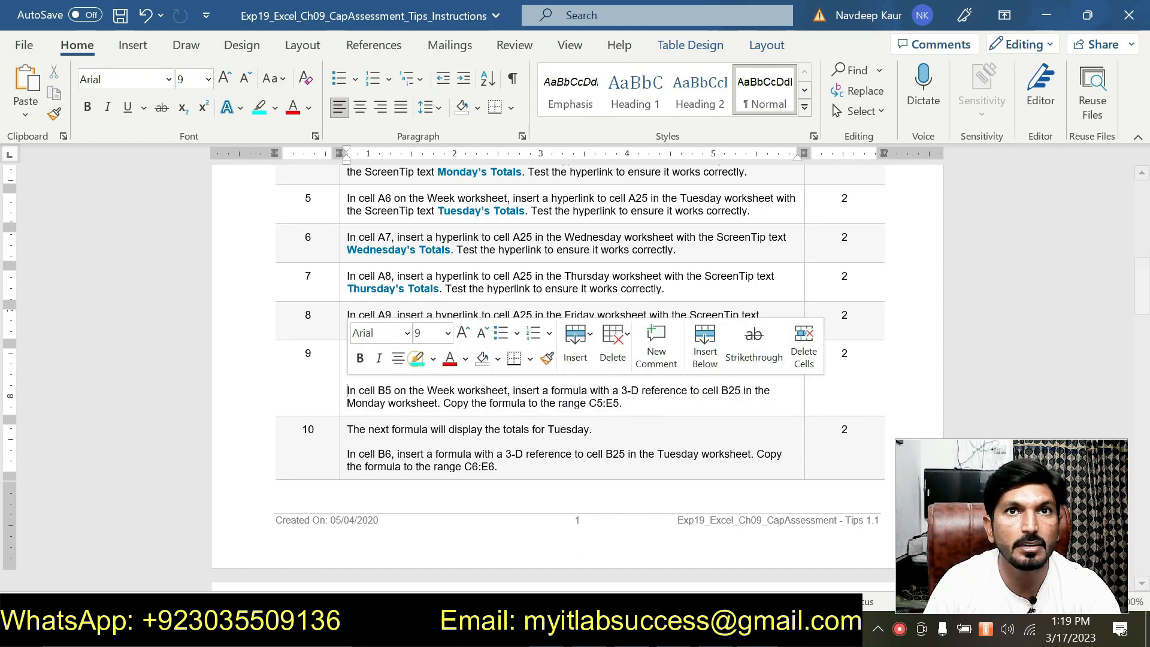
Highlight the step 10 instruction about cell B6 and the Tuesday worksheet in turquoise.
scroll(575, 371, "down", 1)
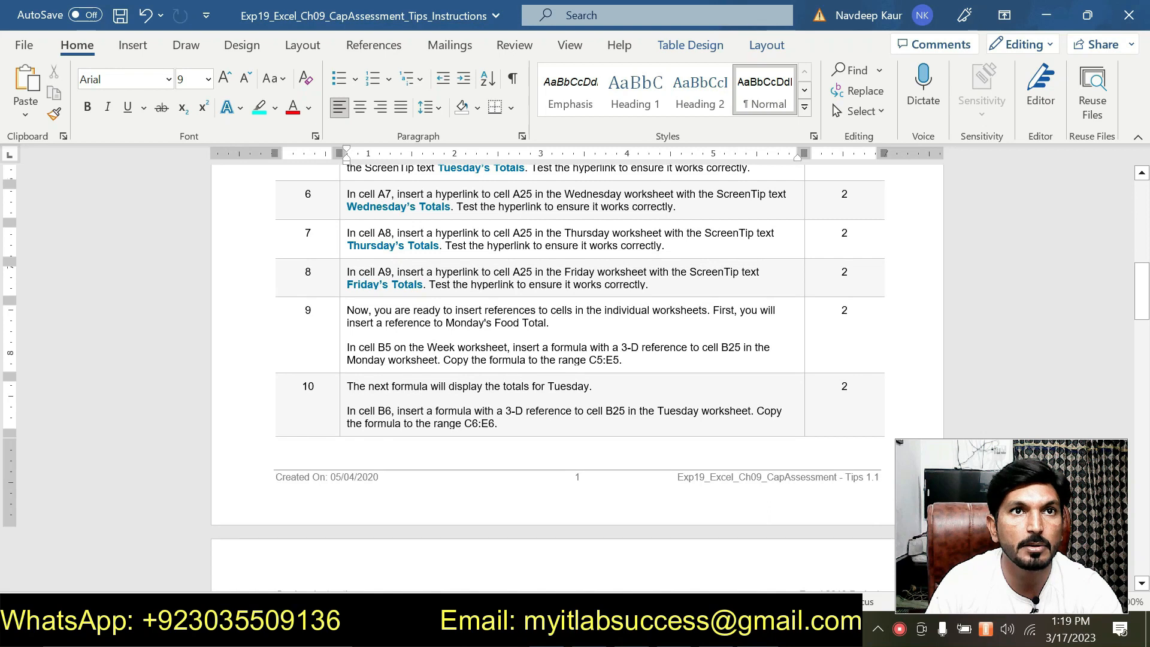
left_click_drag(514, 422, 347, 411)
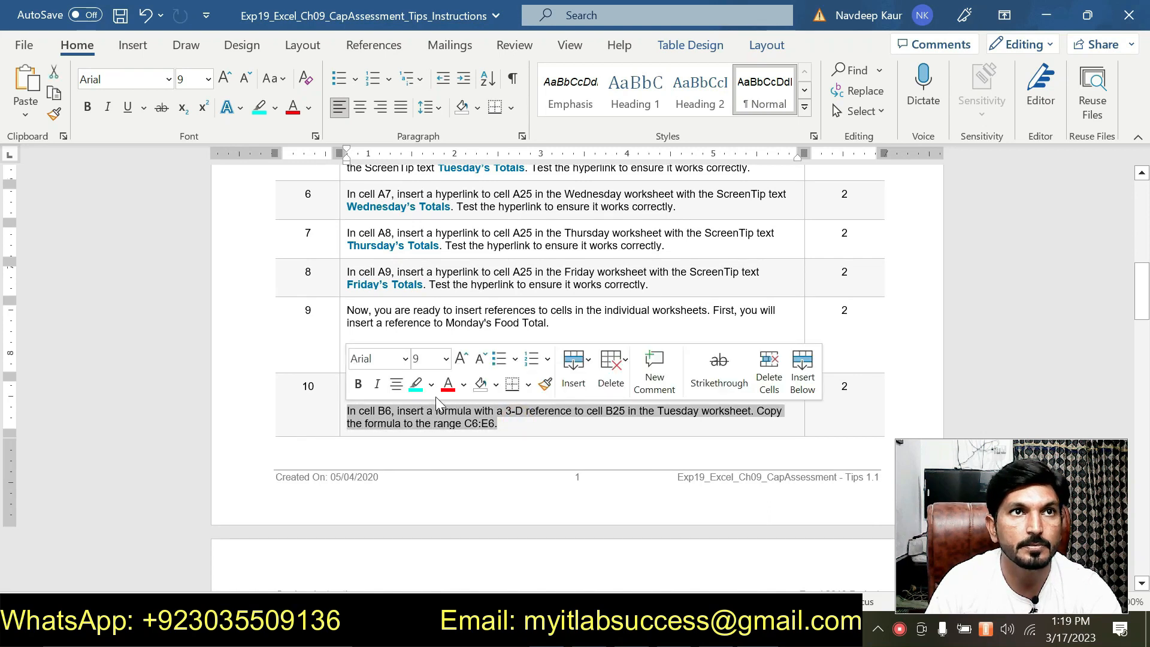
left_click(417, 391)
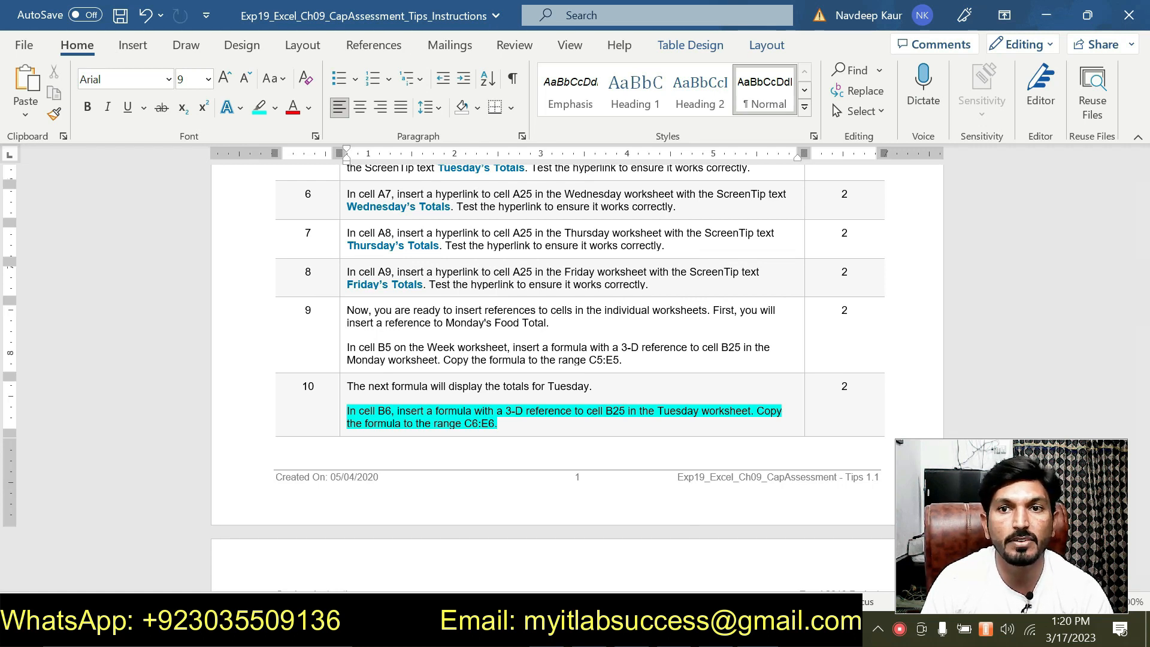
Switch to the Excel workbook and enter =Tuesday!B25 in cell B6 of the Week worksheet, rechecking the step 10 instruction.
key("alt+Tab")
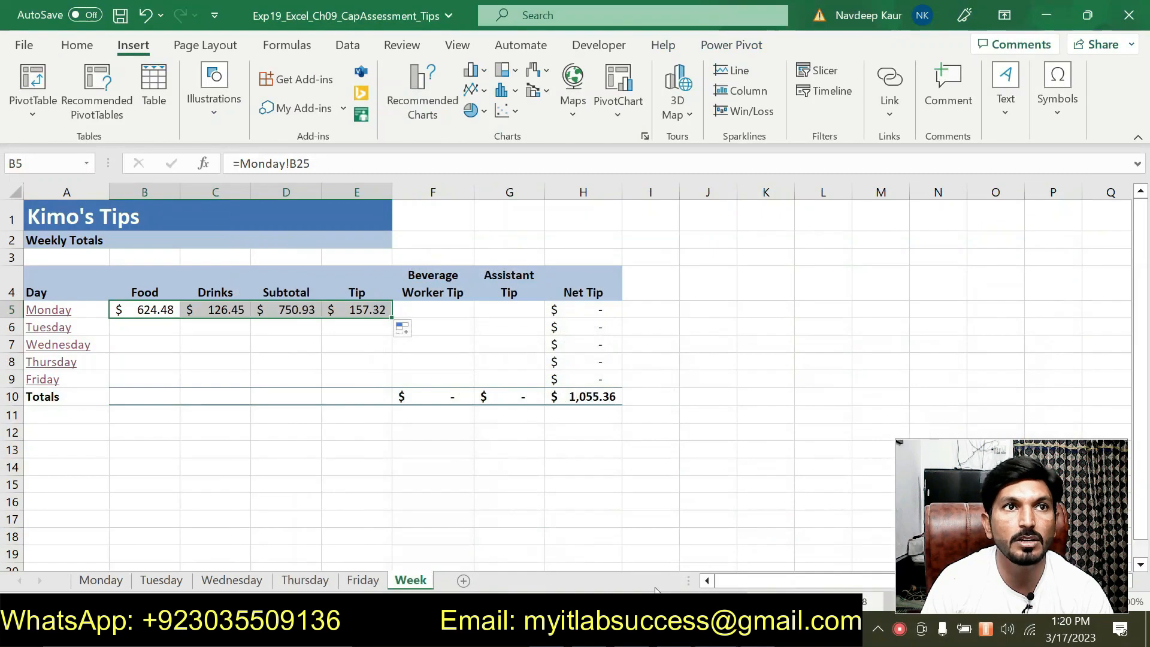
left_click(160, 331)
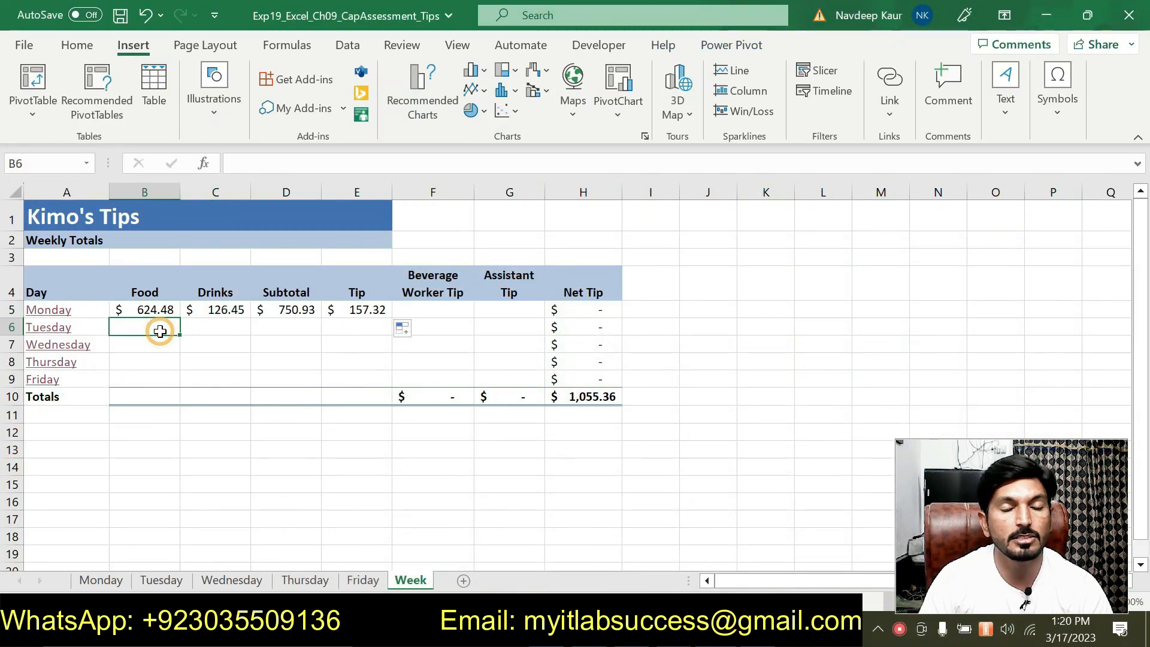
type("=")
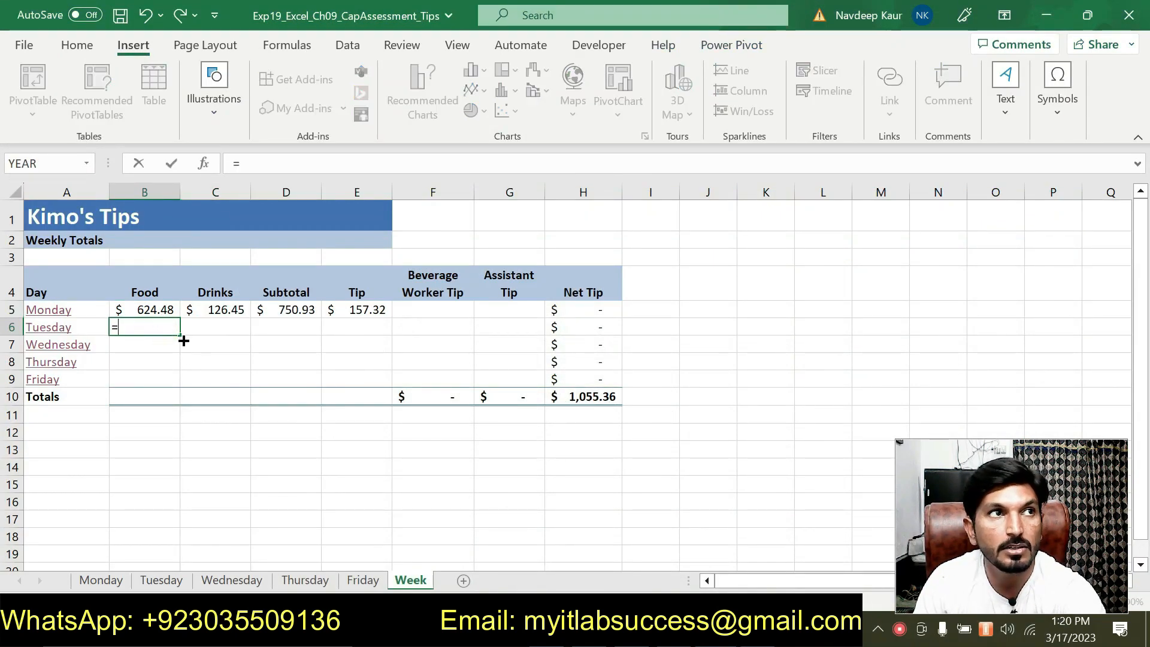
left_click(172, 584)
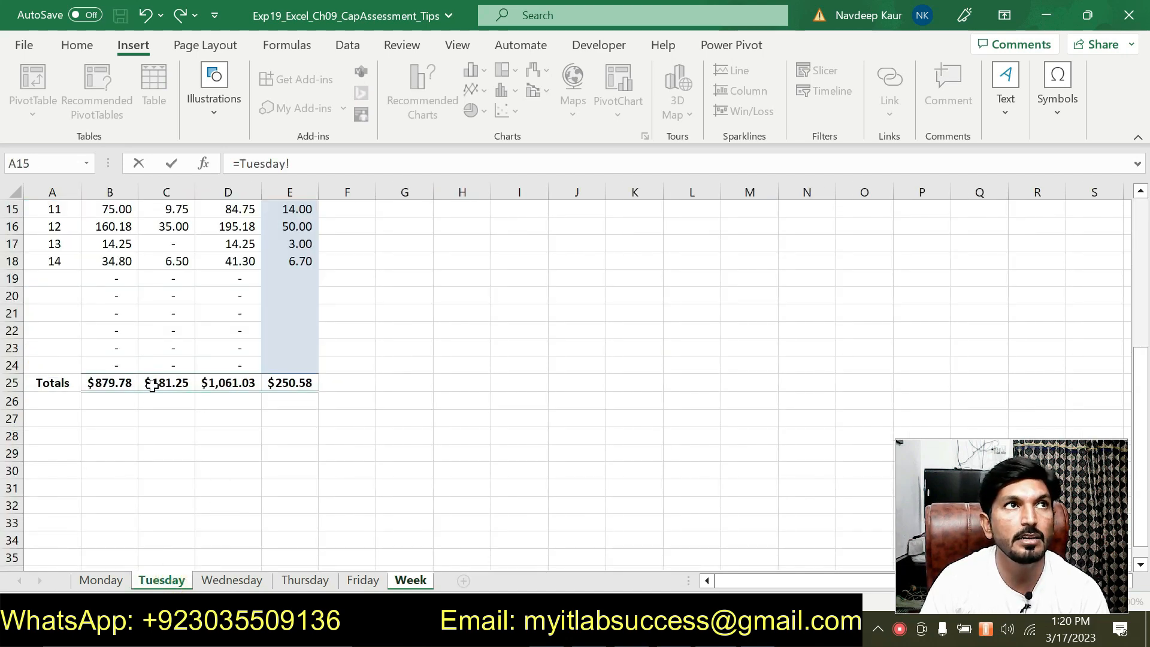
key("alt+Tab")
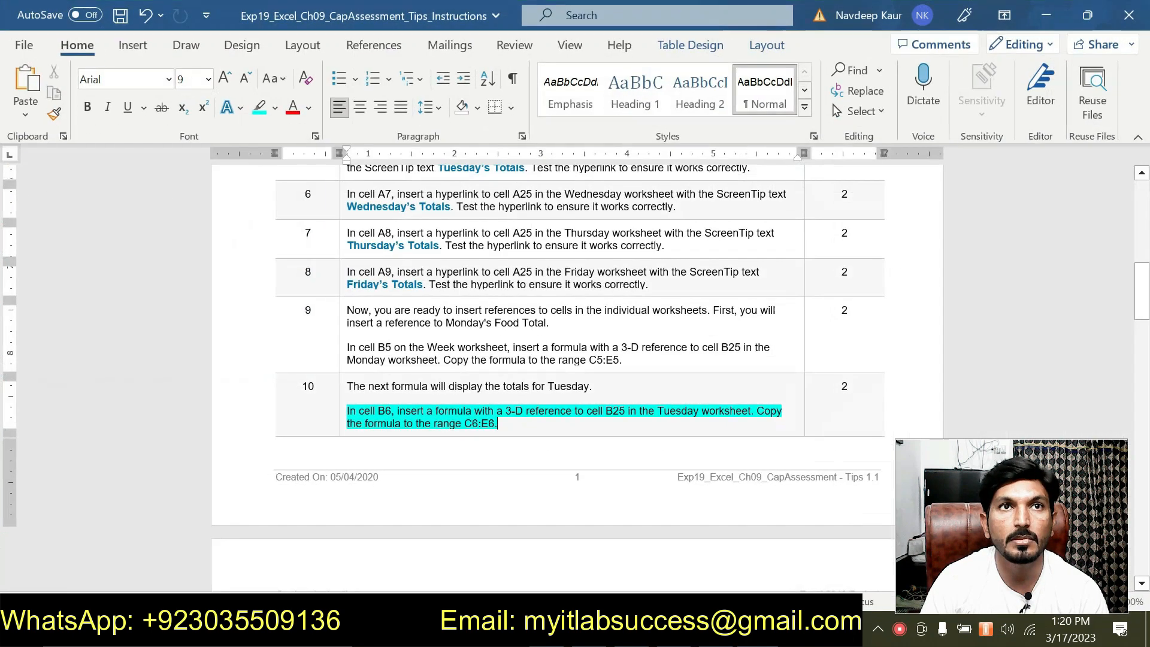
key("alt+Tab")
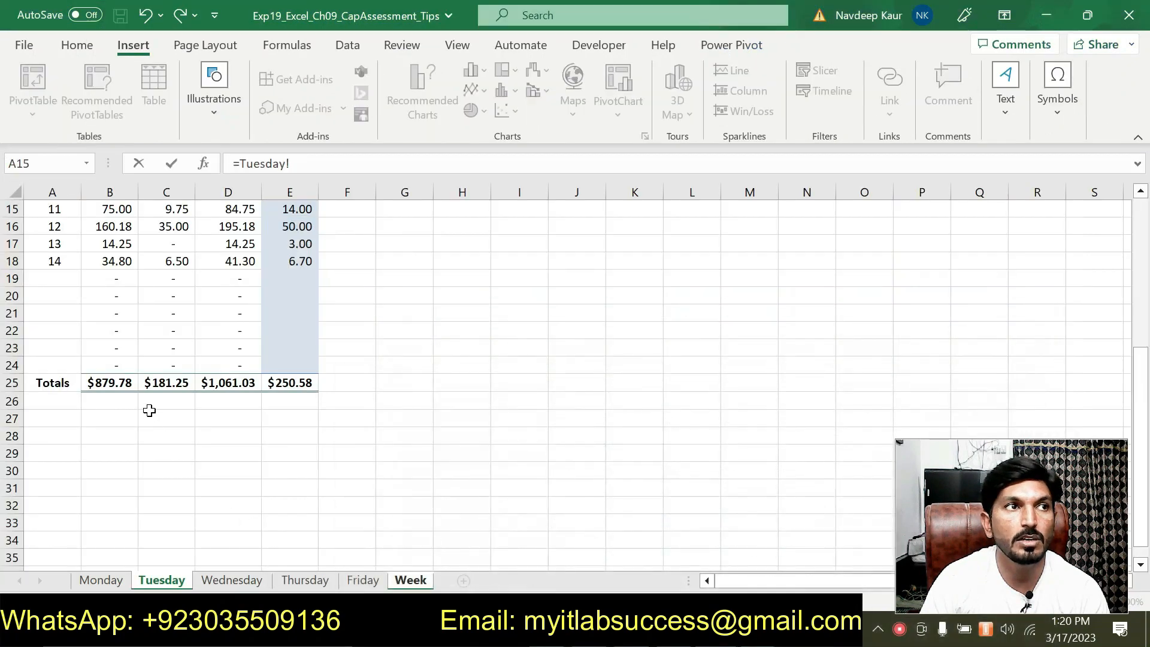
left_click(119, 388)
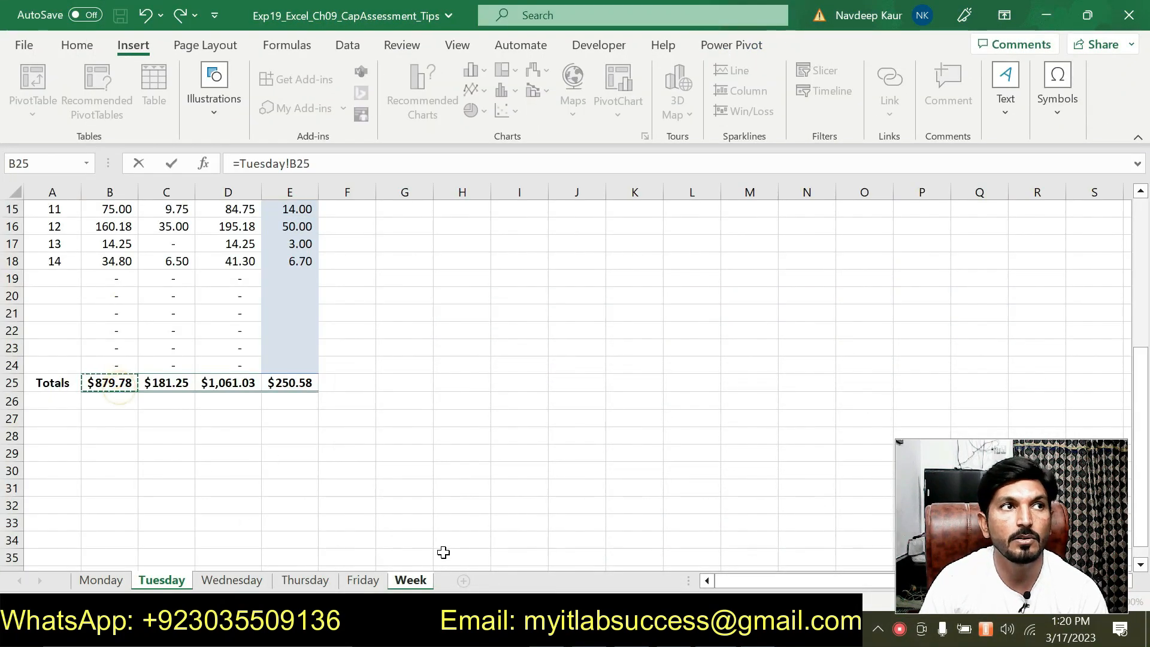
key("Return")
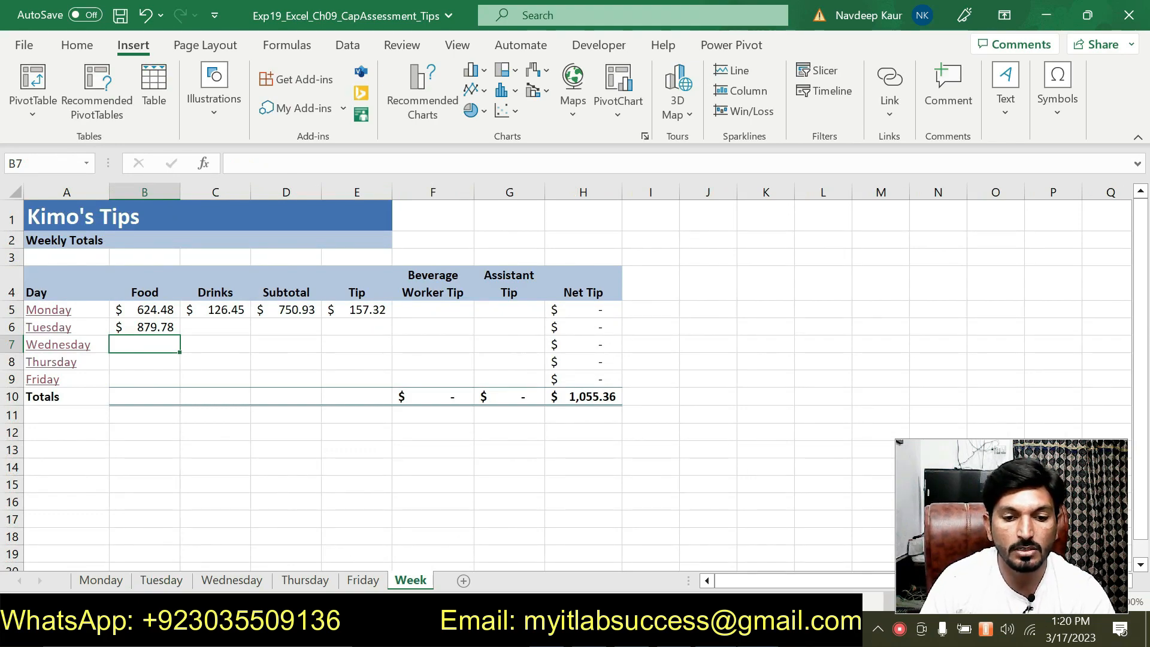
Copy the B6 formula across the range C6:E6 on the Week worksheet.
left_click(779, 632)
left_click(779, 632)
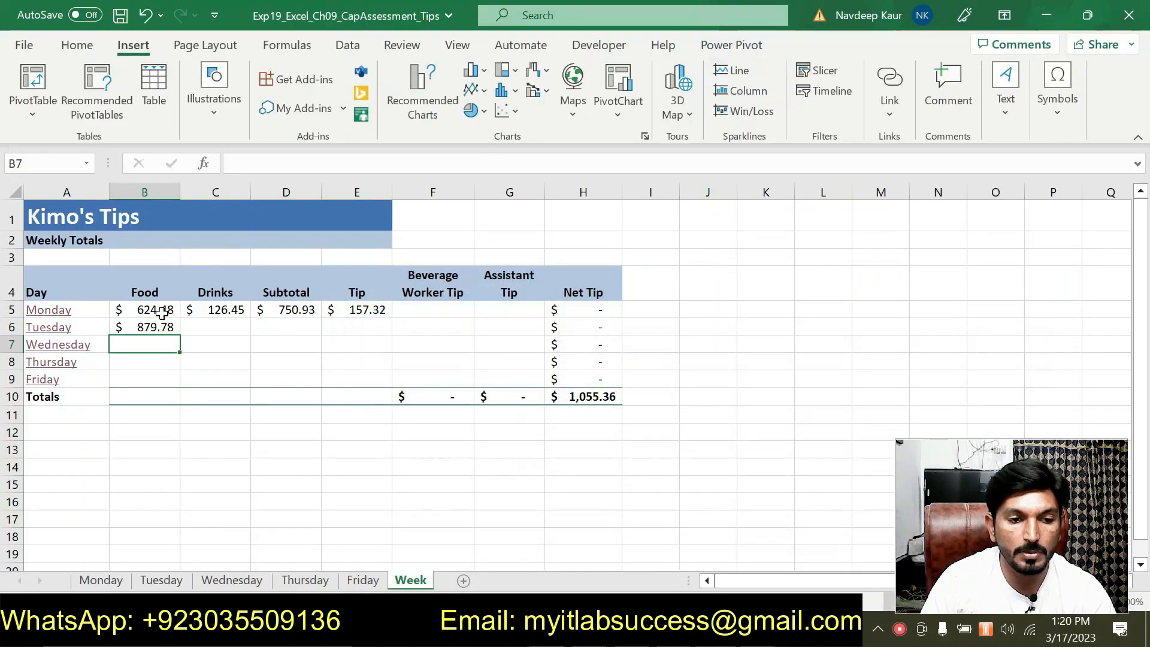
left_click(171, 330)
left_click_drag(179, 335, 386, 331)
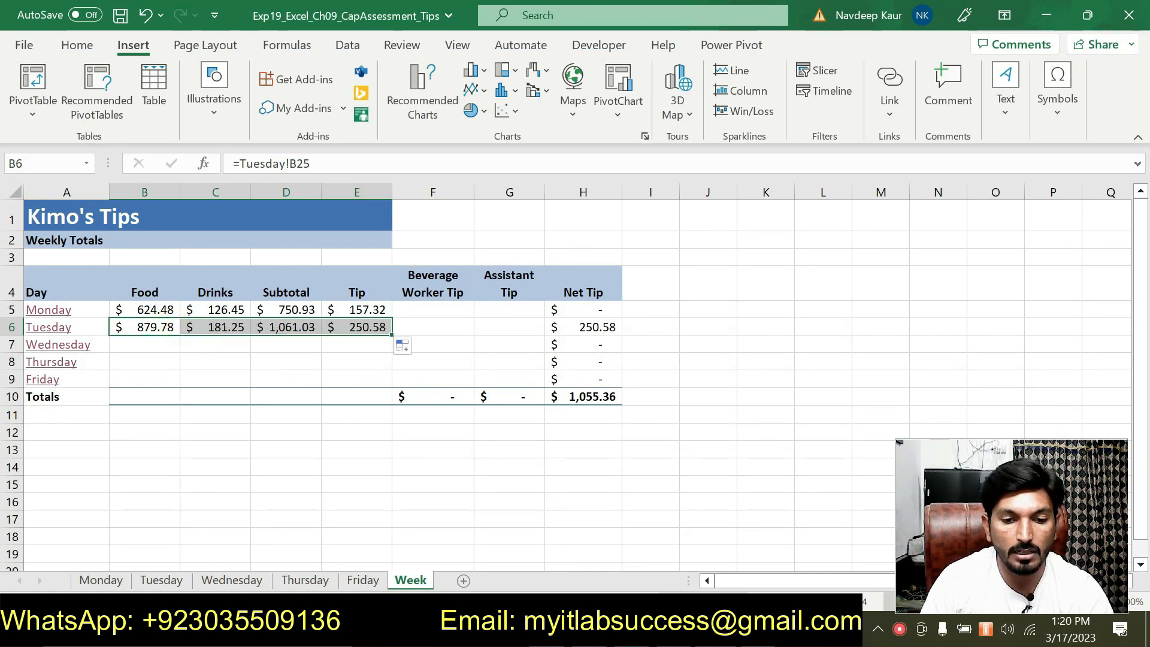
Switch to the Word instructions and remove the highlight from the step 10 text.
left_click(666, 632)
left_click_drag(542, 426, 348, 410)
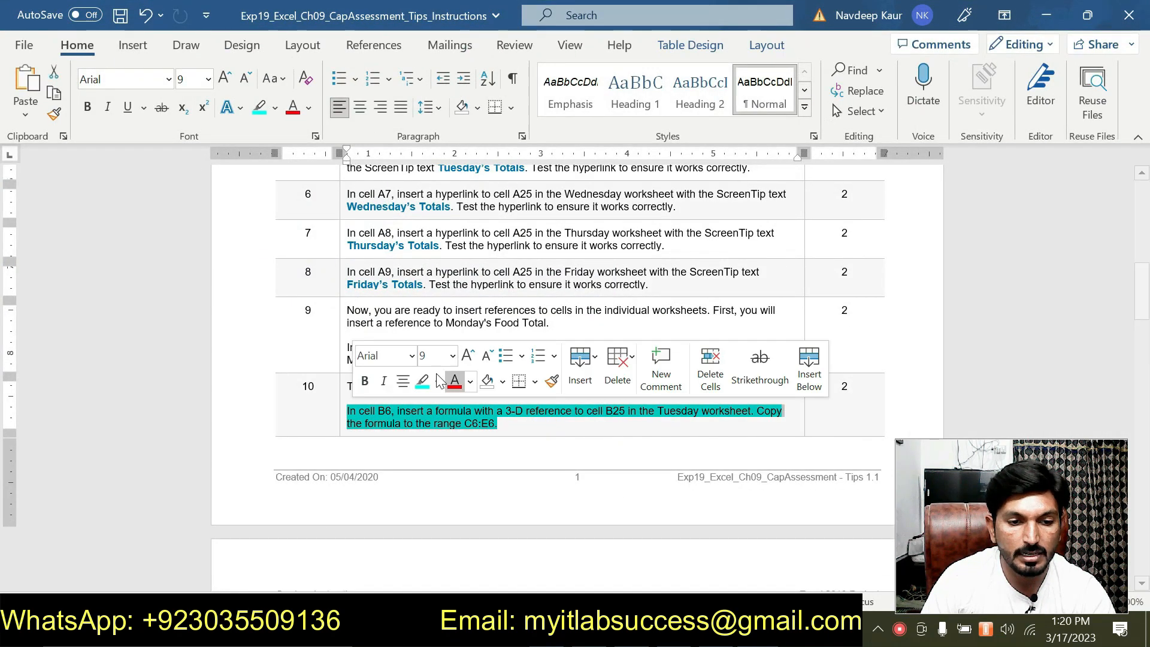
left_click(436, 396)
Highlight the step 11 instruction about cell B7 and the Wednesday worksheet in turquoise.
scroll(427, 382, "down", 2)
scroll(427, 384, "down", 6)
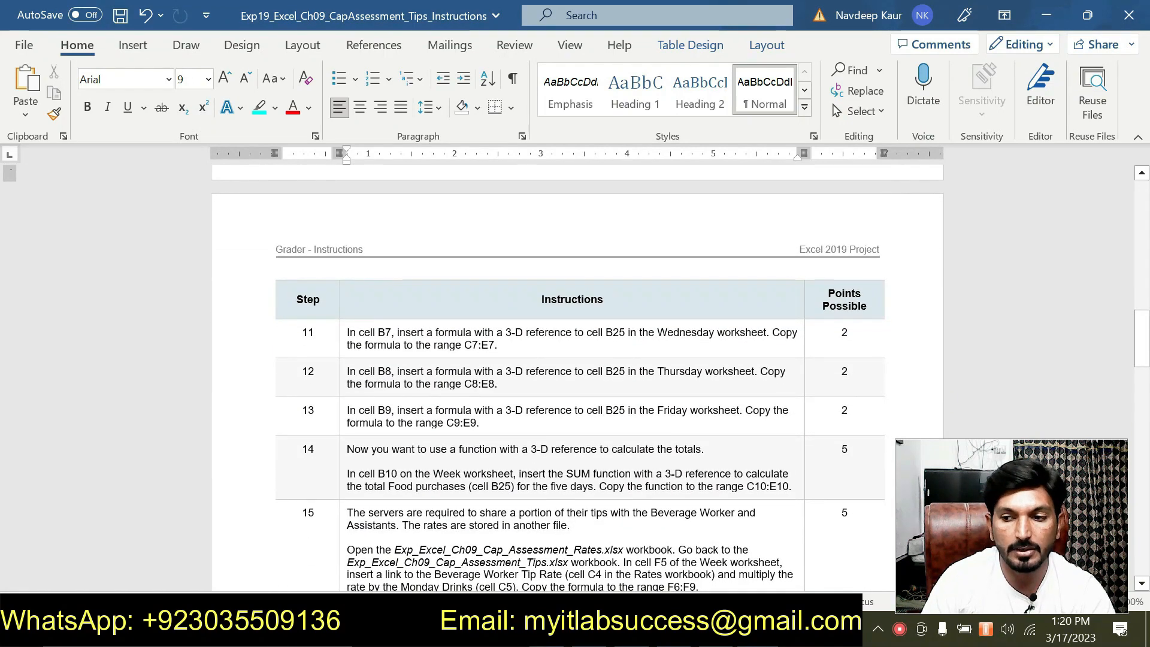
scroll(512, 318, "down", 1)
left_click_drag(499, 302, 348, 289)
left_click(418, 257)
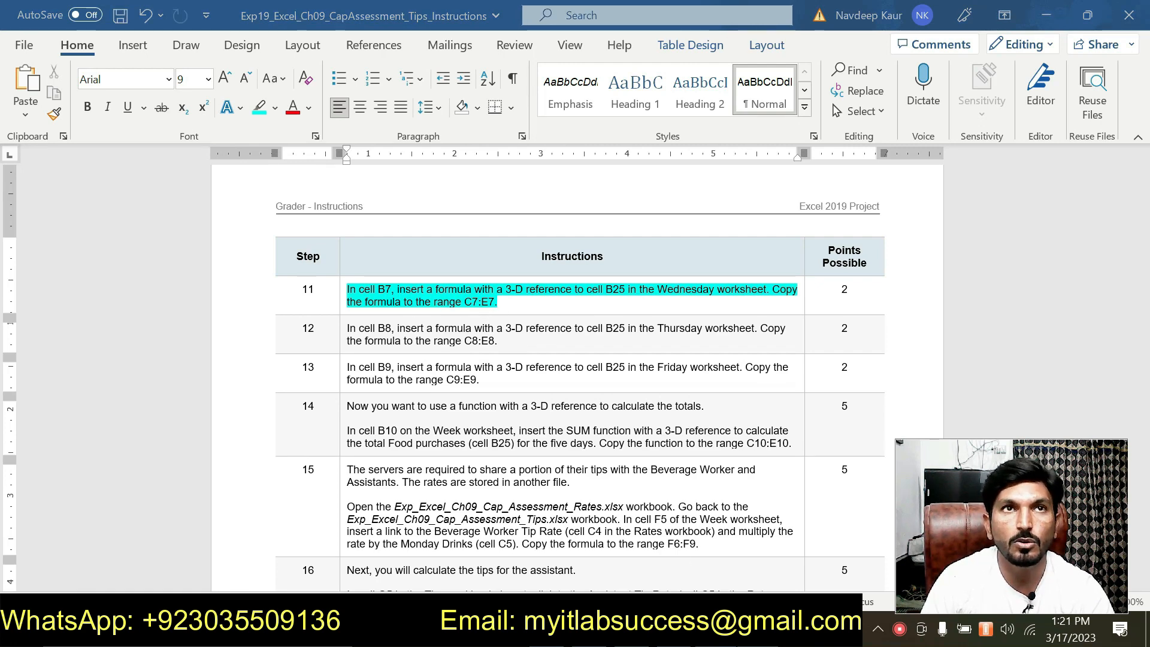
Switch to the Excel workbook and enter =Wednesday!B25 in cell B7 of the Week worksheet by referencing Wednesday's food total.
key("alt+Tab")
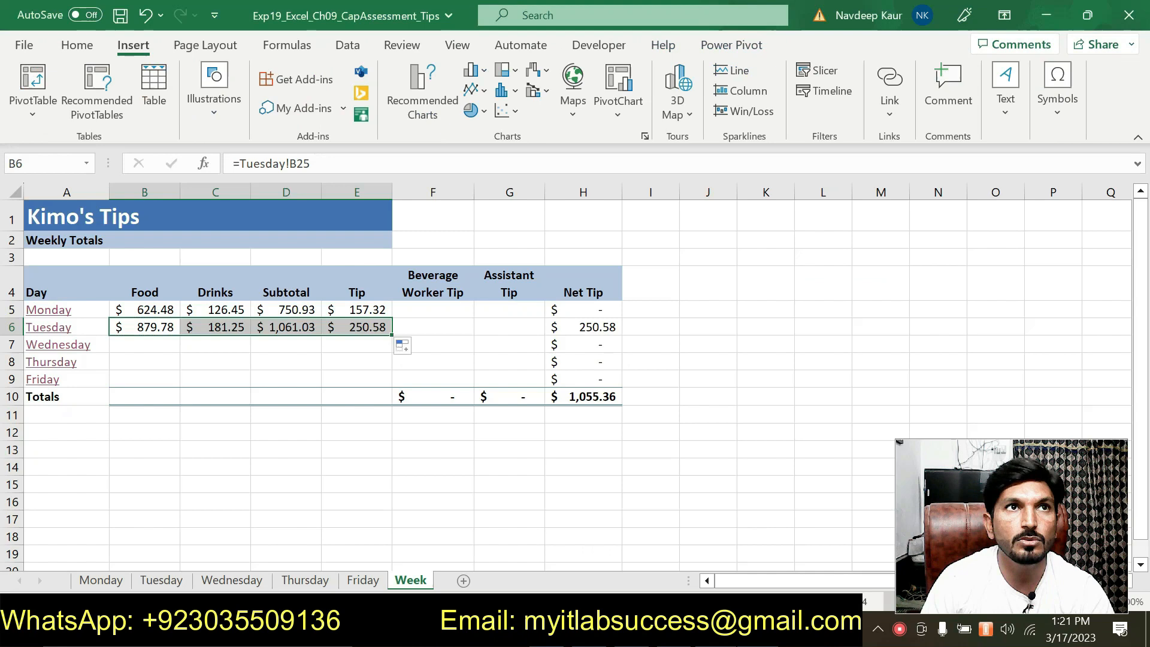
left_click(137, 340)
type("=")
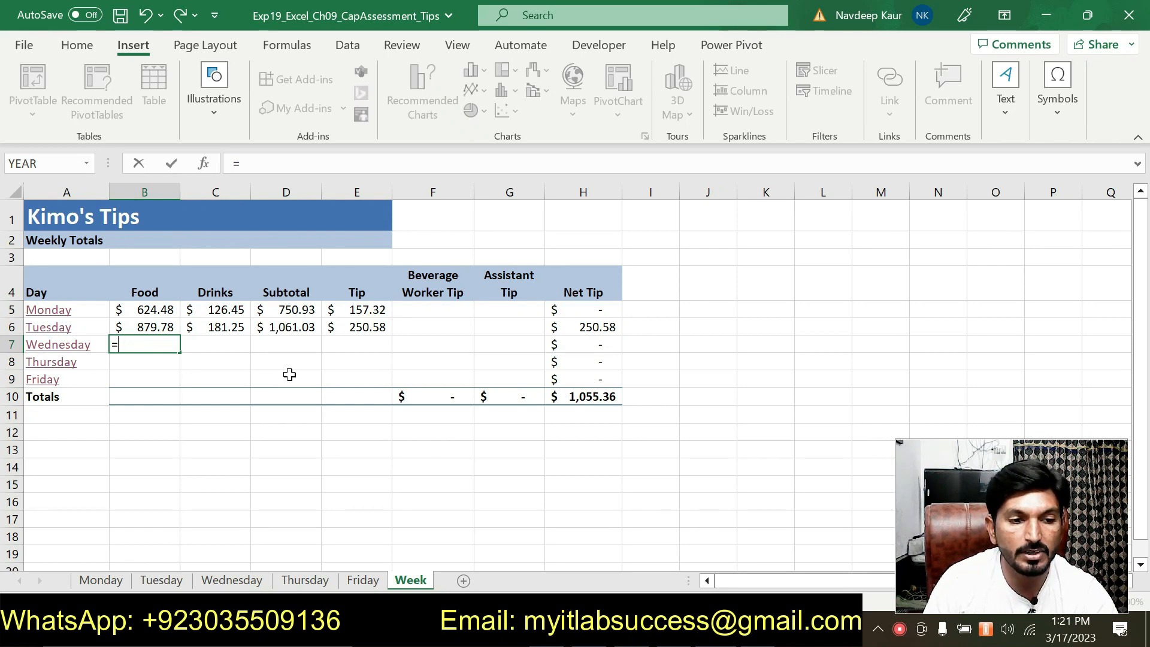
left_click(233, 582)
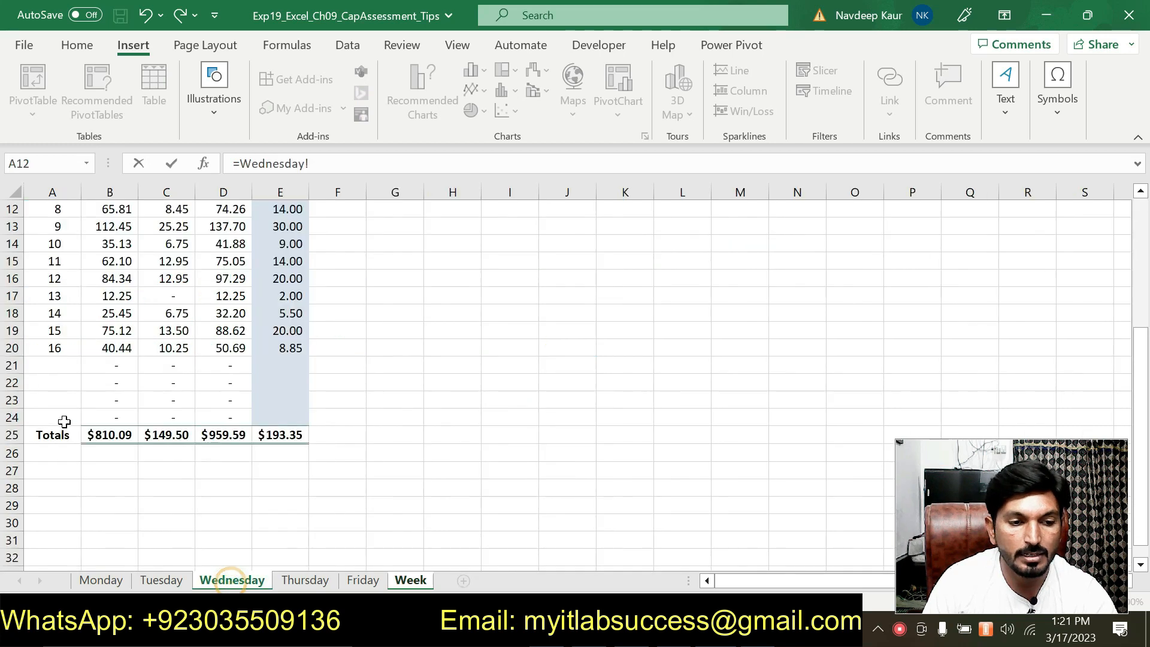
left_click(104, 436)
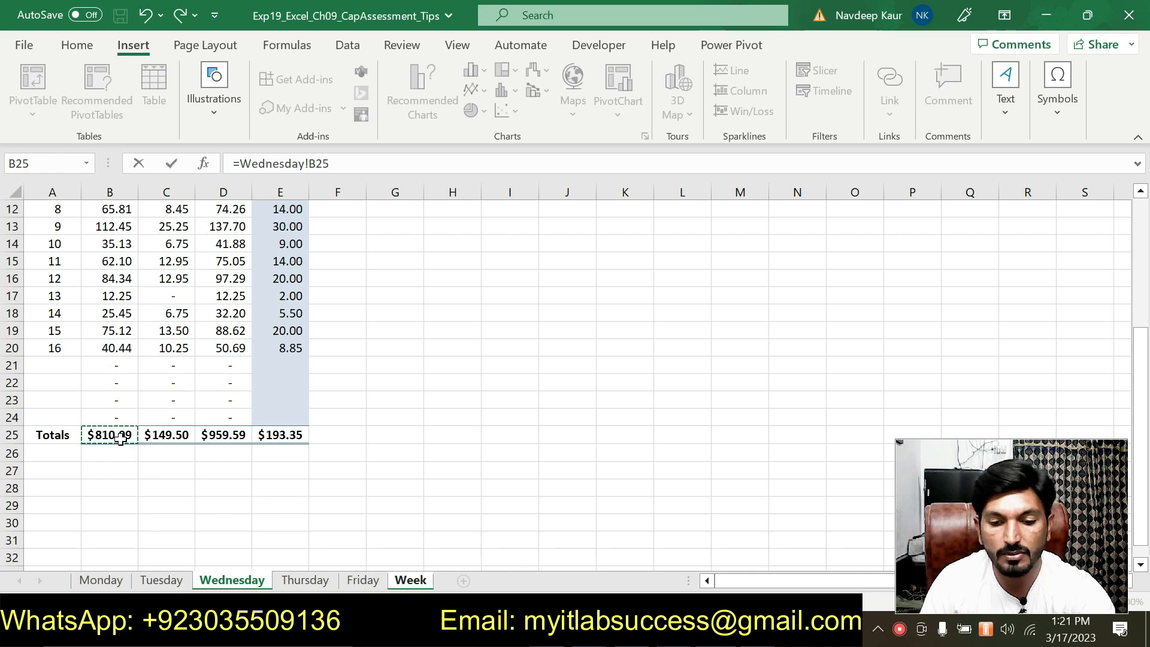
key("Return")
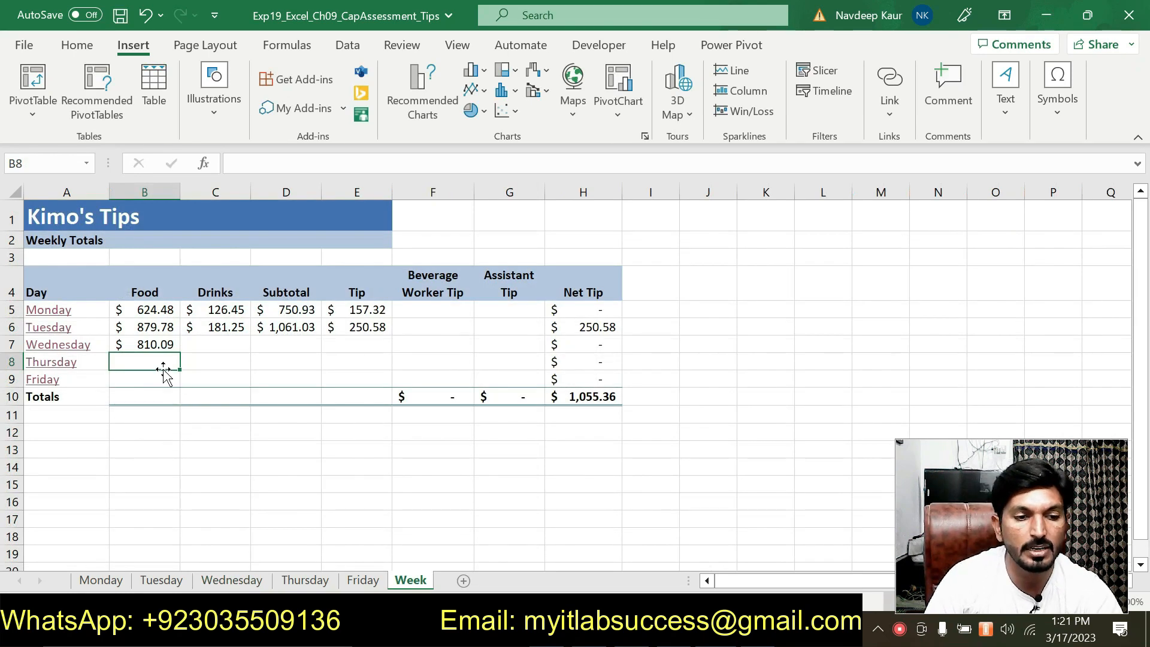
Copy the B7 formula across the range C7:E7 on the Week worksheet.
left_click(160, 345)
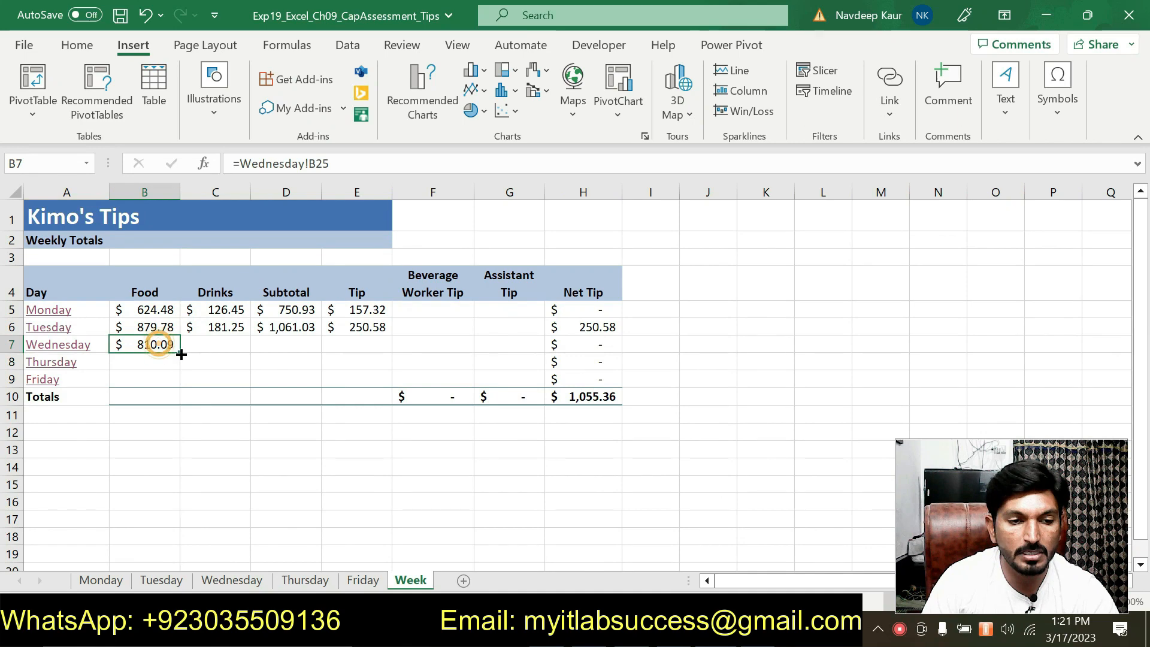
left_click_drag(180, 353, 230, 349)
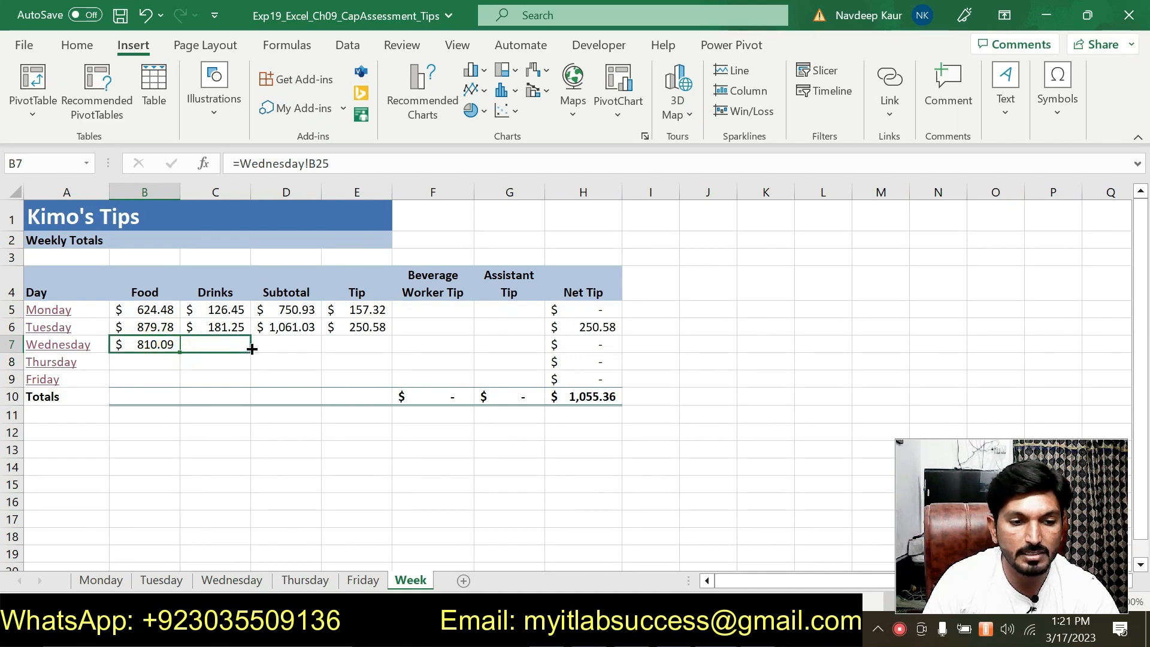
left_click_drag(252, 348, 372, 343)
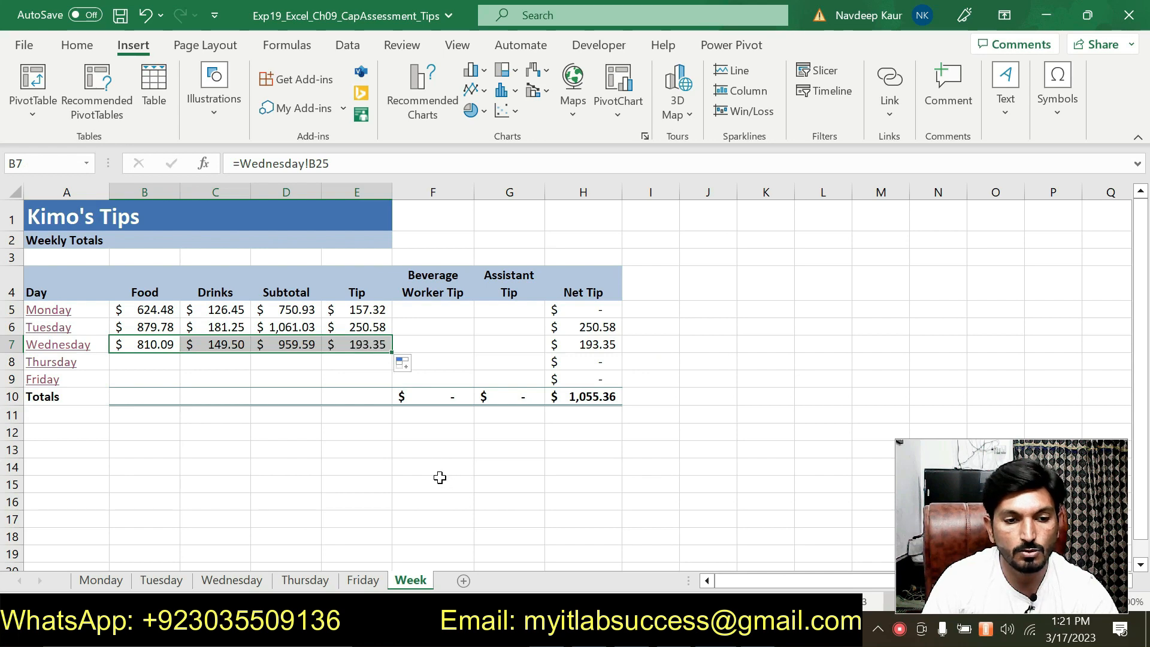
Switch to the Word instructions and remove the highlight from the step 11 text.
key("alt+Tab")
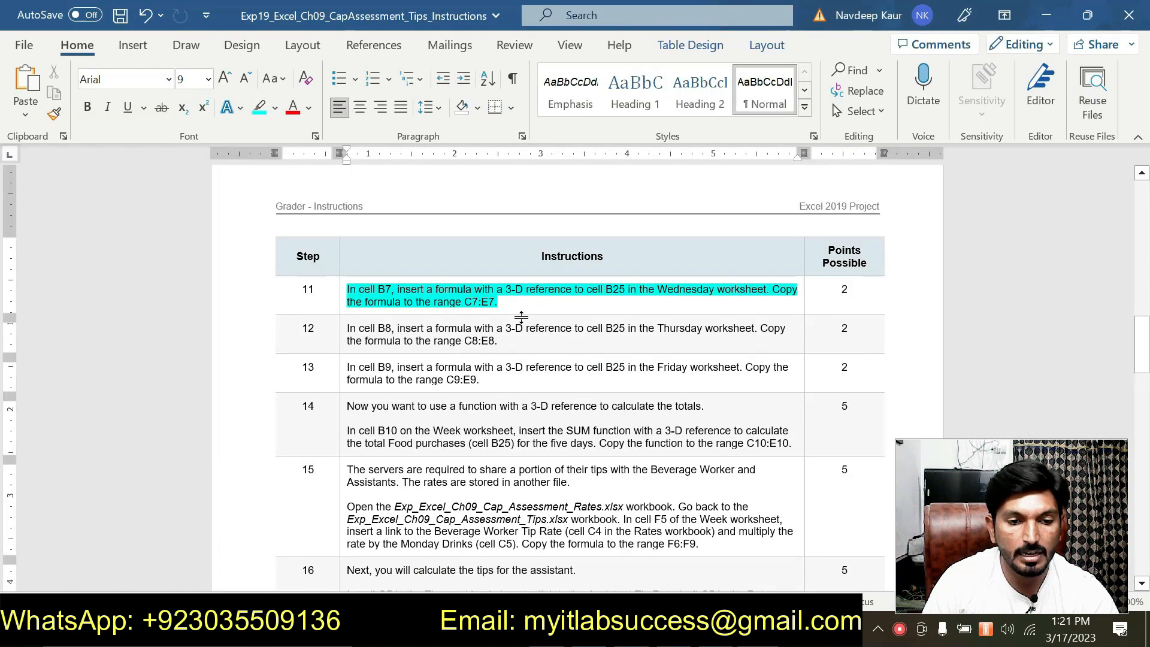
triple_click(511, 304)
left_click(415, 260)
Highlight the step 12 instruction about cell B8 and the Thursday worksheet in turquoise, and switch back to the Excel workbook.
scroll(514, 377, "down", 20)
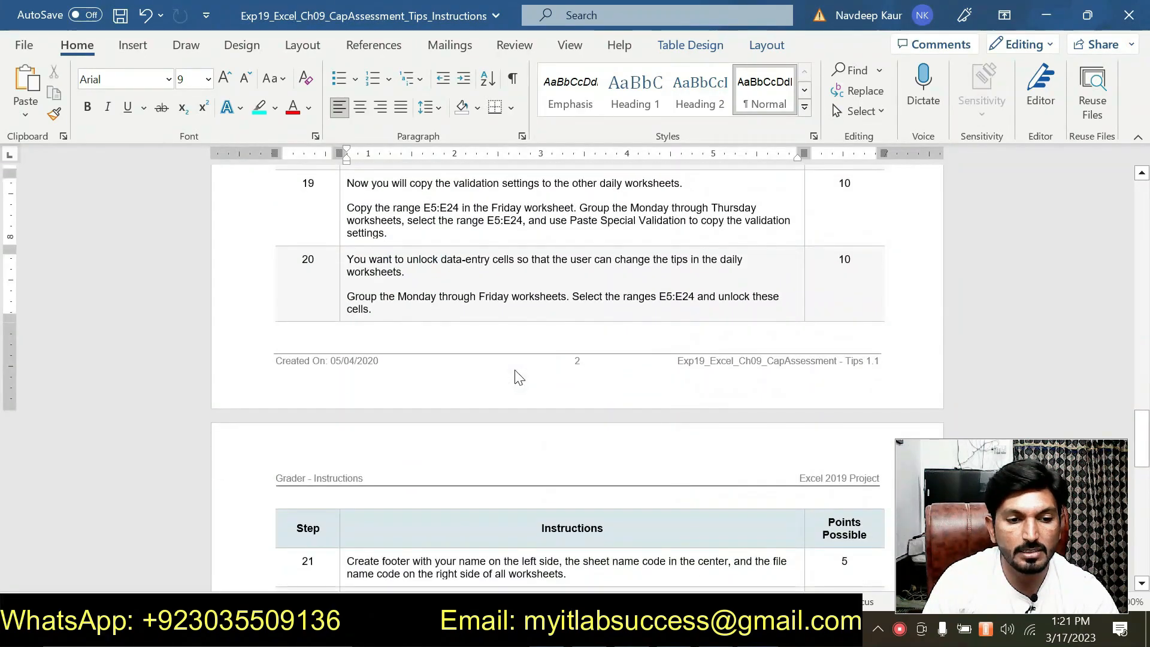
scroll(505, 372, "up", 20)
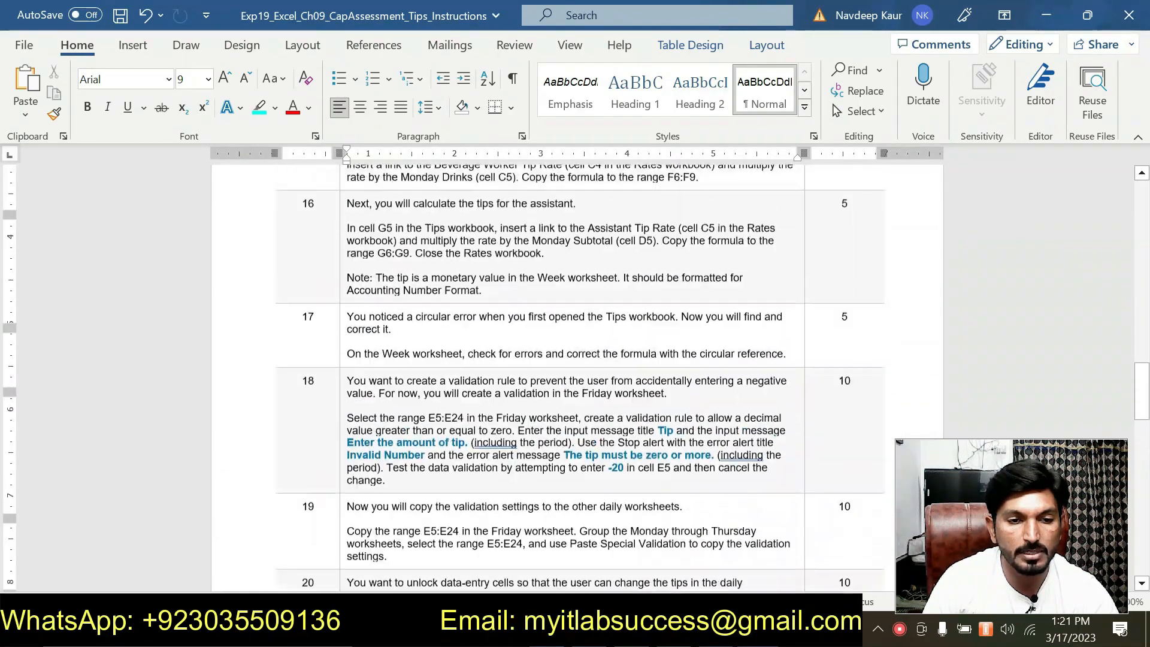
scroll(506, 371, "up", 8)
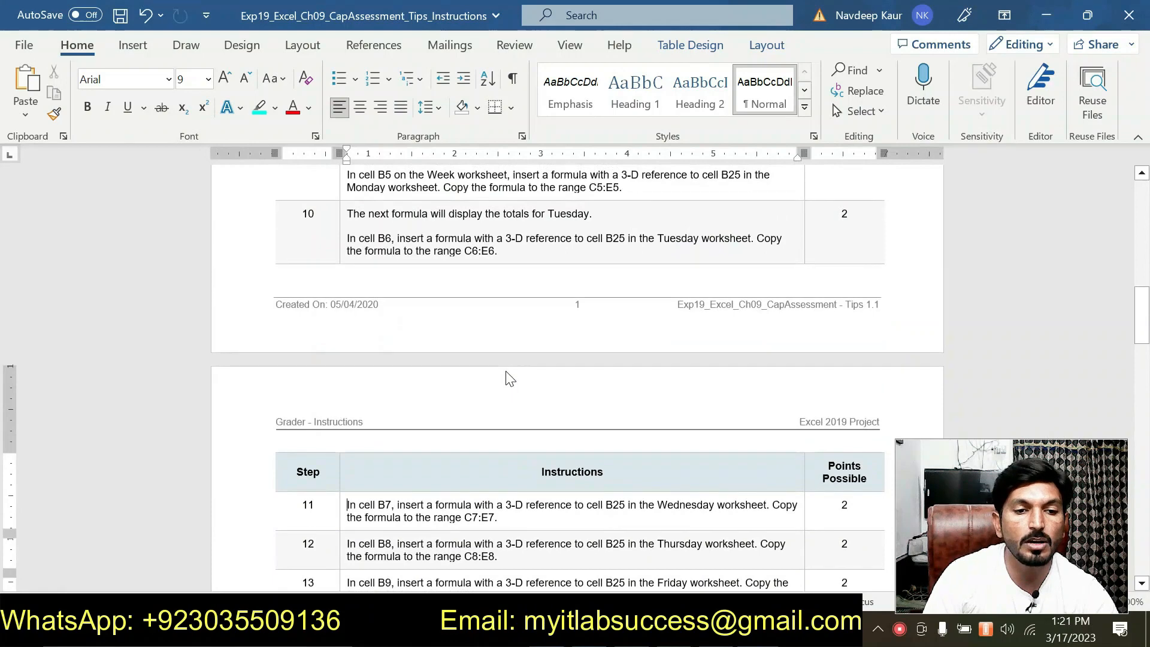
scroll(503, 384, "up", 3)
scroll(503, 383, "down", 10)
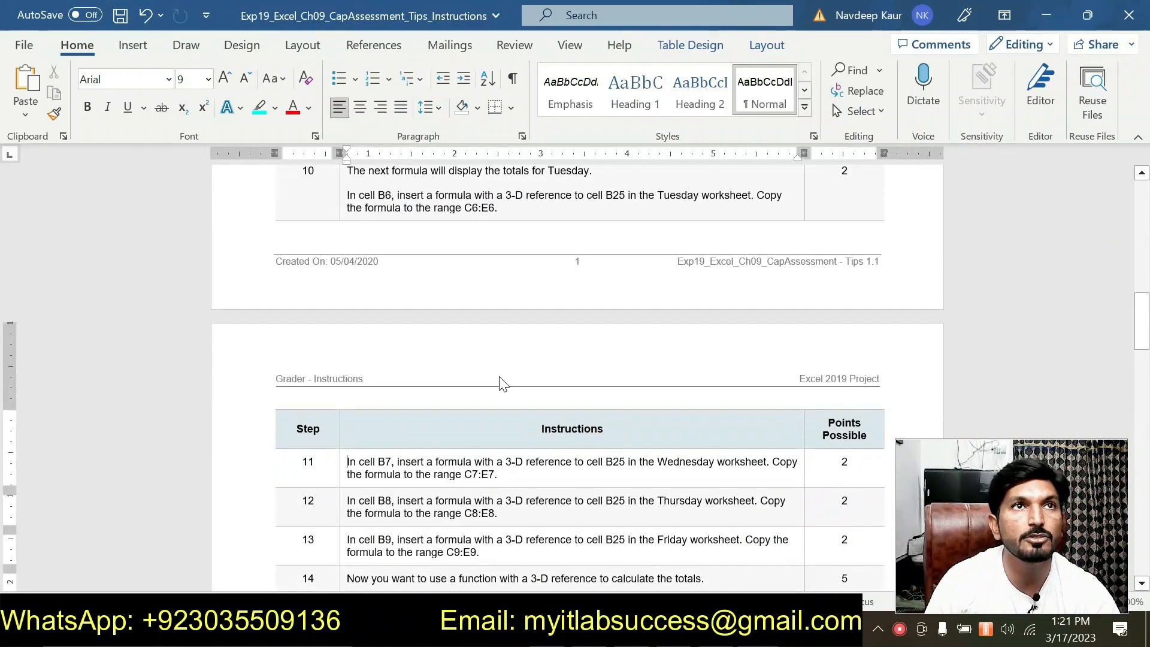
scroll(498, 377, "down", 4)
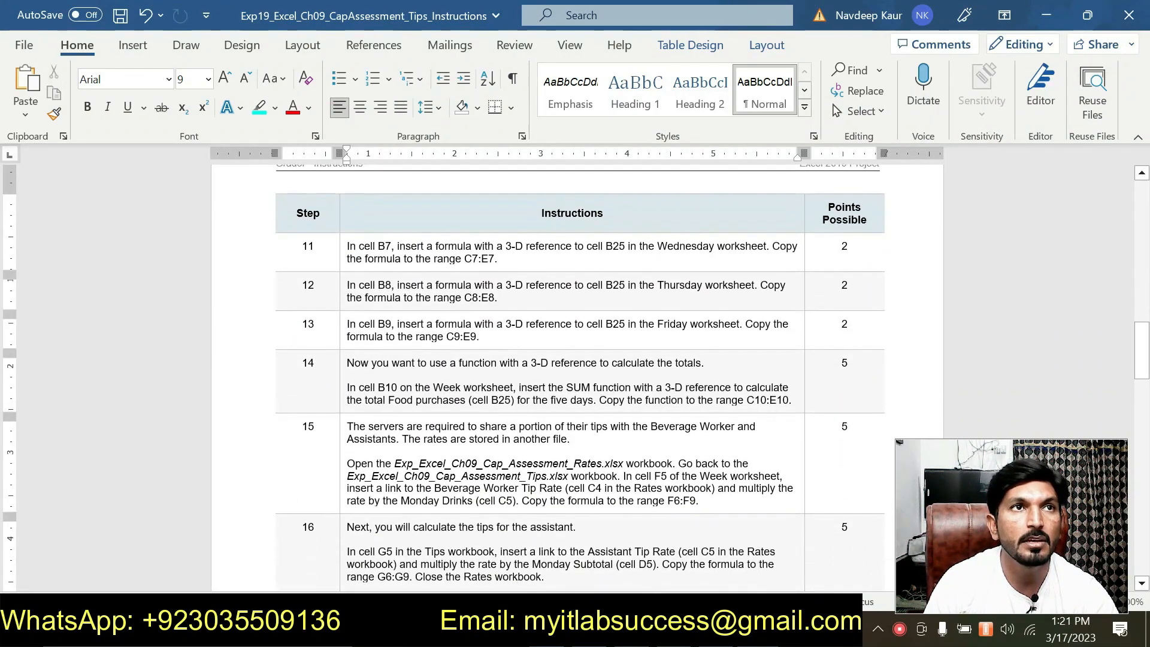
scroll(499, 378, "up", 1)
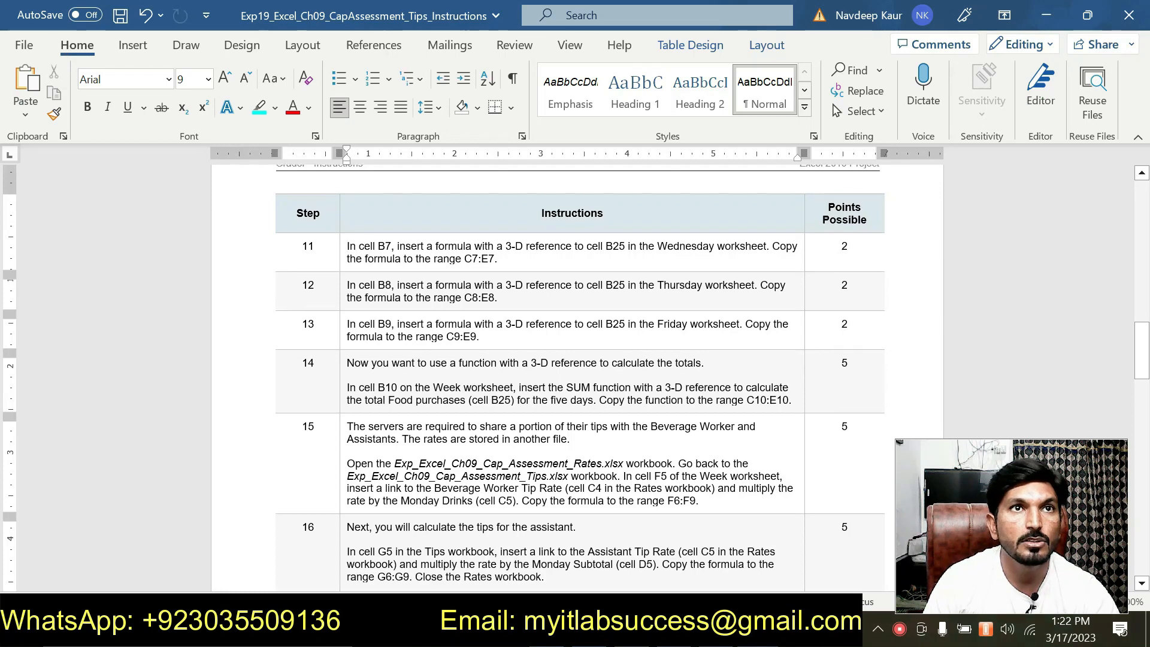
left_click_drag(498, 297, 402, 269)
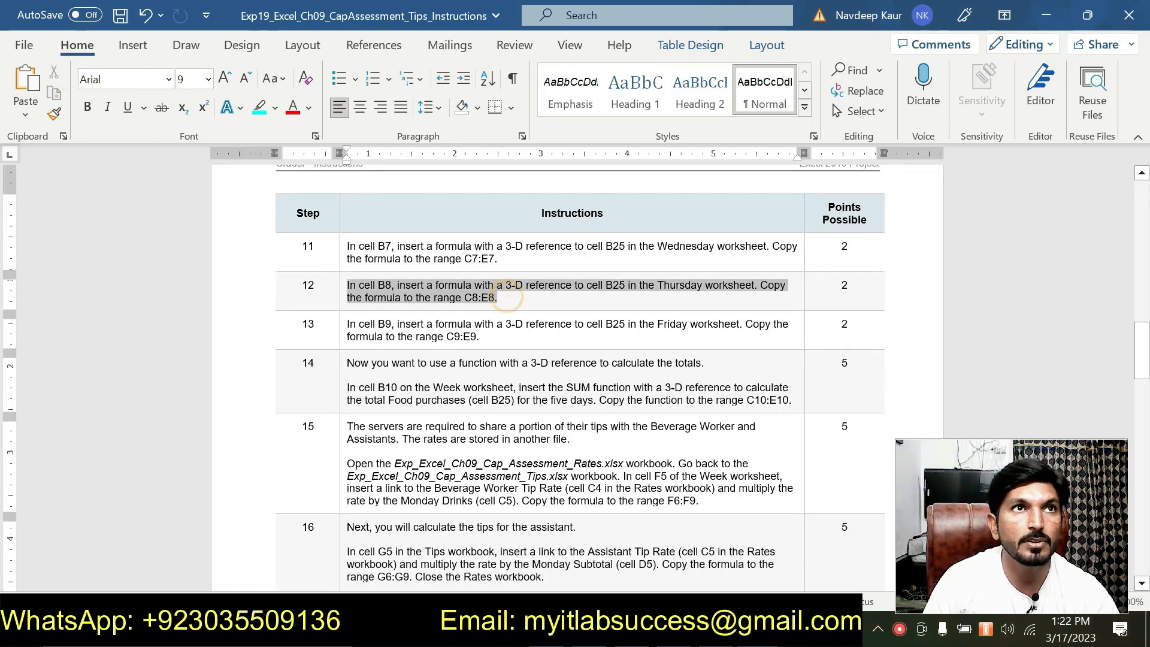
left_click(415, 254)
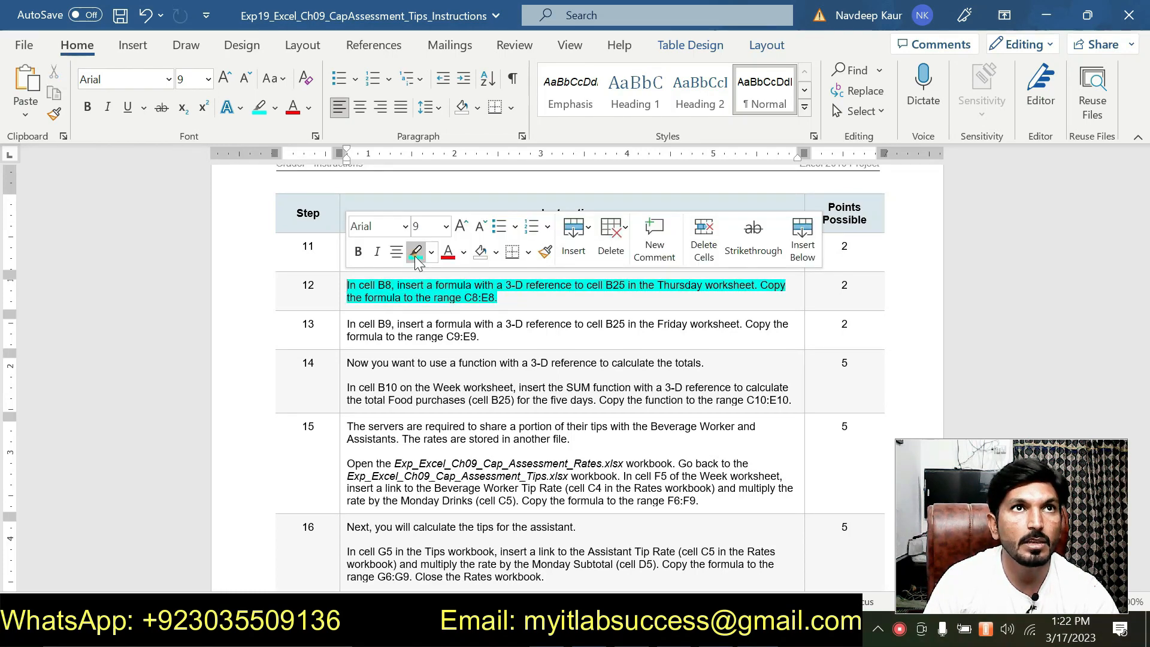
left_click(387, 305)
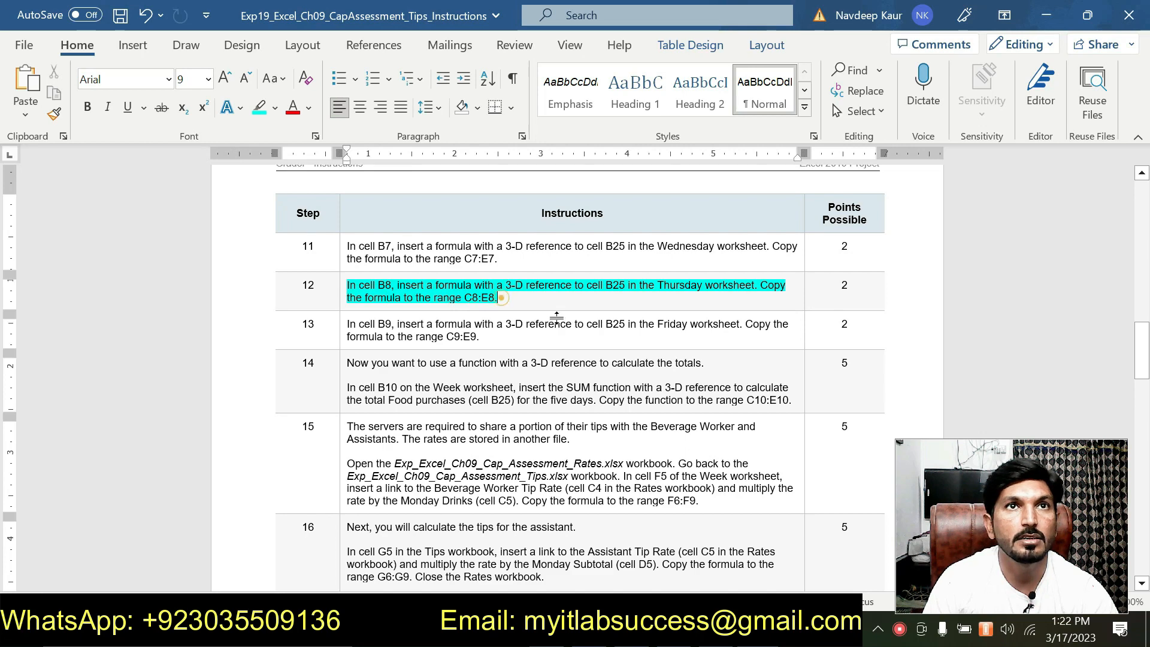
key("alt+Tab")
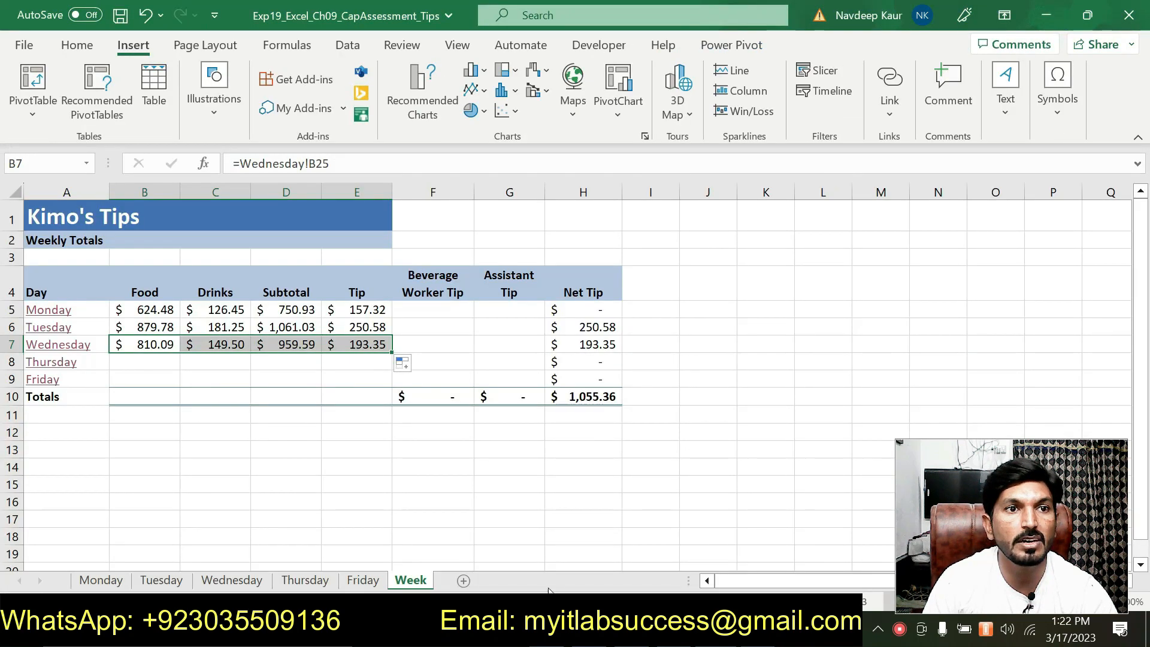
Enter =Thursday!B25 in cell B8 of the Week worksheet and copy the formula across the range C8:E8.
left_click(149, 359)
type("=")
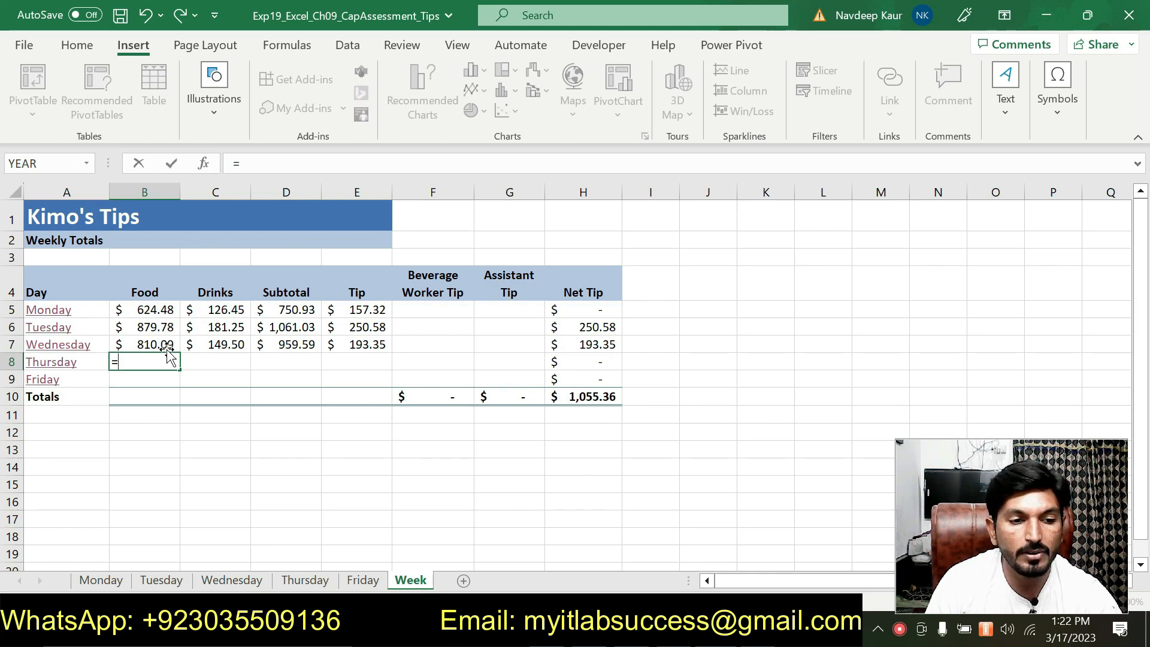
left_click(309, 583)
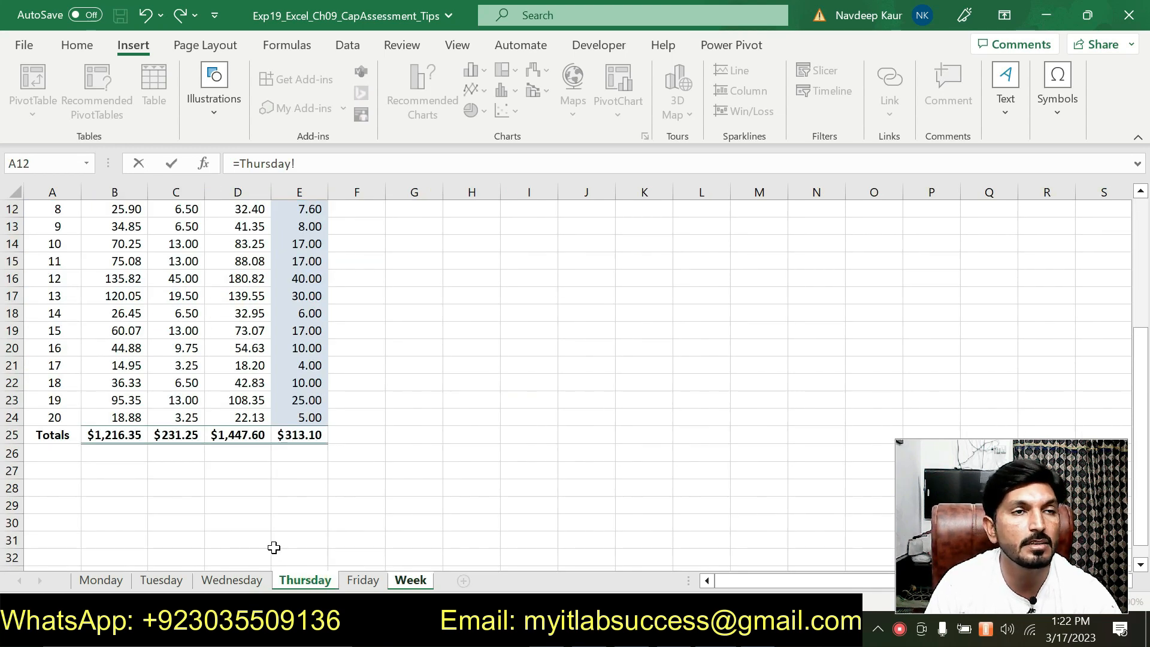
left_click(123, 433)
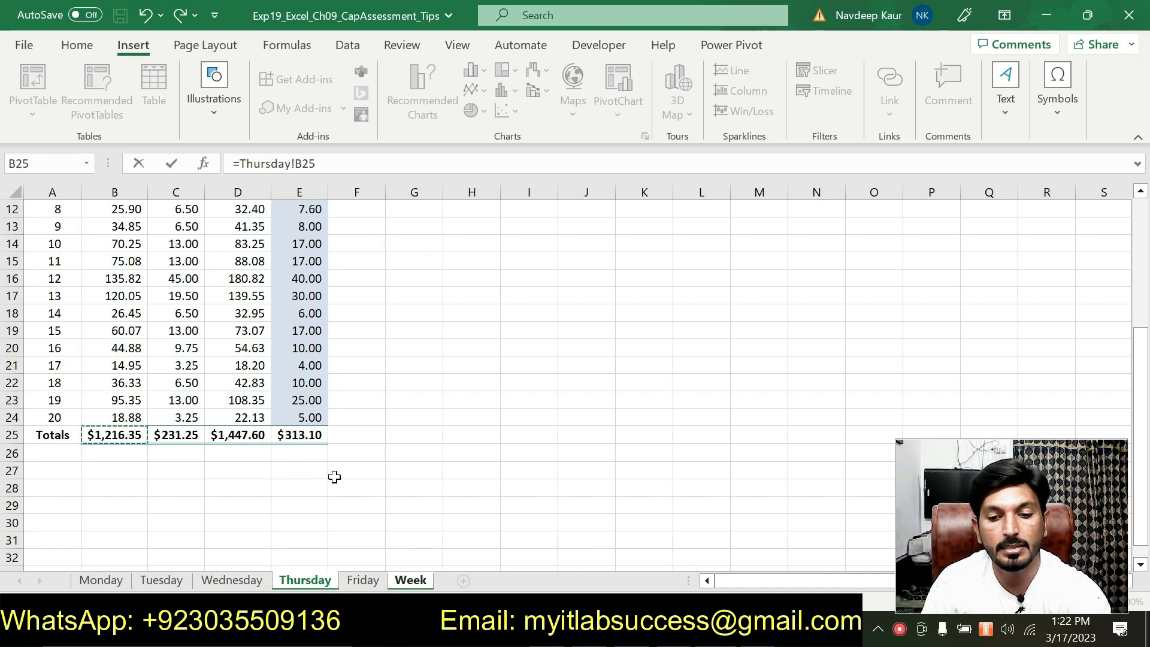
key("Return")
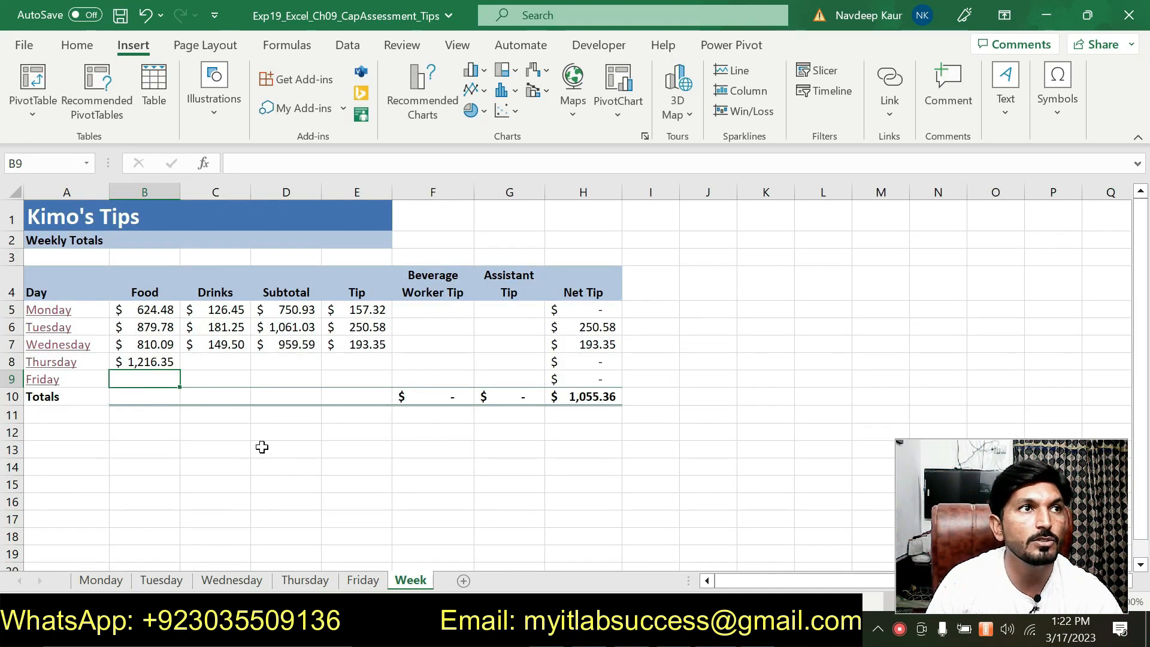
left_click(166, 363)
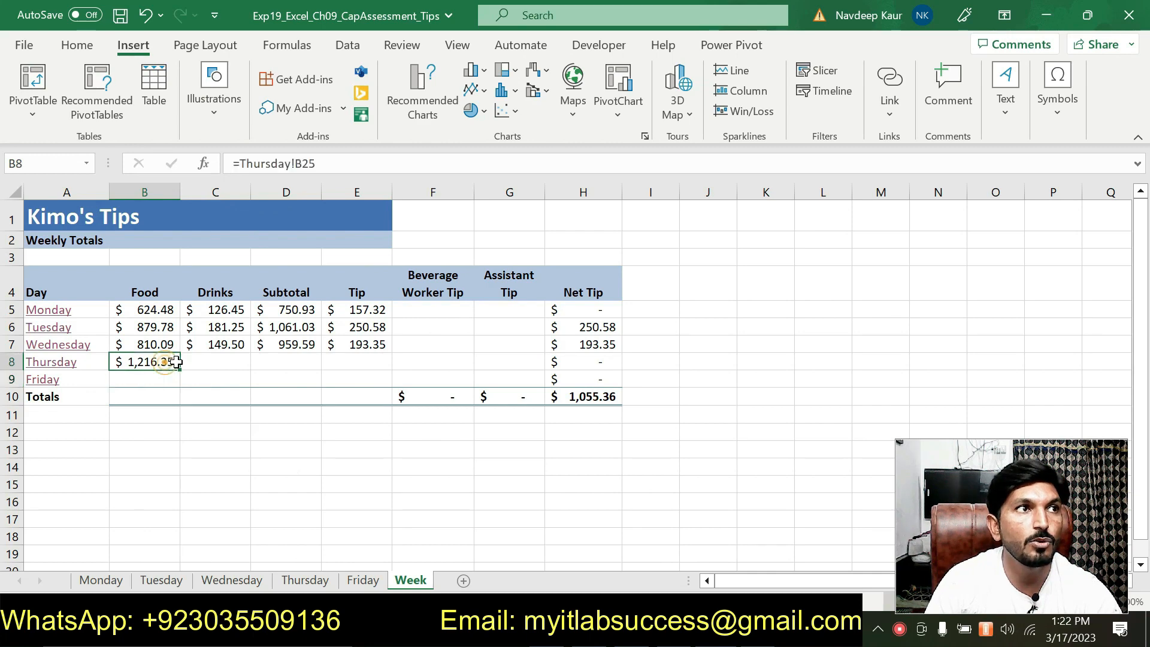
left_click_drag(181, 370, 387, 365)
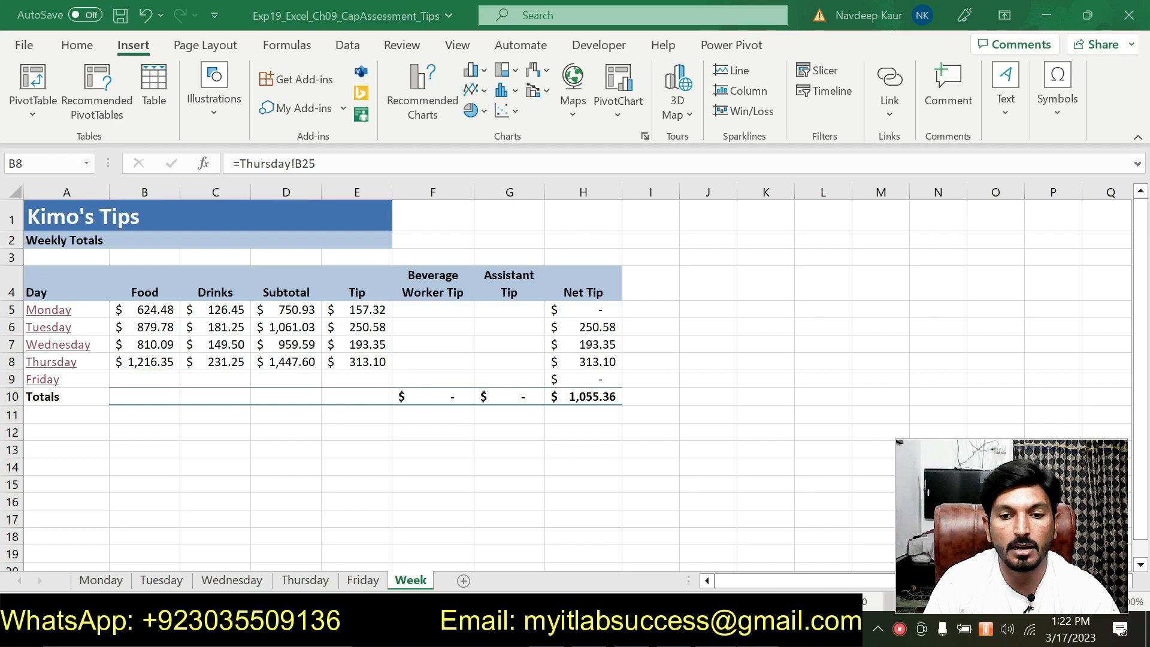
Switch to the Word instructions, clear the highlight from the step 12 text and highlight the step 13 instruction in turquoise.
key("alt+Tab")
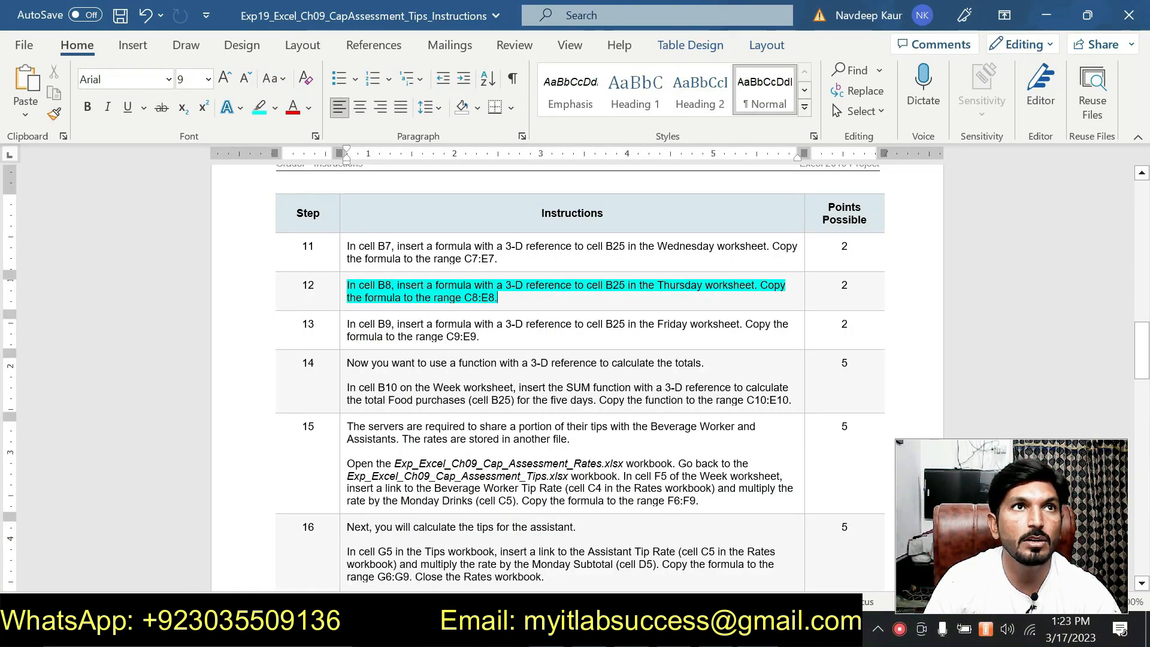
left_click_drag(347, 287, 497, 298)
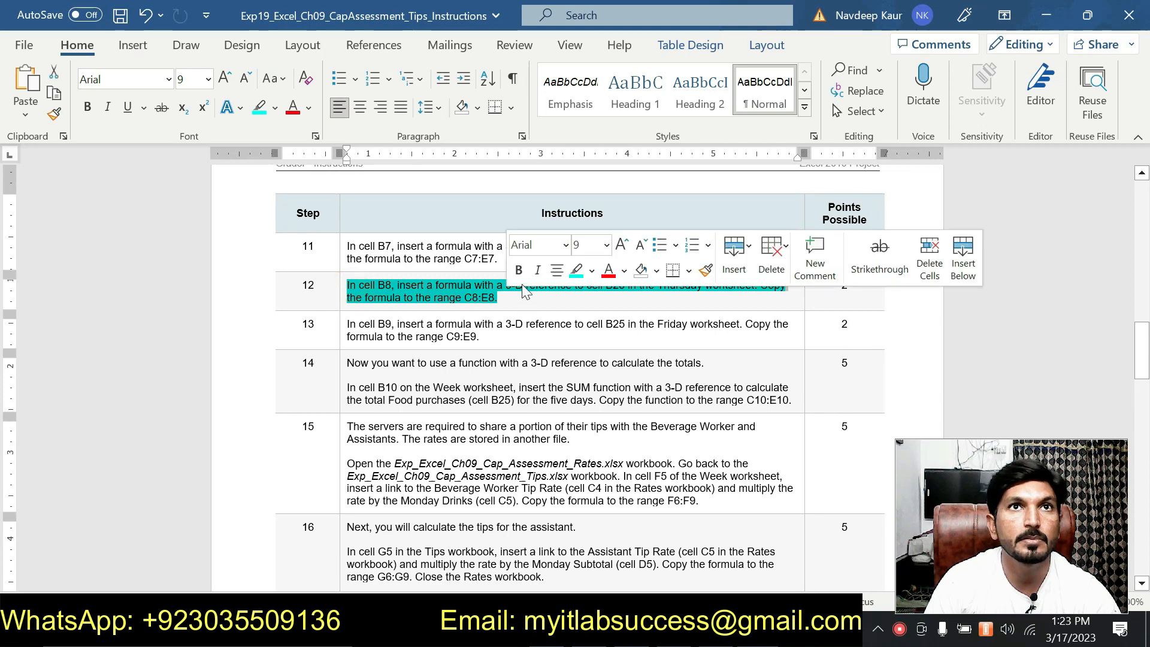
left_click(577, 270)
left_click_drag(497, 337, 348, 324)
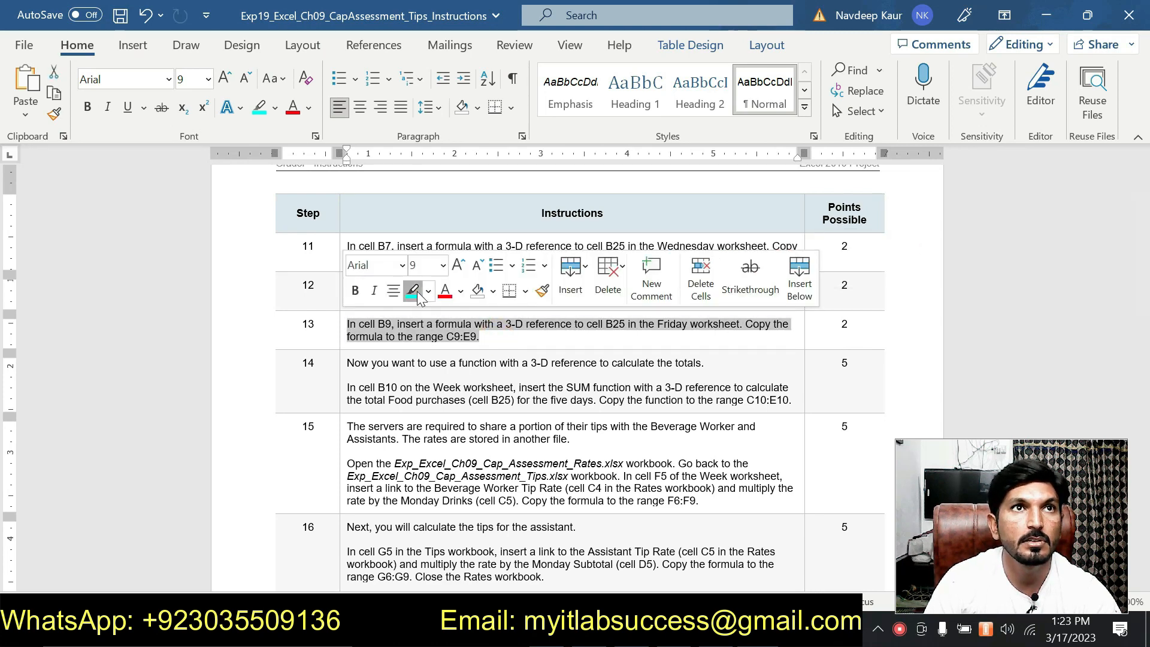
left_click(413, 292)
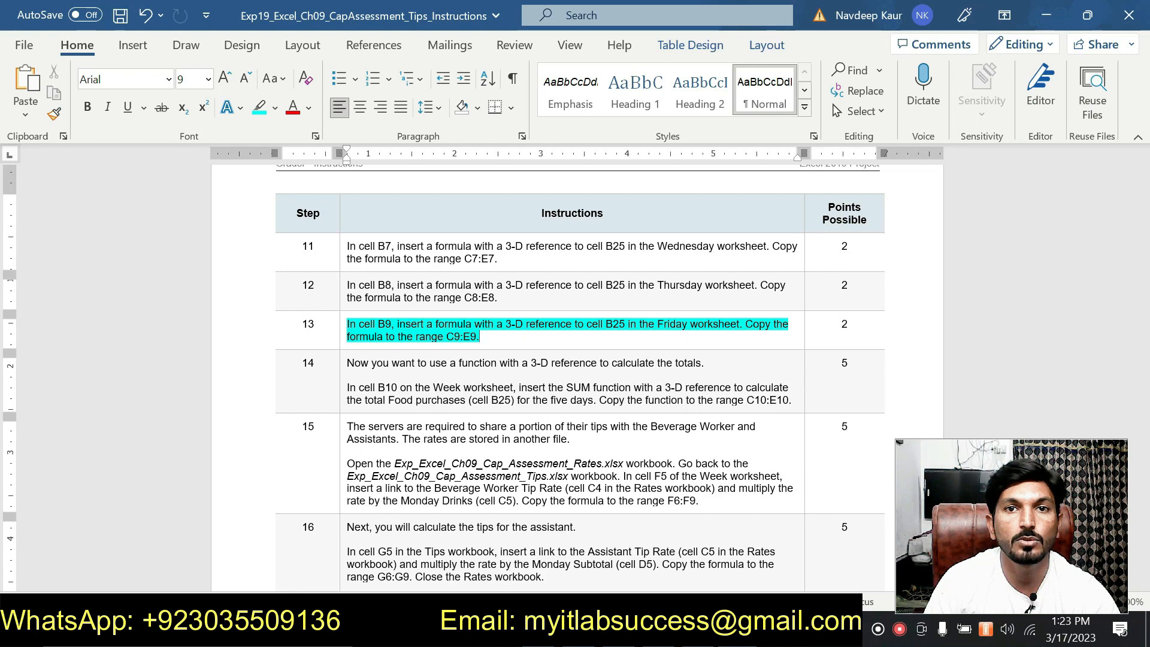
In the Excel workbook, enter =Friday!B25 in cell B9 of the Week worksheet and copy the formula across the range C9:E9.
left_click(740, 630)
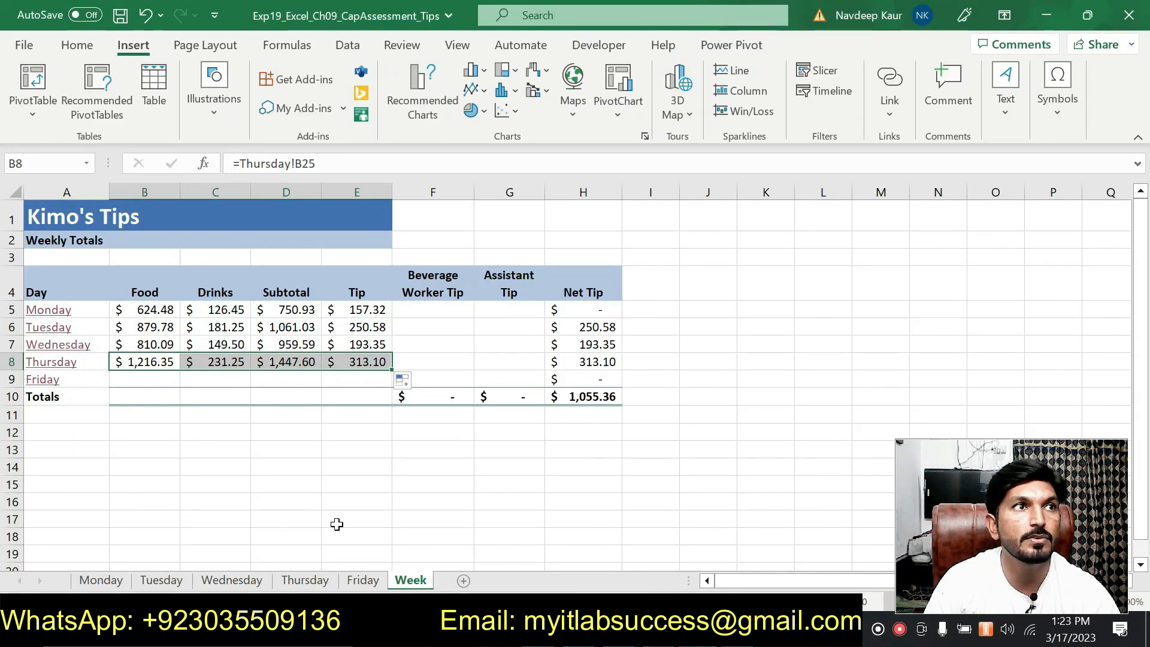
left_click(144, 378)
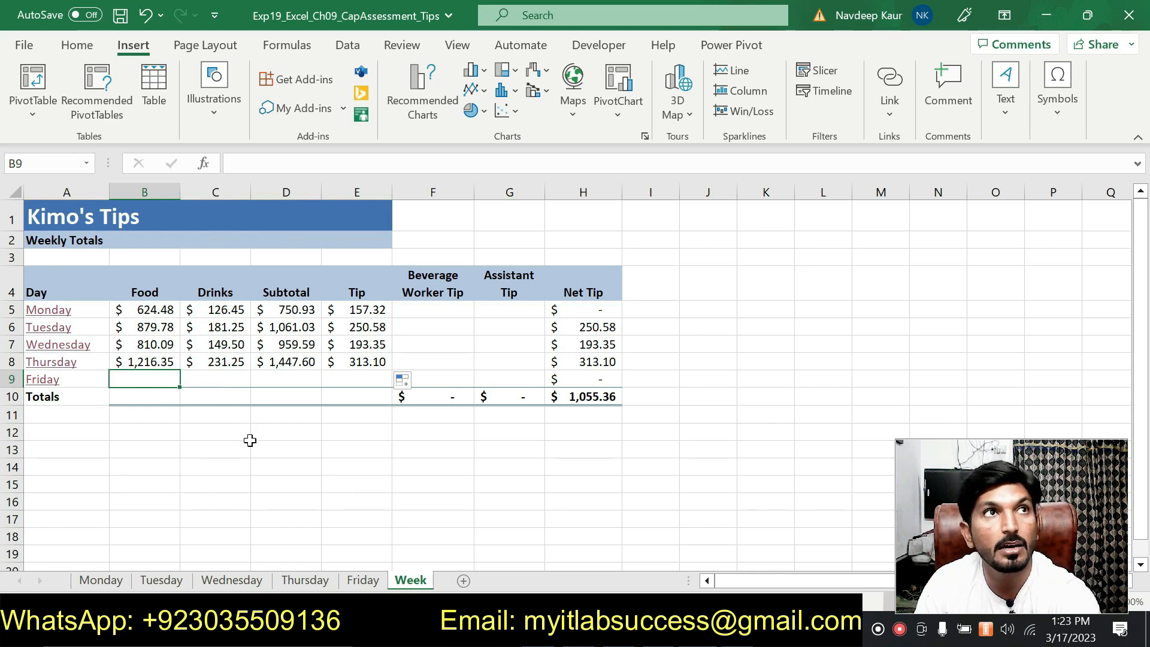
type("=")
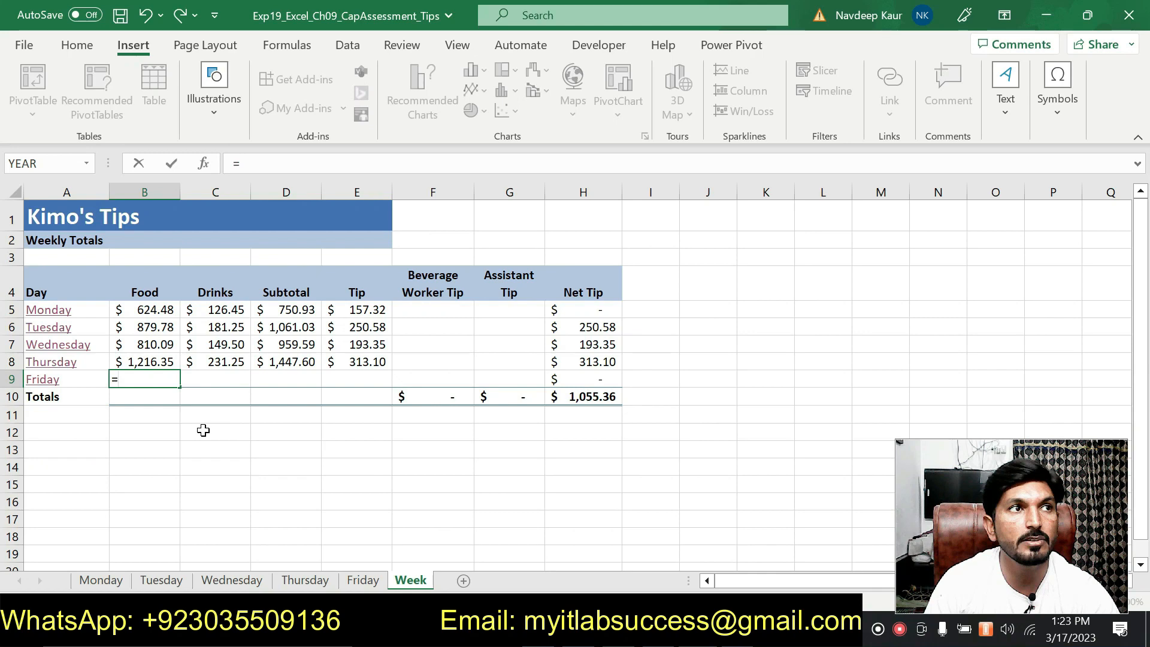
left_click(366, 581)
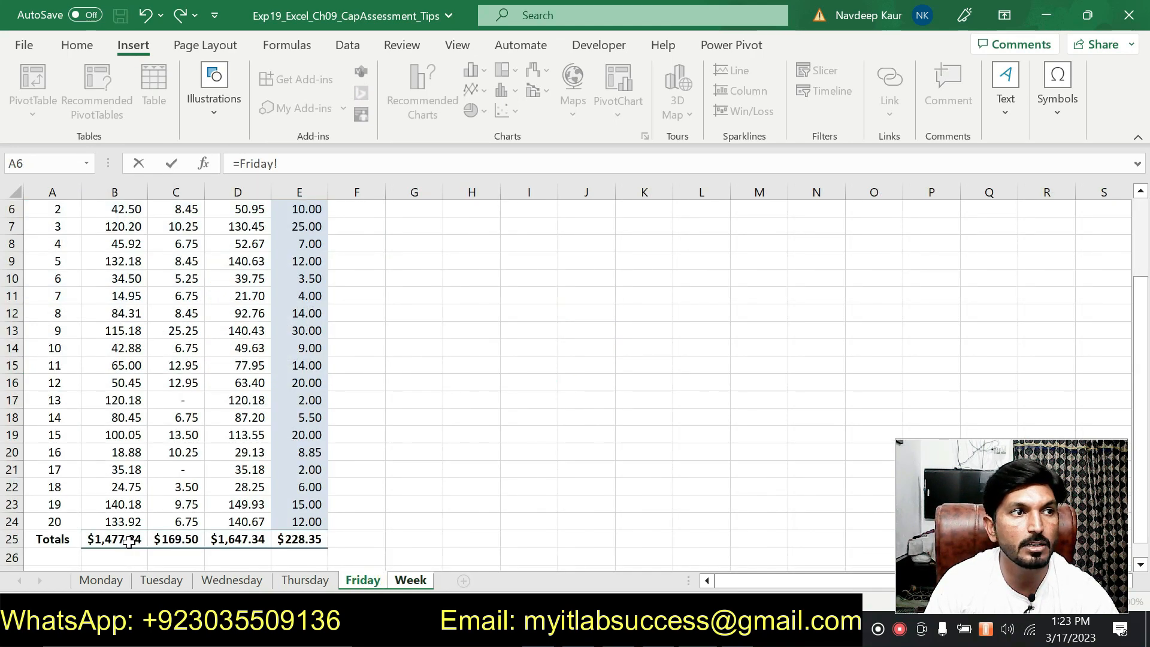
left_click(111, 543)
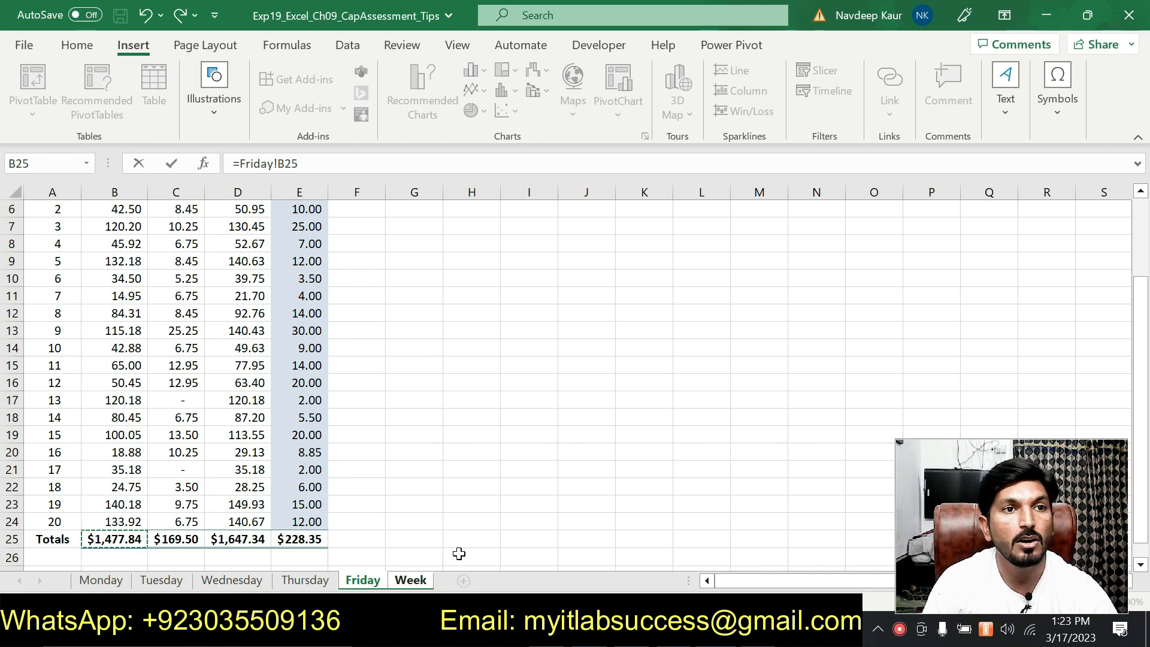
key("ctrl+Page_Down")
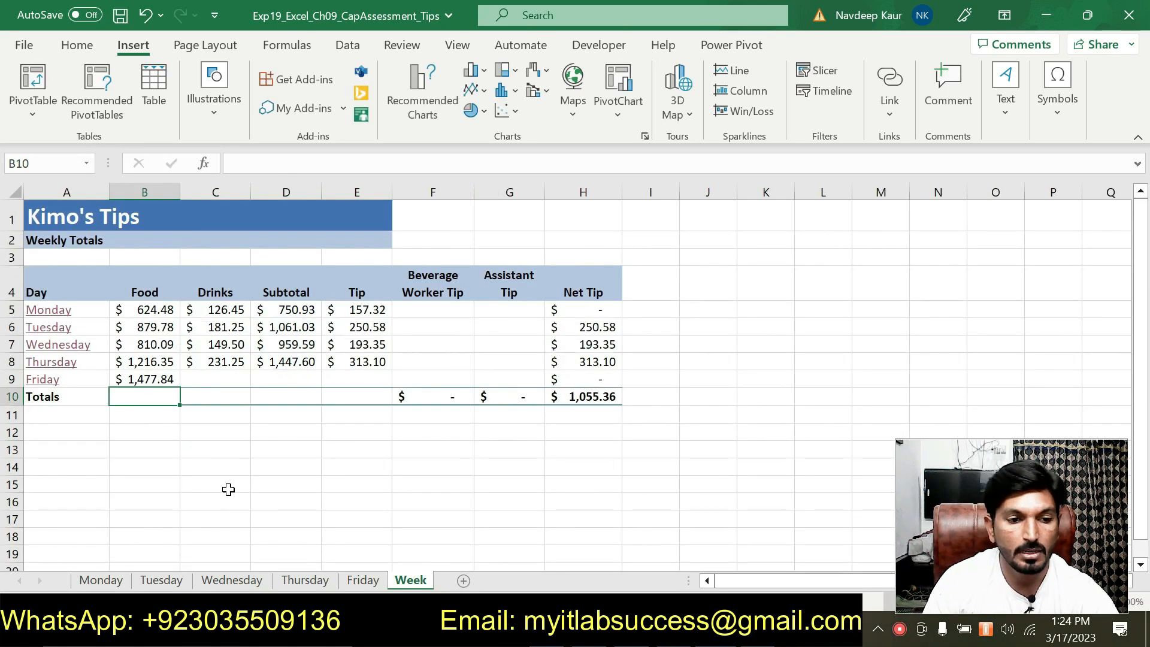
left_click(170, 379)
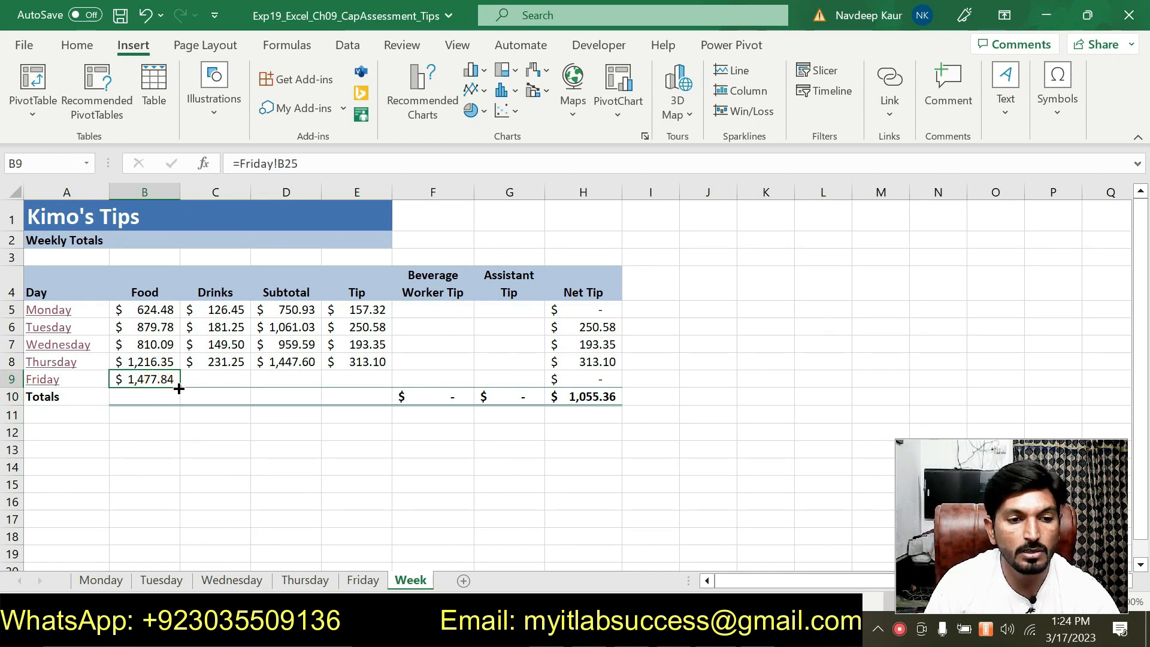
left_click_drag(179, 389, 378, 377)
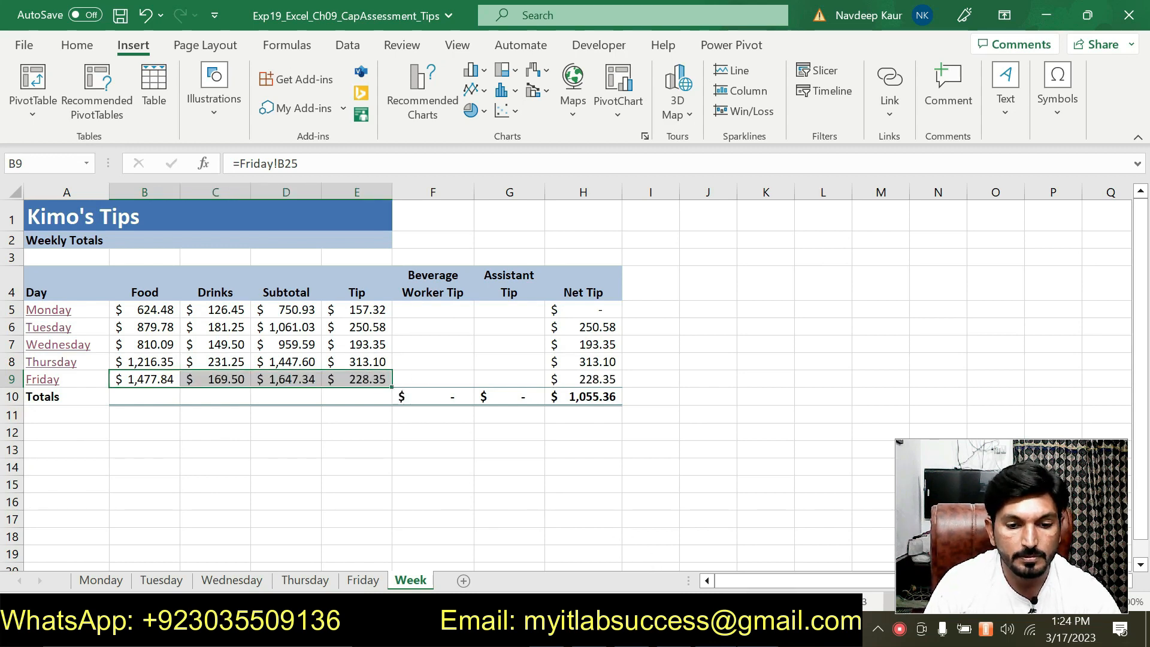
Switch to the Word instructions and remove the highlight from the step 13 text.
key("alt+Tab")
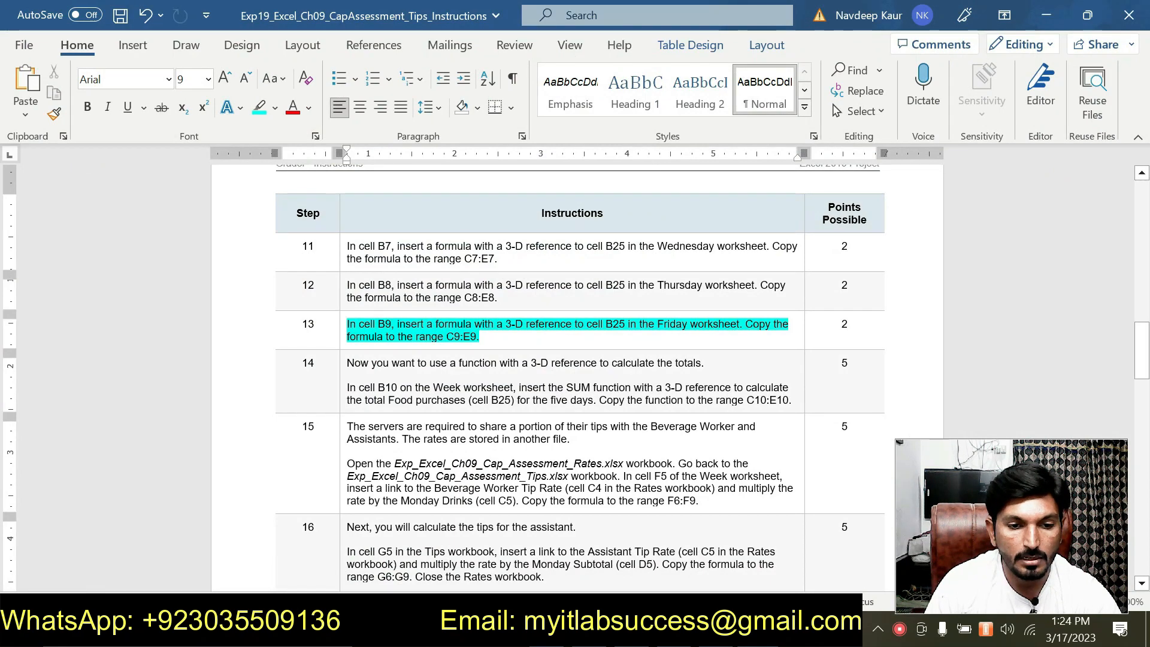
left_click_drag(497, 336, 348, 325)
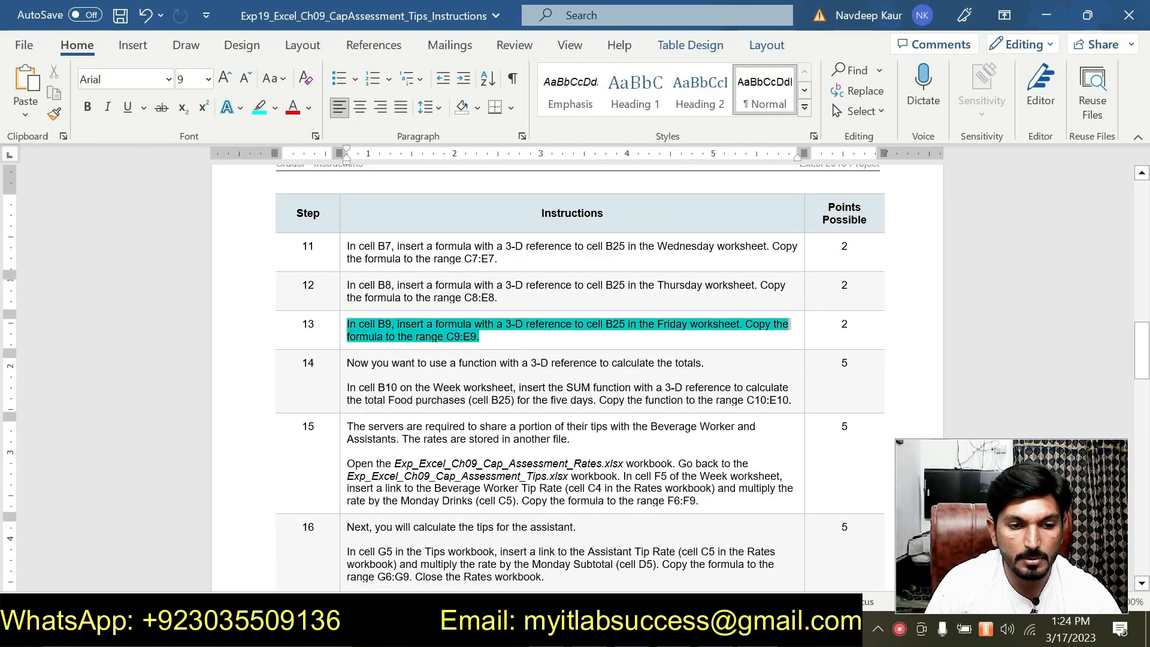
left_click(423, 300)
Highlight the step 14 instruction about inserting the SUM function with a 3-D reference in cell B10 in turquoise.
scroll(426, 301, "down", 15)
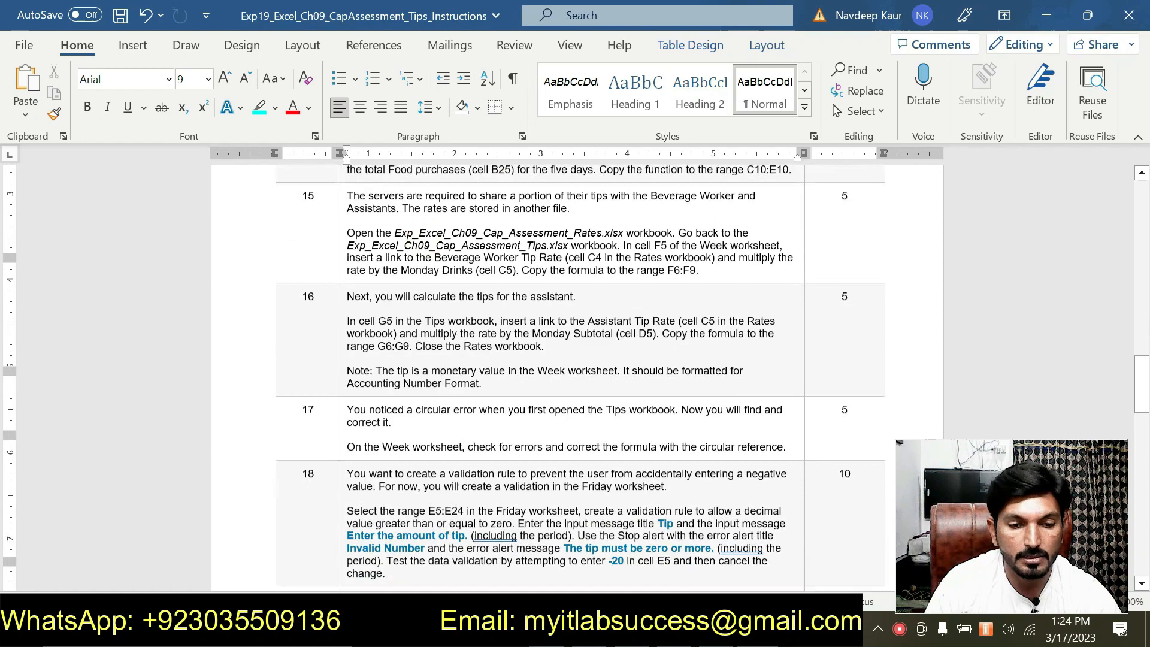
scroll(426, 301, "down", 5)
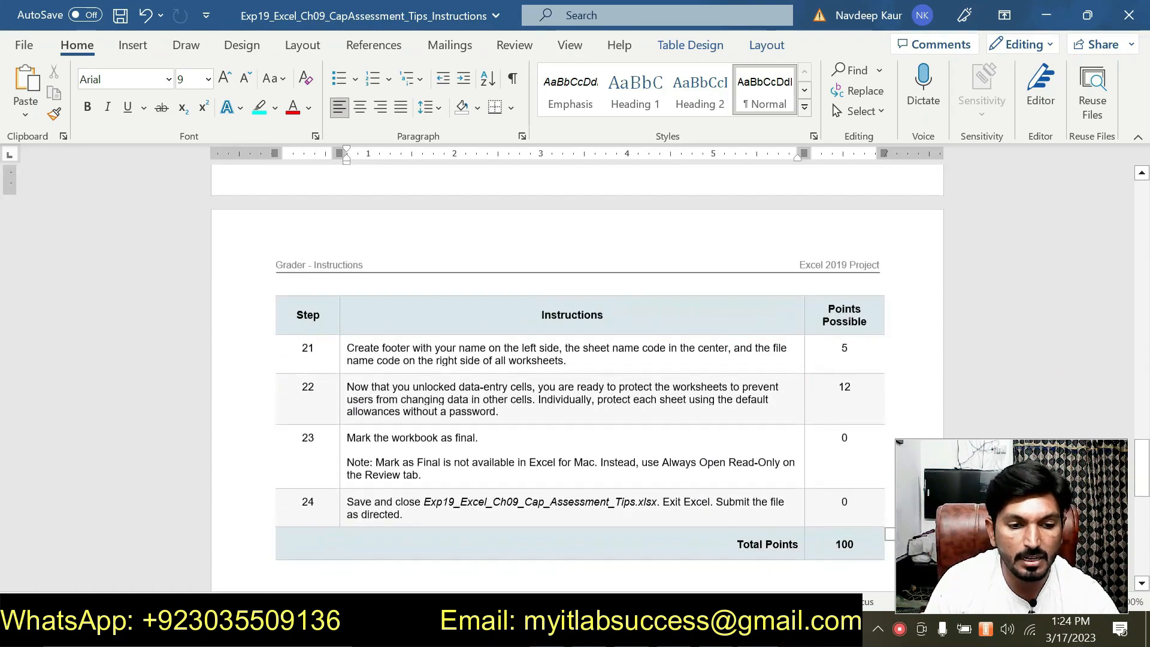
scroll(425, 300, "up", 20)
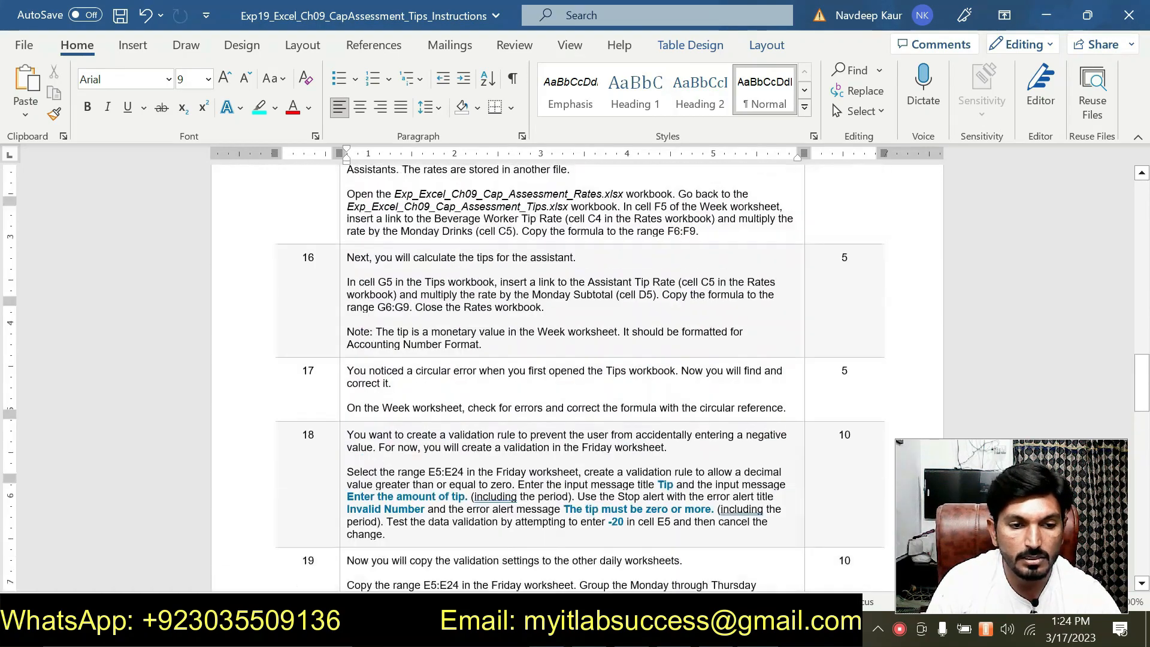
scroll(514, 410, "up", 4)
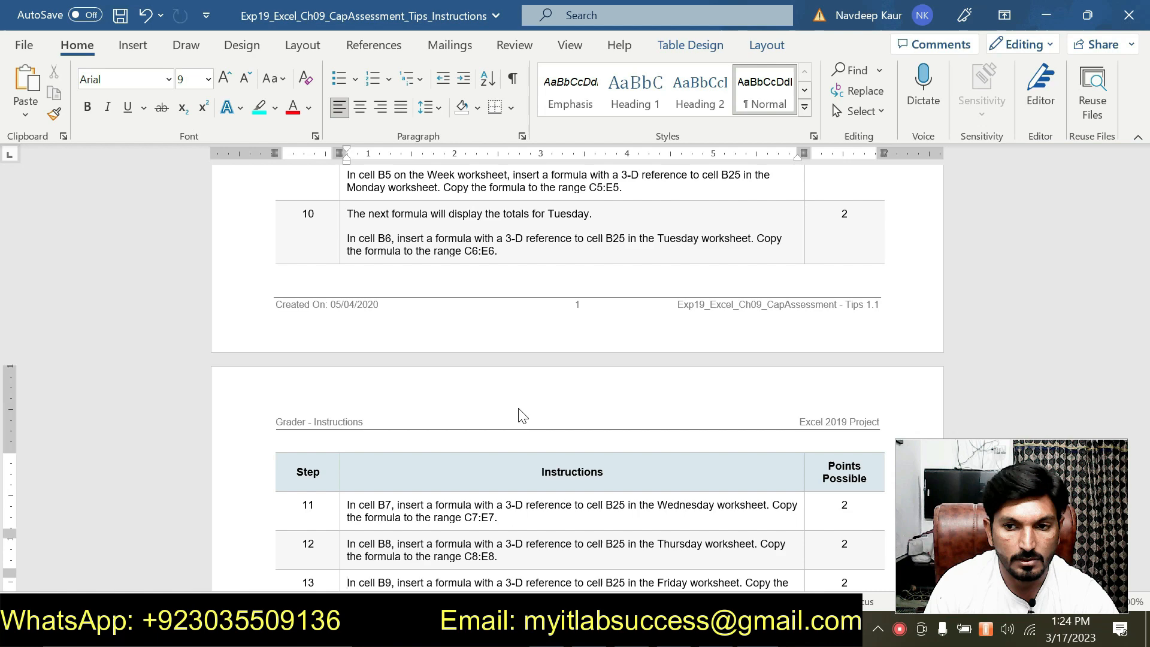
scroll(507, 412, "down", 5)
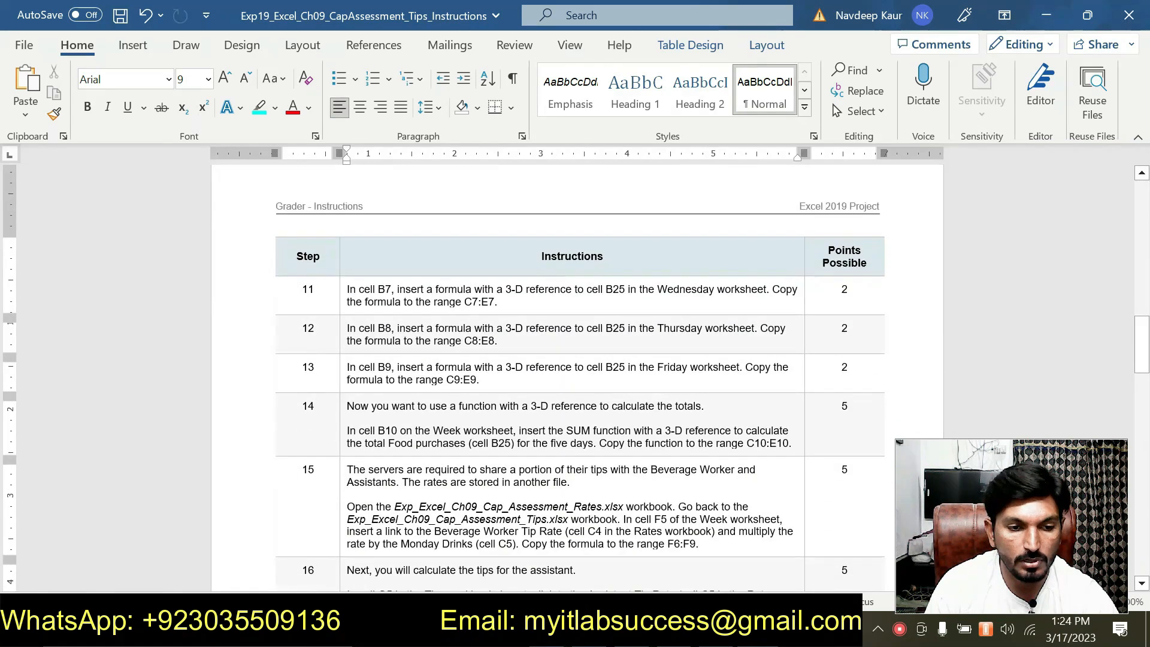
scroll(508, 412, "down", 2)
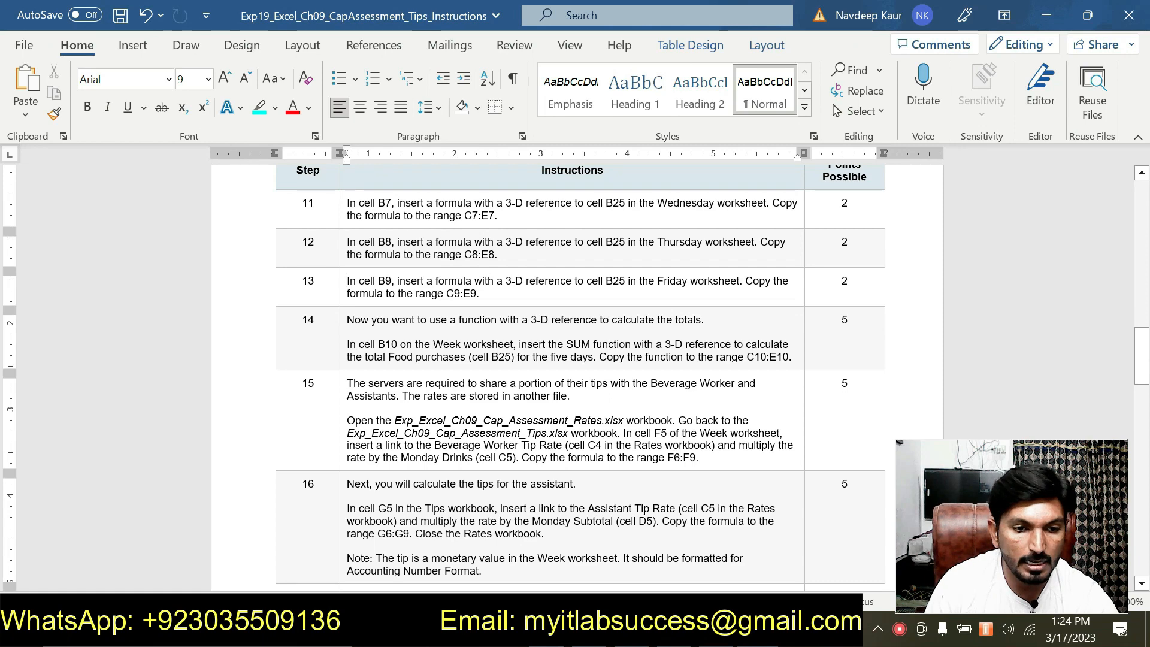
left_click(503, 295)
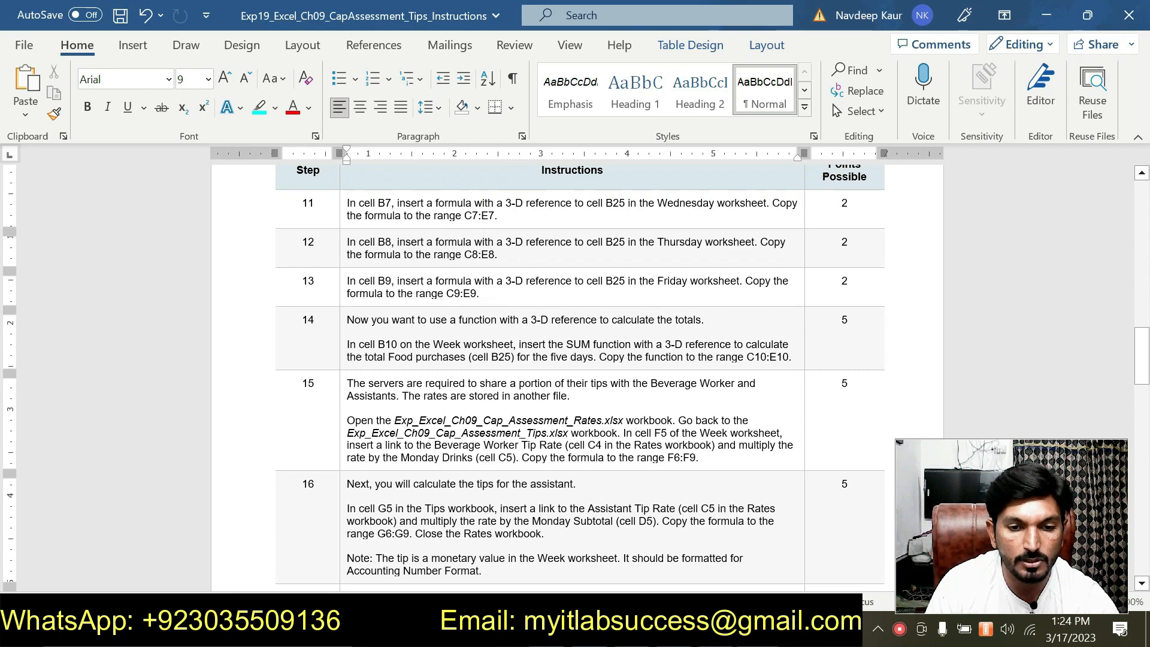
left_click_drag(793, 357, 348, 345)
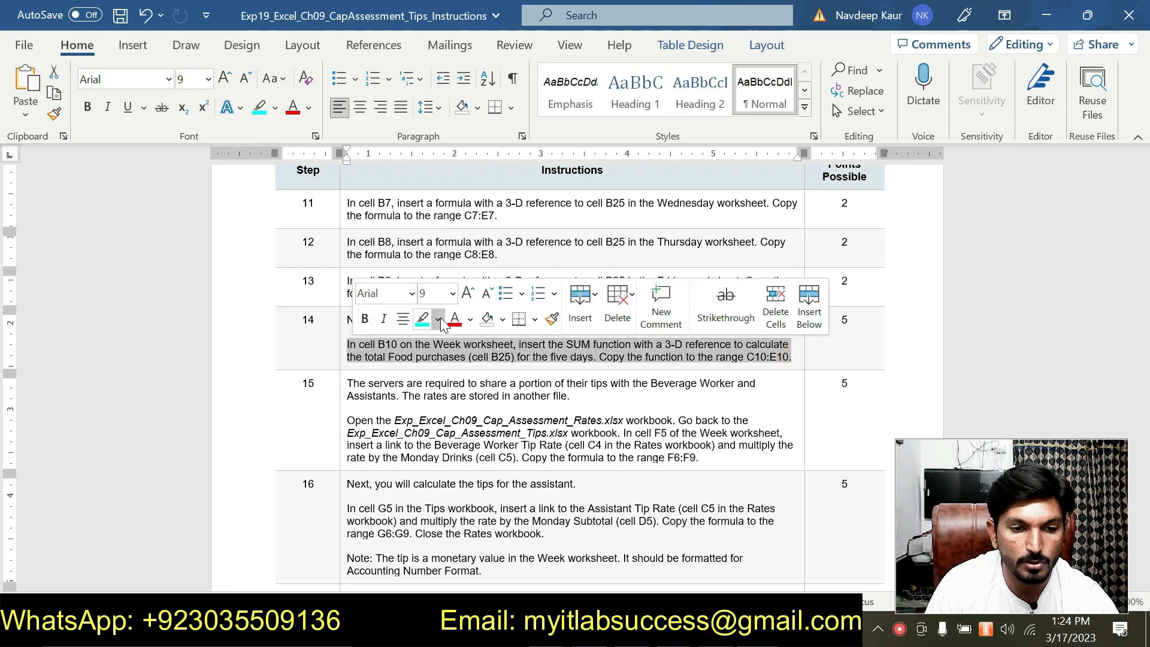
left_click(439, 320)
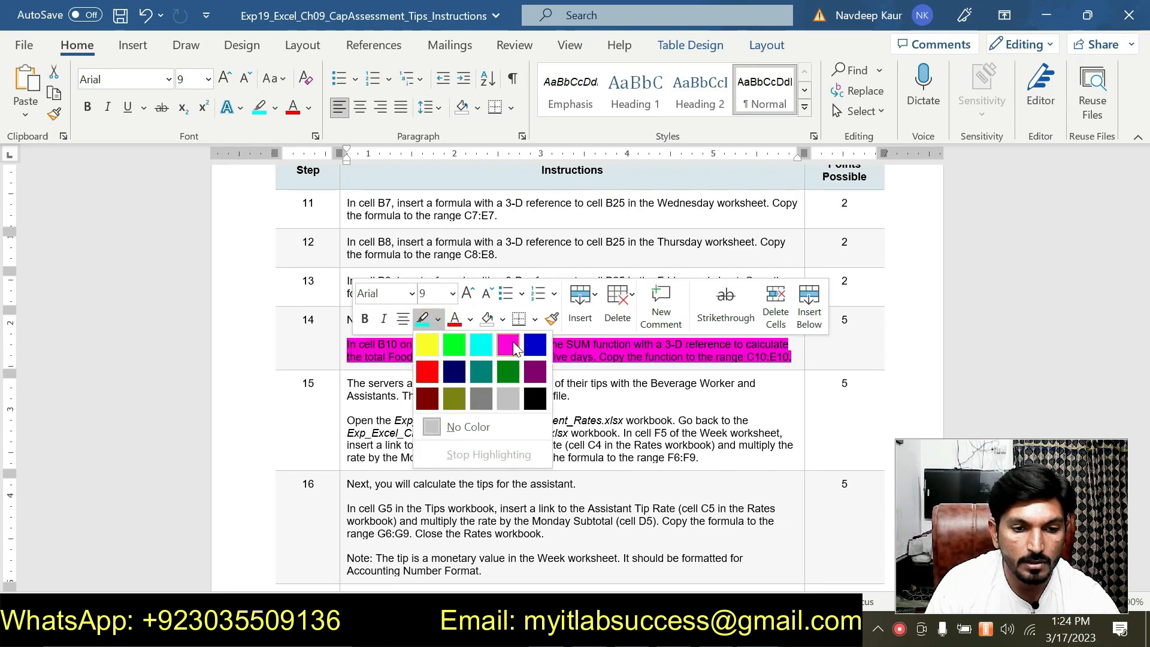
left_click(481, 345)
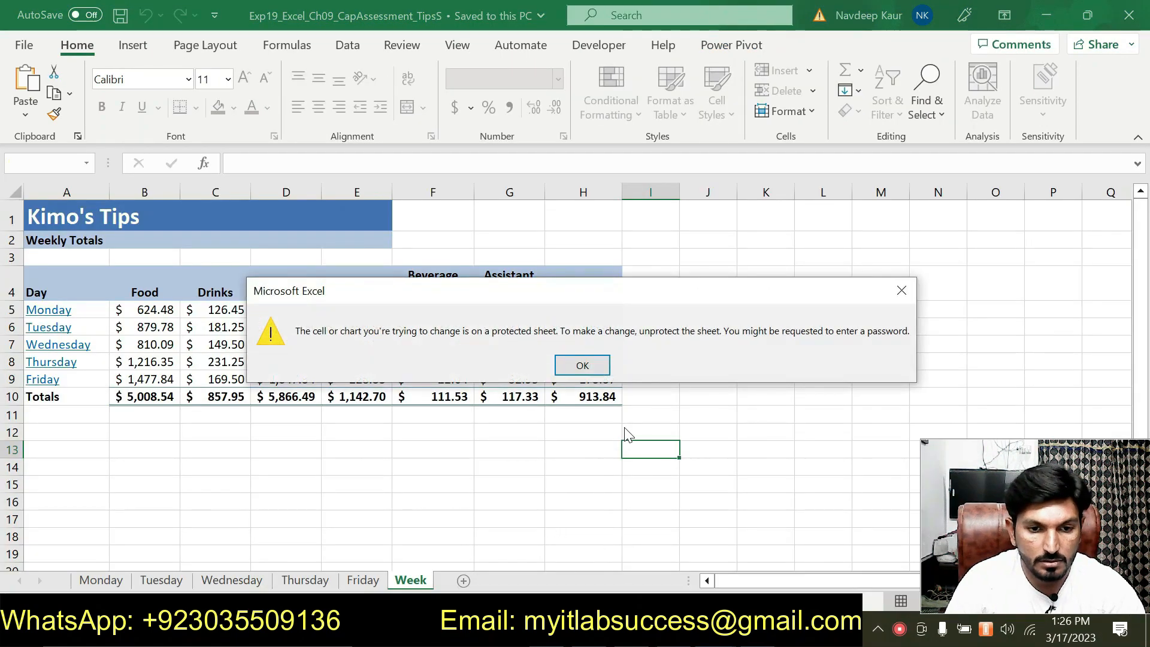
Dismiss the protected-sheet message and review the row 25 totals on the Monday to Friday worksheets against the step 14 instruction, ending on Week.
left_click(897, 291)
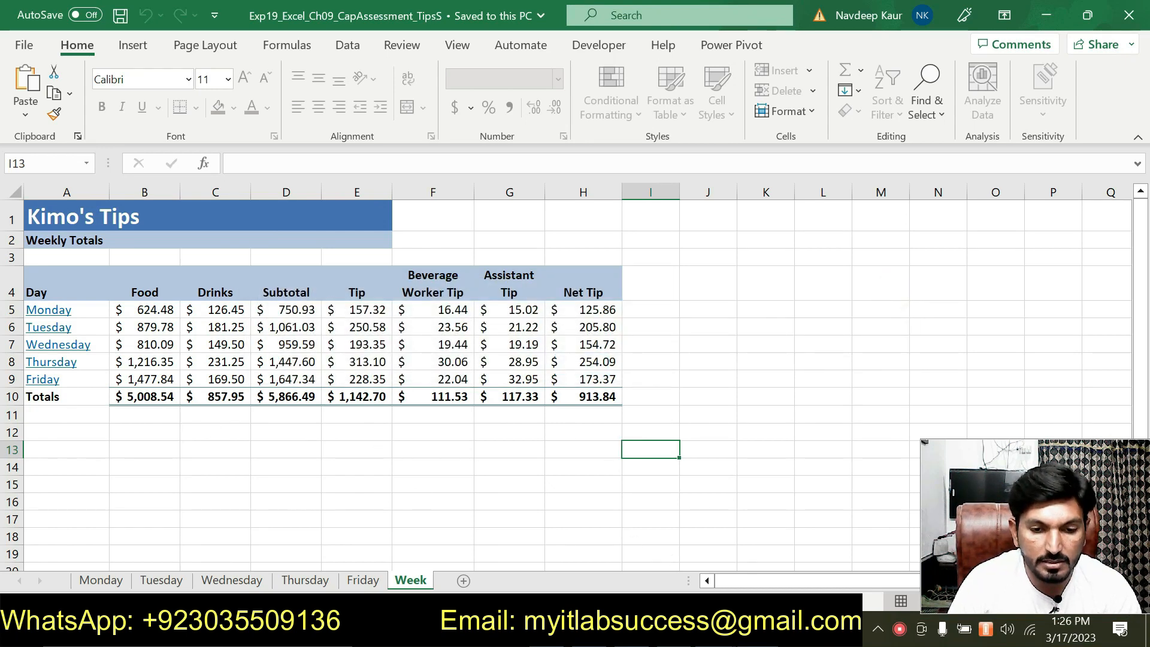
key("alt+Tab")
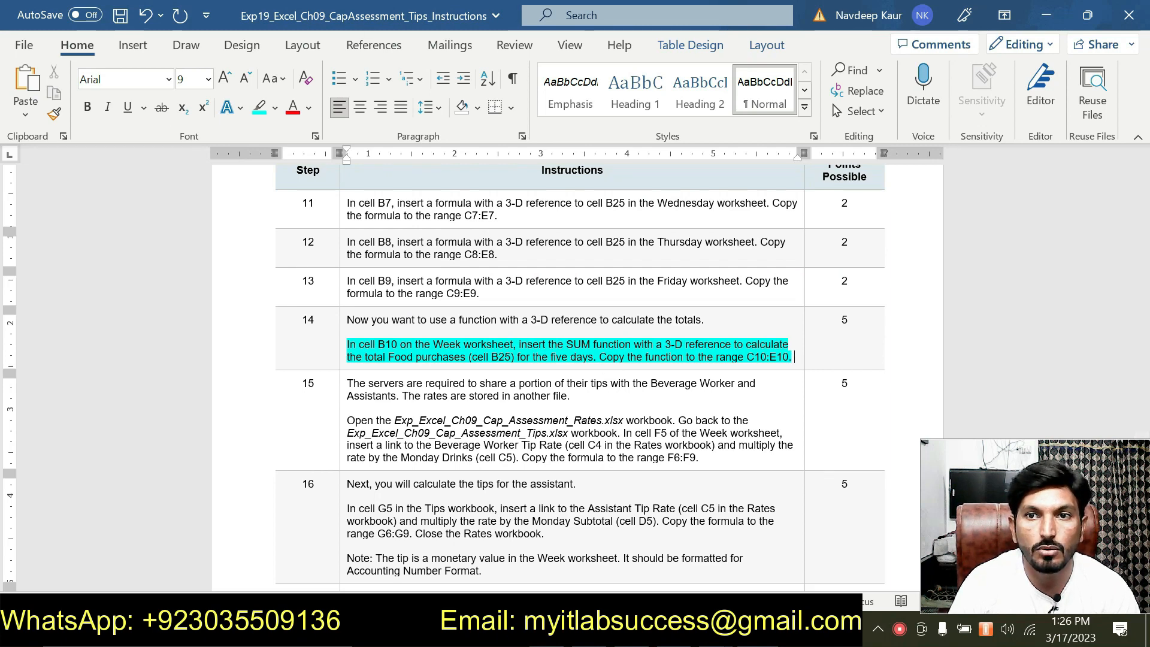
key("alt+Tab")
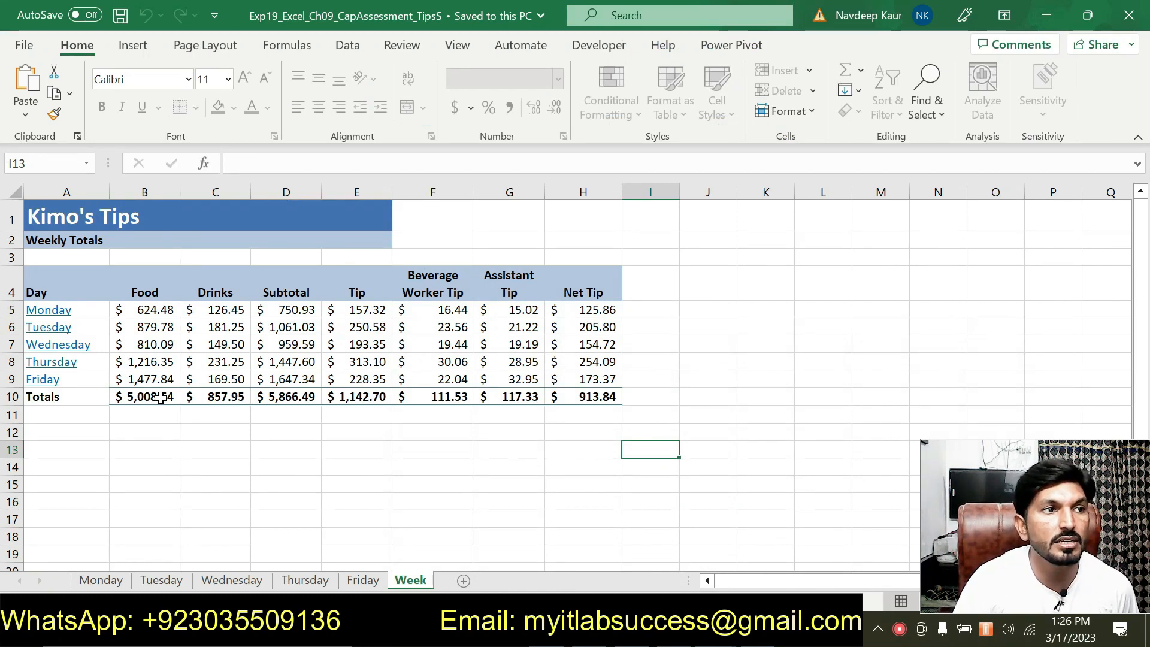
left_click(101, 581)
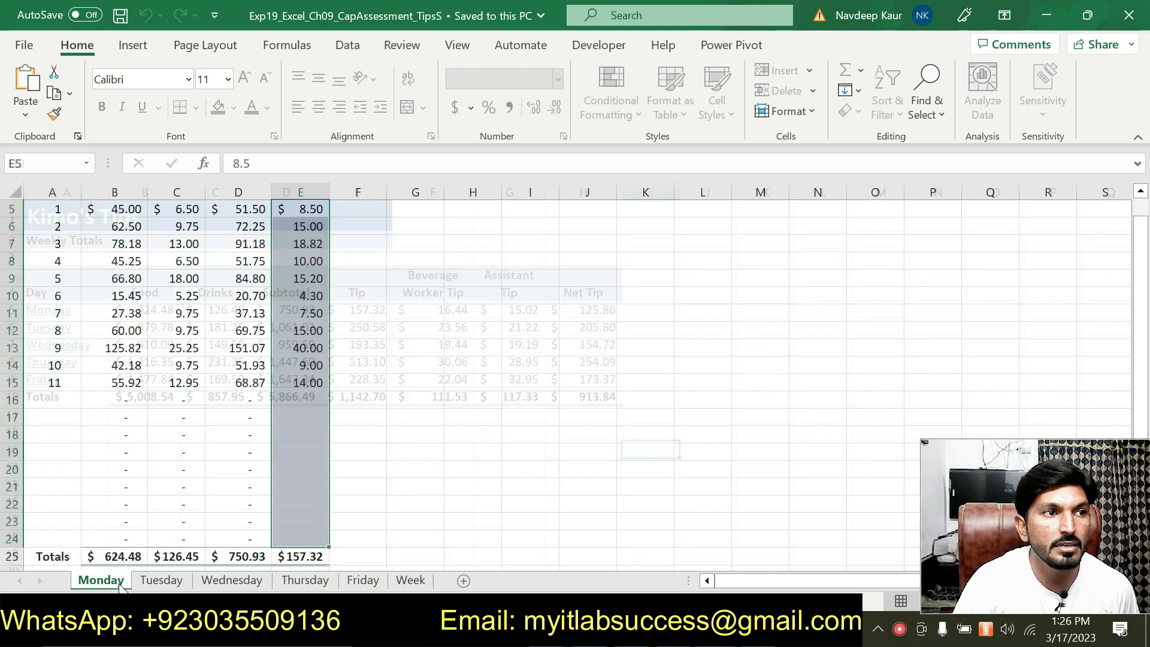
left_click(162, 579)
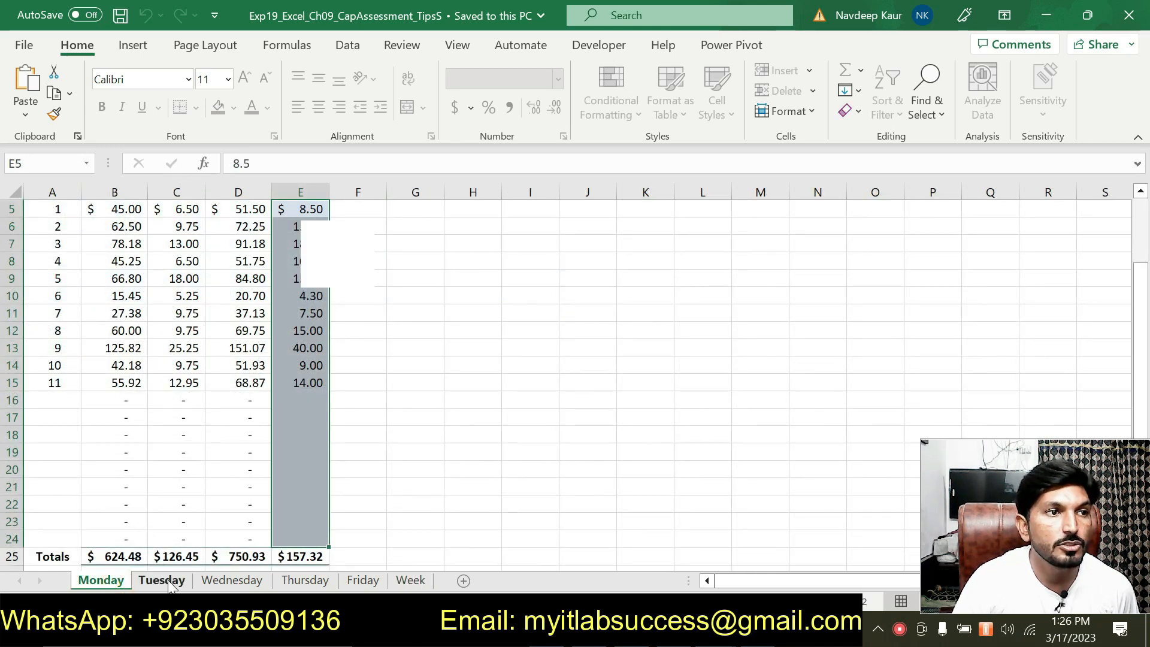
left_click(234, 584)
scroll(135, 546, "down", 1)
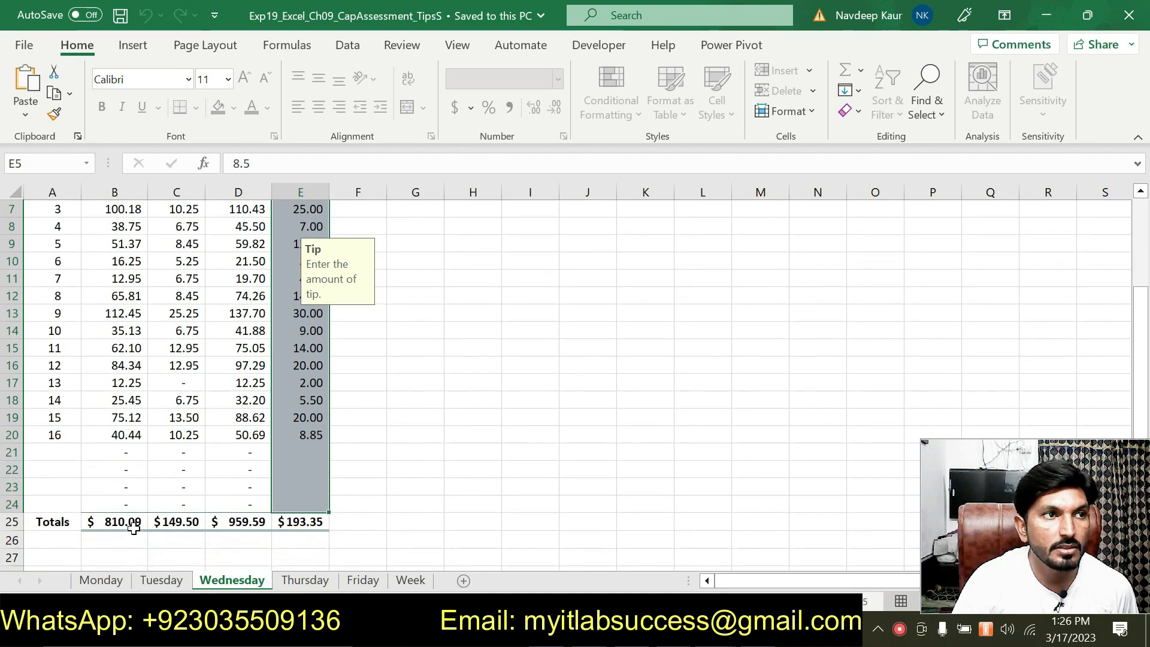
left_click(305, 580)
scroll(112, 548, "down", 2)
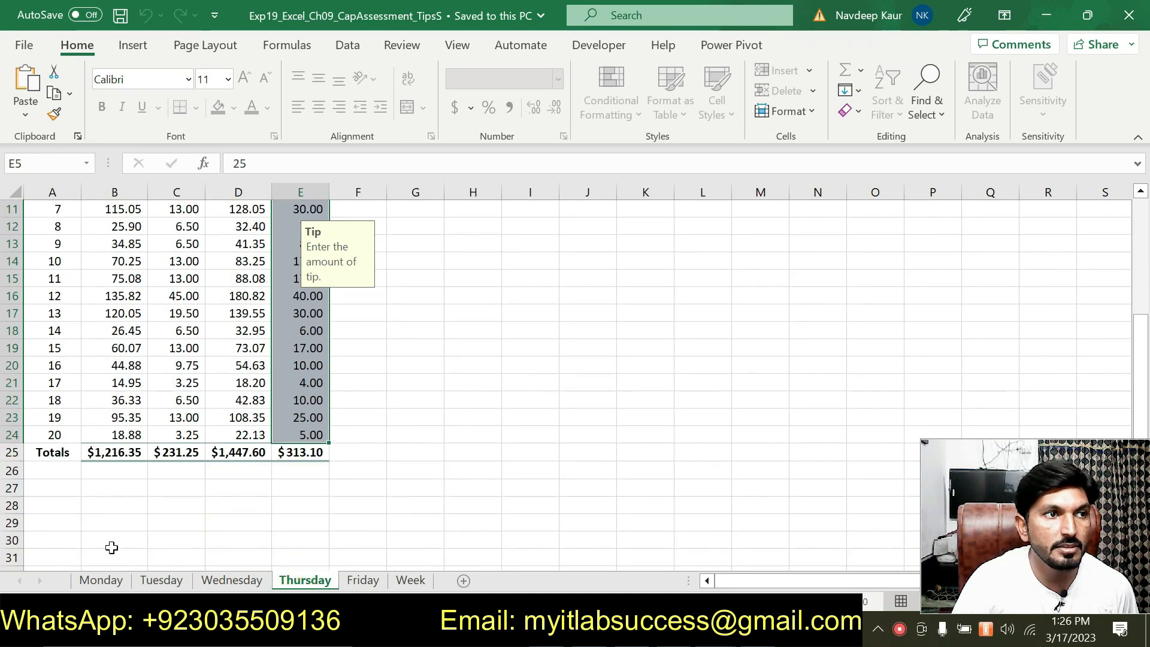
left_click(363, 580)
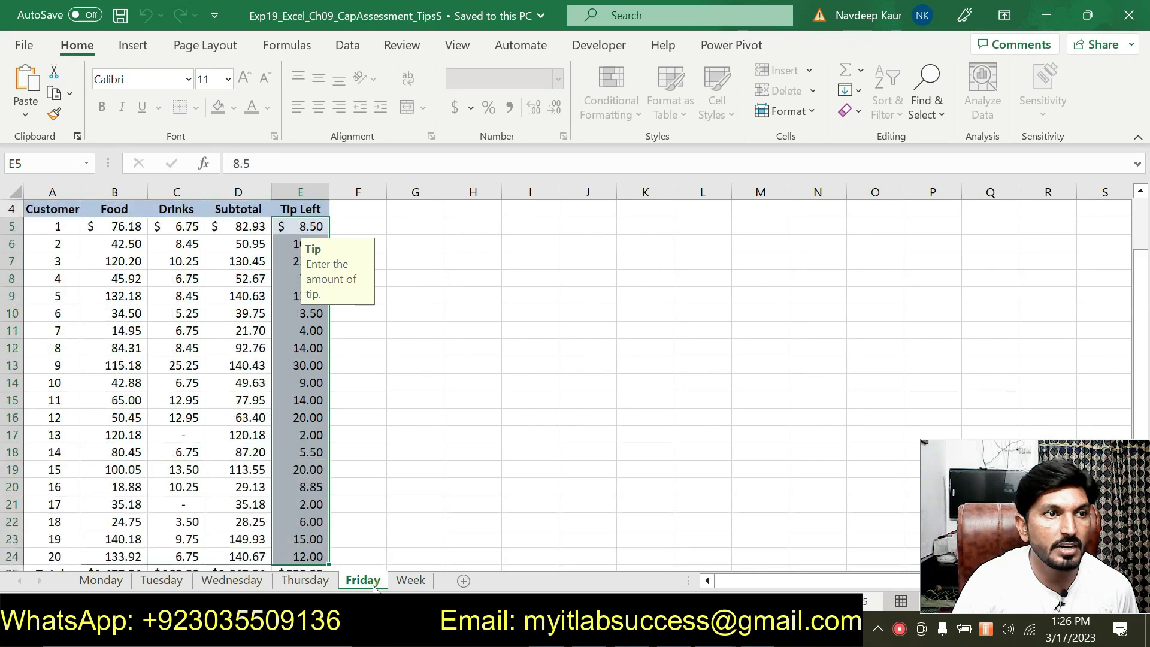
left_click(410, 580)
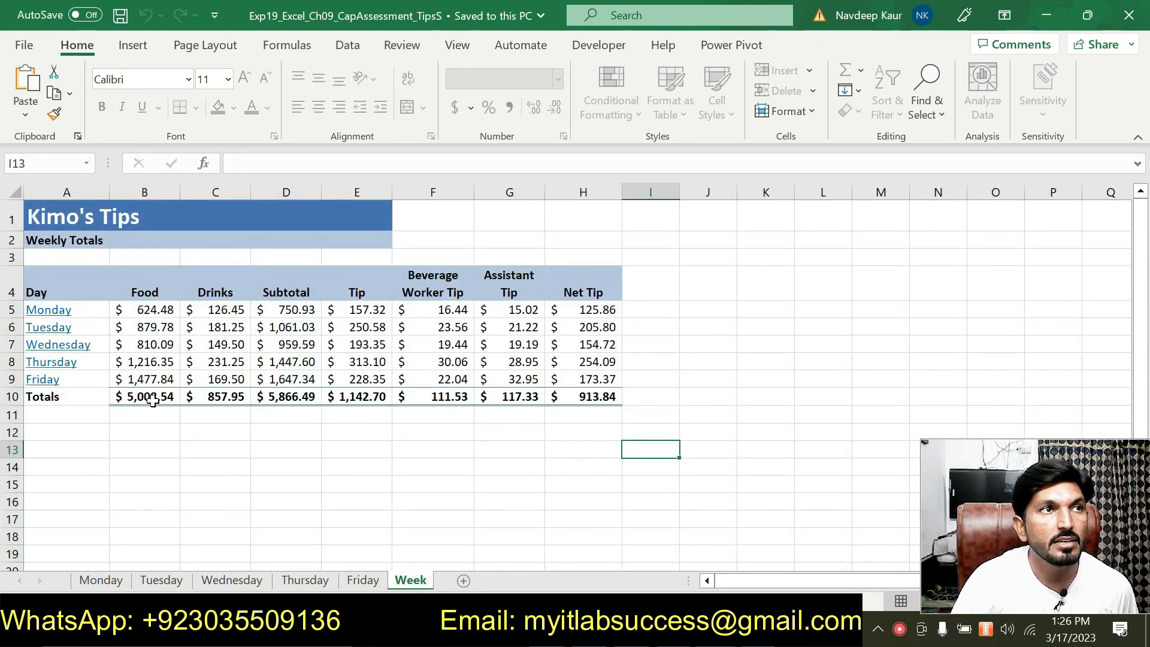
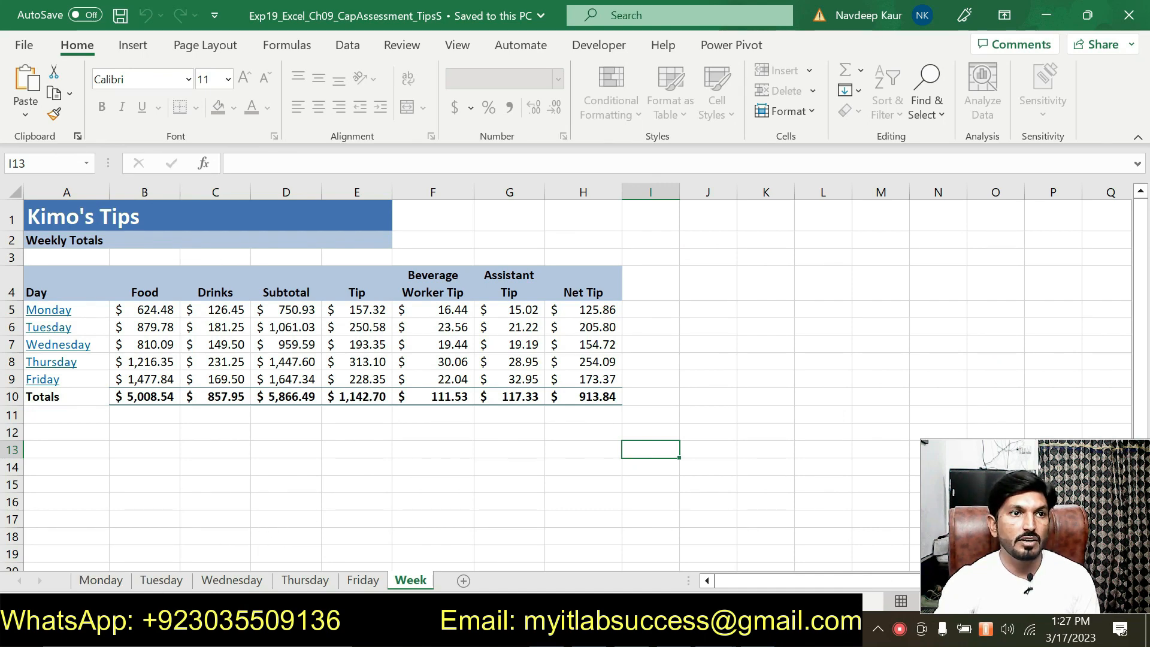
Switch to the Word instructions, clear the highlight from the step 14 instruction and highlight the whole step 15 text in turquoise.
key("alt+Tab")
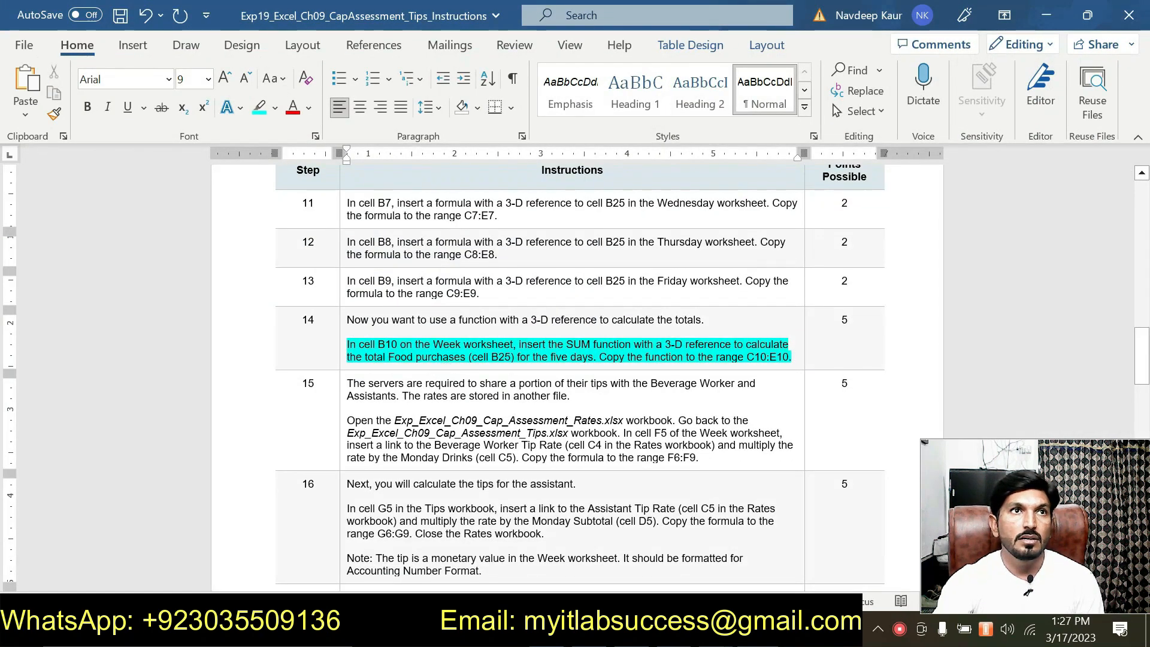
left_click_drag(342, 347, 790, 357)
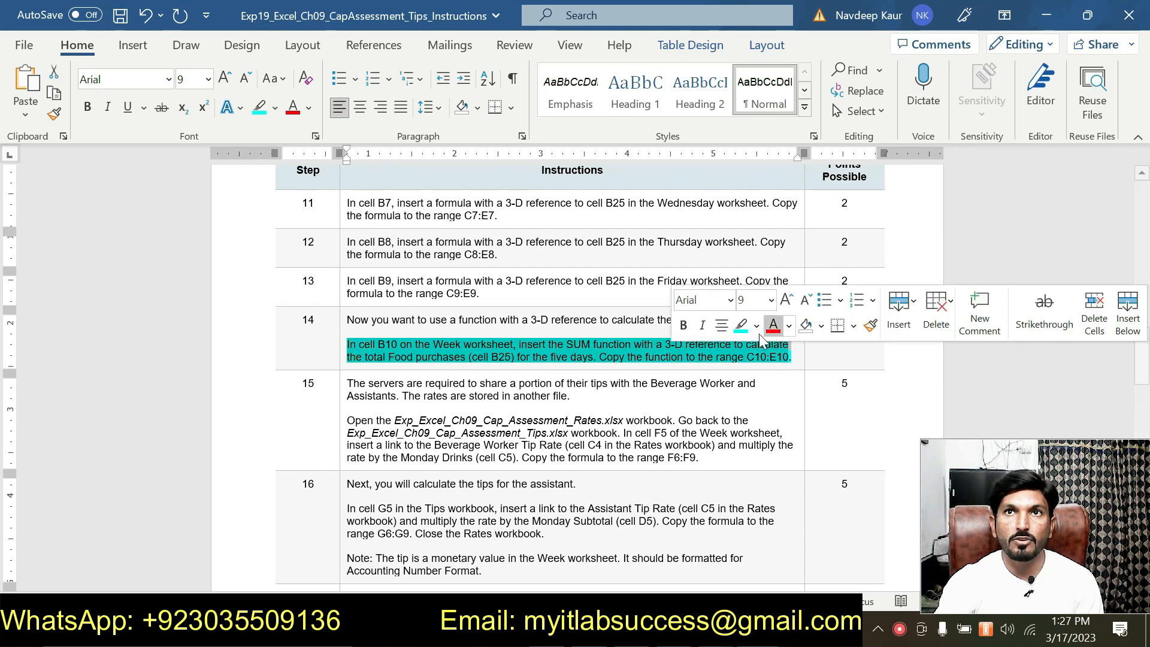
left_click(742, 326)
scroll(601, 417, "down", 1)
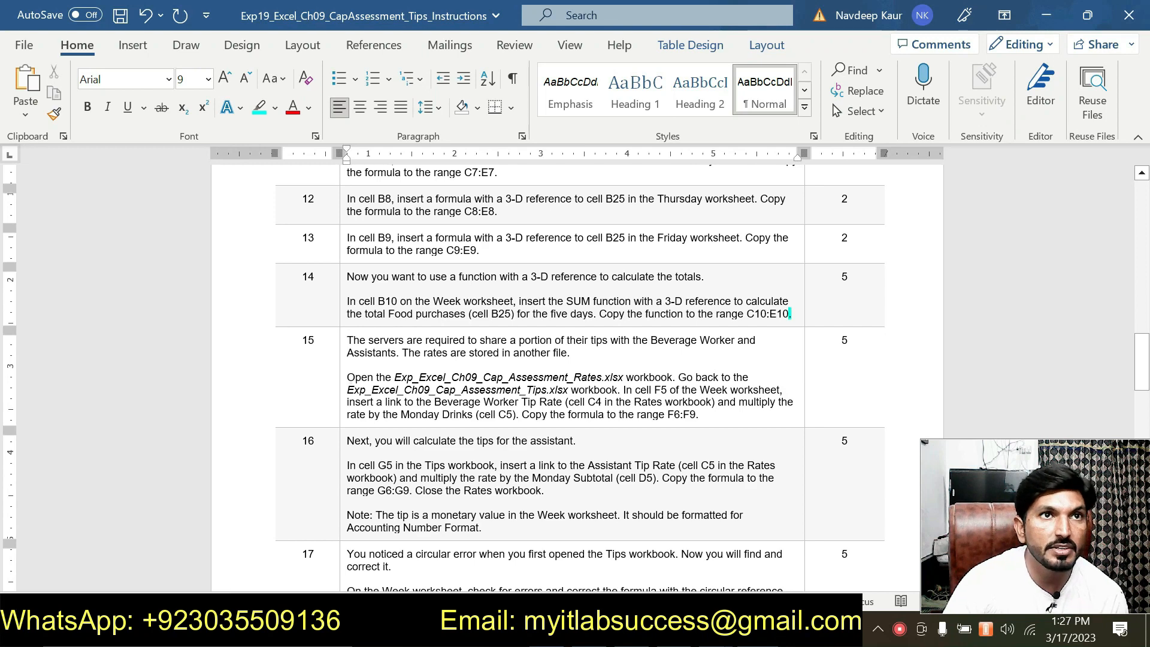
left_click_drag(682, 414, 348, 388)
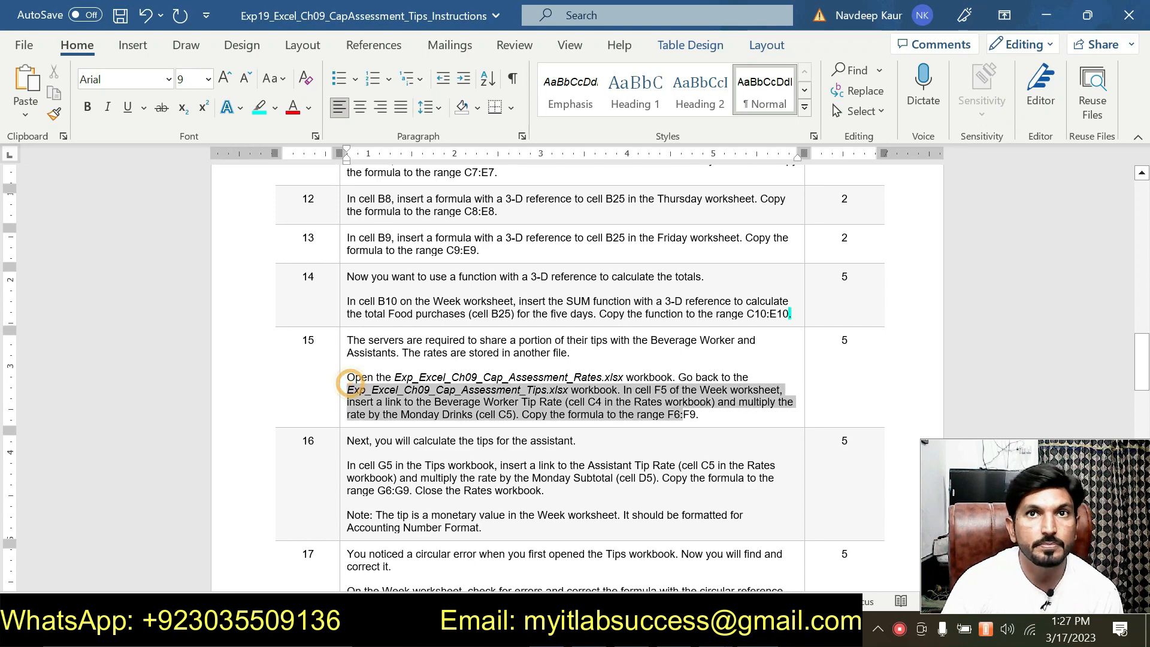
left_click(590, 413)
left_click_drag(348, 340, 701, 416)
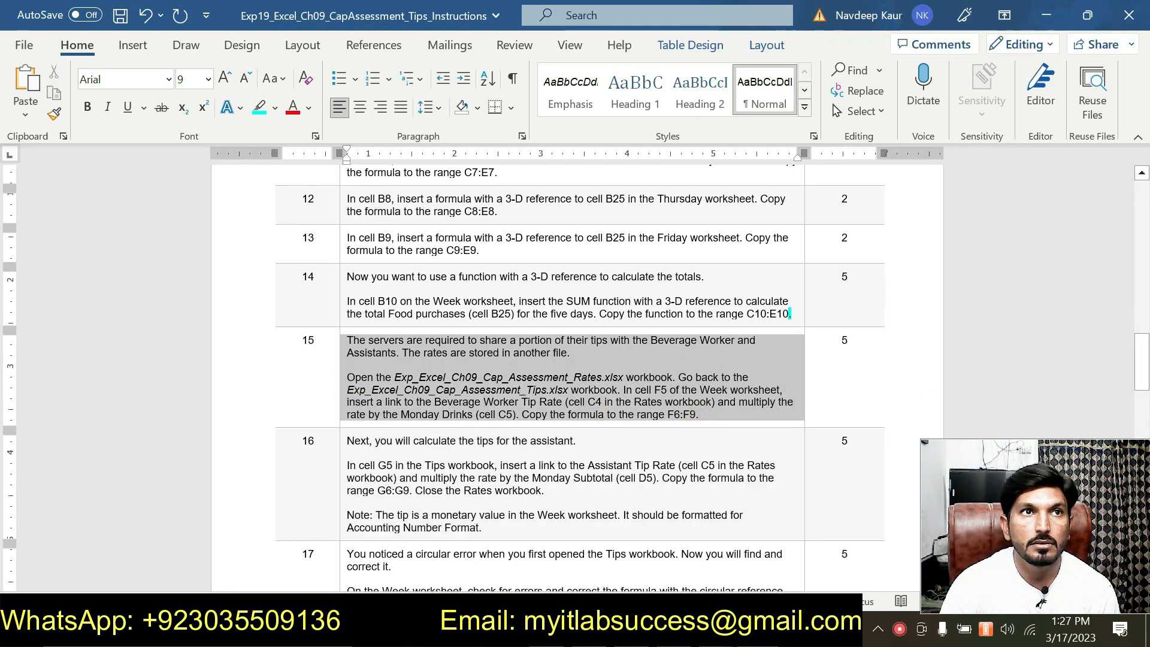
left_click(425, 358)
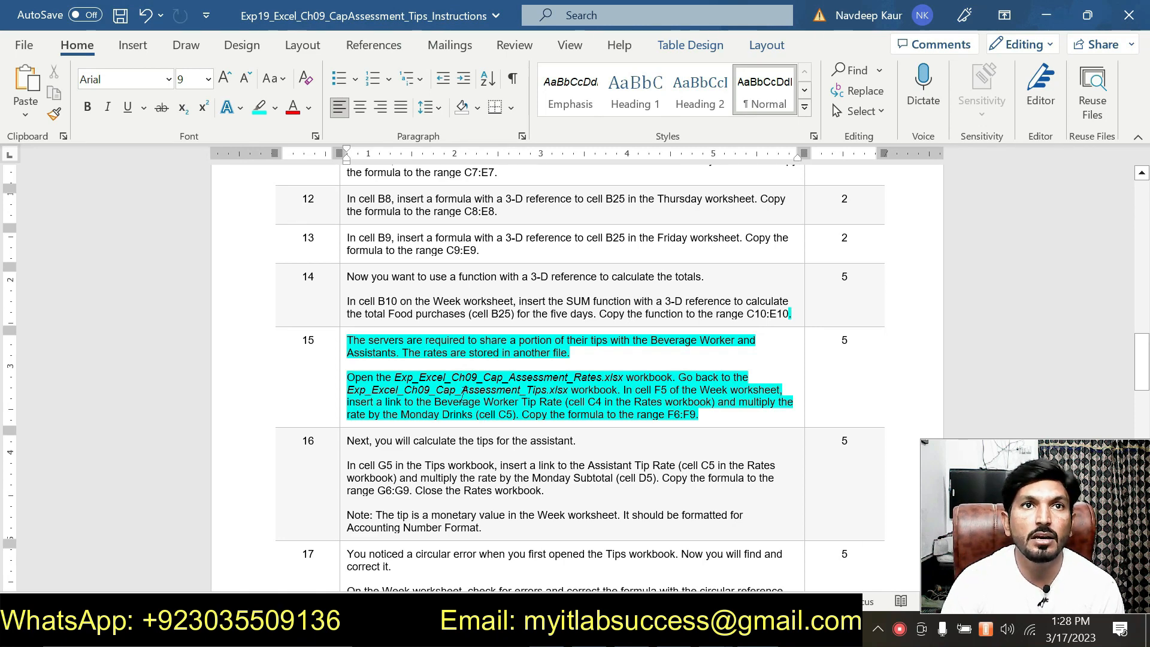
Compare the step 15 instruction about linking the Beverage Worker Tip Rate with the Beverage Worker Tip column on the Week worksheet in Excel.
left_click_drag(496, 389, 528, 390)
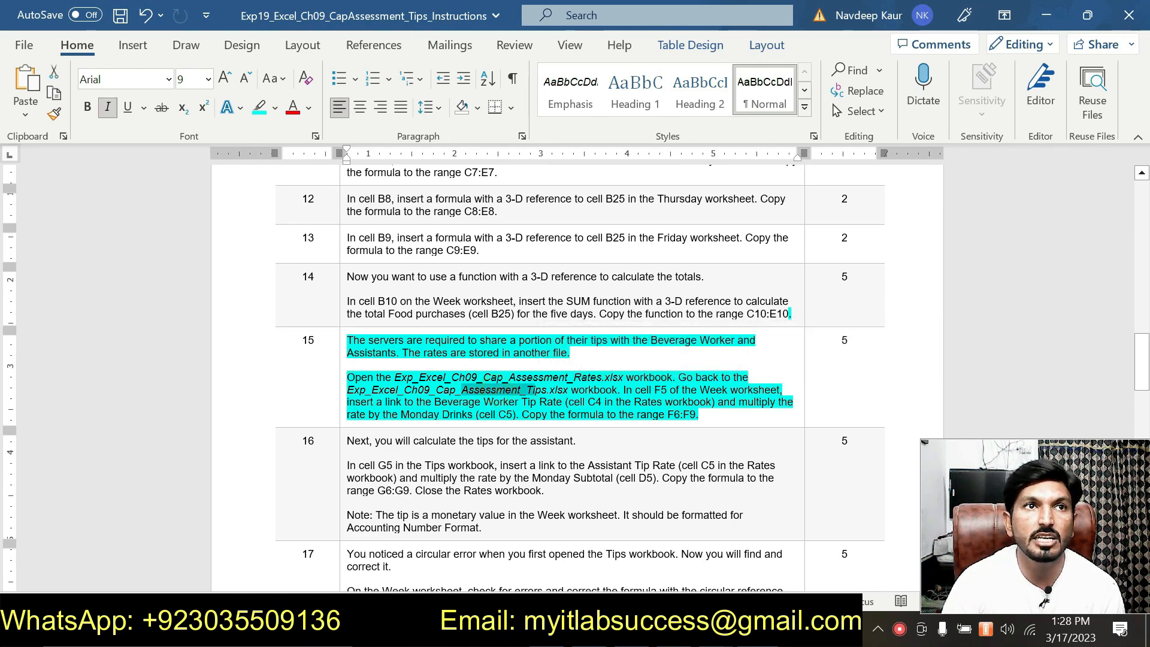
left_click(364, 398)
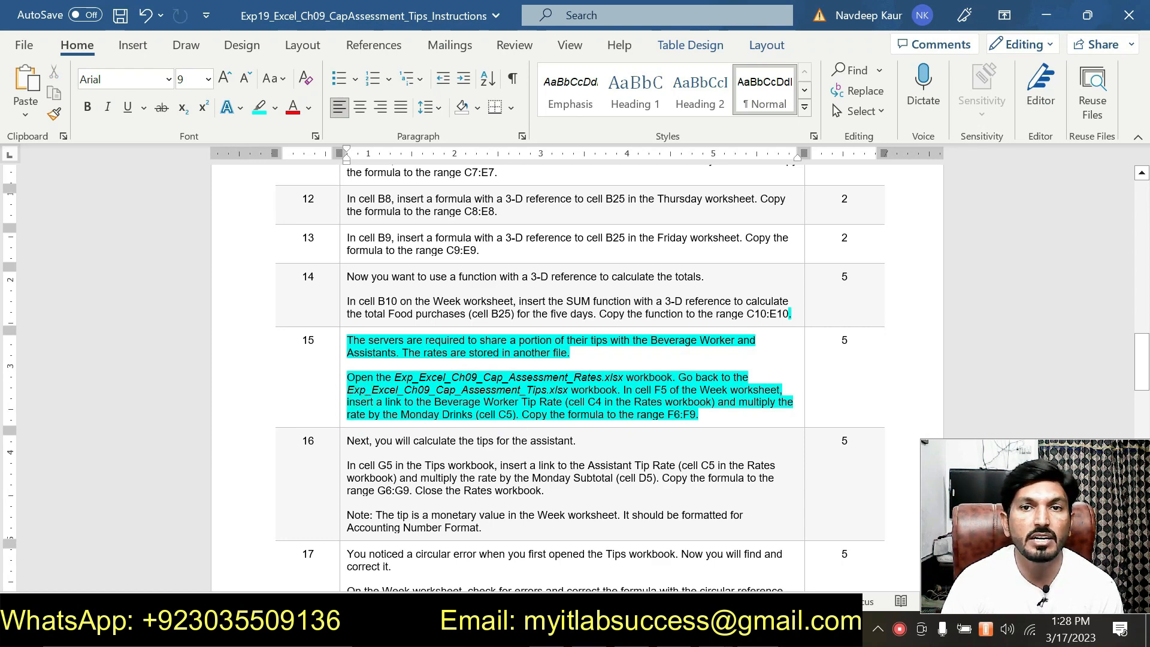
left_click(686, 629)
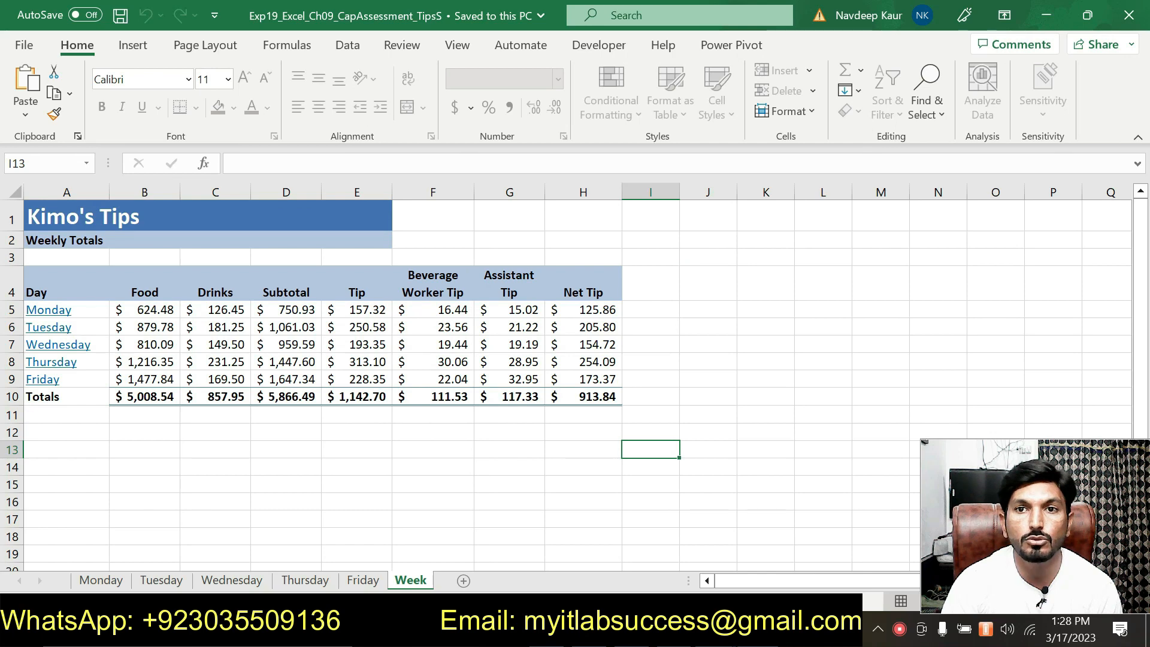
key("alt+Tab")
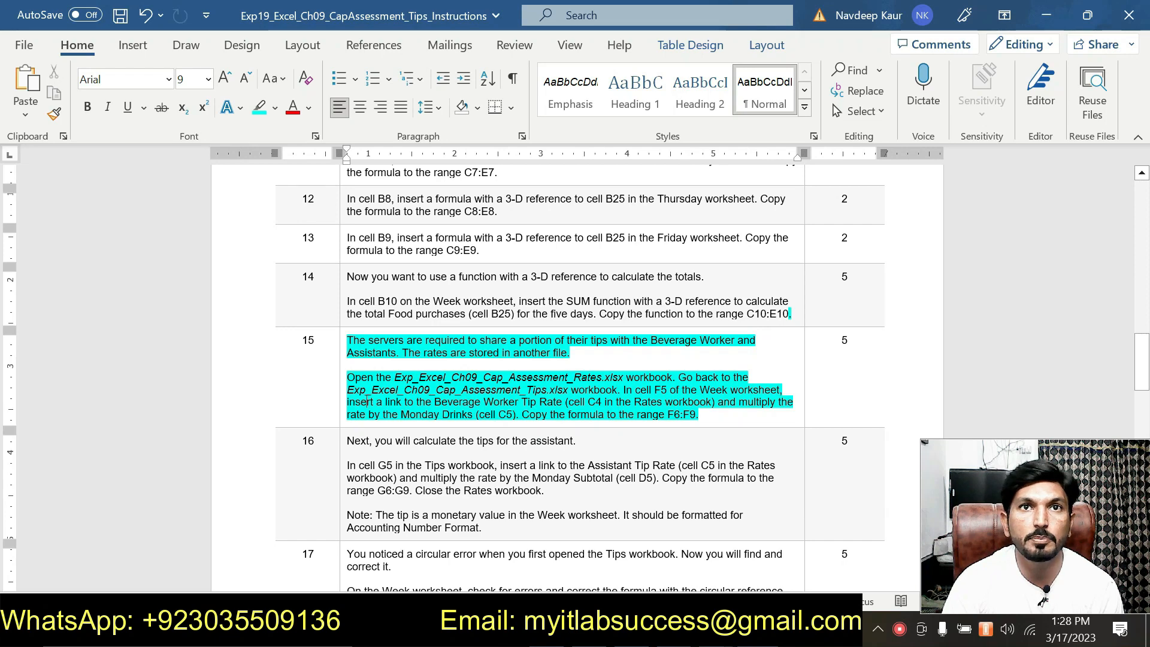
right_click(598, 402)
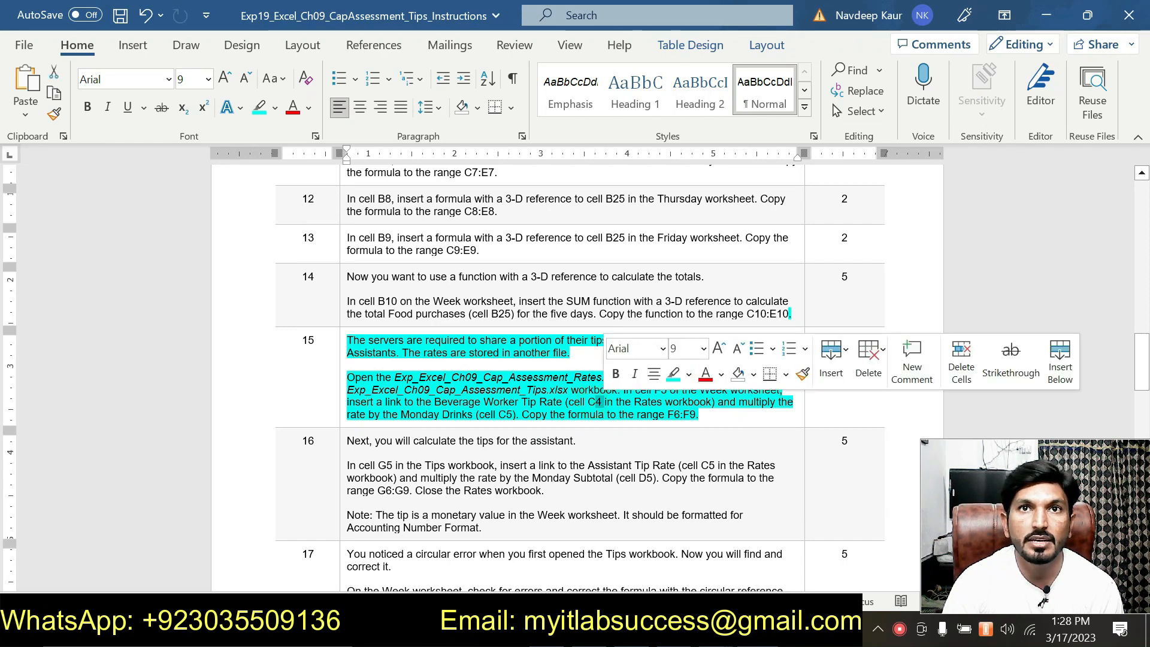
left_click(671, 395)
left_click(575, 633)
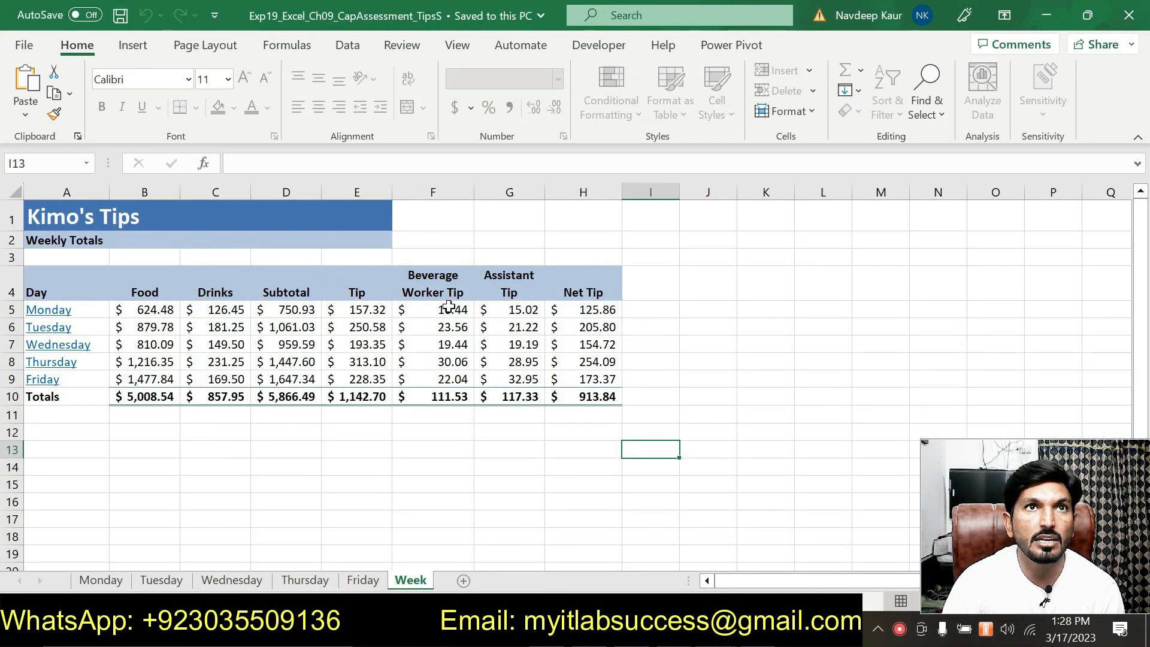
left_click(725, 634)
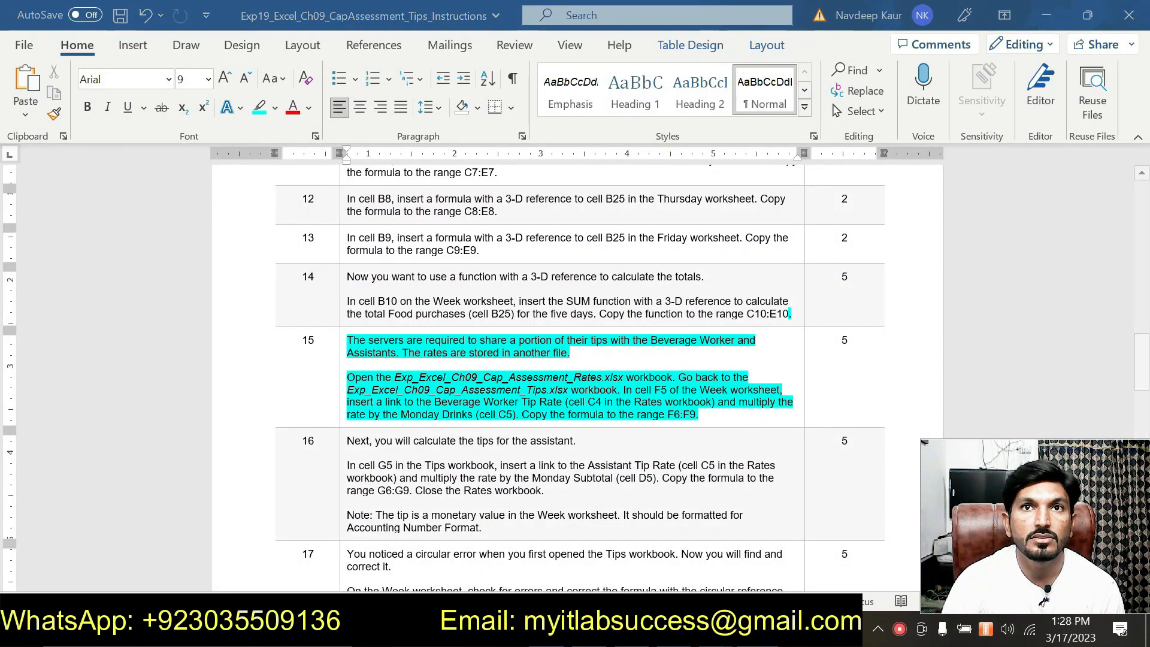
key("alt+Tab")
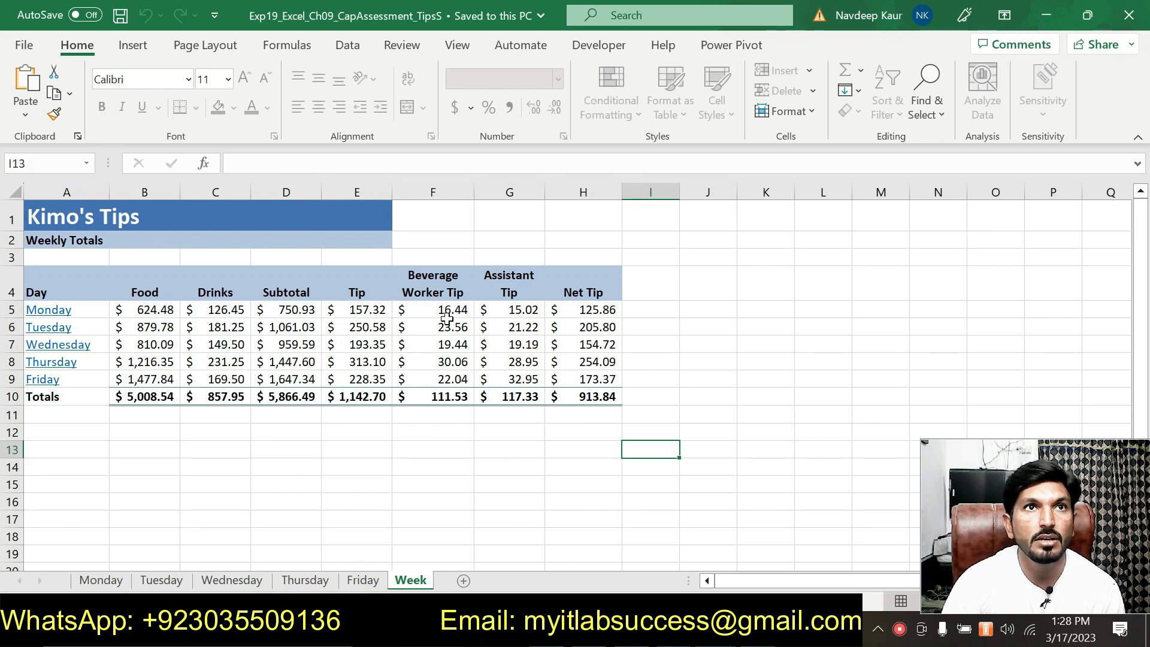
key("alt+Tab")
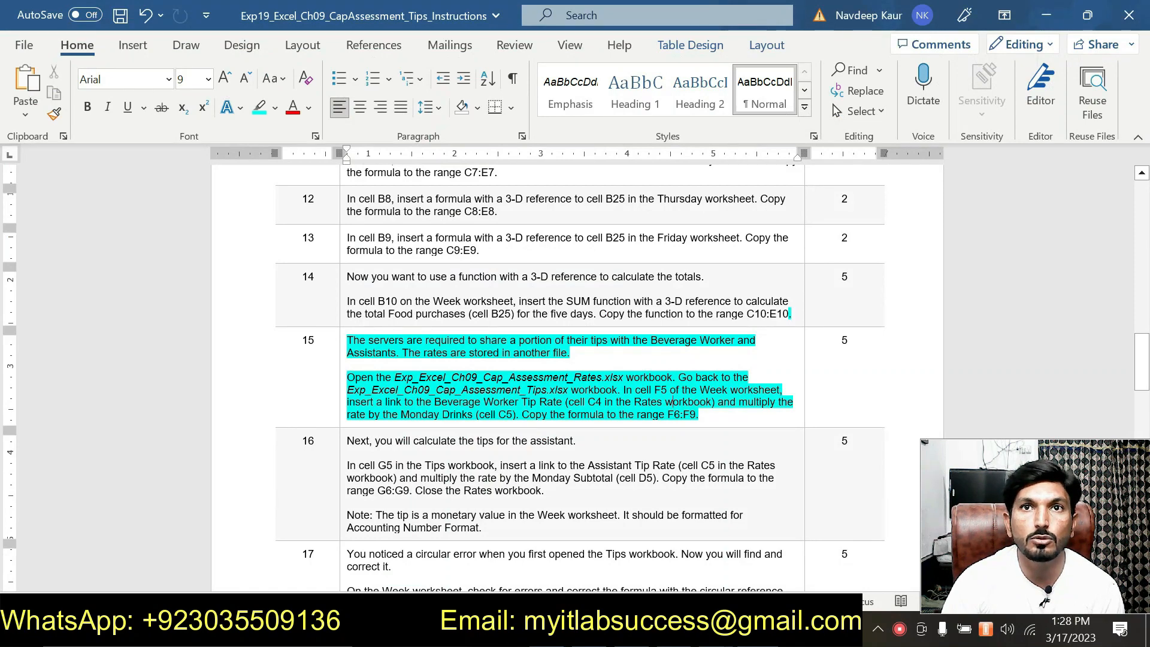
key("alt+Tab")
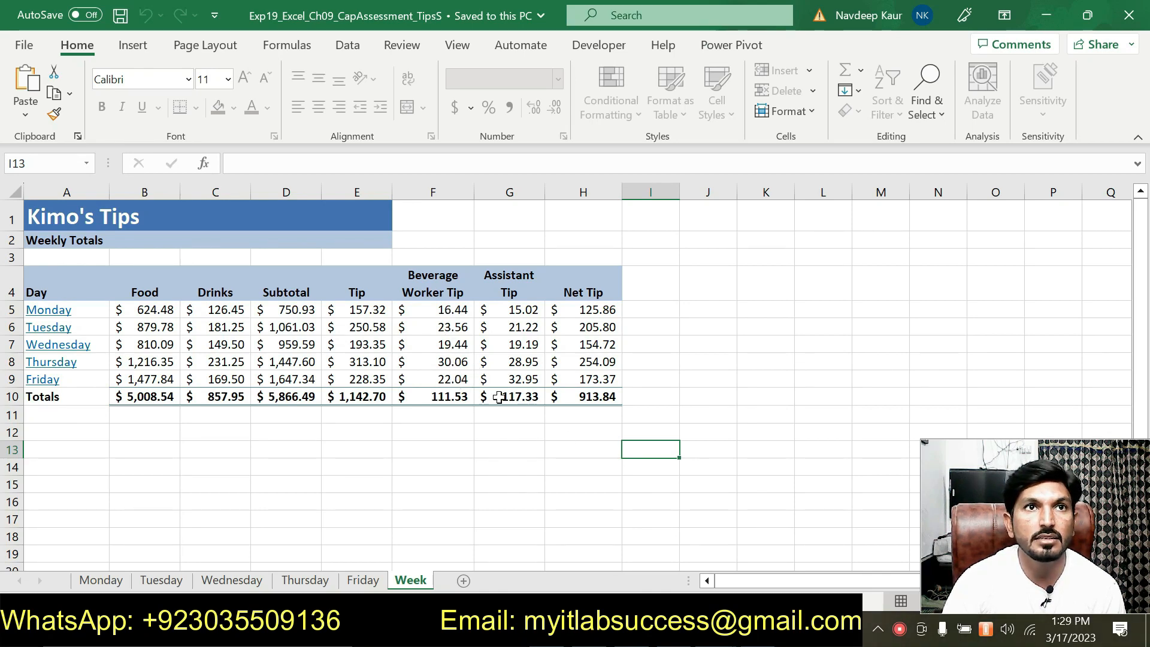
key("alt+Tab")
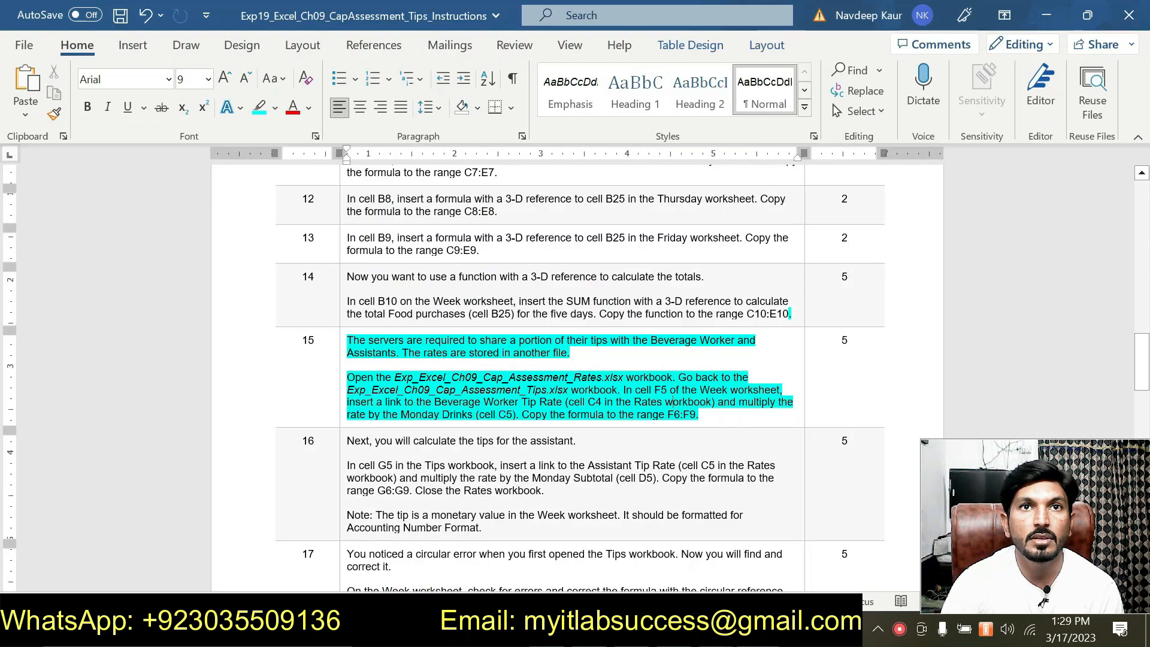
Clear the highlight from the step 15 text and highlight the step 16 instruction about the Assistant Tip Rate link in cell G5 in turquoise.
left_click_drag(700, 414, 347, 339)
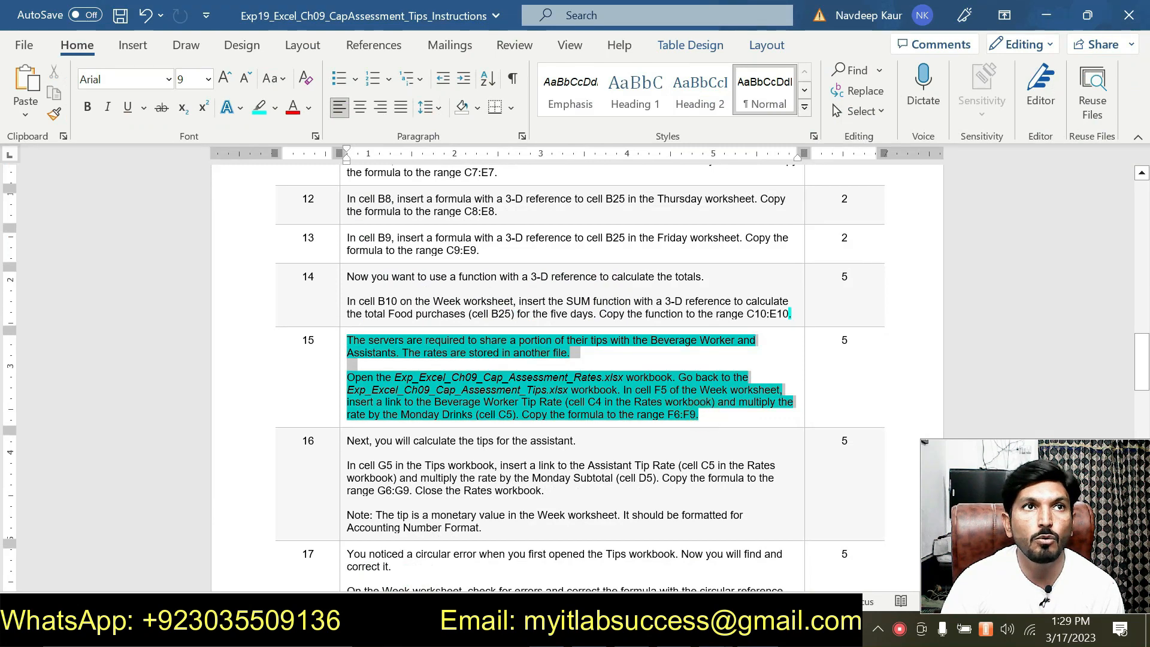
left_click(432, 315)
scroll(432, 324, "down", 2)
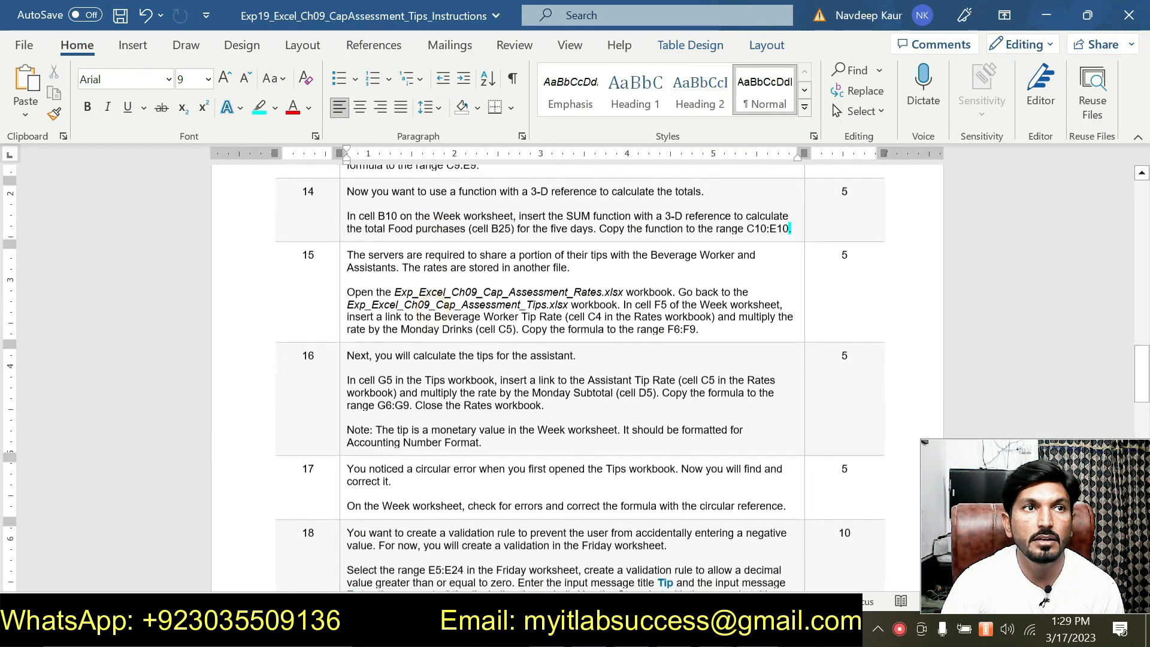
left_click_drag(346, 378, 553, 404)
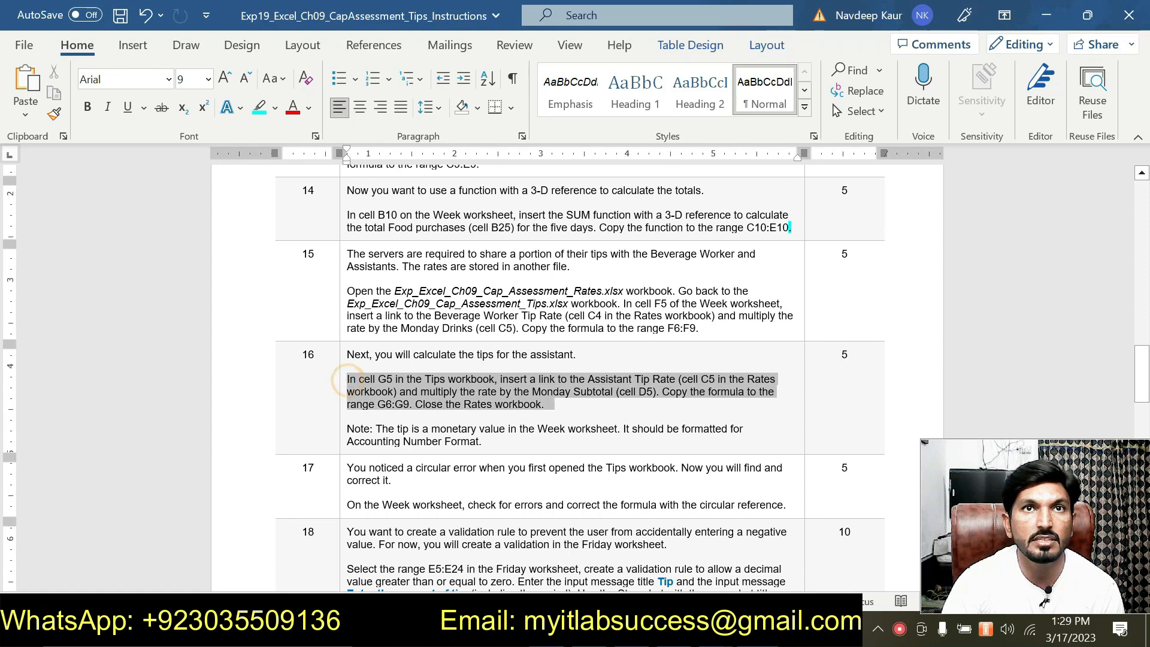
left_click(668, 382)
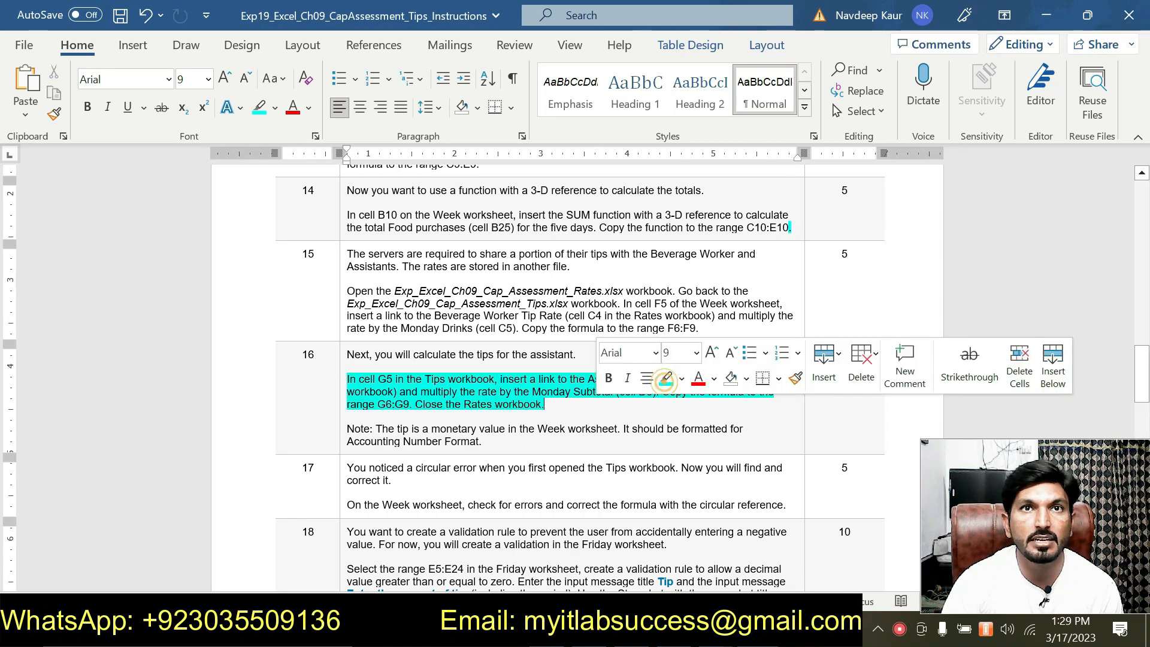
left_click(552, 411)
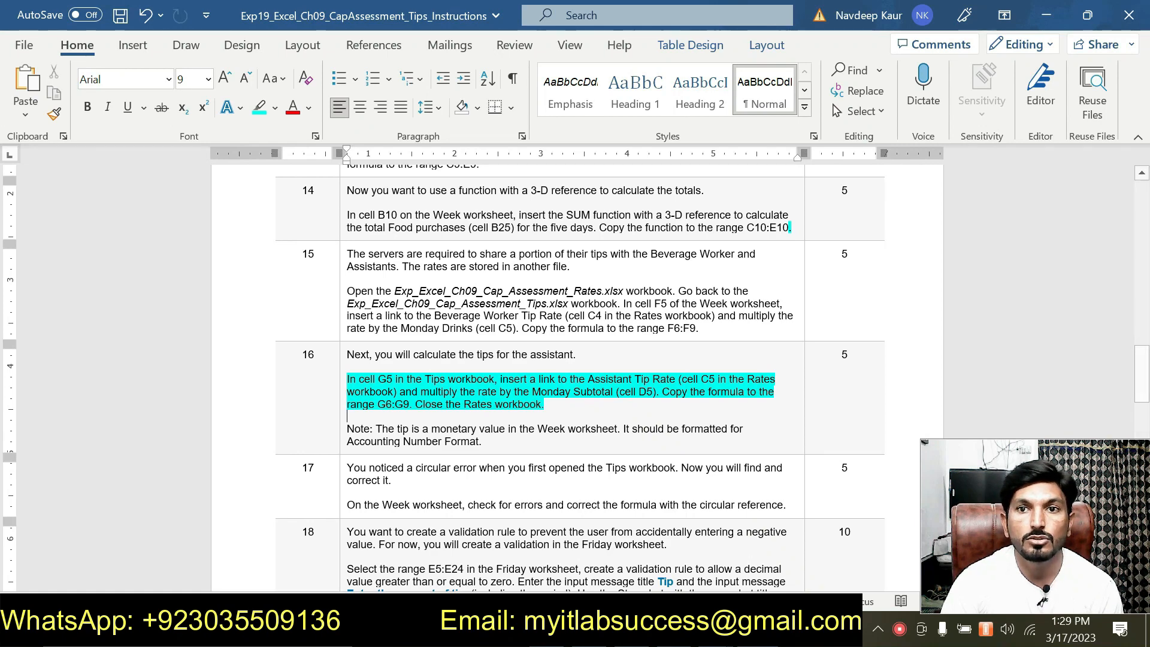
Check the step 16 instruction against the Assistant Tip column of the Week worksheet in the Excel workbook.
key("alt+Tab")
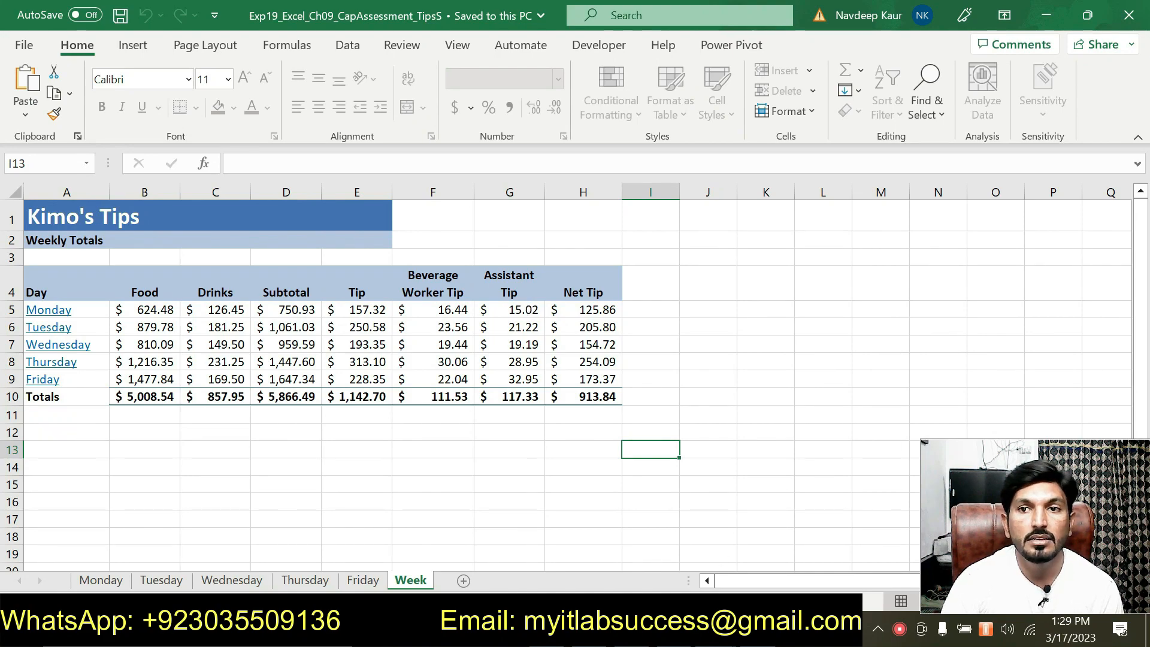
key("alt+Tab")
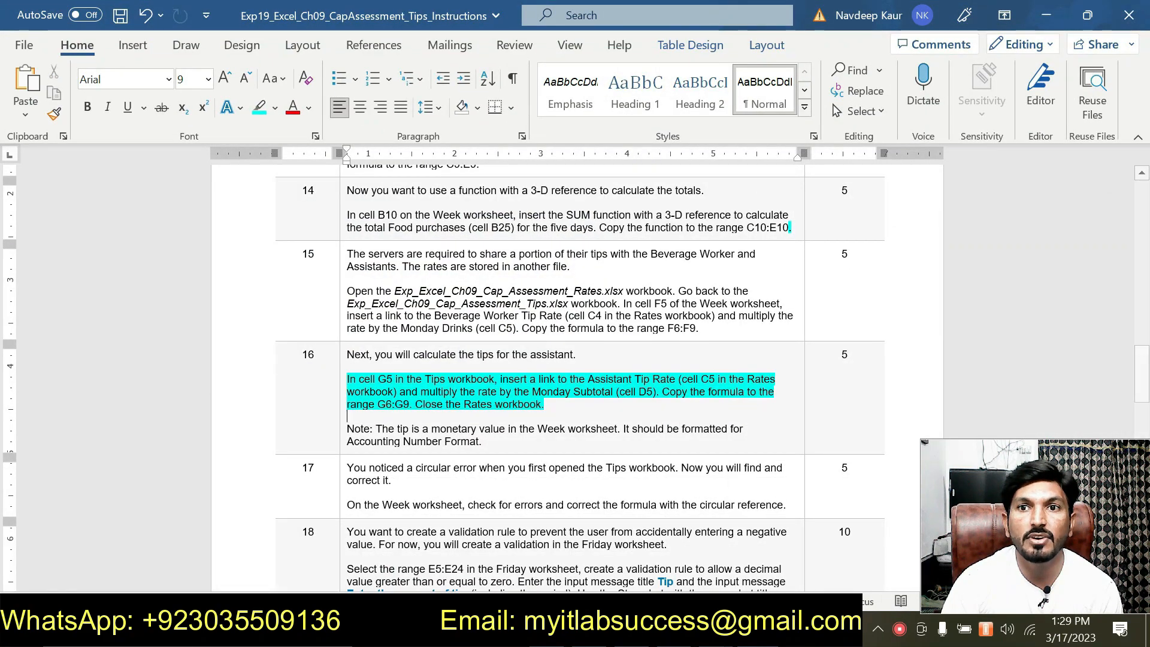
key("alt+Tab")
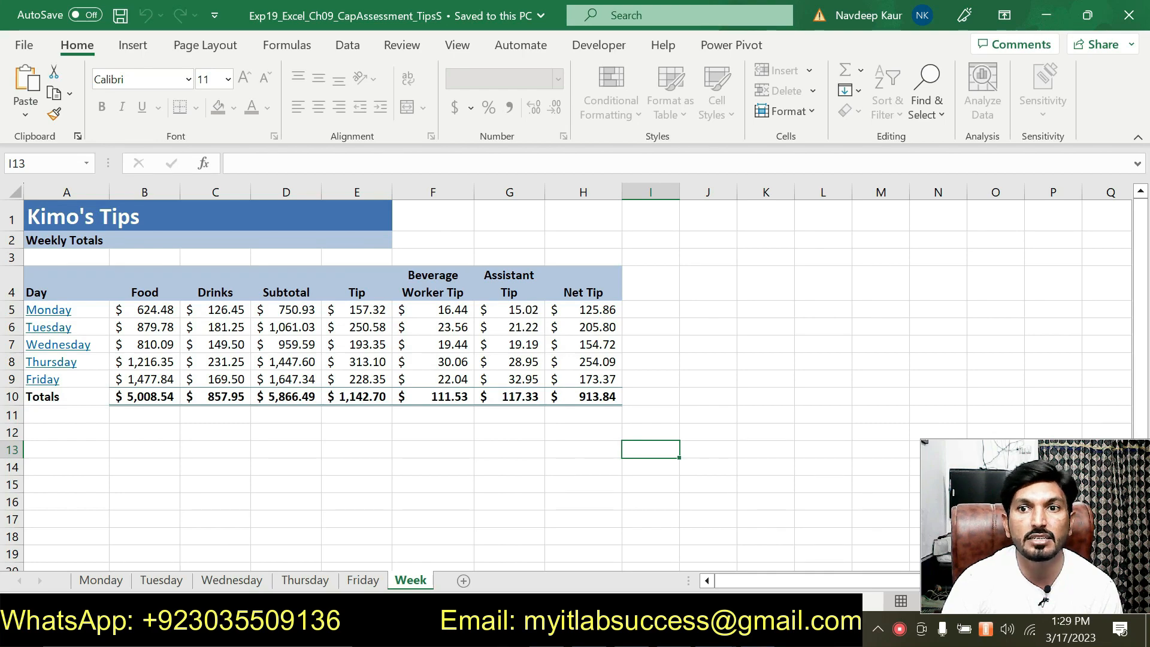
In the Word instructions, clear the highlight from the step 16 text and highlight the step 17 circular reference instruction in turquoise.
key("alt+Tab")
scroll(575, 371, "down", 3)
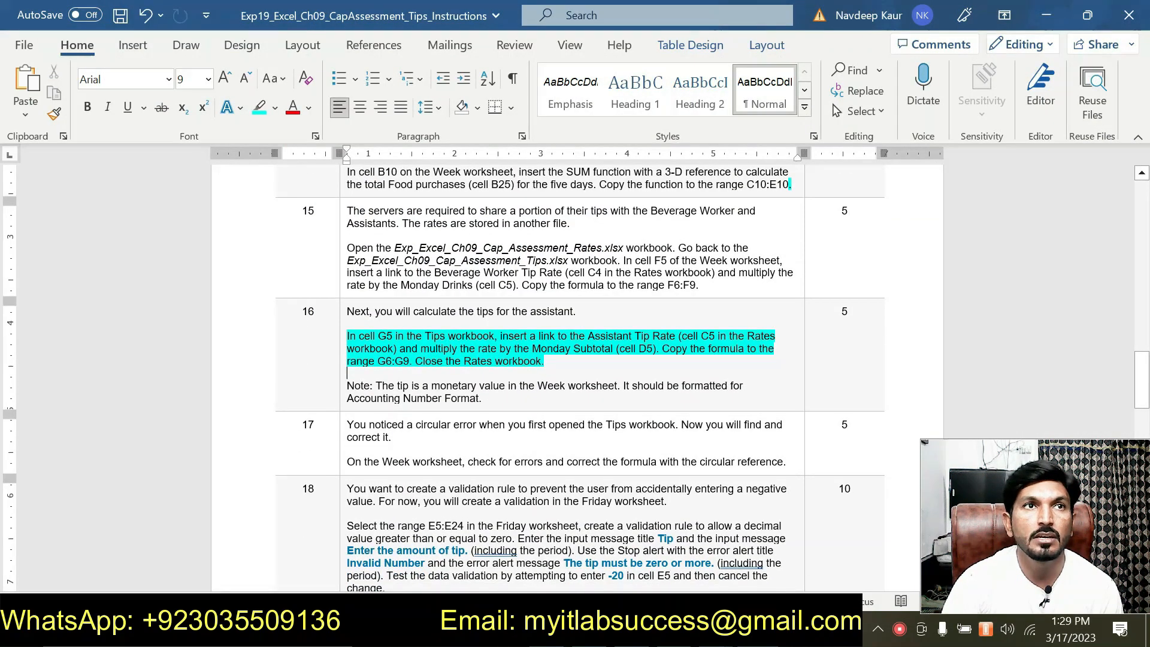
left_click_drag(544, 361, 346, 336)
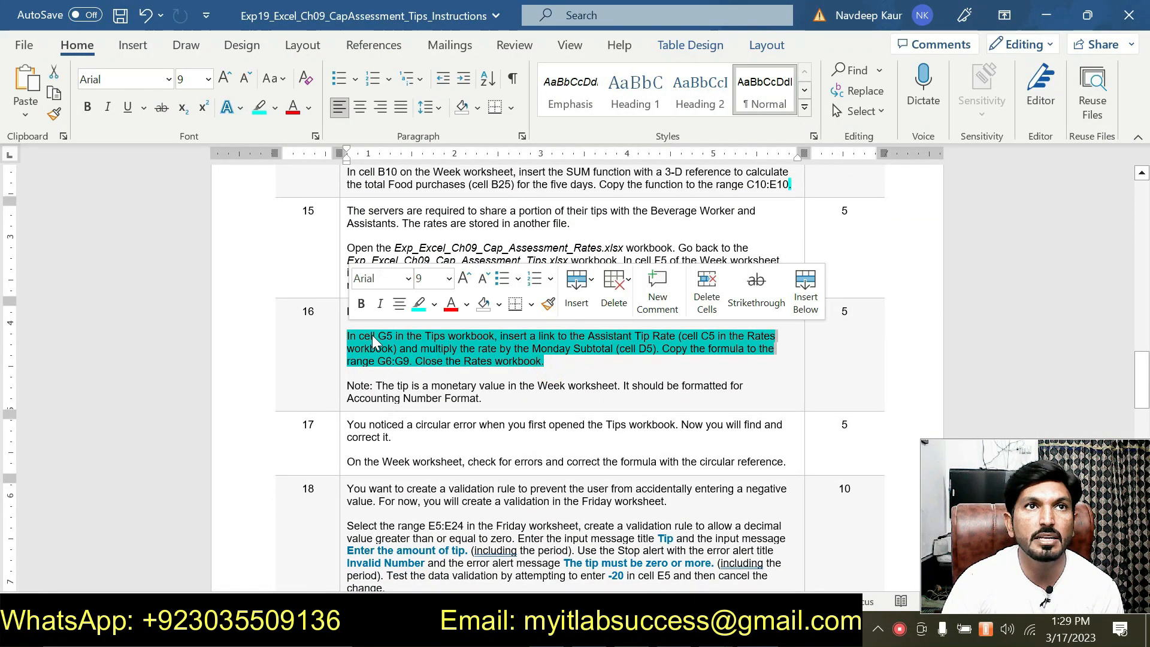
left_click(418, 304)
scroll(575, 377, "down", 1)
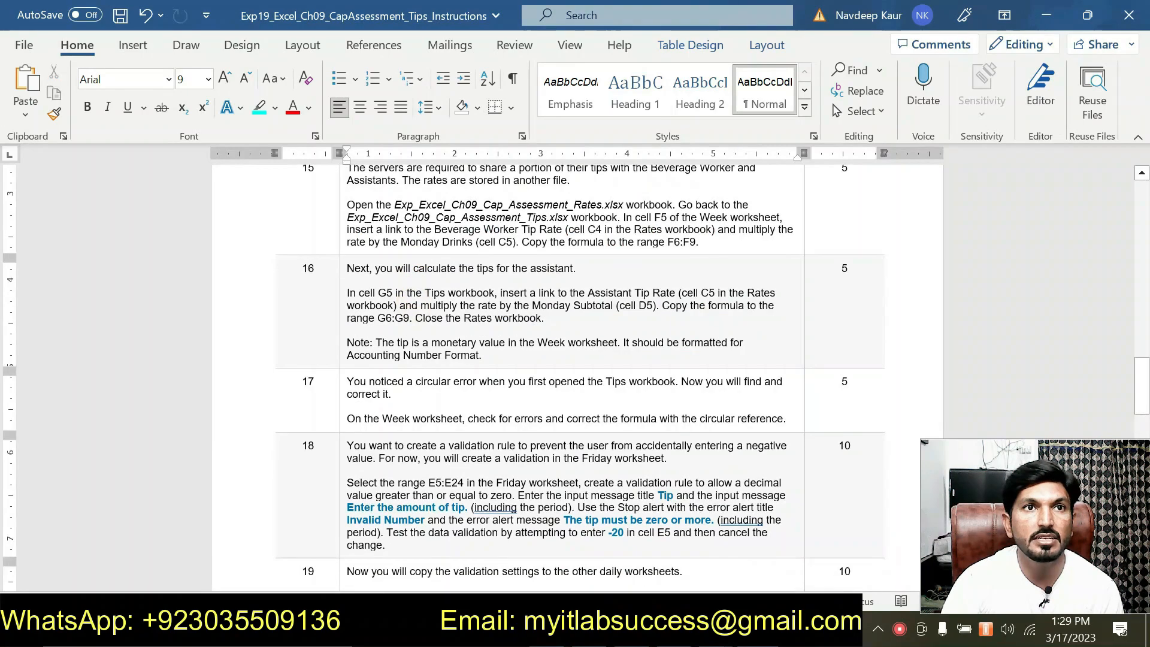
left_click_drag(347, 418, 783, 418)
left_click(739, 386)
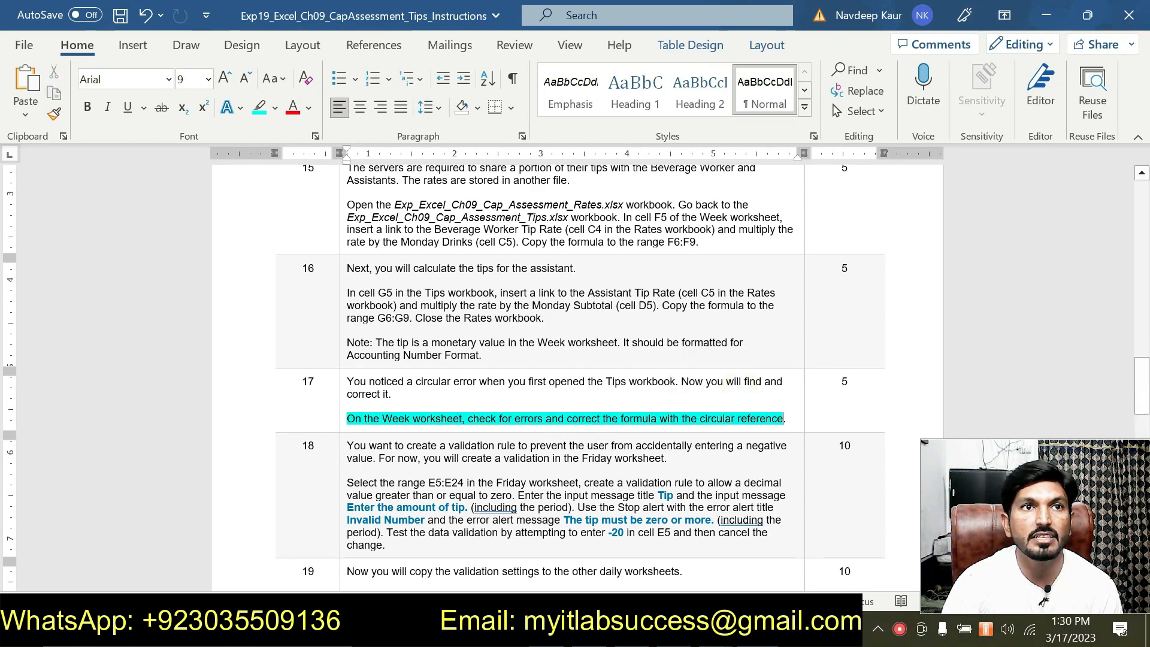
Highlight the step 18 instruction about the validation rule for range E5:E24 in turquoise.
scroll(575, 377, "down", 3)
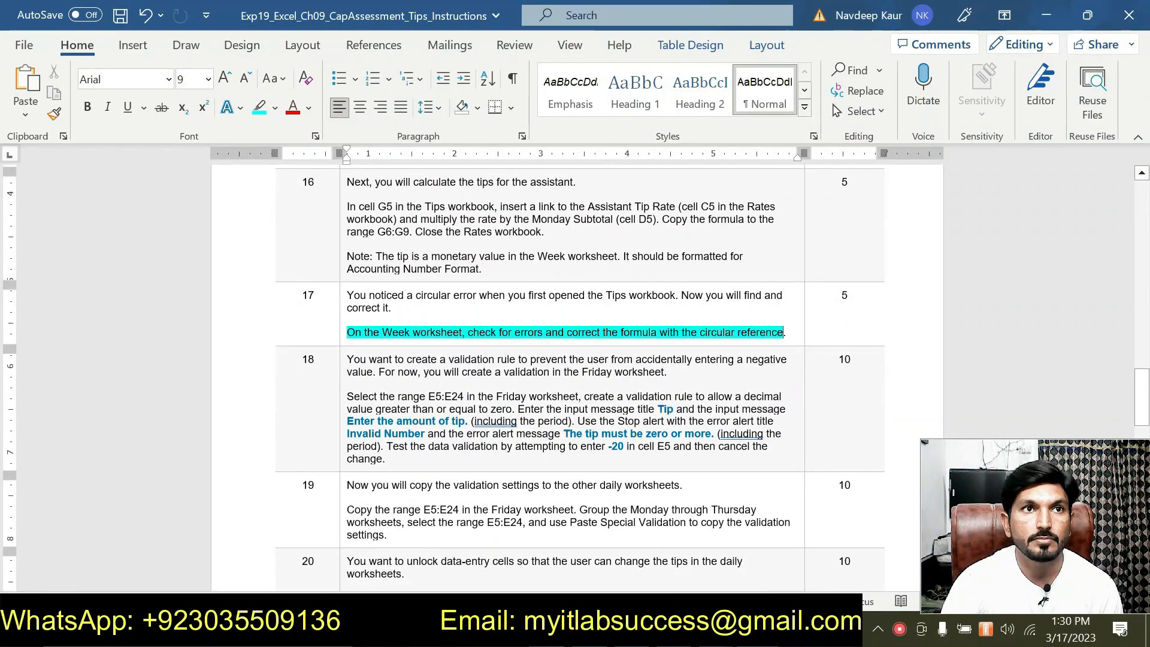
left_click_drag(386, 459, 347, 396)
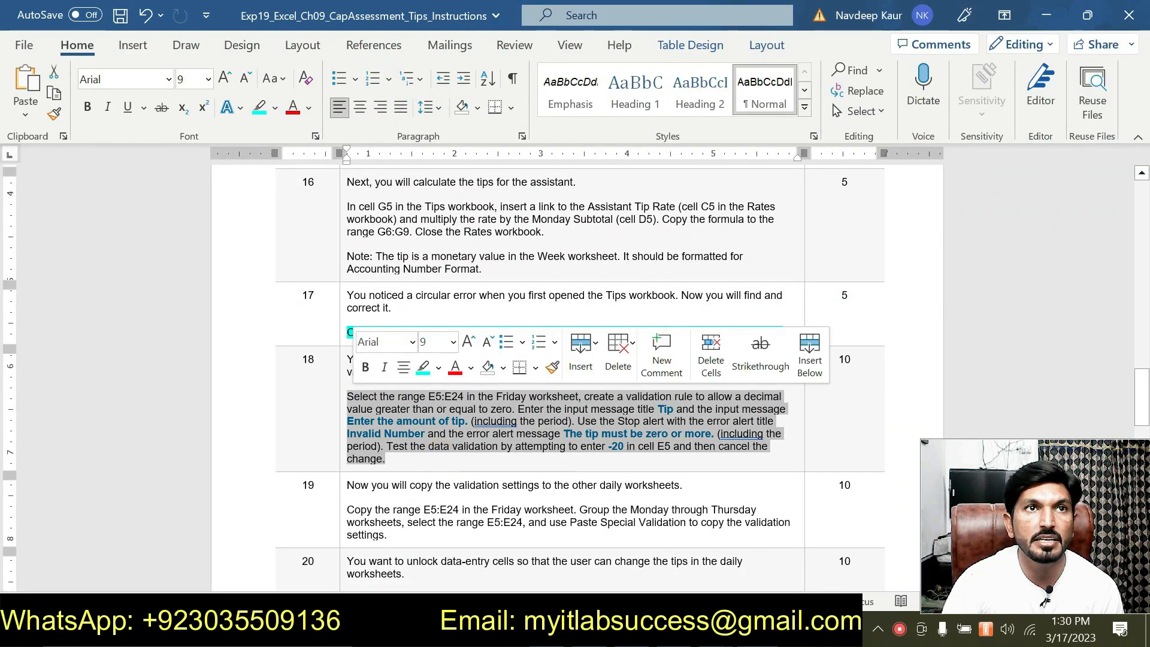
left_click(423, 367)
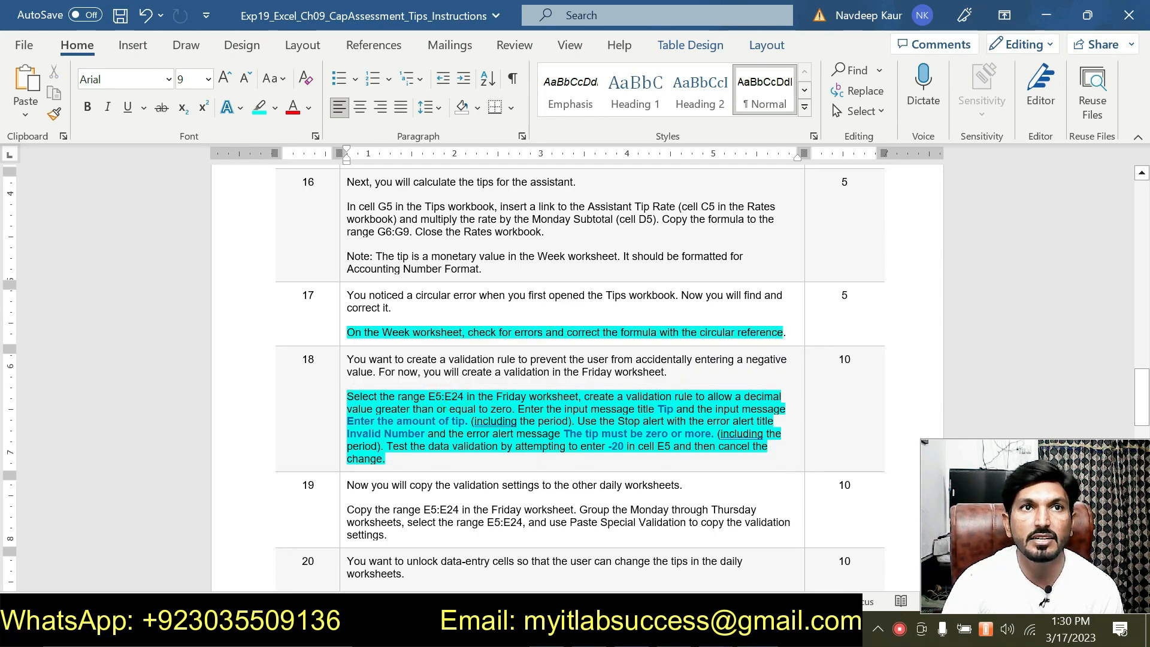
Switch to the Exp19_Excel_Ch09_CapAssessment_TipsS workbook and examine the Tip Left range E5:E24 on the Friday worksheet.
key("alt+Tab")
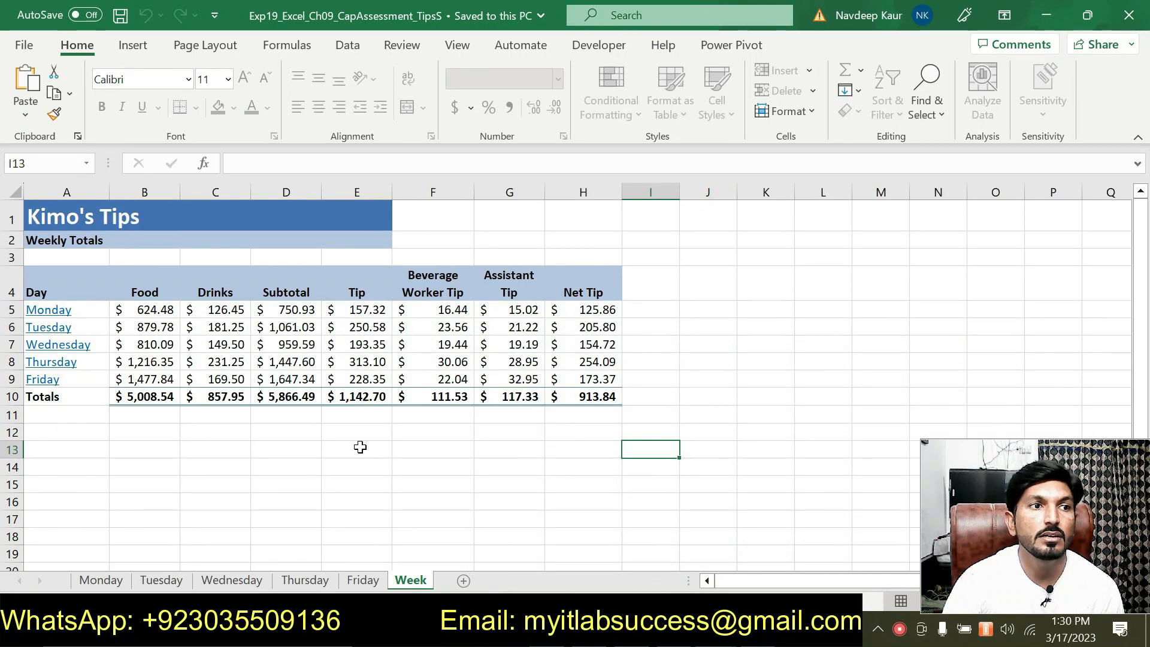
left_click(371, 578)
scroll(296, 312, "up", 2)
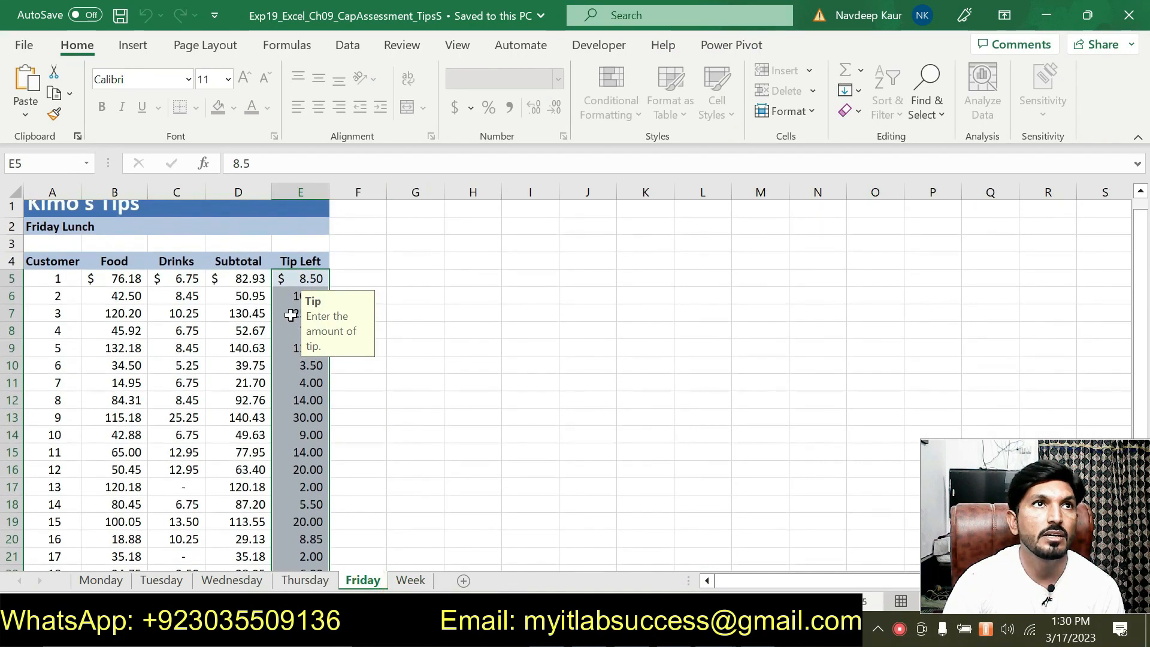
scroll(299, 281, "down", 6)
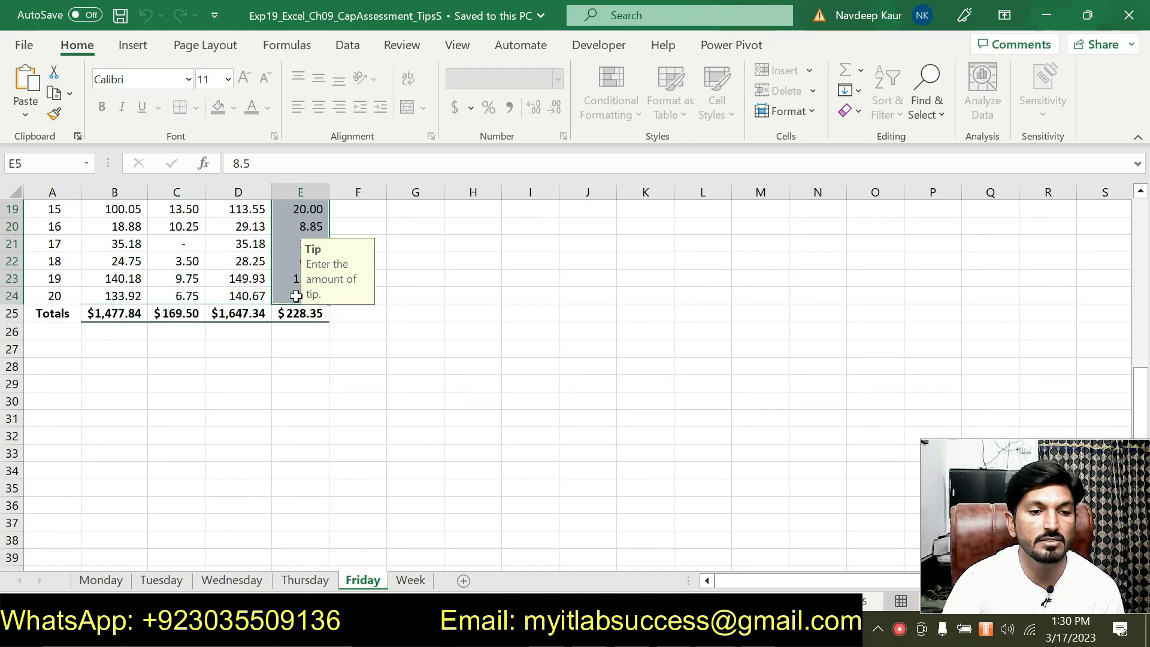
scroll(297, 296, "up", 6)
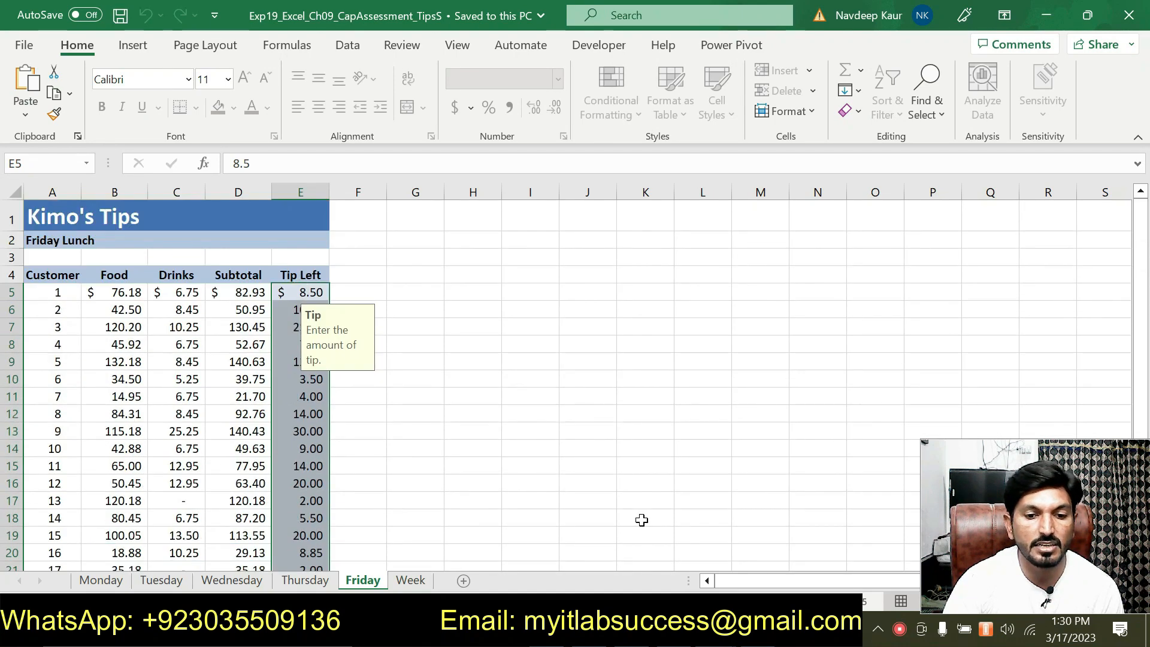
Return to the Word instructions and read steps 18 to 20 on validating and unlocking the tip cells.
left_click(677, 630)
left_click(636, 630)
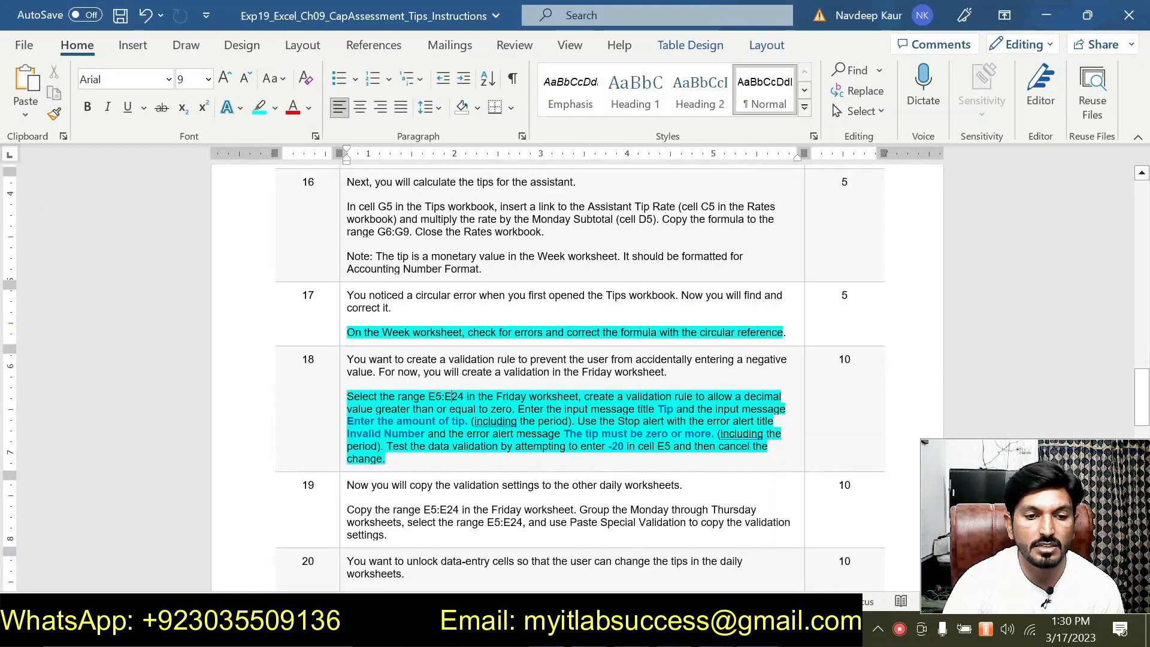
scroll(632, 545, "down", 1)
scroll(583, 389, "down", 1)
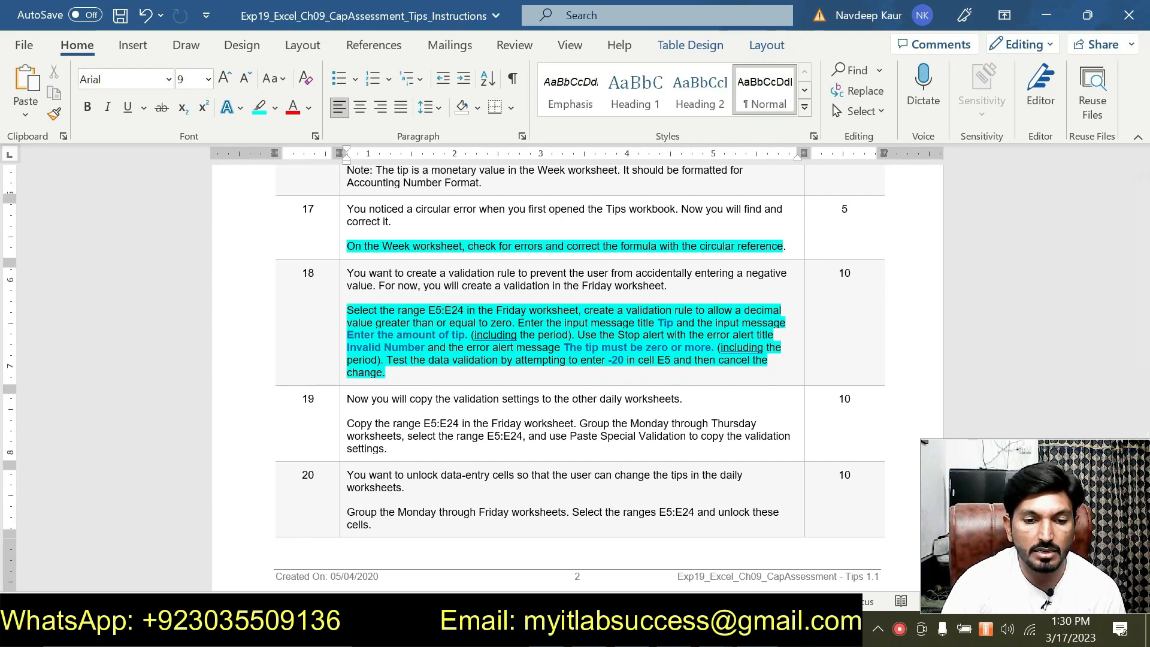
Switch back to the TipsS workbook and check the validation input message on Tip Left cell E9 of the Friday worksheet.
left_click(644, 630)
left_click(667, 630)
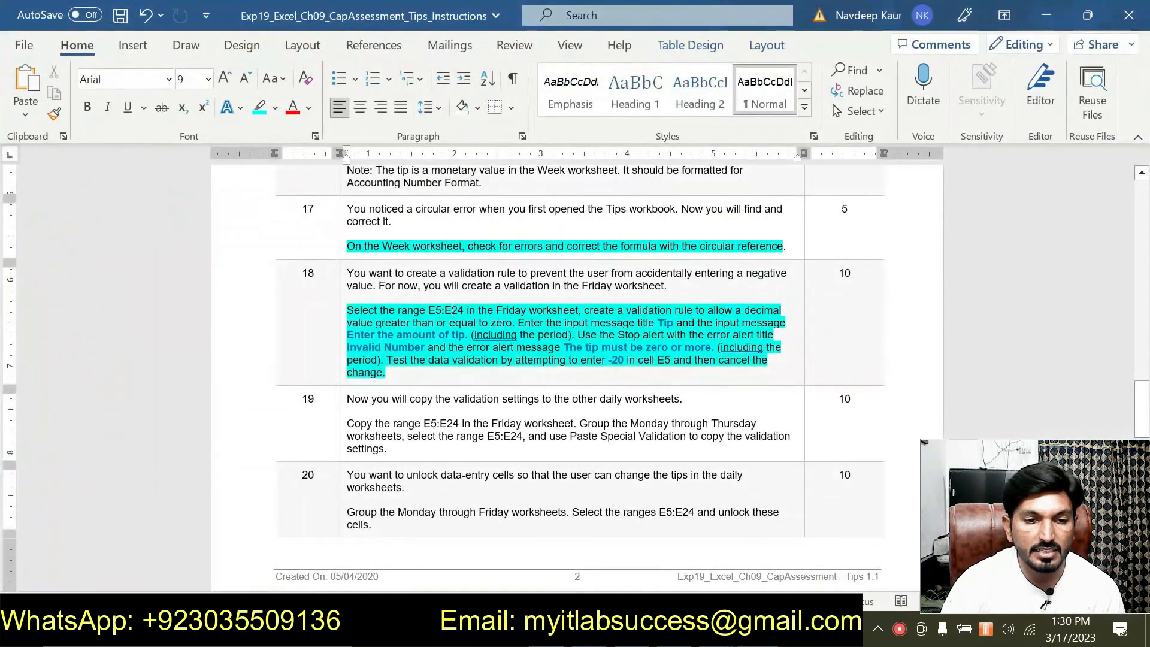
left_click(716, 630)
left_click(749, 554)
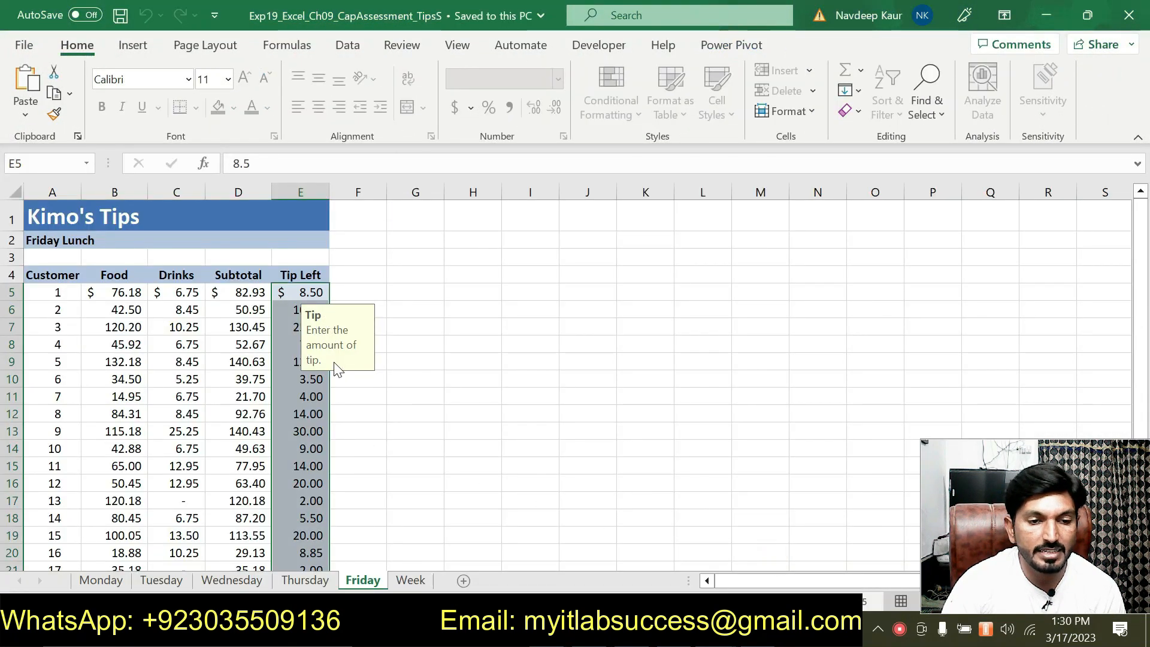
left_click(471, 398)
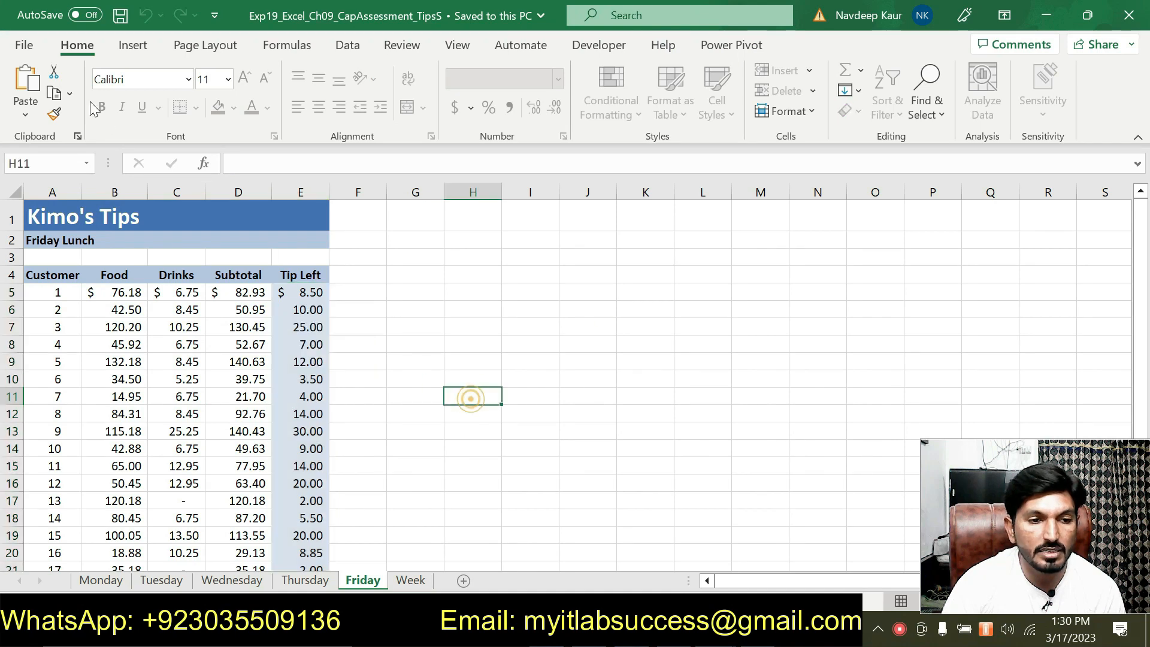
left_click(359, 48)
left_click(222, 374)
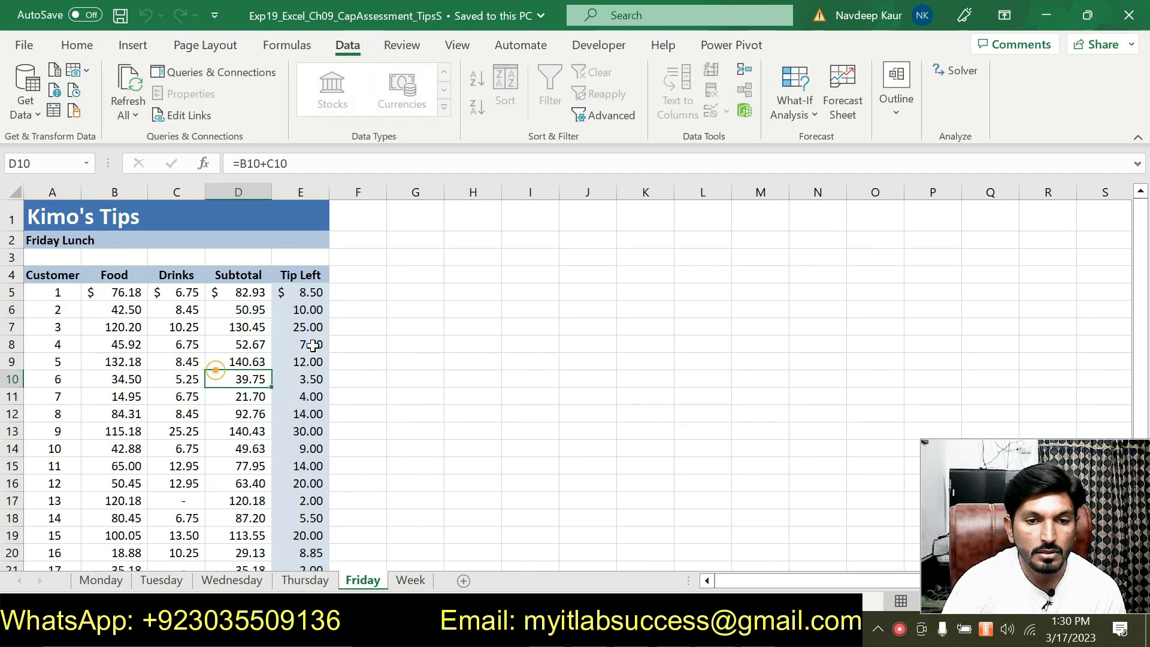
left_click(287, 359)
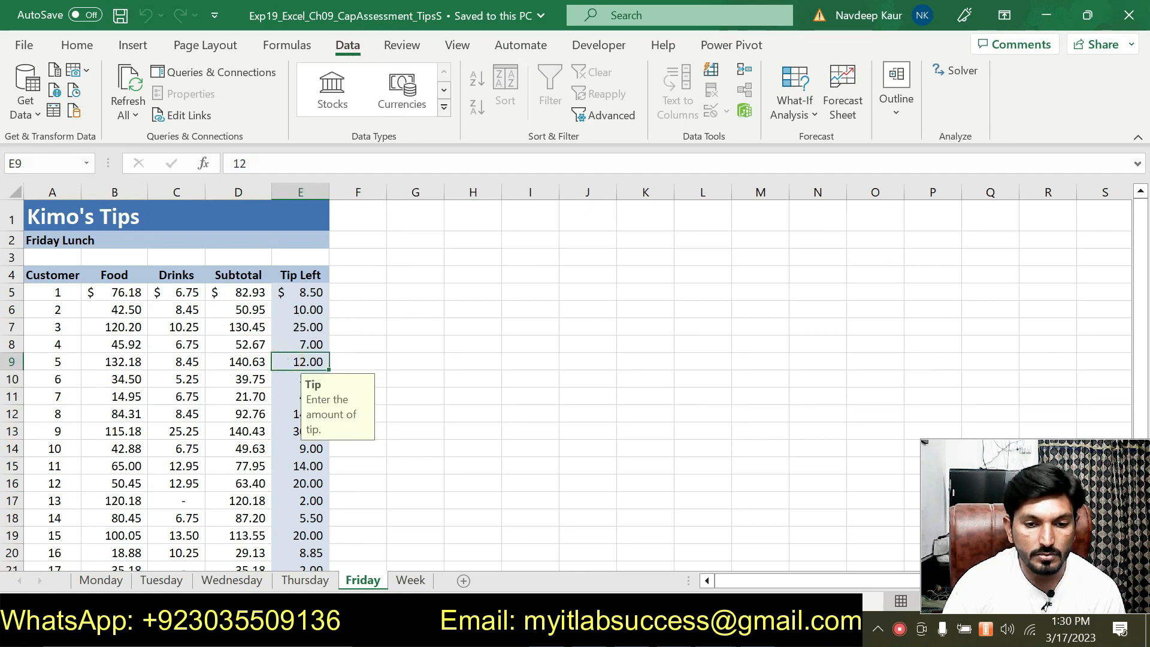
Switch to the Exp19_Excel_Ch09_CapAssessment_Tips workbook, select E5:E24 on the Friday worksheet and open the Data Validation settings for it.
mouse_move(658, 629)
left_click(617, 545)
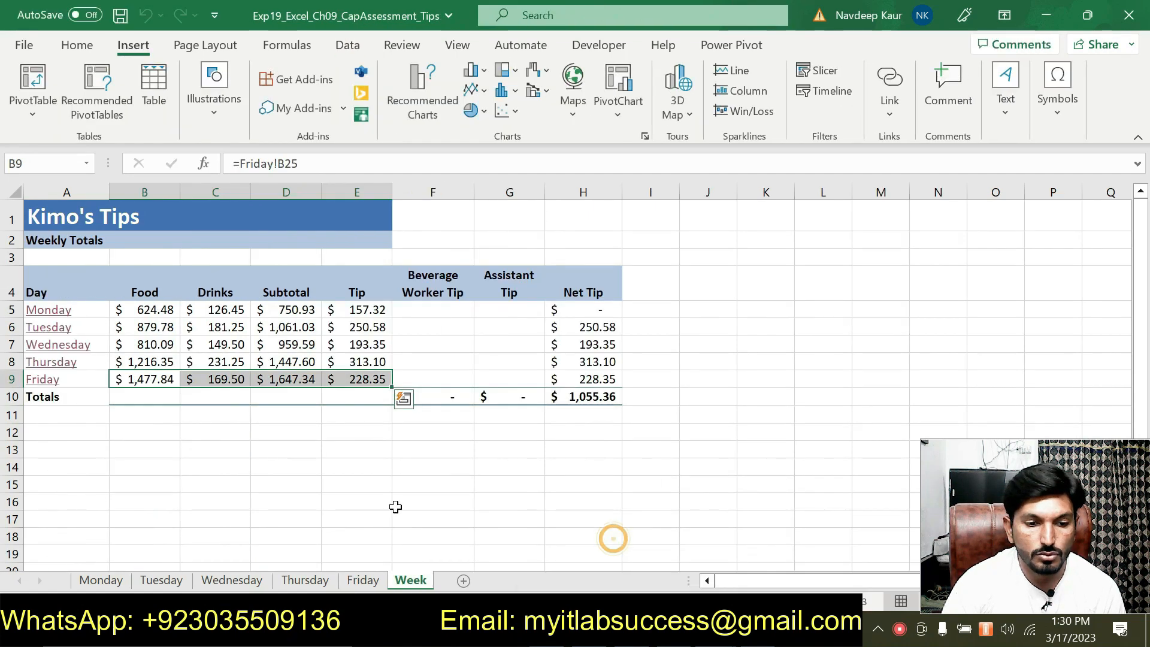
left_click(362, 580)
scroll(298, 258, "up", 2)
left_click(310, 292)
left_click_drag(310, 291, 308, 524)
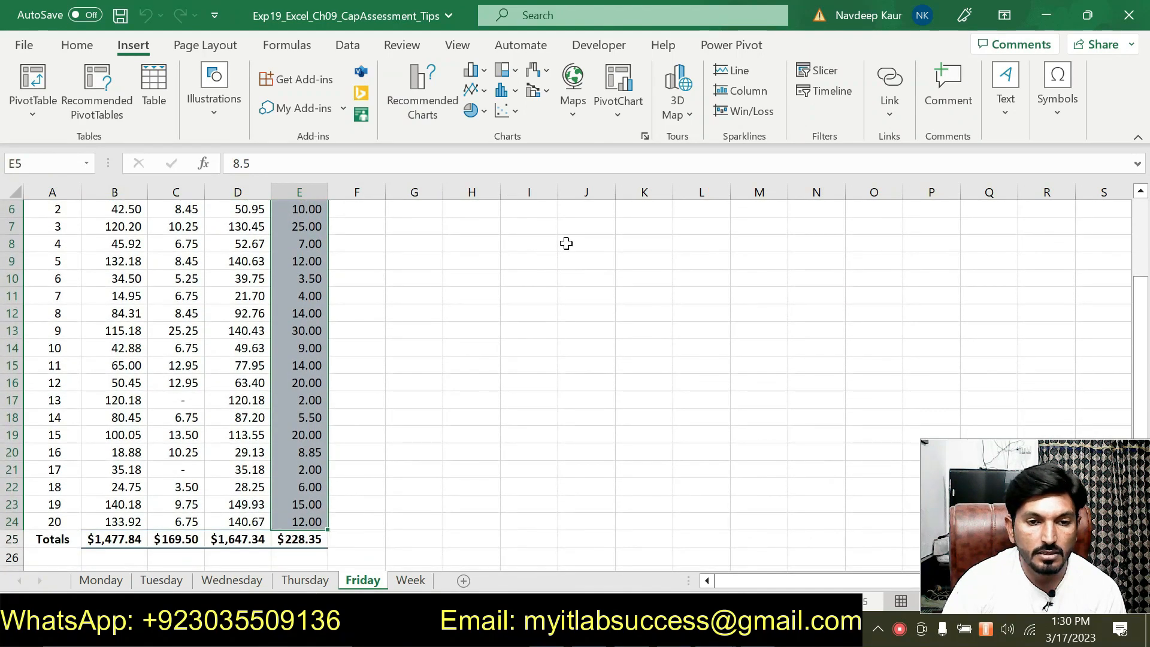
left_click(347, 45)
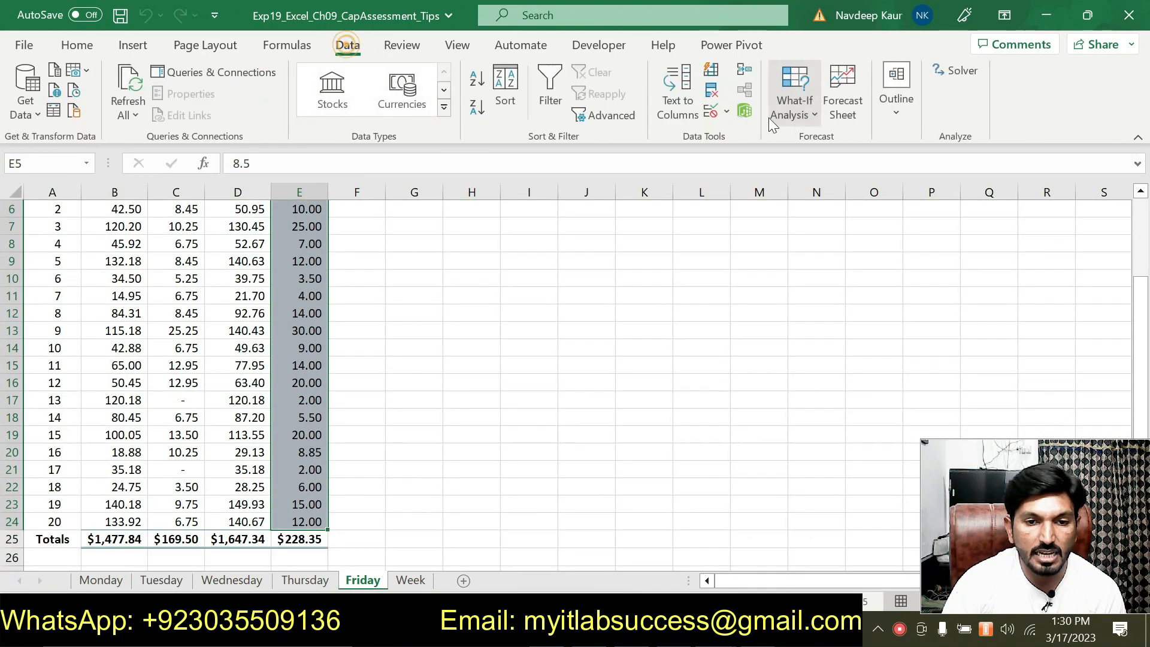
left_click(712, 113)
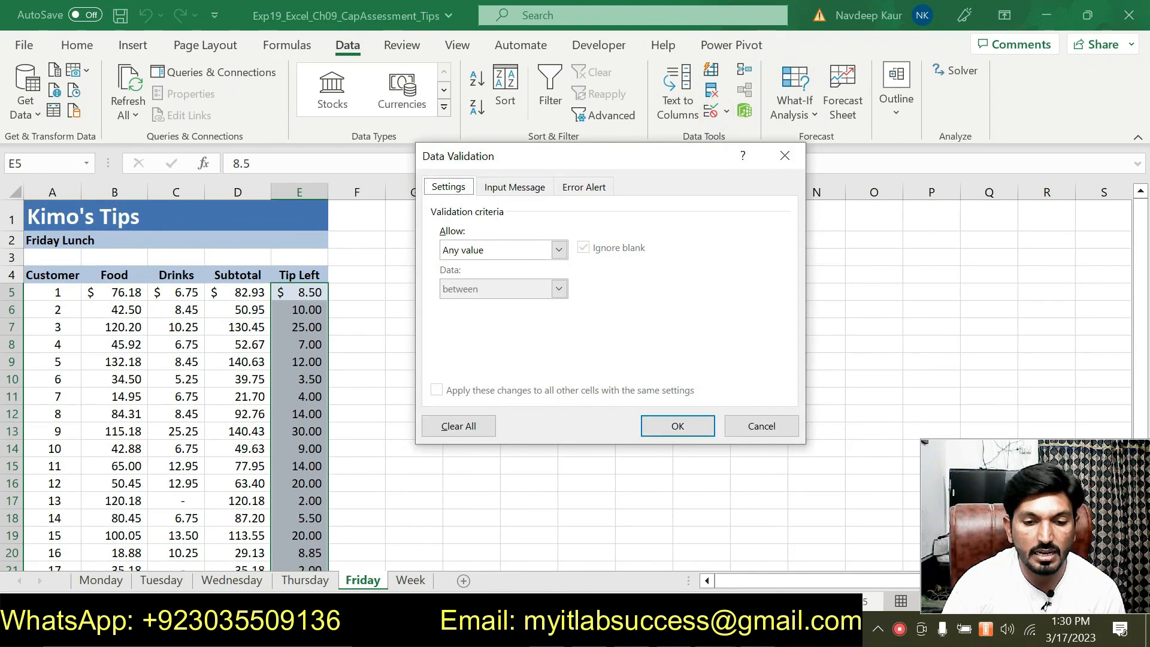
Try a Decimal validation criterion of greater than or equal to with no minimum, and set the allowed type back to Any value.
key("alt+Tab")
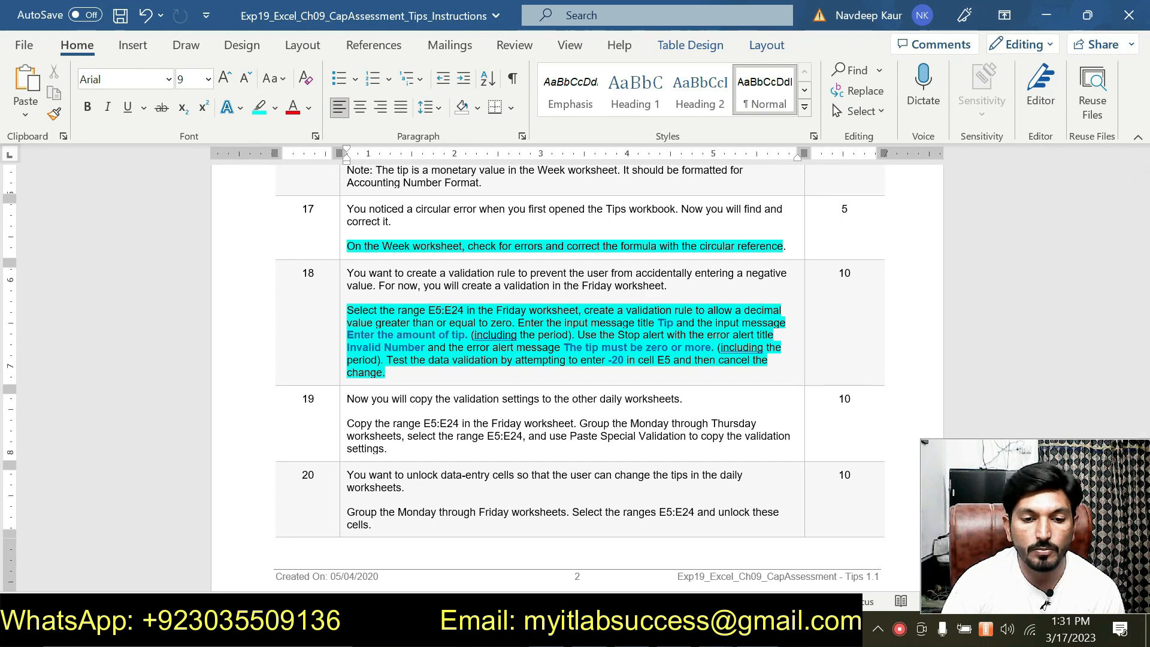
key("alt+Tab")
left_click(530, 255)
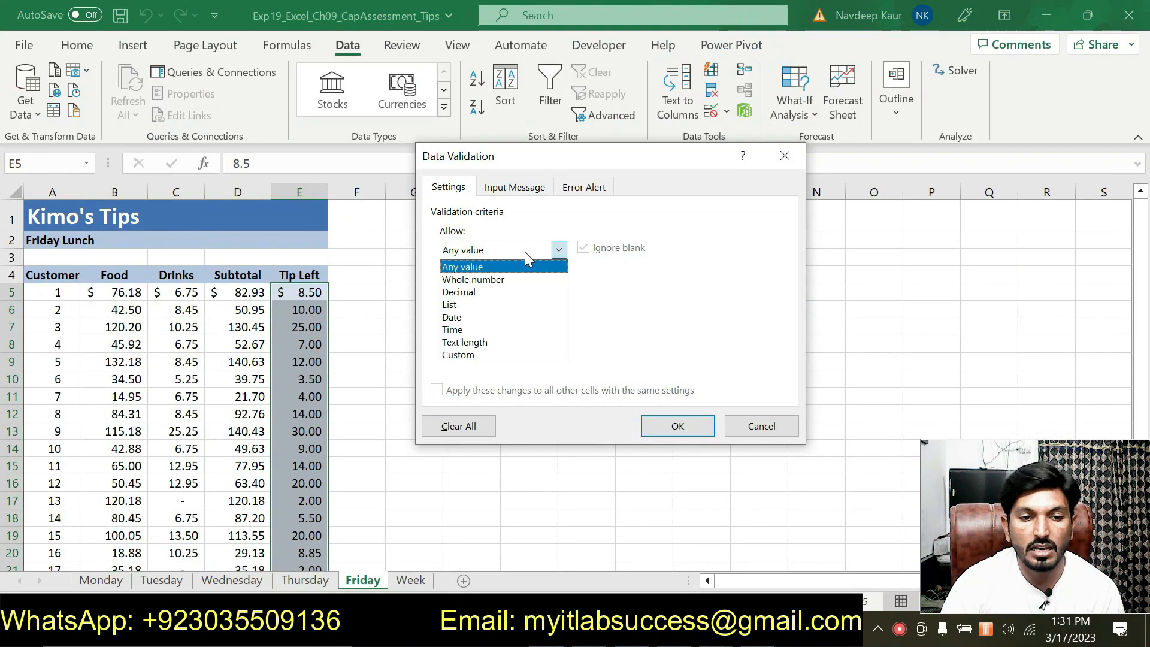
left_click(492, 291)
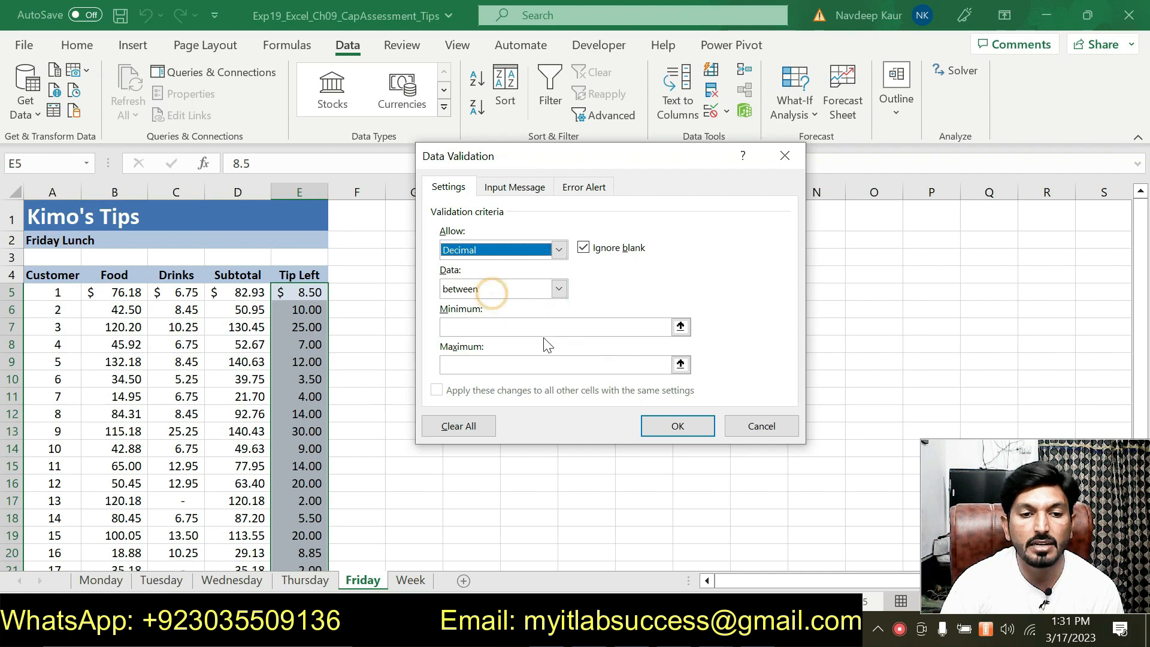
left_click(520, 290)
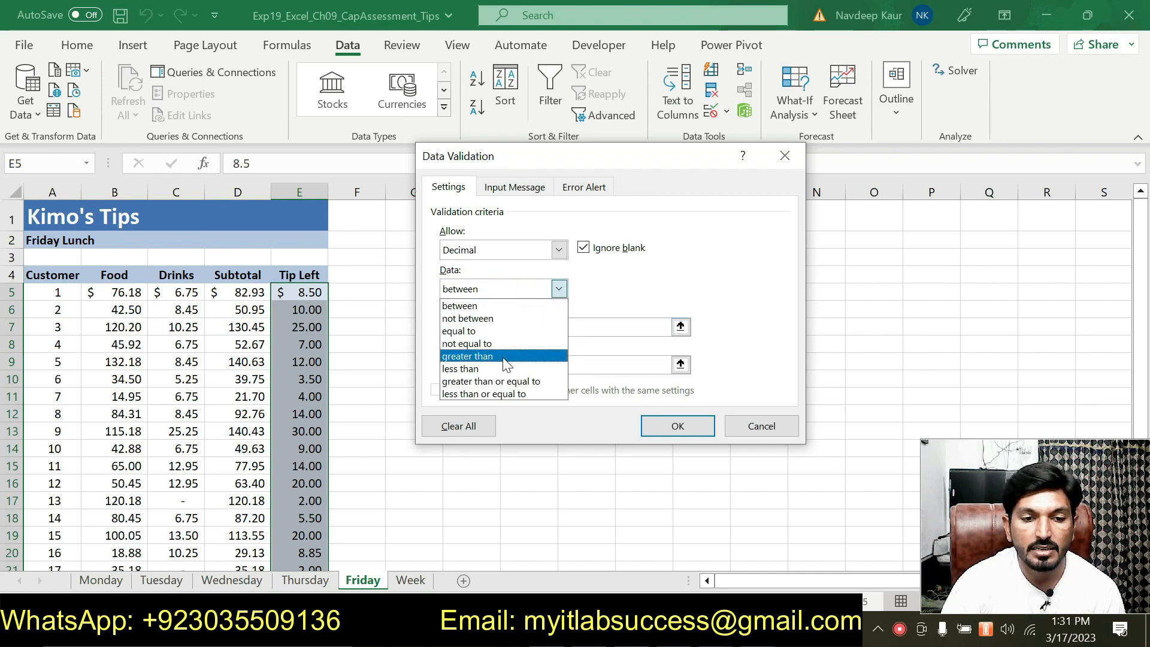
left_click(500, 381)
left_click(498, 328)
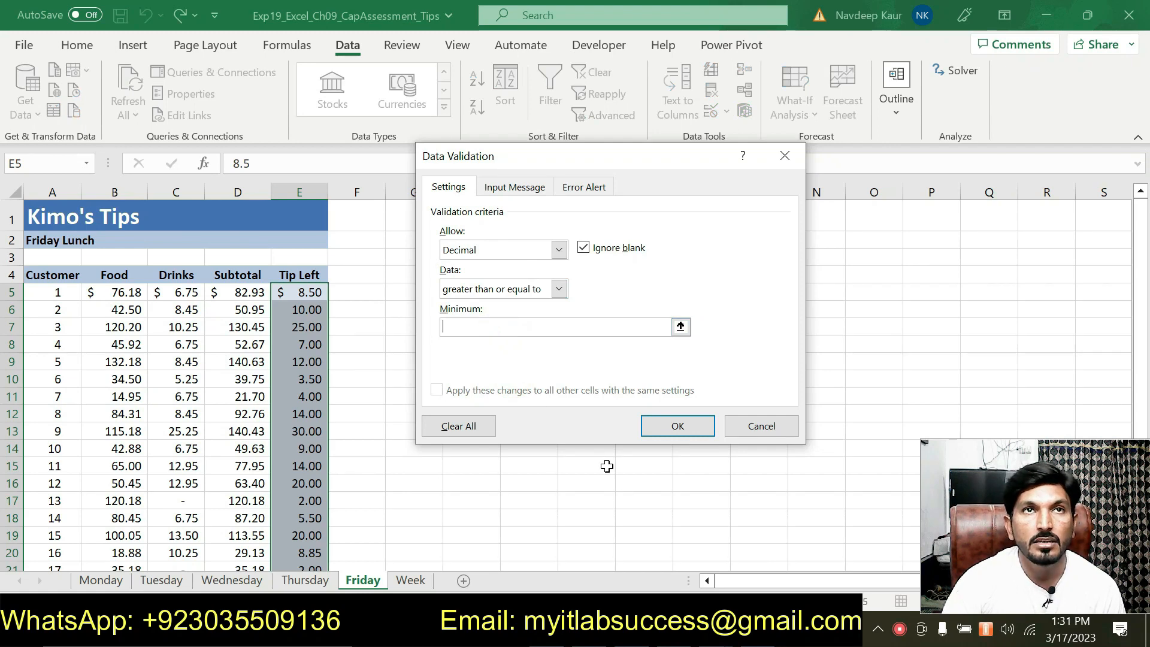
left_click(514, 188)
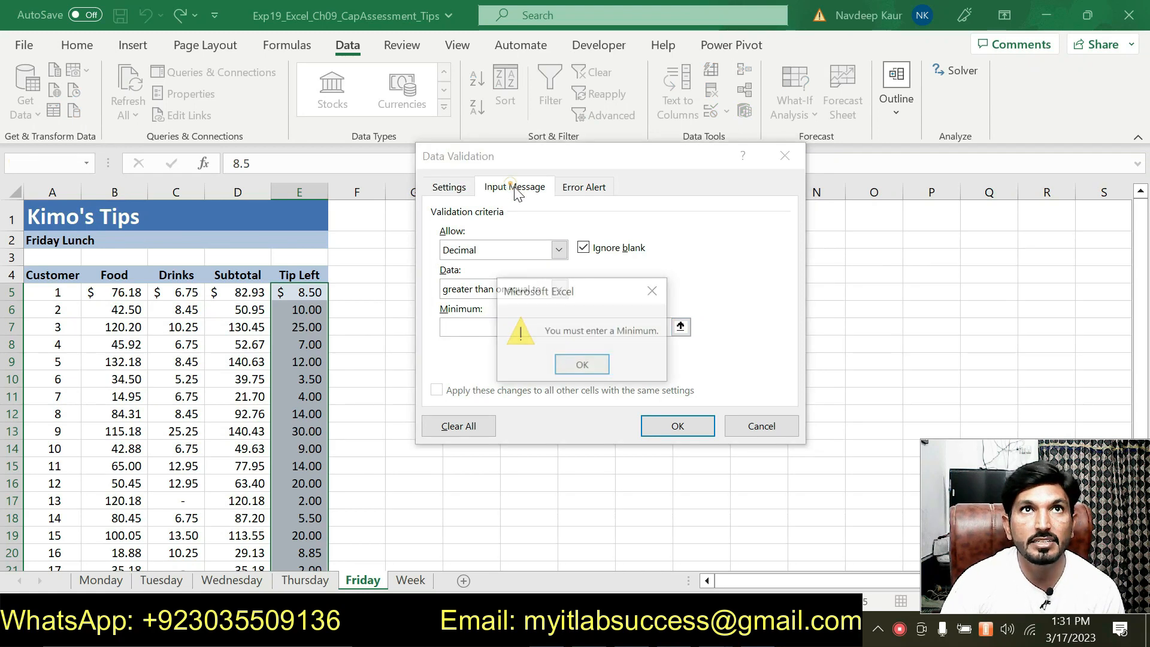
left_click(594, 369)
left_click(527, 250)
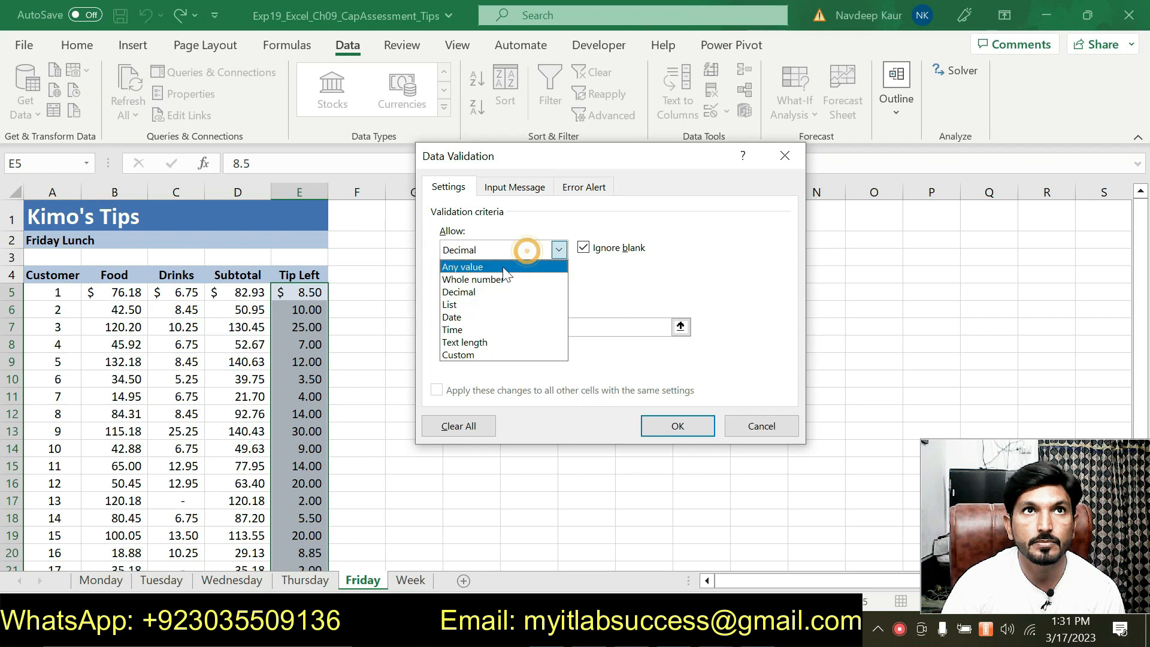
left_click(502, 266)
Examine the title and message fields of the input message and the Stop error alert against the step 18 instruction.
left_click(519, 188)
left_click(523, 272)
left_click(514, 329)
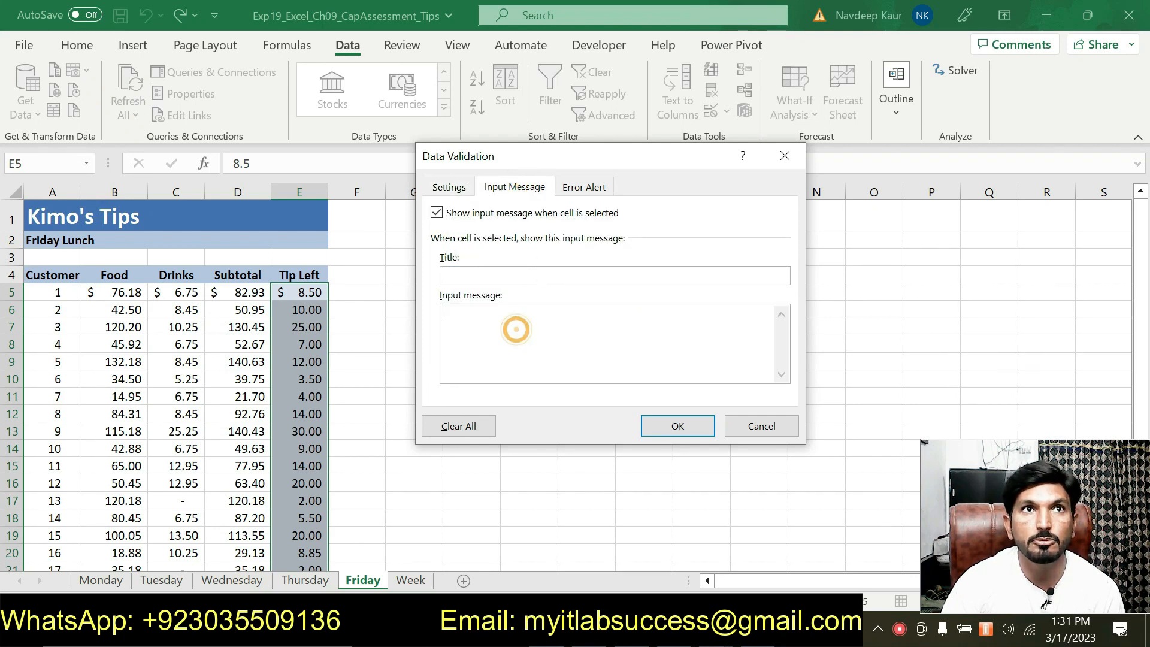
left_click(572, 191)
left_click(617, 274)
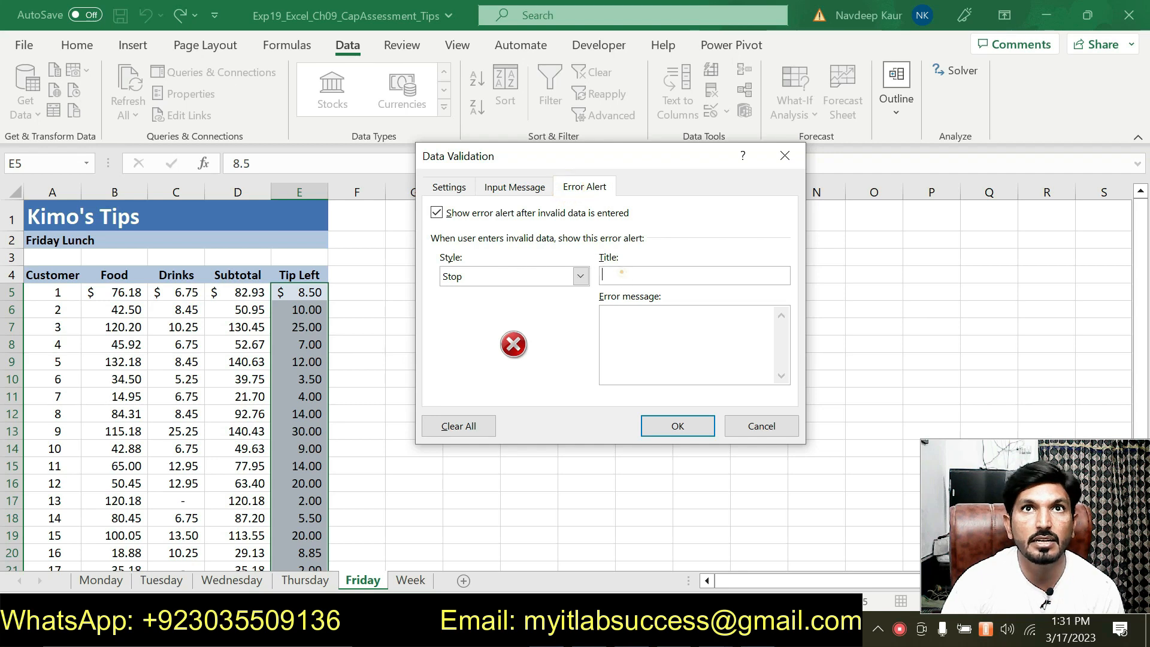
key("alt+Tab")
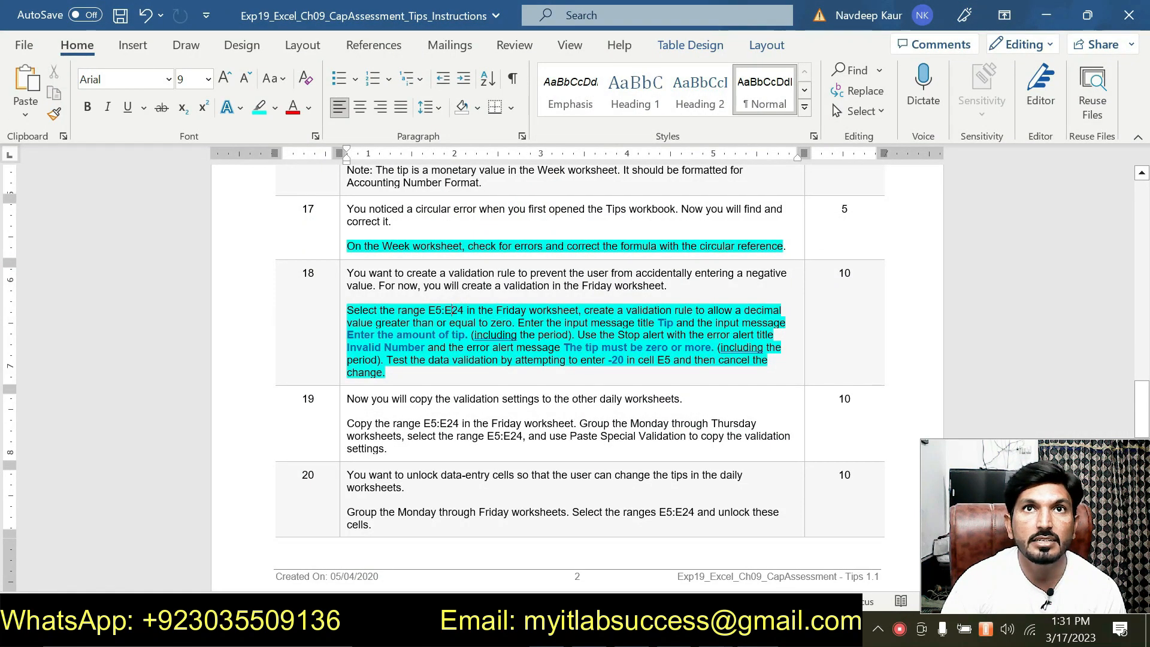
left_click(666, 324)
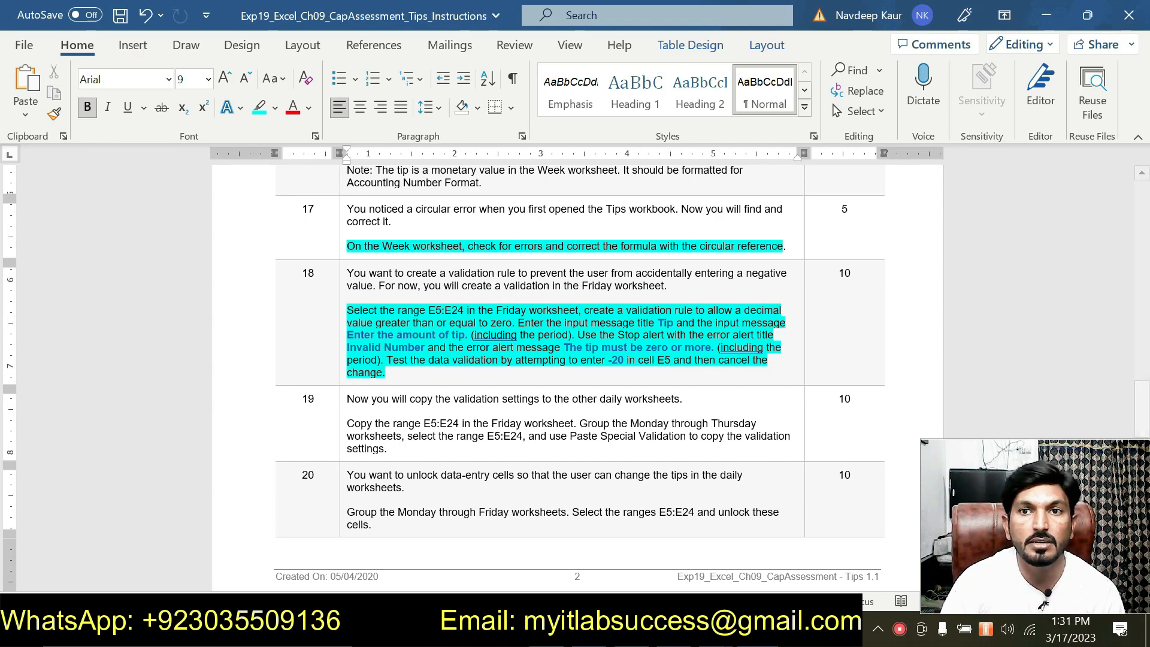
key("alt+Tab")
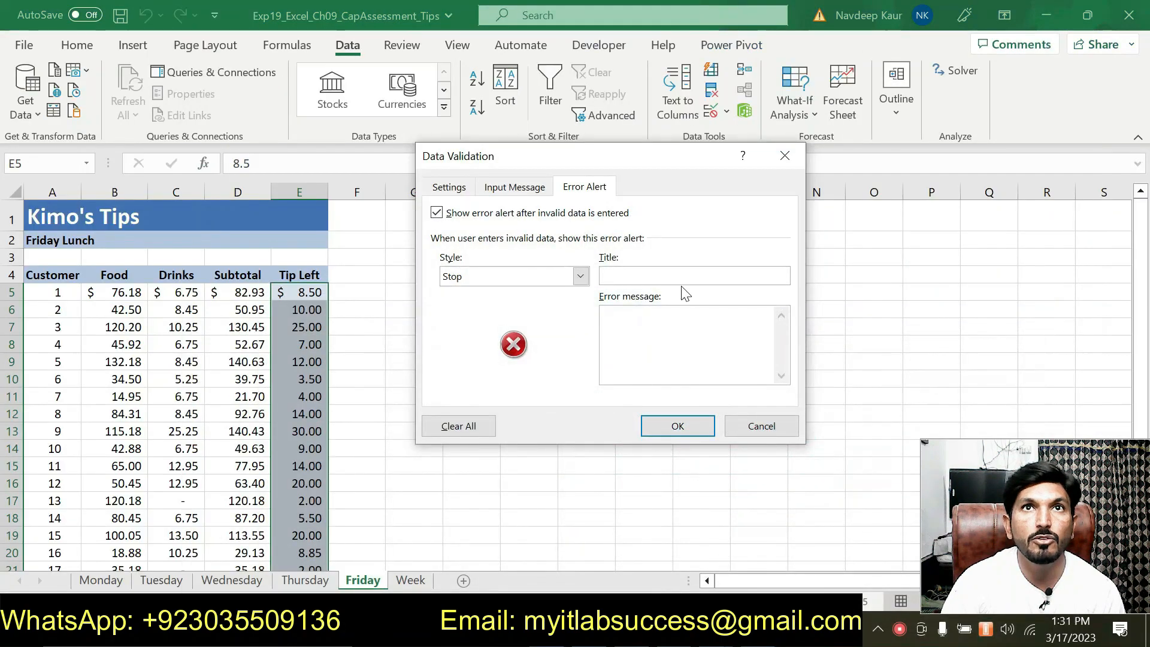
left_click(666, 276)
left_click(651, 348)
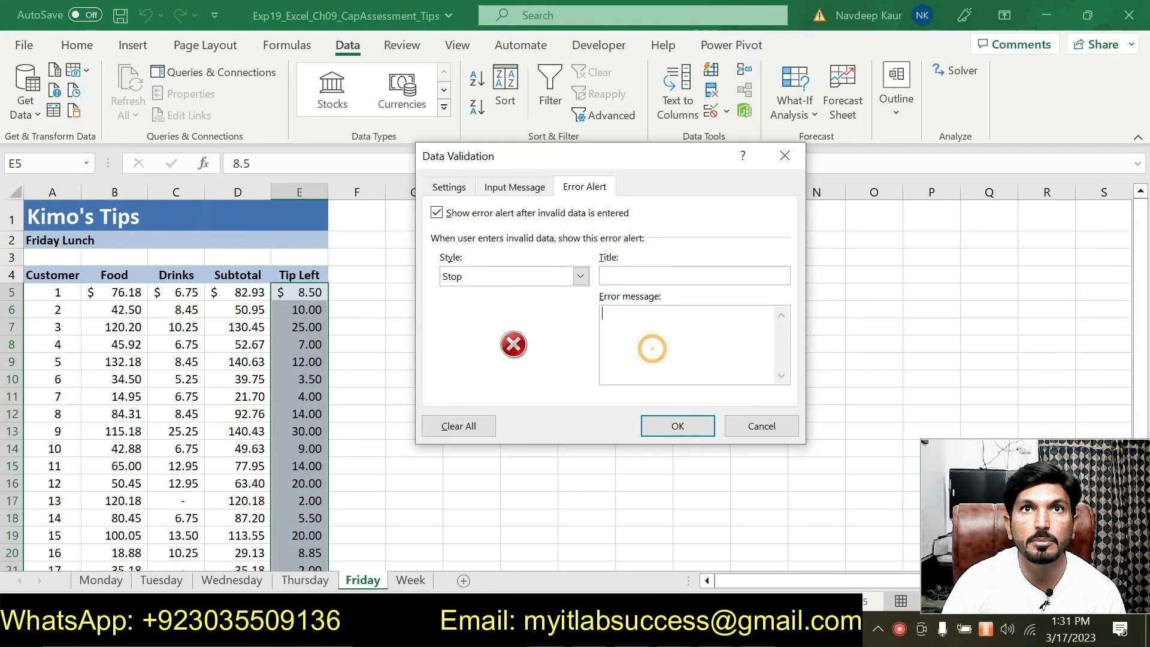
Return to the Exp19_Excel_Ch09_CapAssessment_Tips workbook and discard the open data validation settings for E5:E24 on the Friday worksheet.
key("alt+Tab")
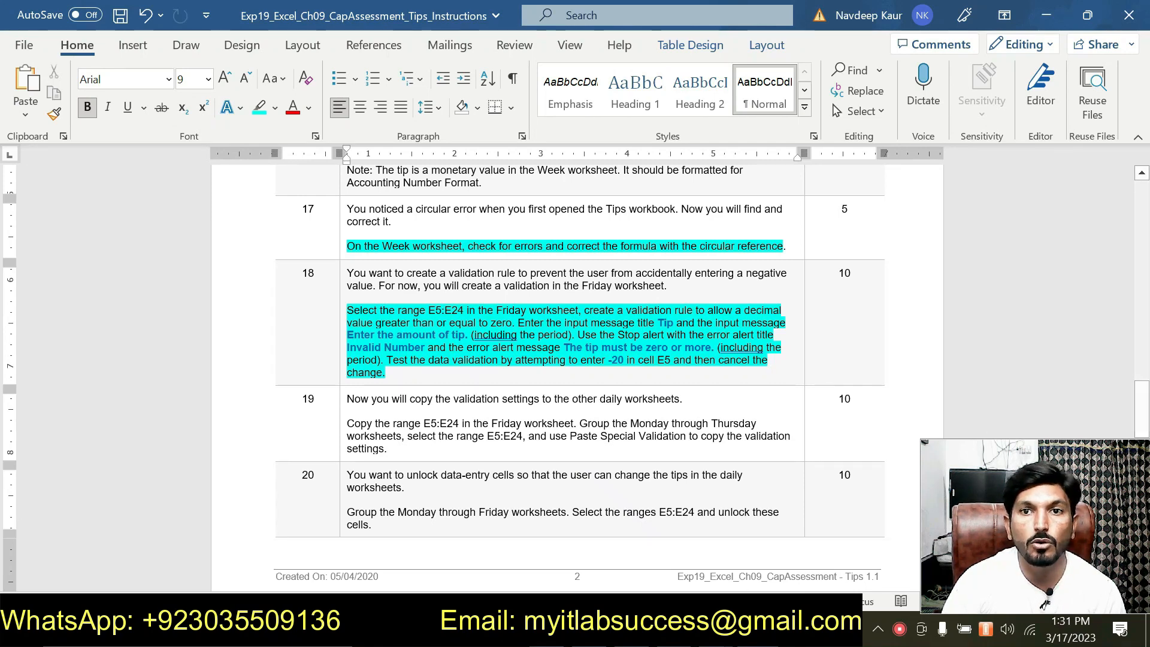
left_click(746, 554)
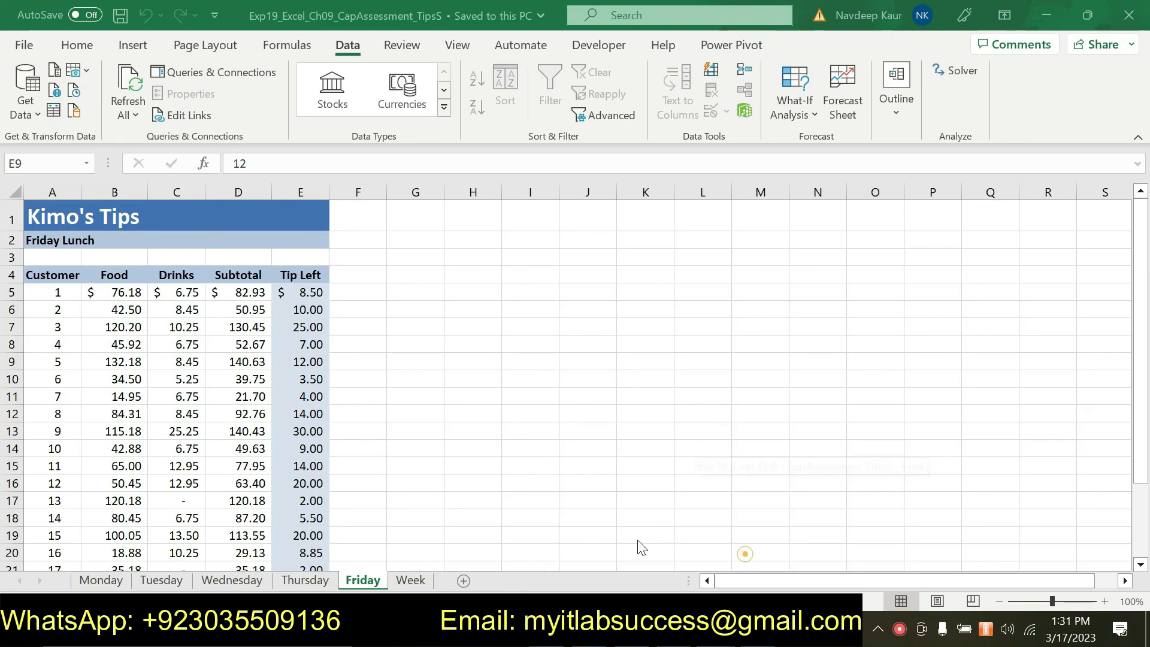
left_click(789, 429)
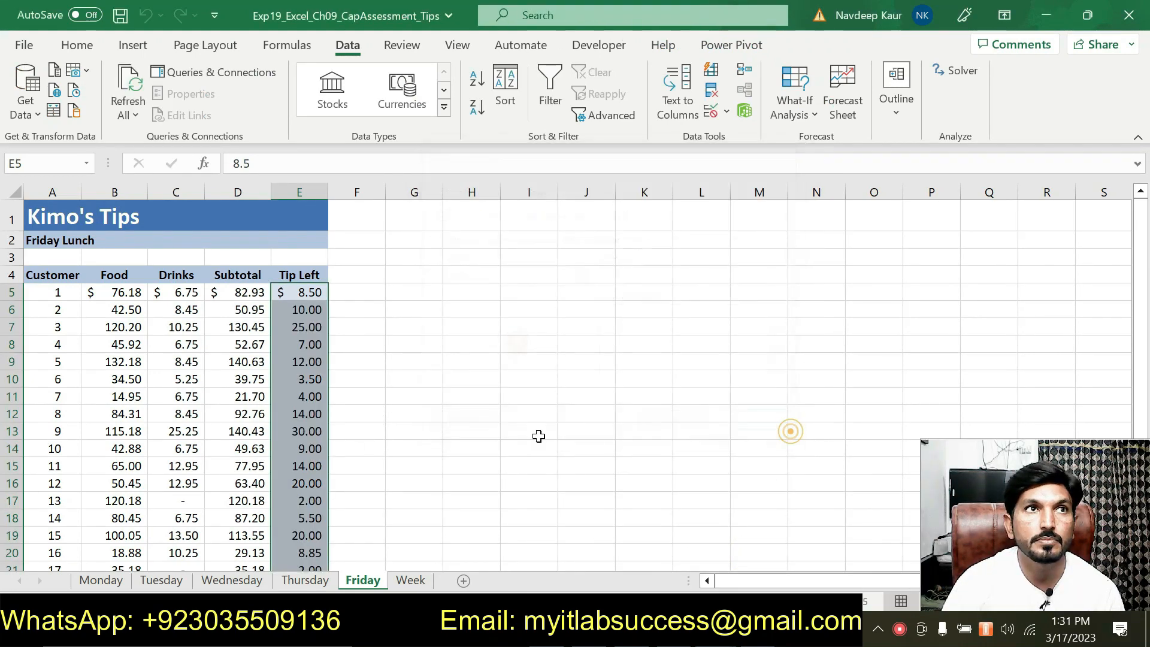
left_click(515, 435)
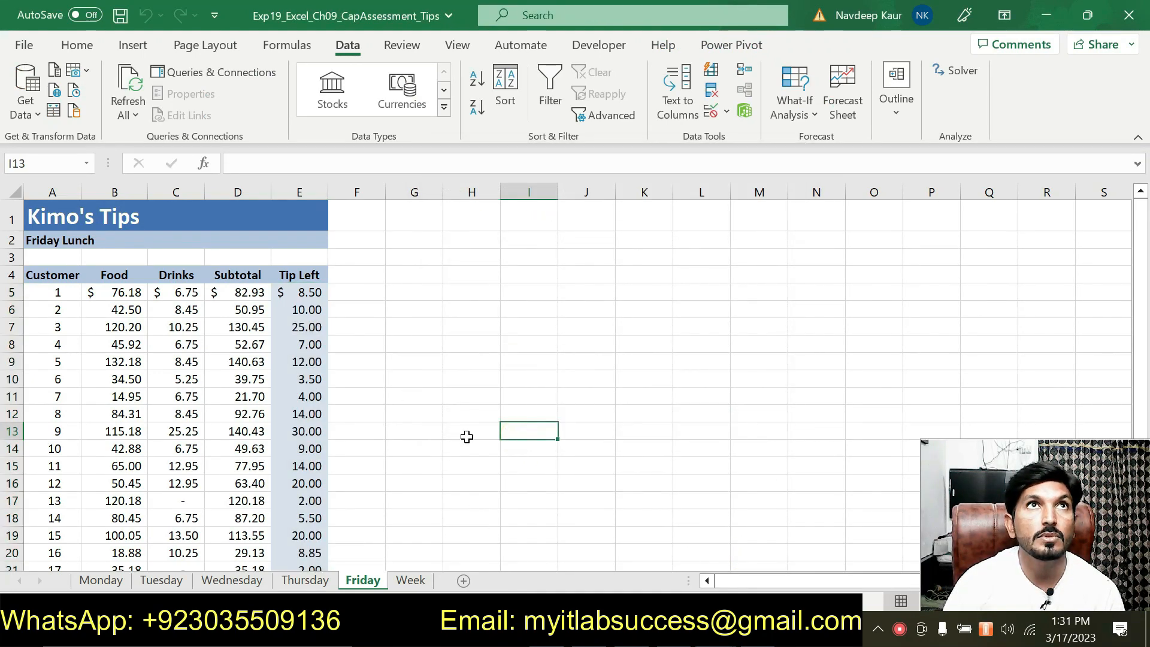
Switch to the TipsS workbook, go back to the Word instructions and examine step 19 about copying the validation of E5:E24.
left_click(715, 629)
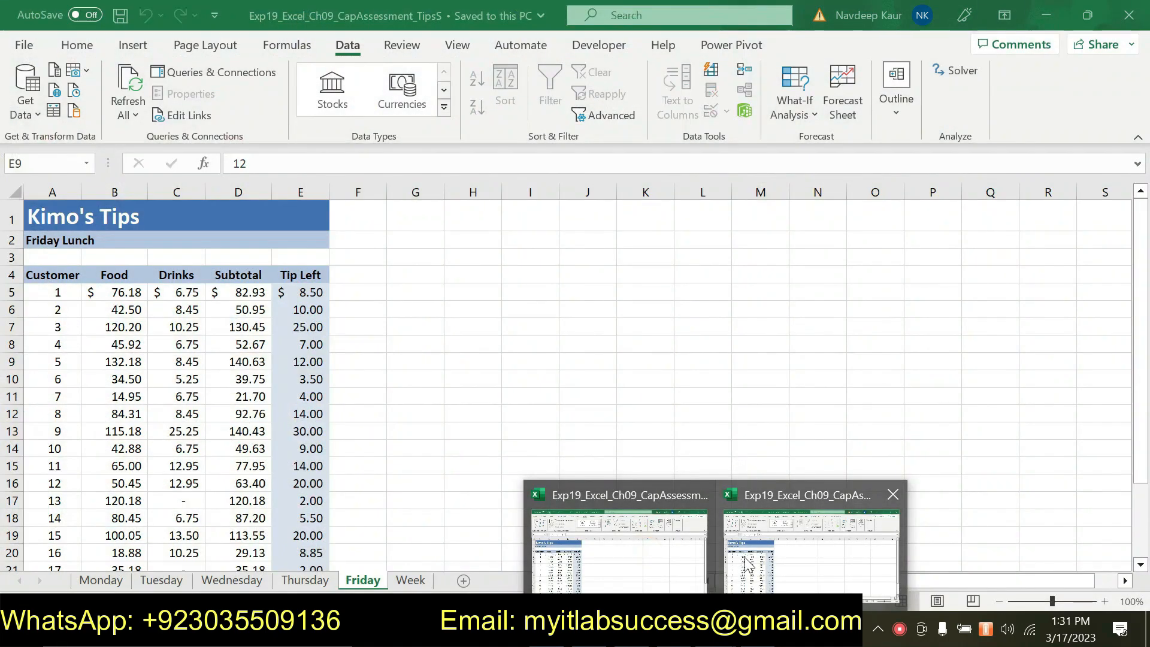
left_click(746, 563)
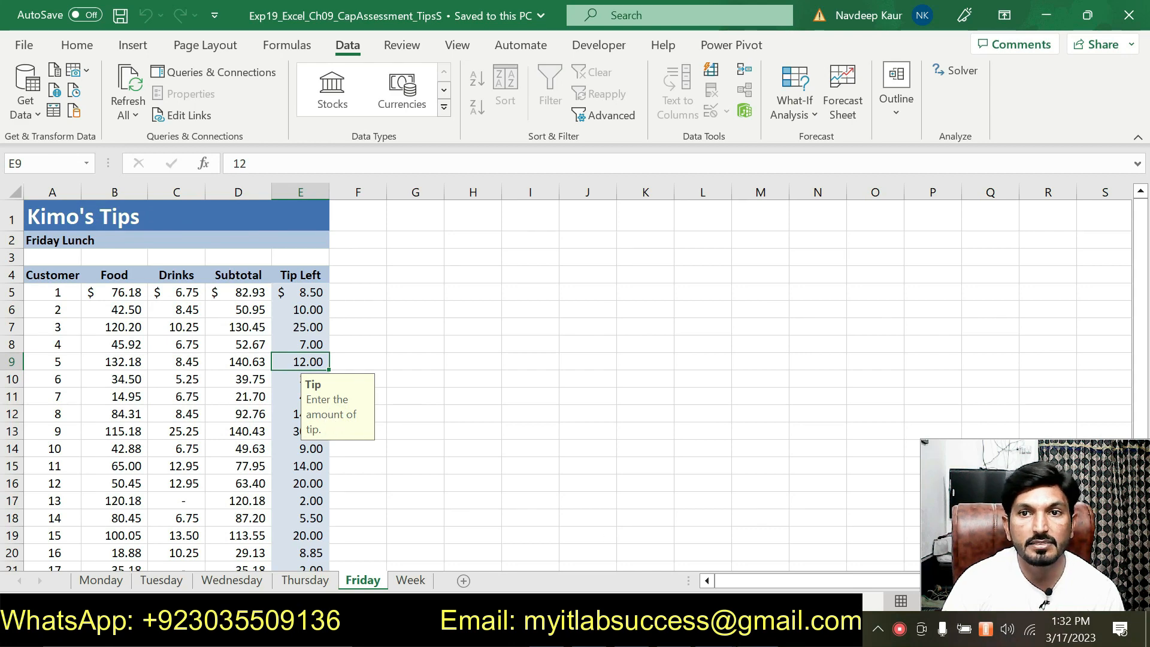
key("alt+Tab")
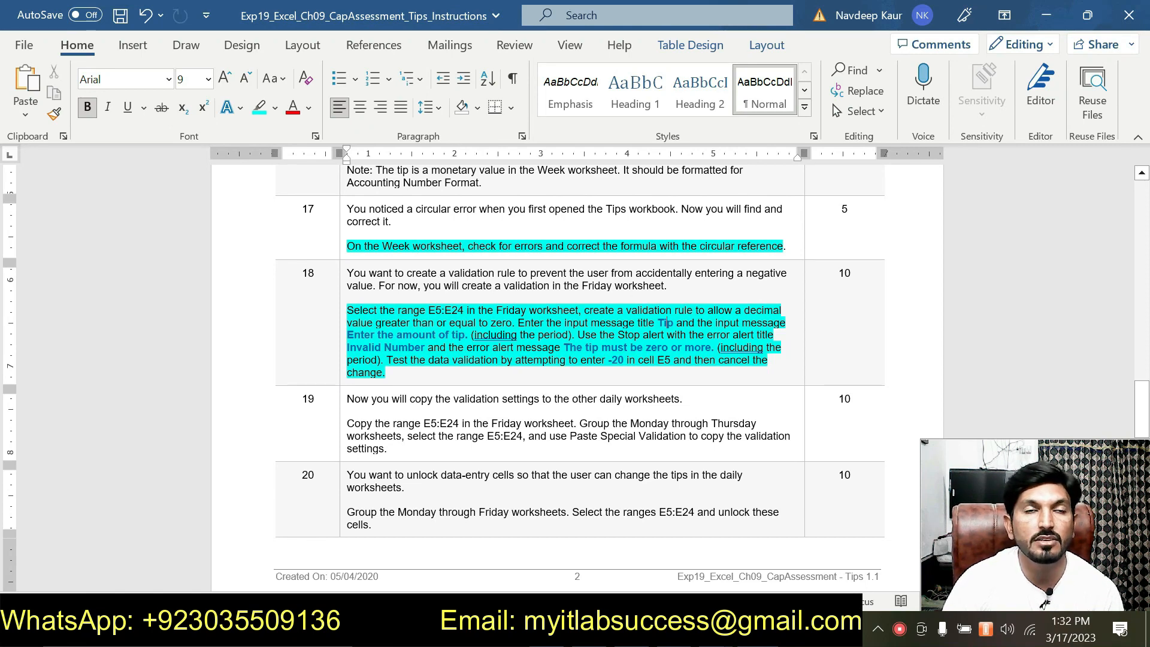
double_click(504, 436)
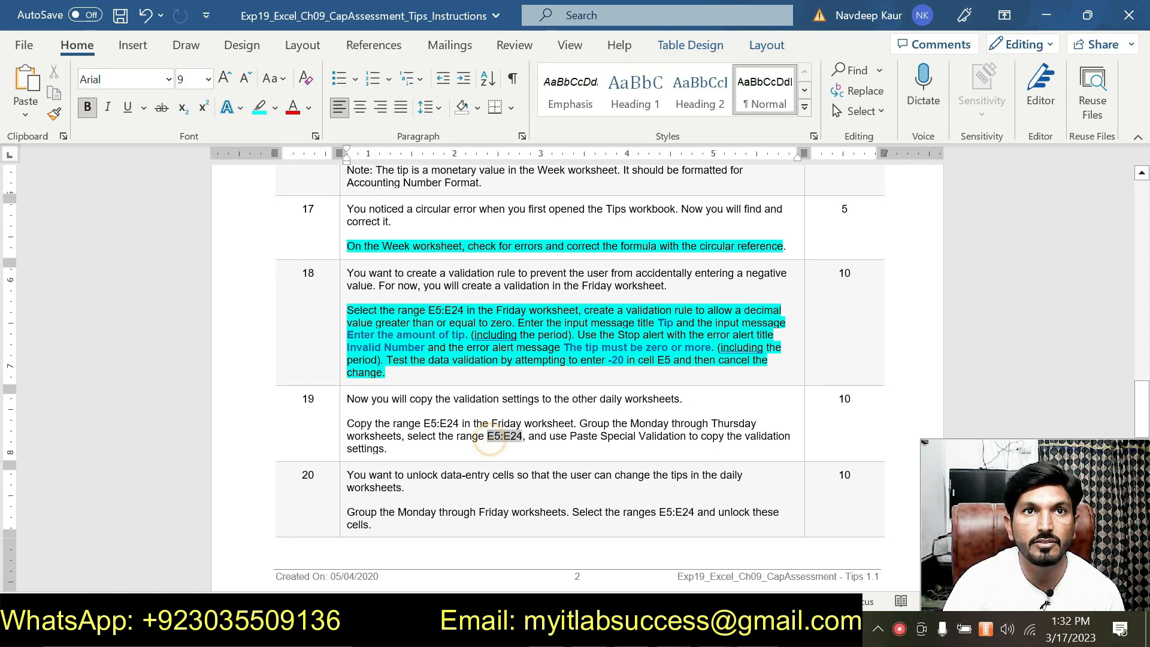
Switch to the TipsS workbook, select the Tip Left range E5:E24 on the Friday worksheet to view it, and deselect it.
key("alt+Tab")
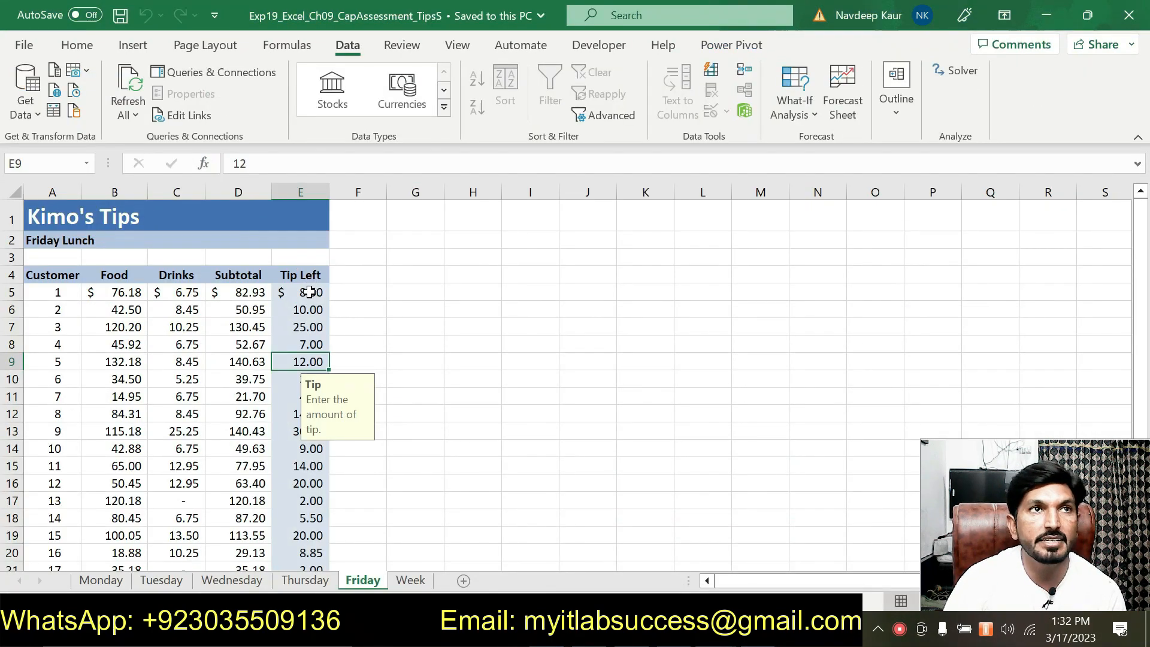
left_click_drag(309, 292, 308, 522)
left_click(456, 440)
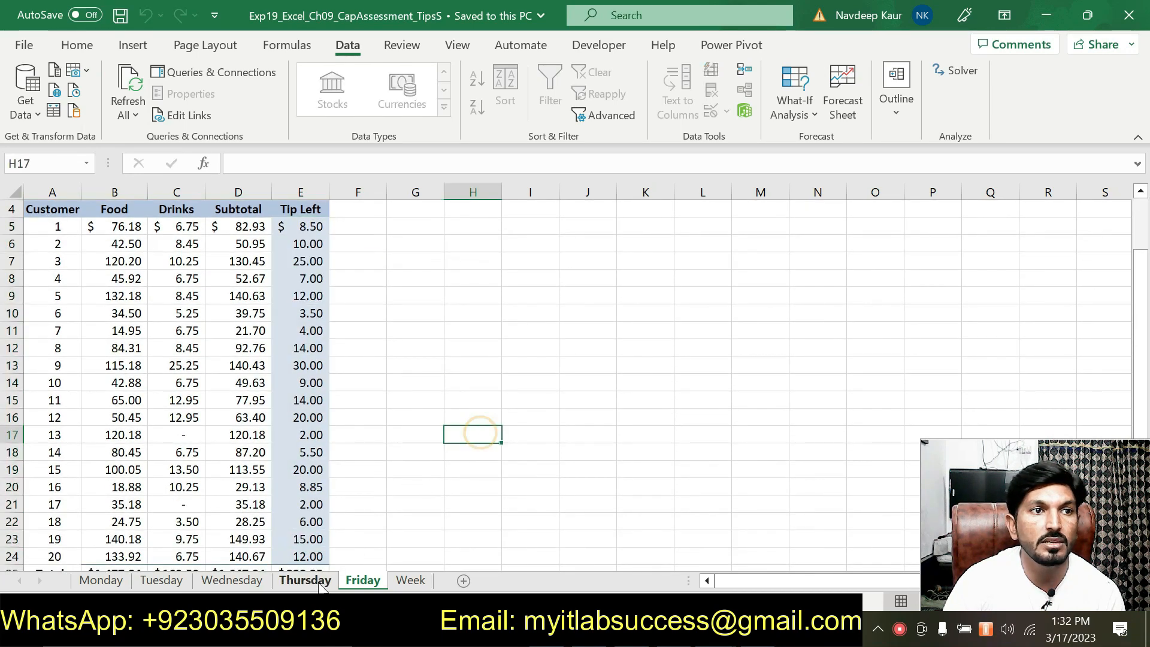
Go through the Thursday, Wednesday, Tuesday and Monday worksheets and check the Tip Left cells for the validation input message.
left_click(293, 582)
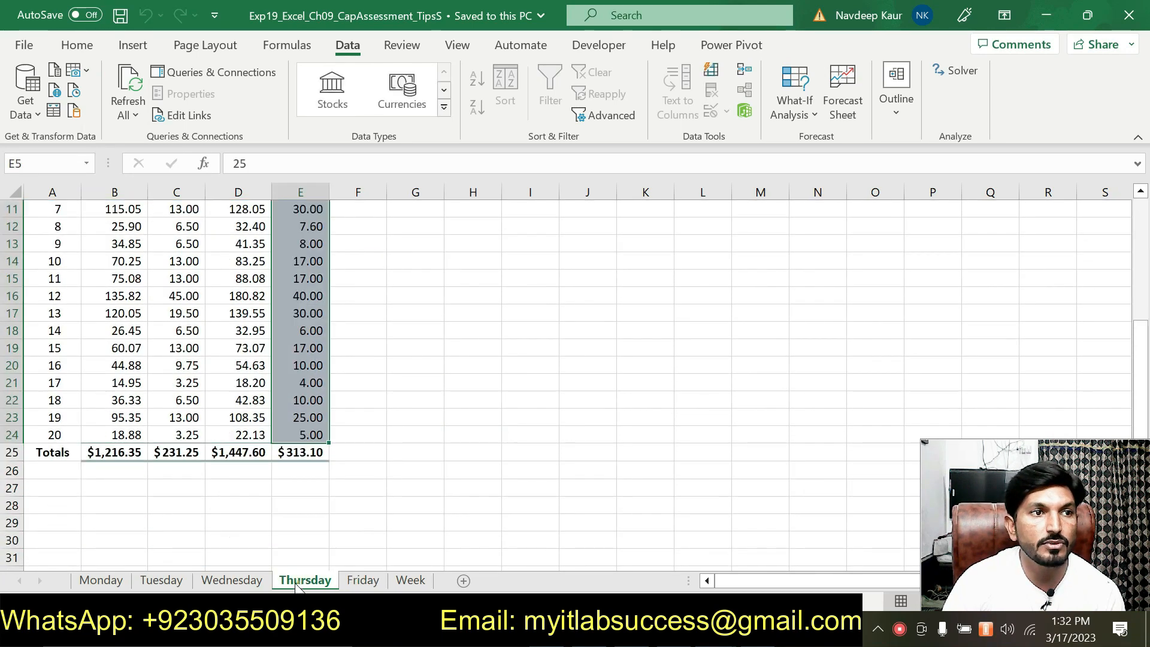
left_click(219, 580)
left_click(160, 581)
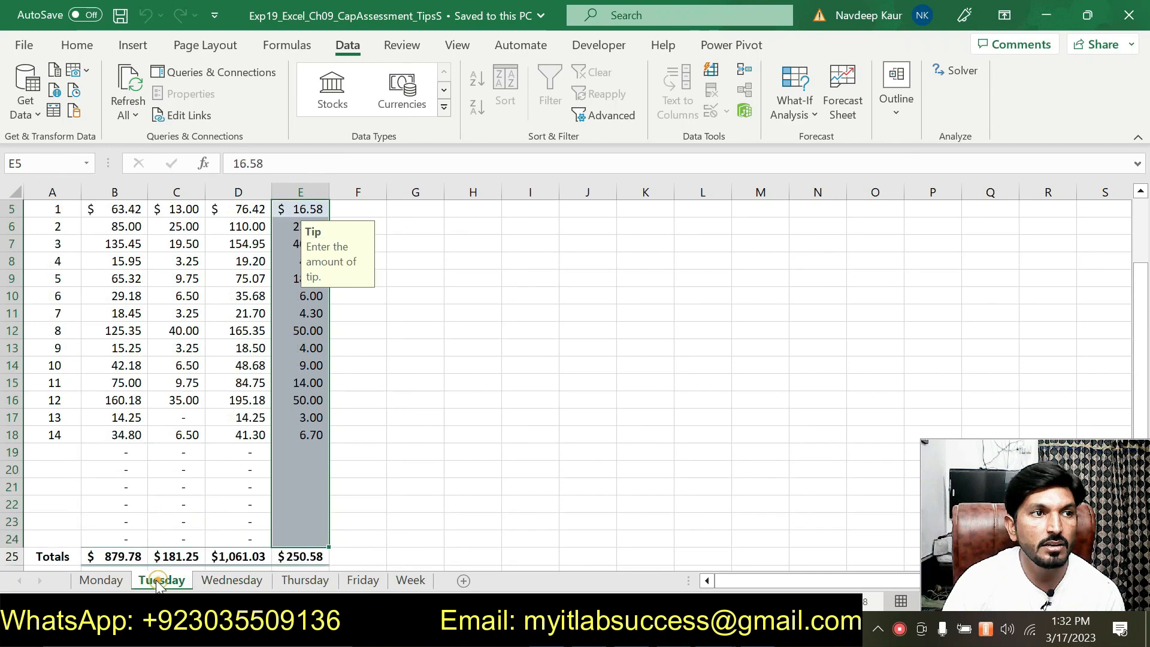
left_click(101, 579)
scroll(327, 422, "up", 2)
left_click(446, 377)
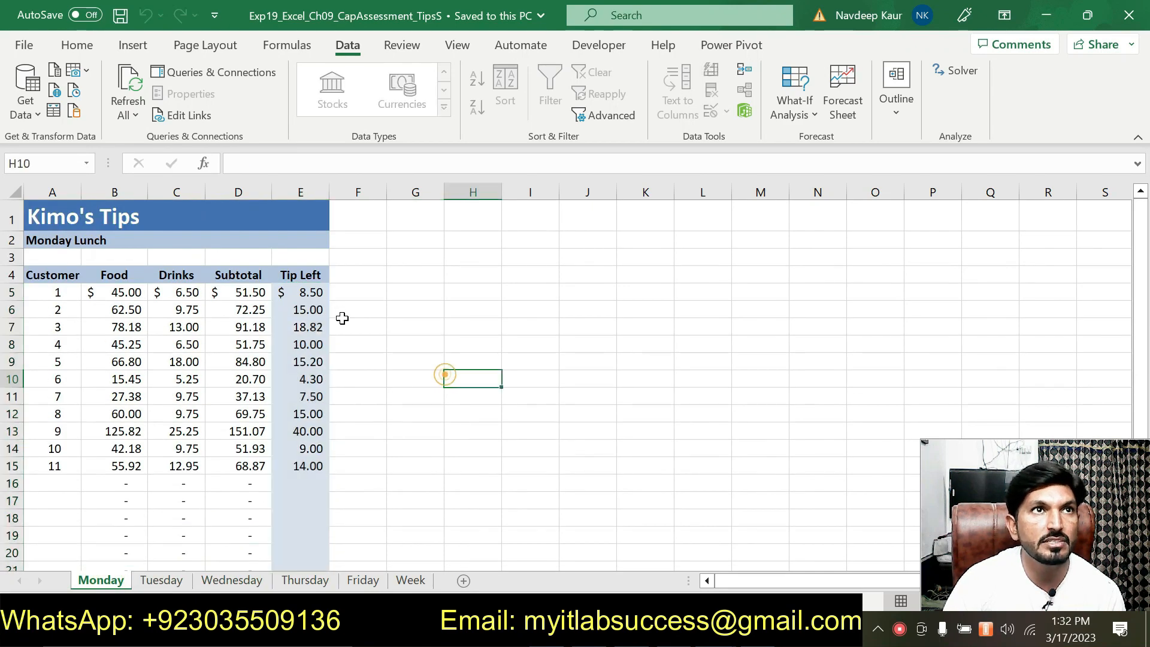
left_click(303, 293)
left_click(380, 364)
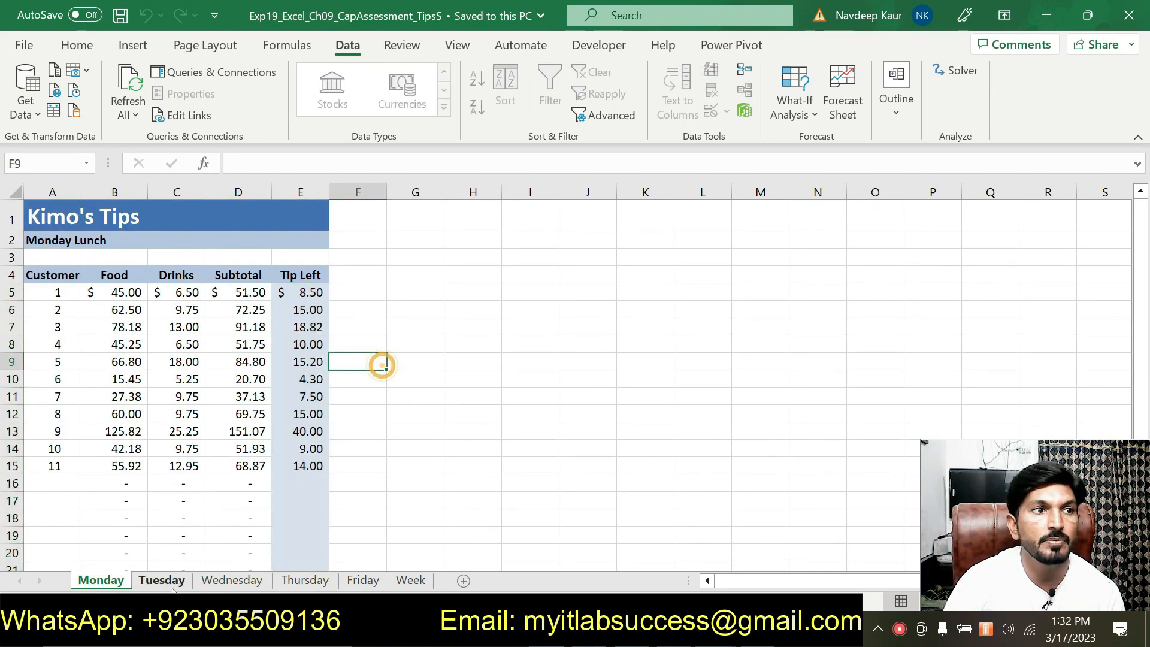
Look at the Paste Special option for E5:E24 on the Tuesday worksheet, dismiss it and deselect the range.
left_click(161, 581)
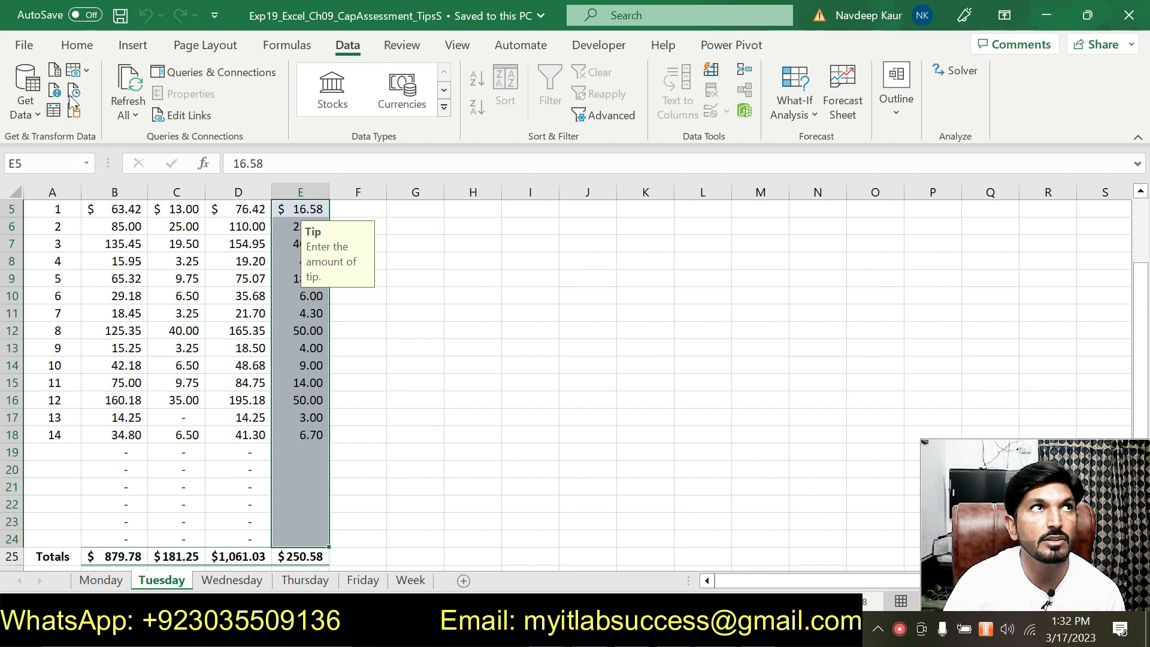
left_click(76, 45)
left_click(29, 121)
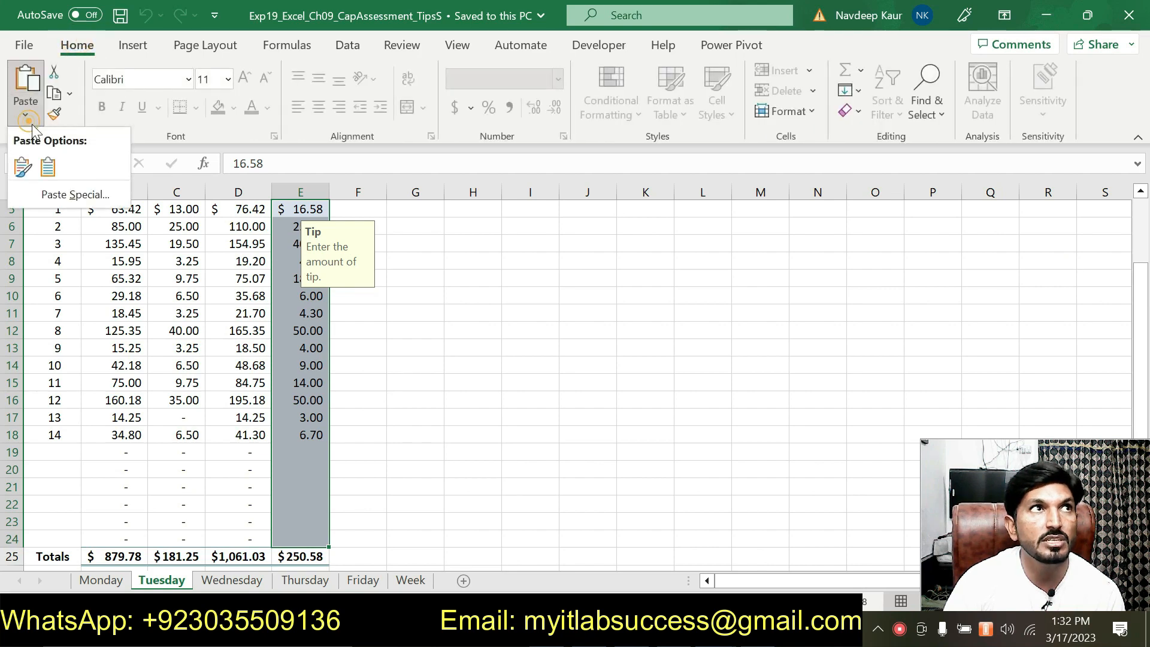
left_click(449, 370)
scroll(450, 385, "up", 2)
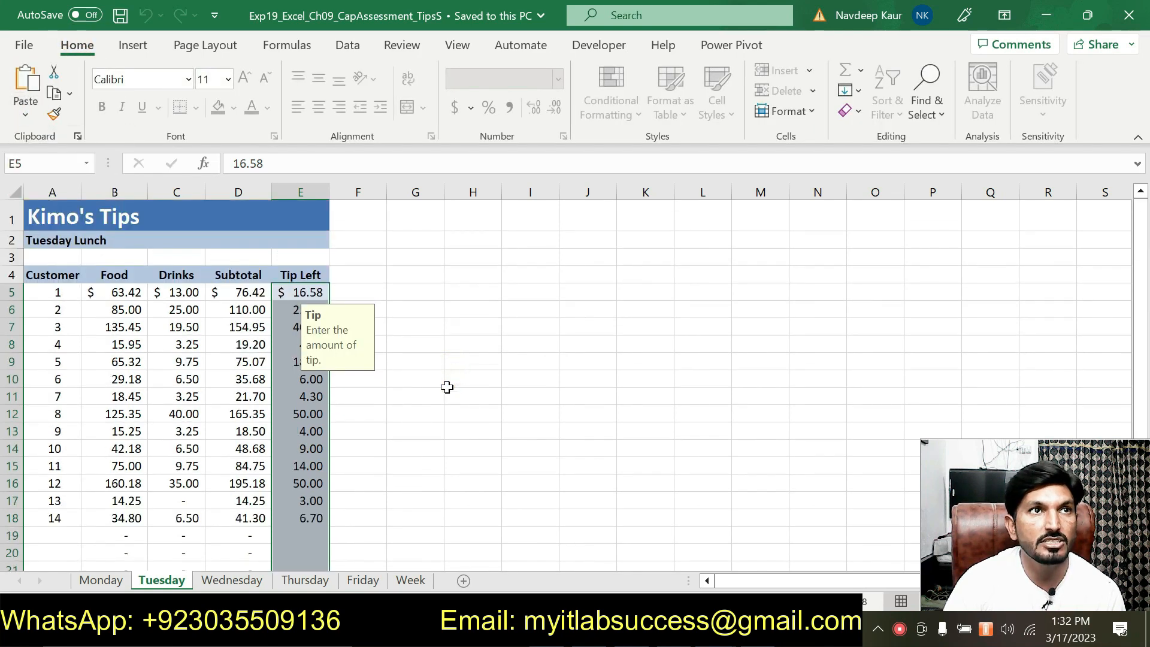
left_click(442, 384)
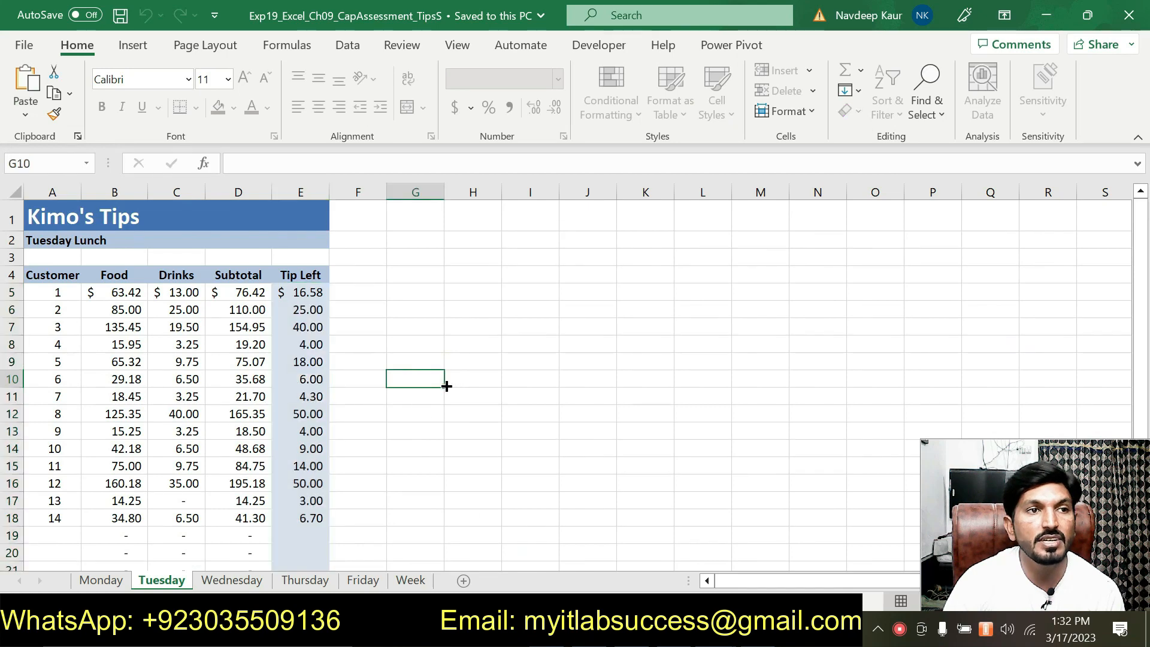
Review the Tip Left column from the Friday worksheet back to the Monday worksheet for the pasted validation, and return to Wednesday.
left_click(361, 582)
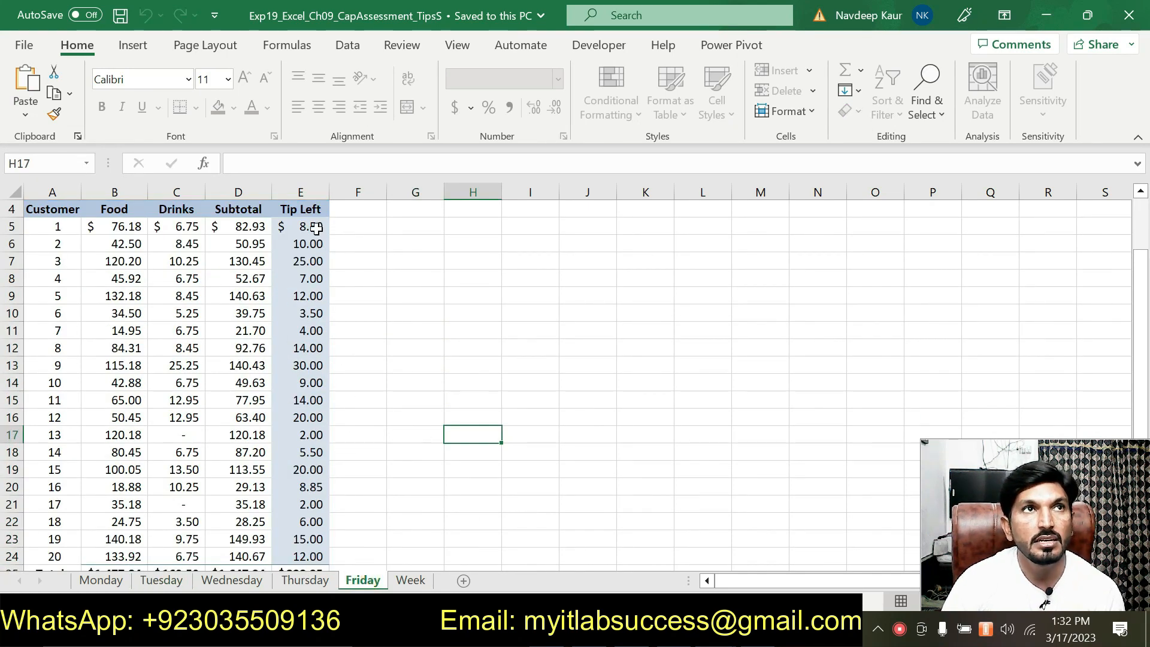
left_click(306, 581)
scroll(323, 453, "up", 3)
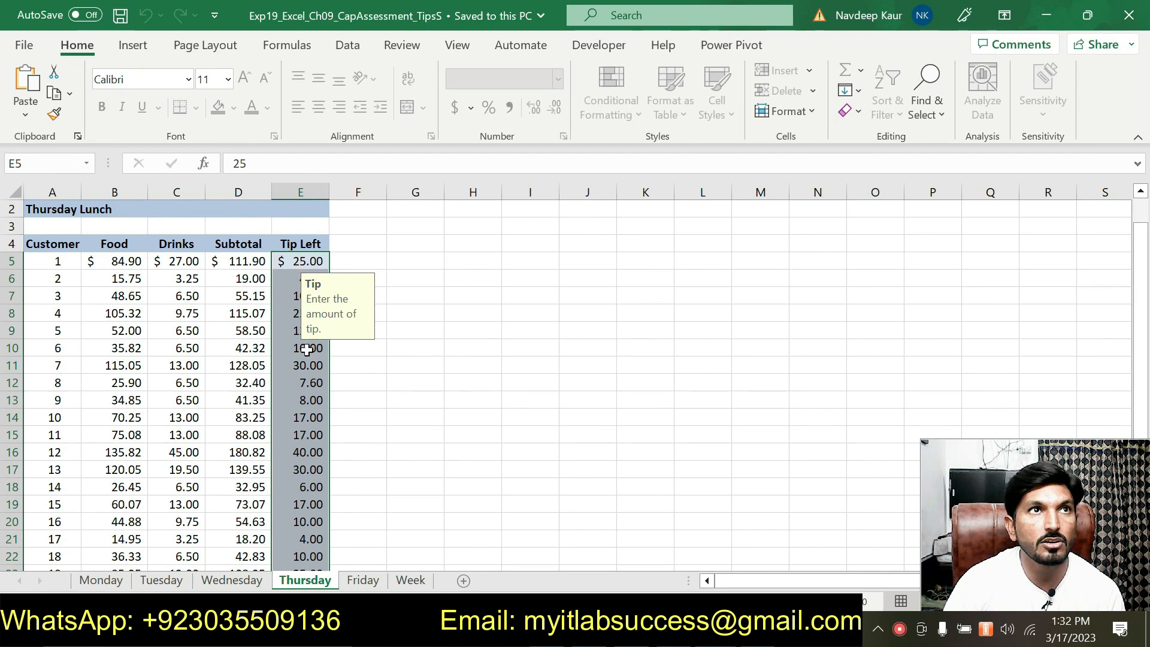
left_click(232, 580)
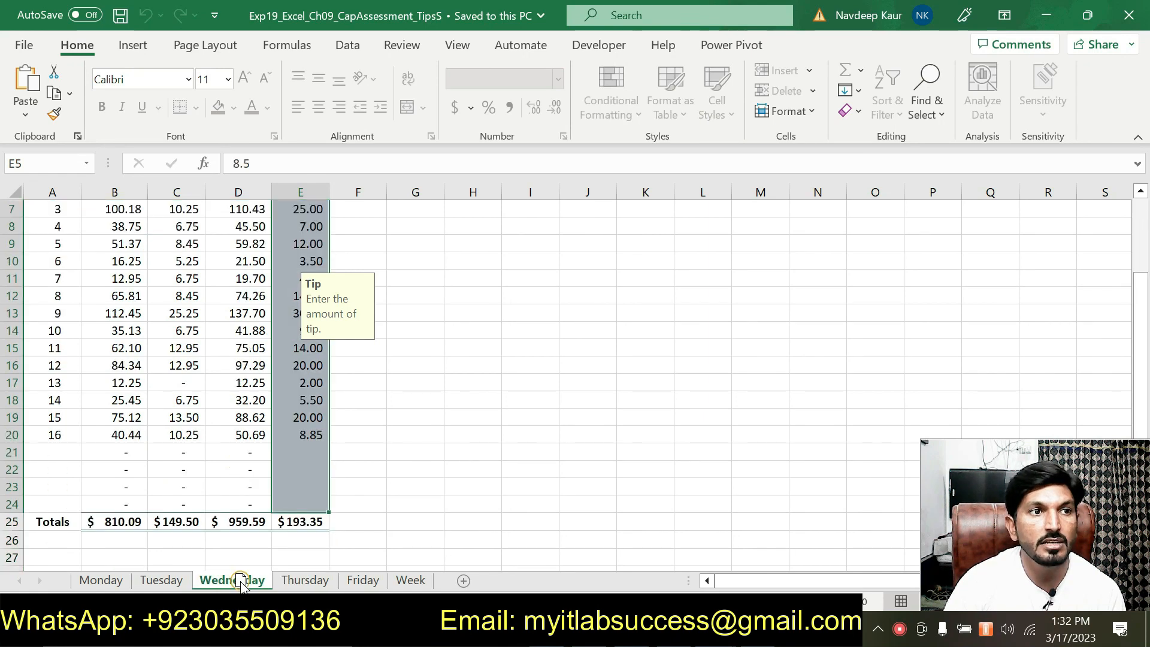
scroll(359, 506, "up", 1)
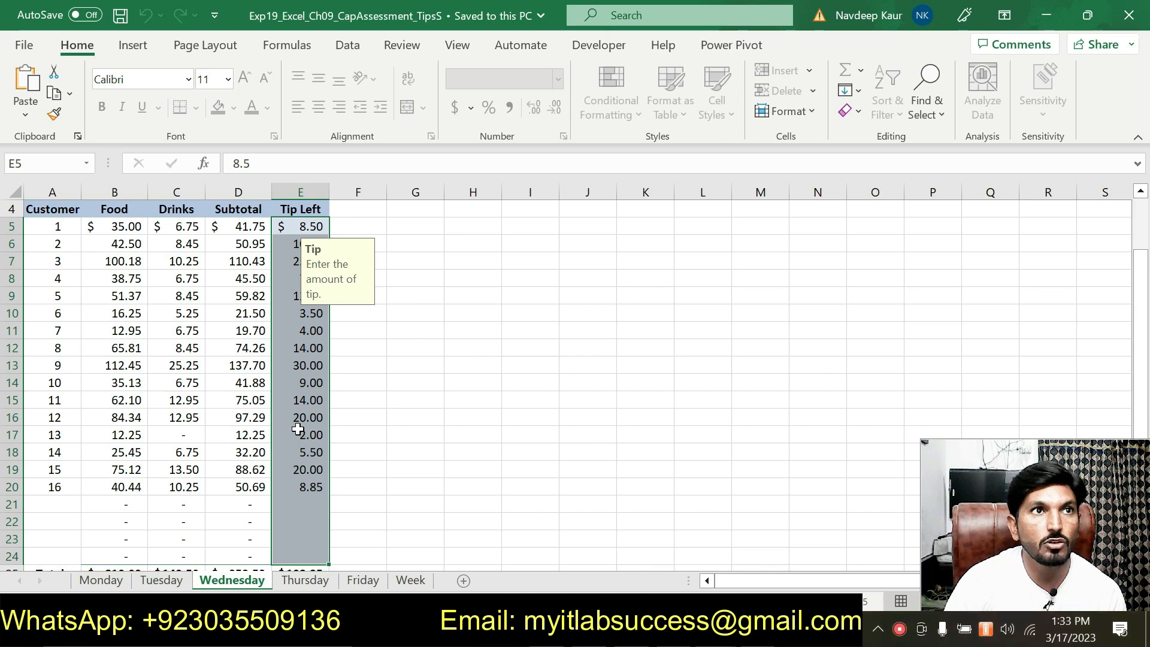
left_click(162, 580)
left_click(101, 580)
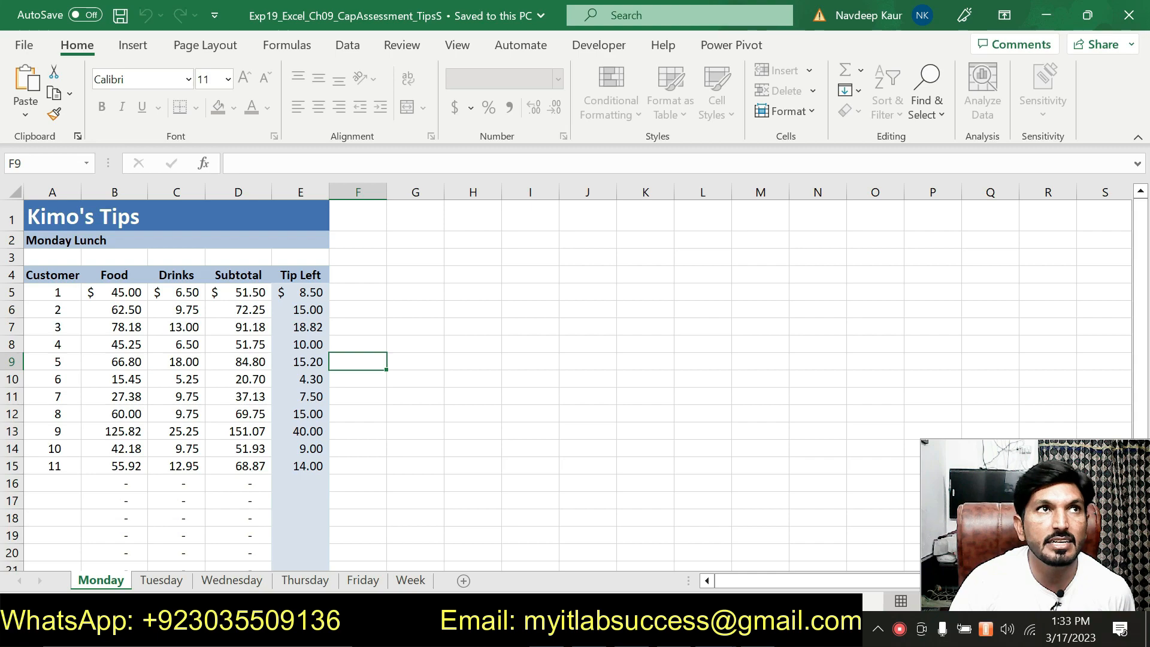
left_click(264, 581)
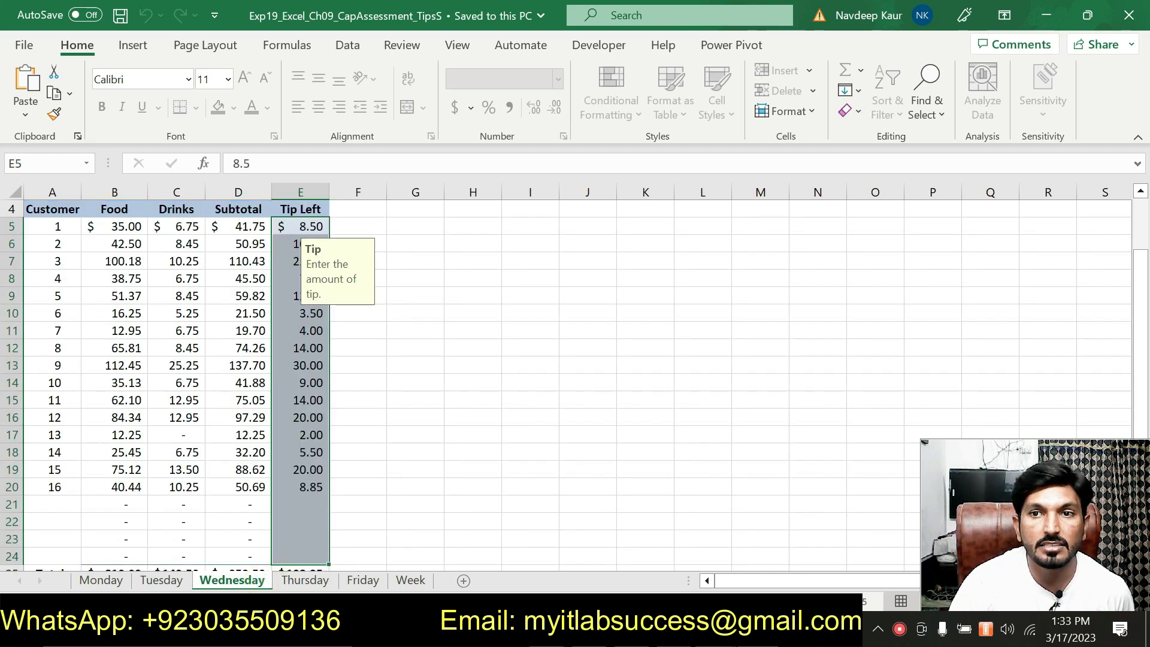
Switch to the Word instructions and examine step 20 about unlocking E5:E24 on the grouped Monday through Friday worksheets.
key("alt+Tab")
scroll(578, 371, "down", 1)
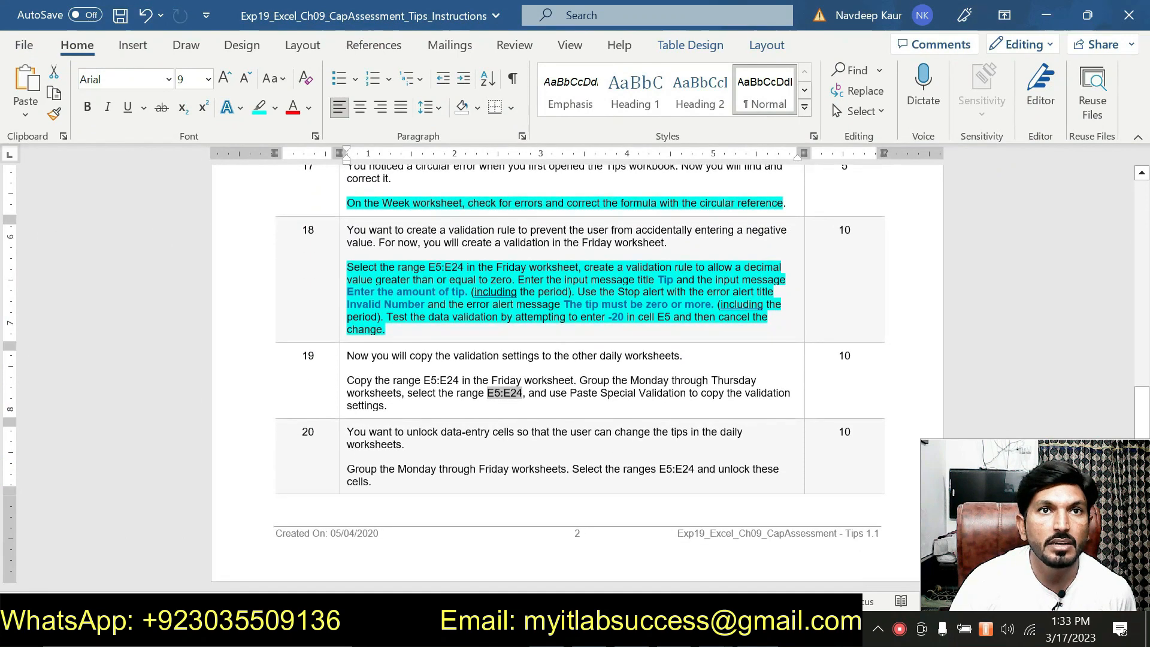
scroll(578, 371, "down", 2)
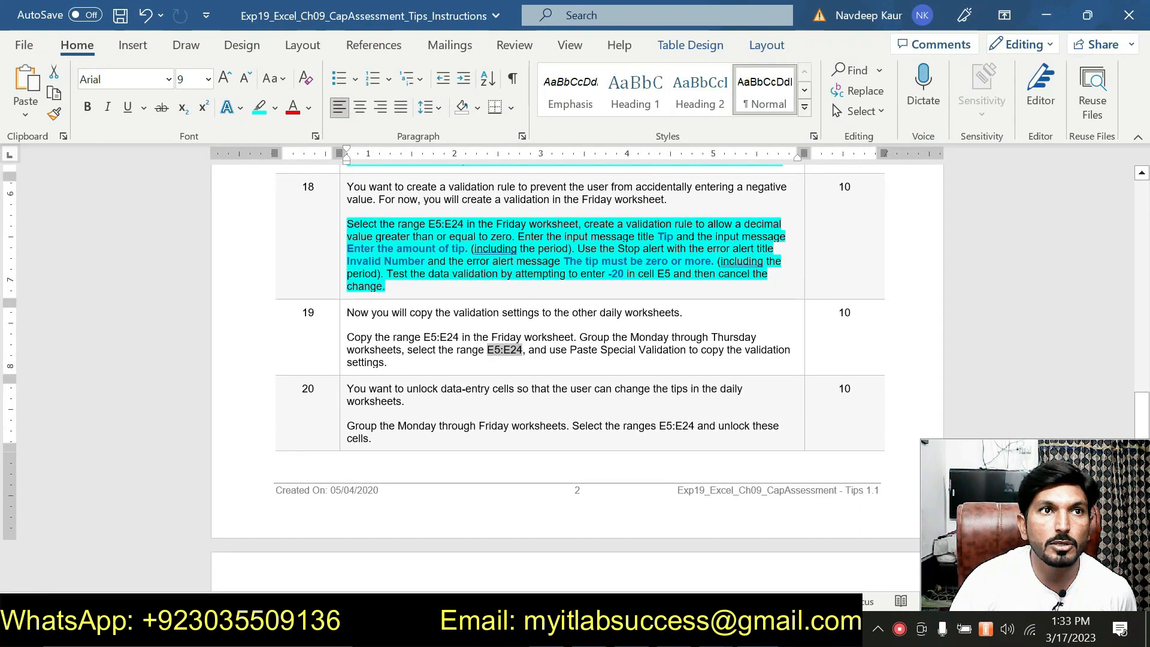
triple_click(353, 428)
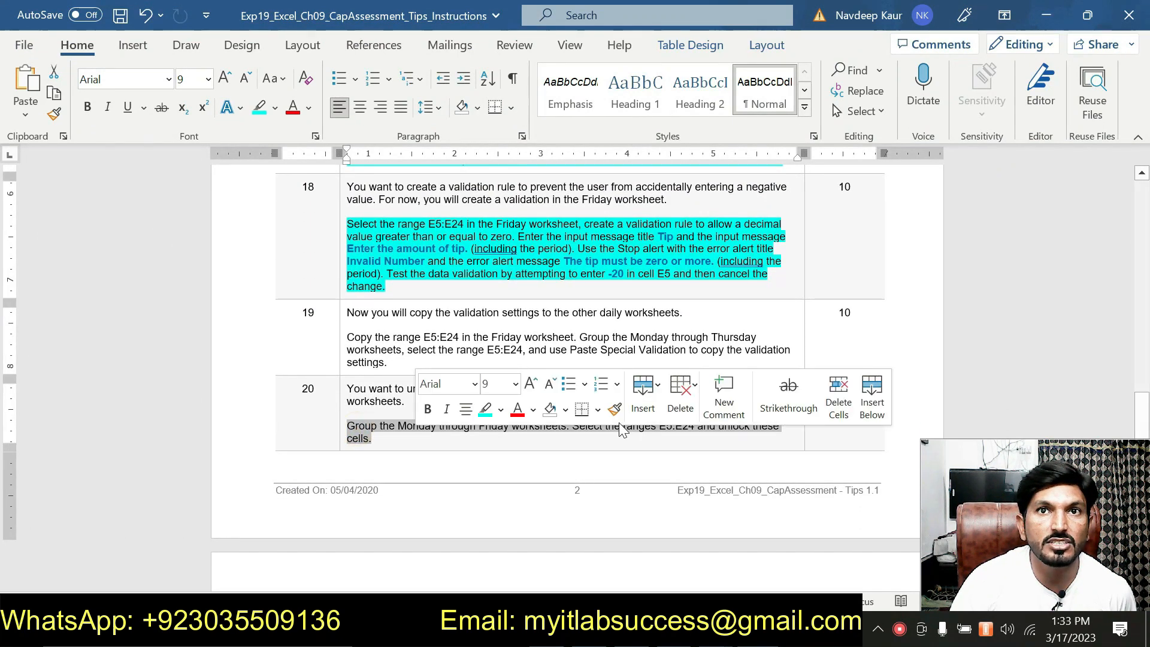
left_click(654, 435)
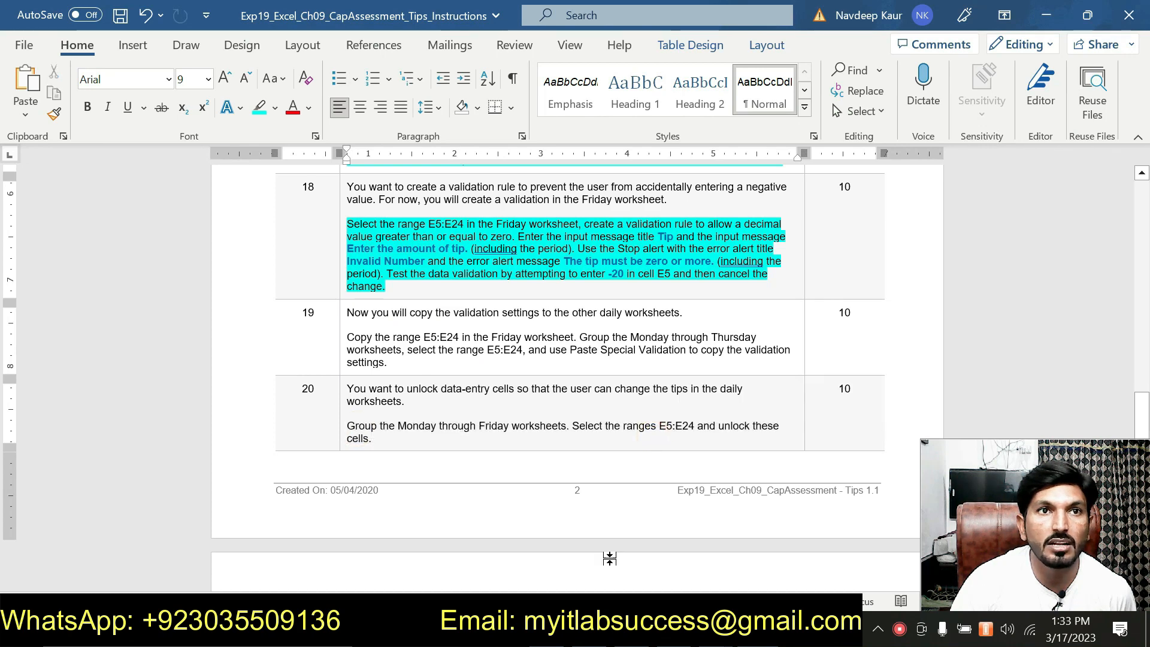
Return to the TipsS workbook, select E5:E24 on the Wednesday worksheet and look for the Format Cells command used for unlocking.
left_click(715, 630)
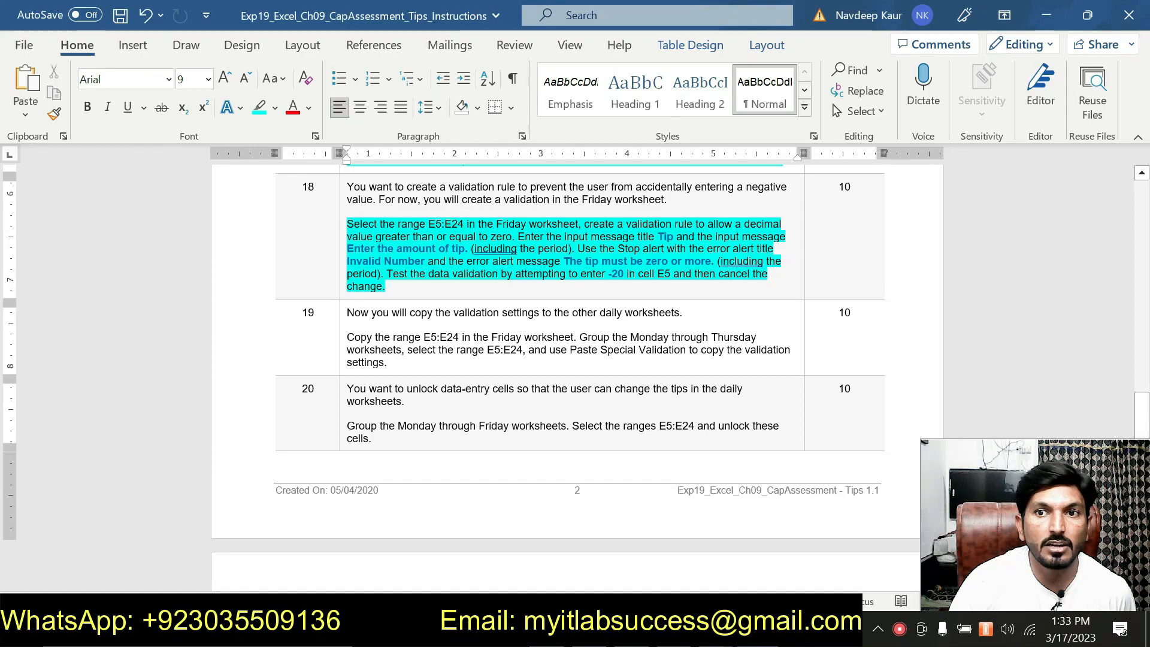
left_click(743, 630)
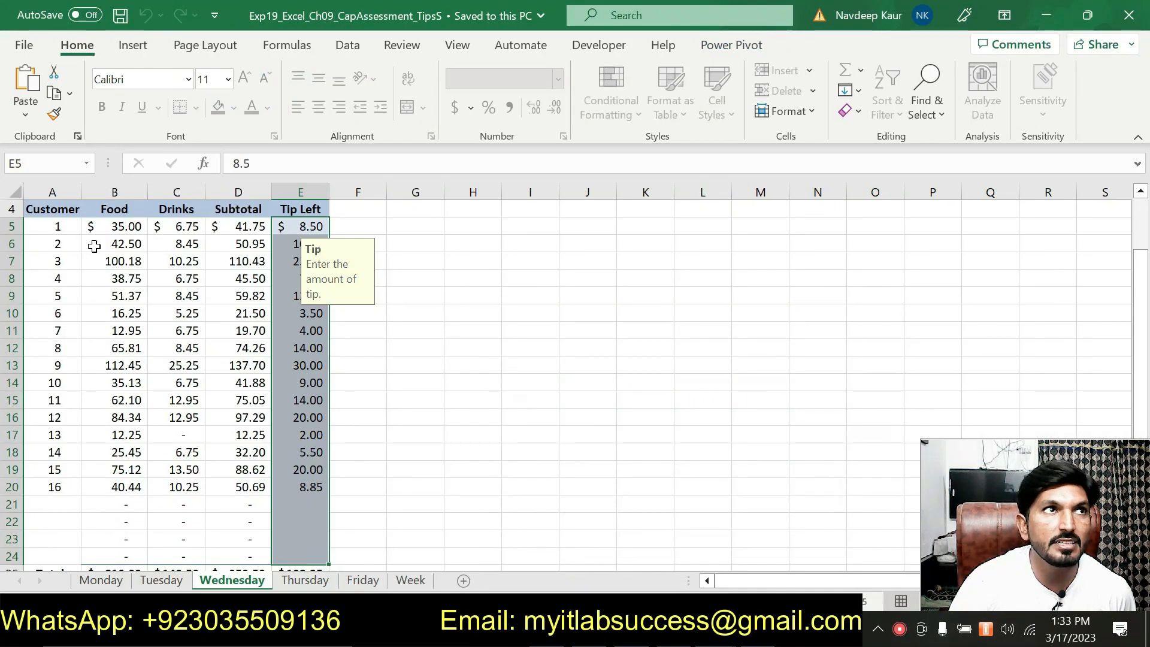
left_click(743, 630)
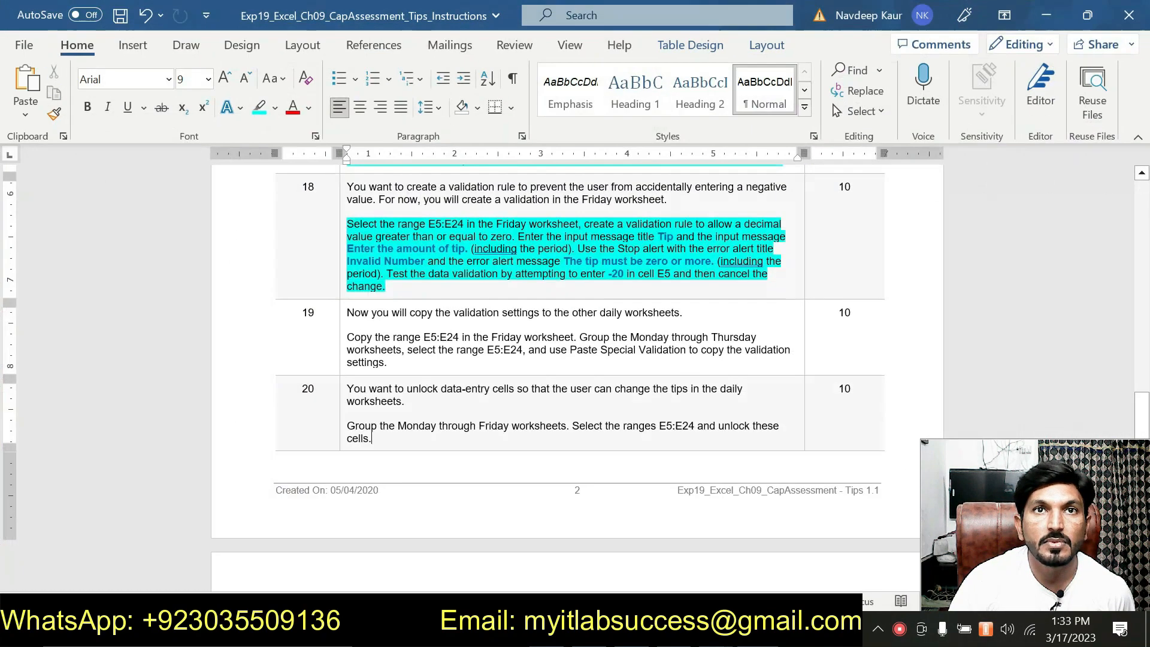
left_click(743, 630)
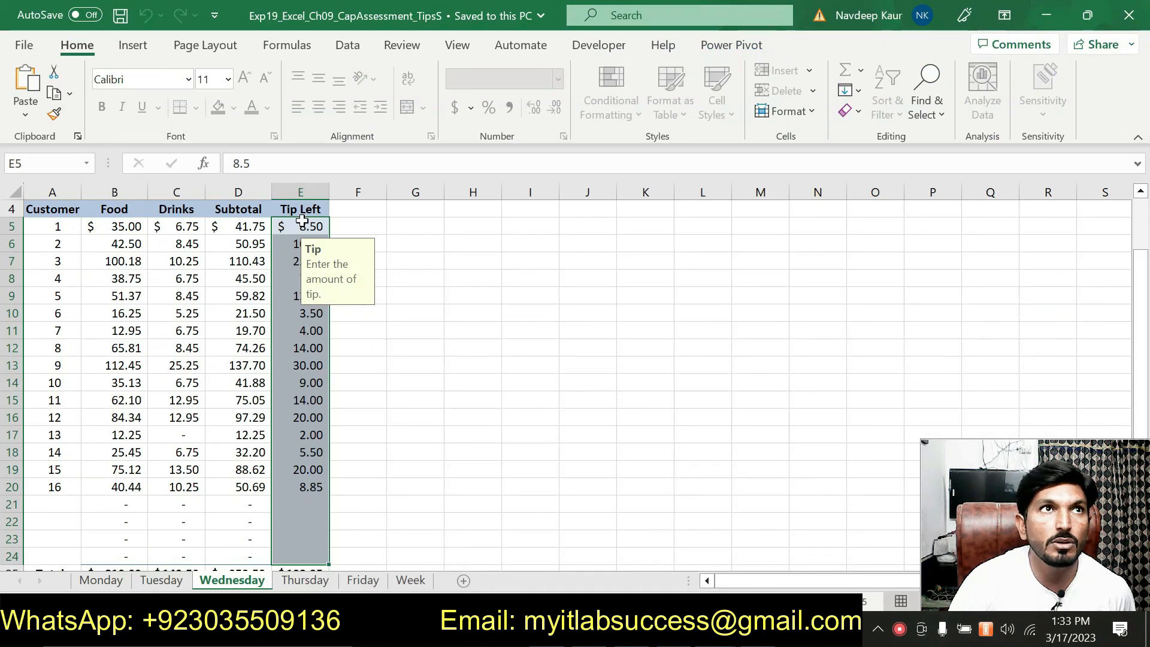
left_click_drag(303, 227, 301, 523)
right_click(302, 522)
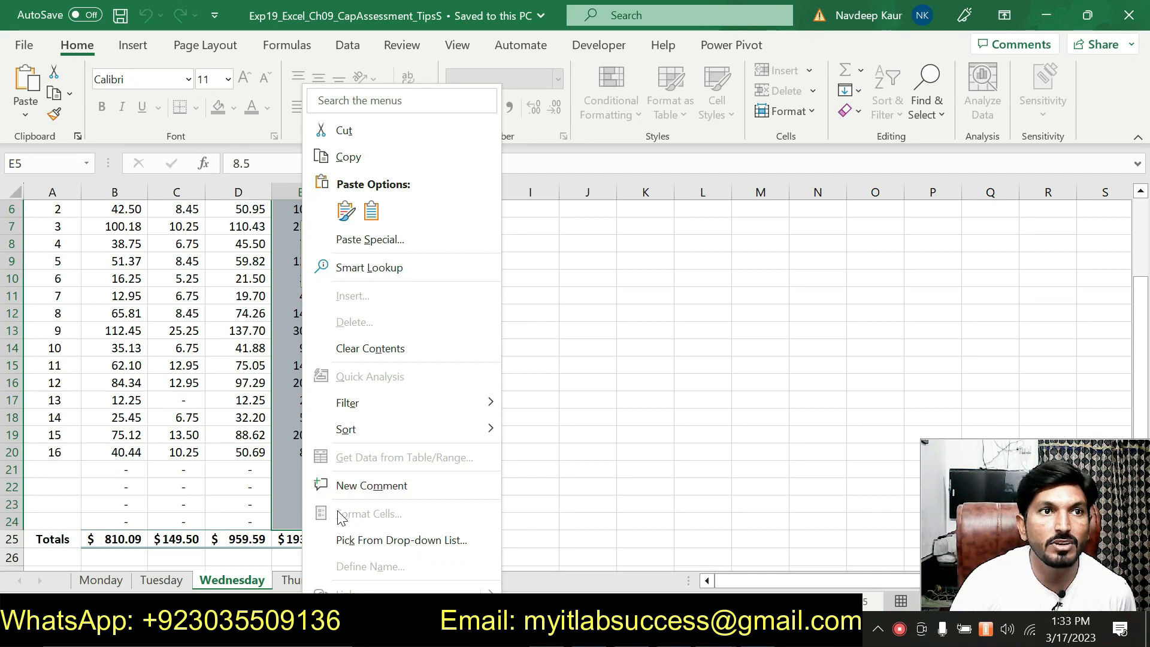
key("Escape")
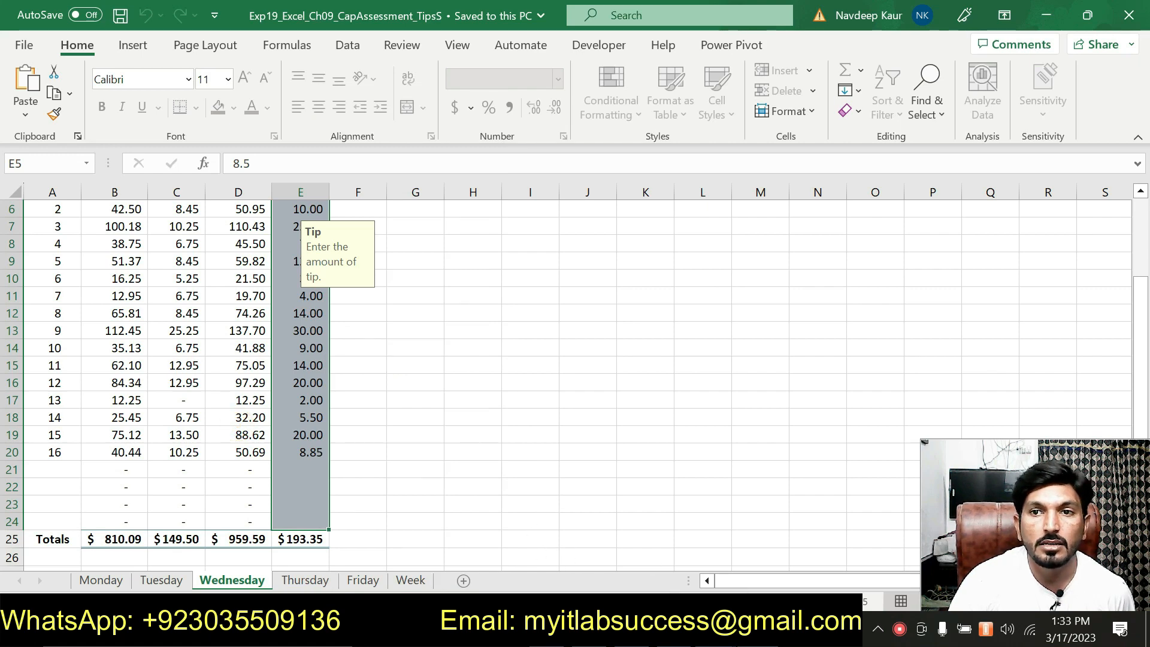
Switch to the Word instructions and read steps 21 to 24 on footers, sheet protection, marking as final and saving.
key("alt+Tab")
scroll(575, 299, "down", 1)
scroll(424, 432, "down", 5)
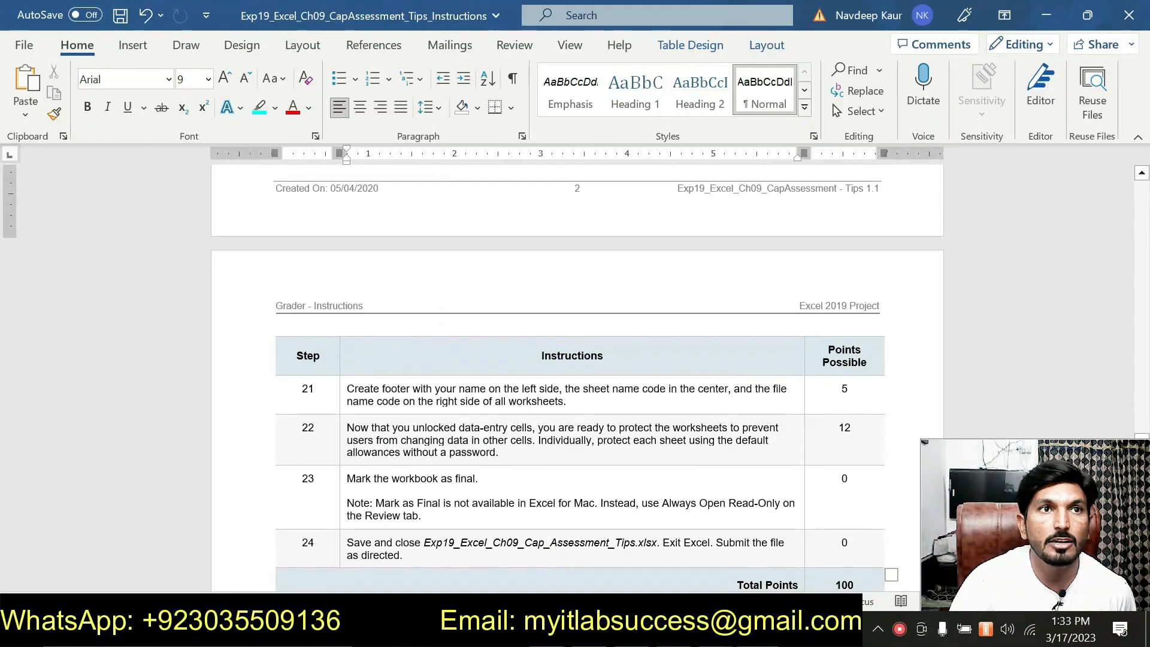
Review the Word instructions from the final steps back to the project description and the opening steps.
scroll(518, 490, "up", 6)
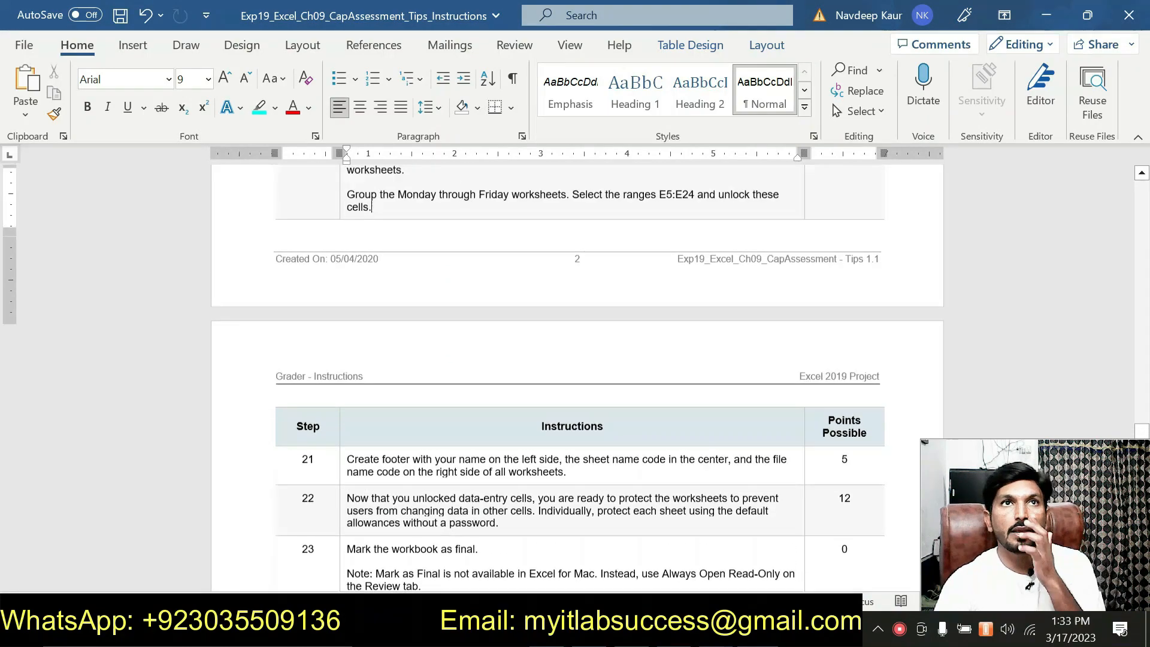
scroll(481, 476, "up", 15)
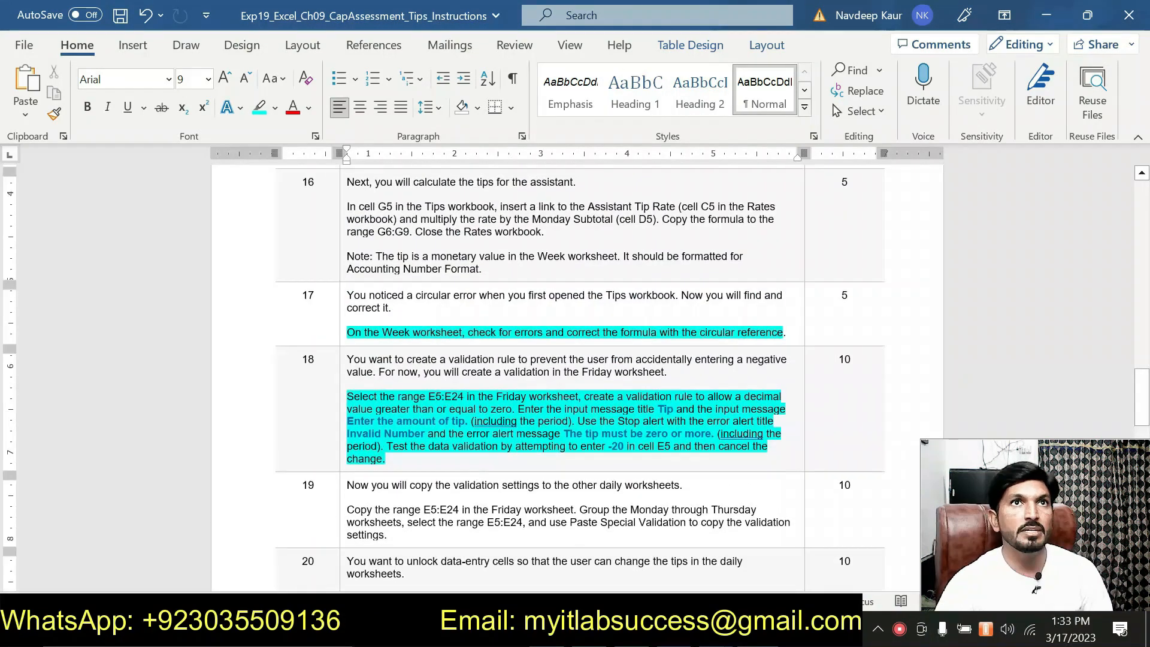
scroll(481, 476, "up", 12)
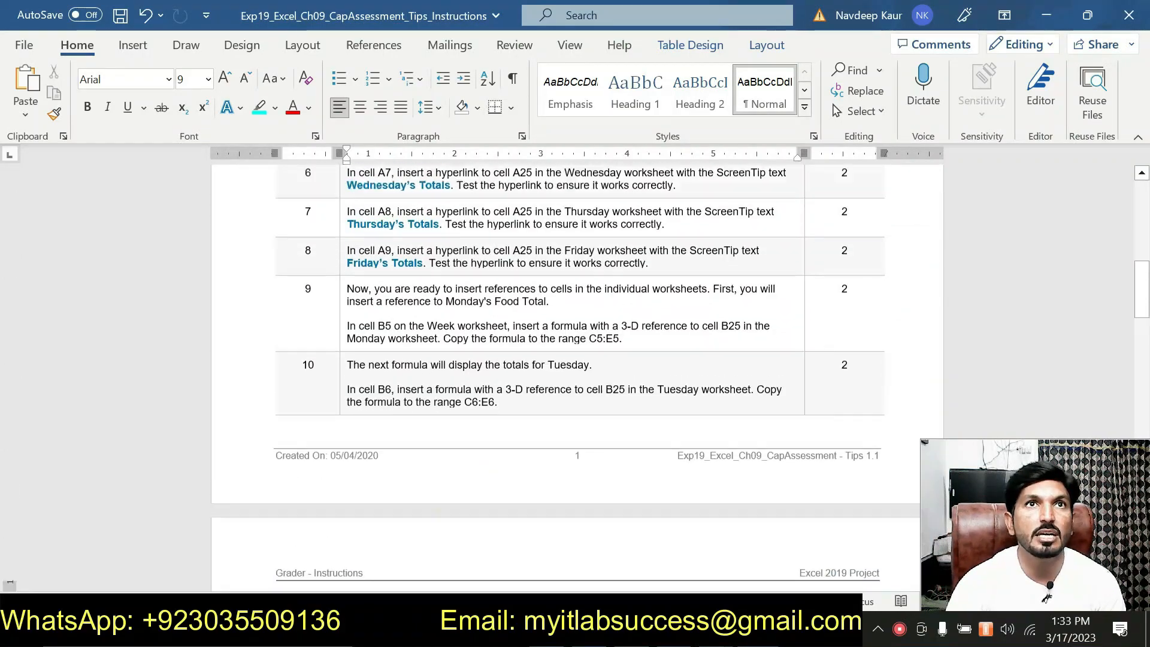
scroll(577, 380, "up", 3)
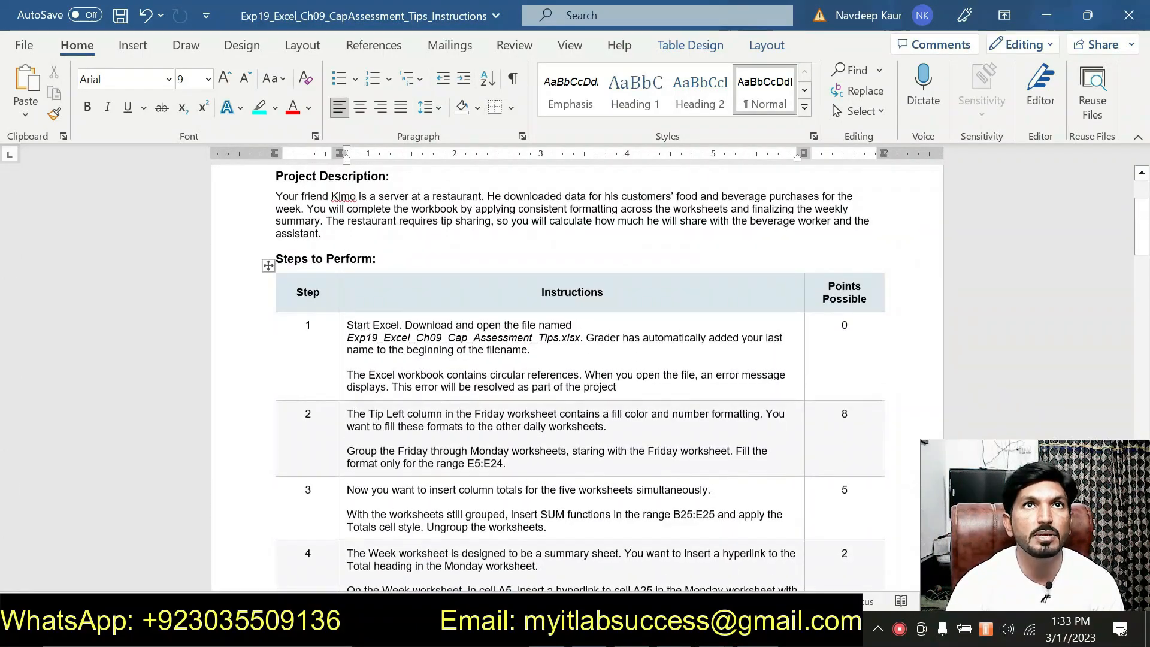
scroll(577, 380, "down", 10)
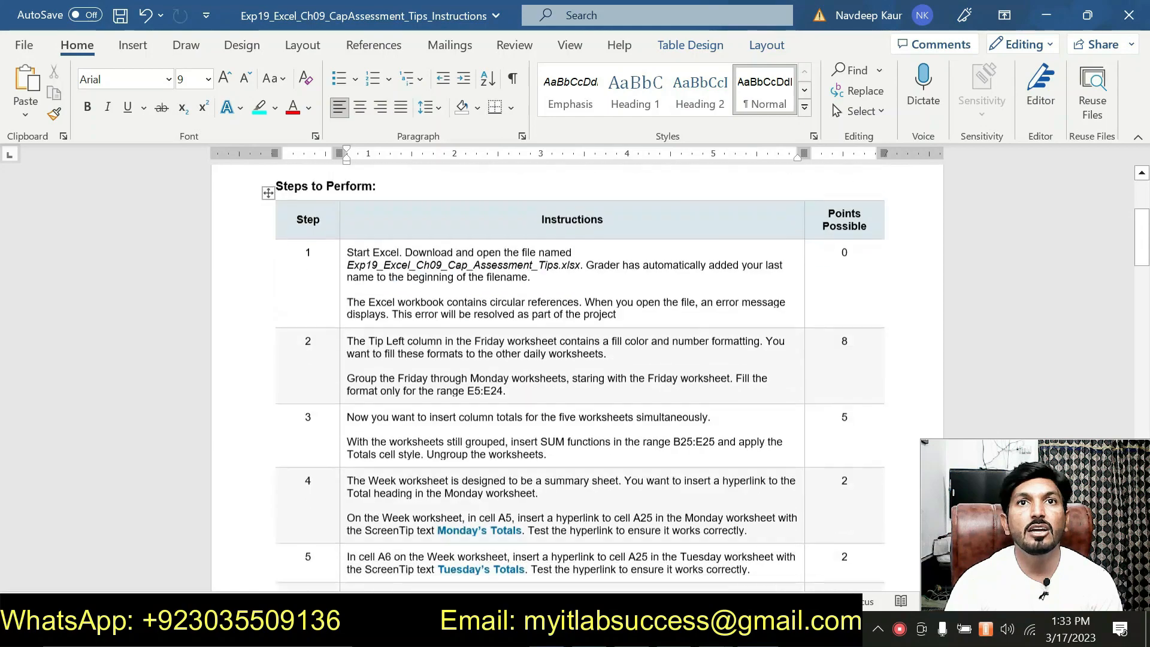
scroll(578, 380, "down", 2)
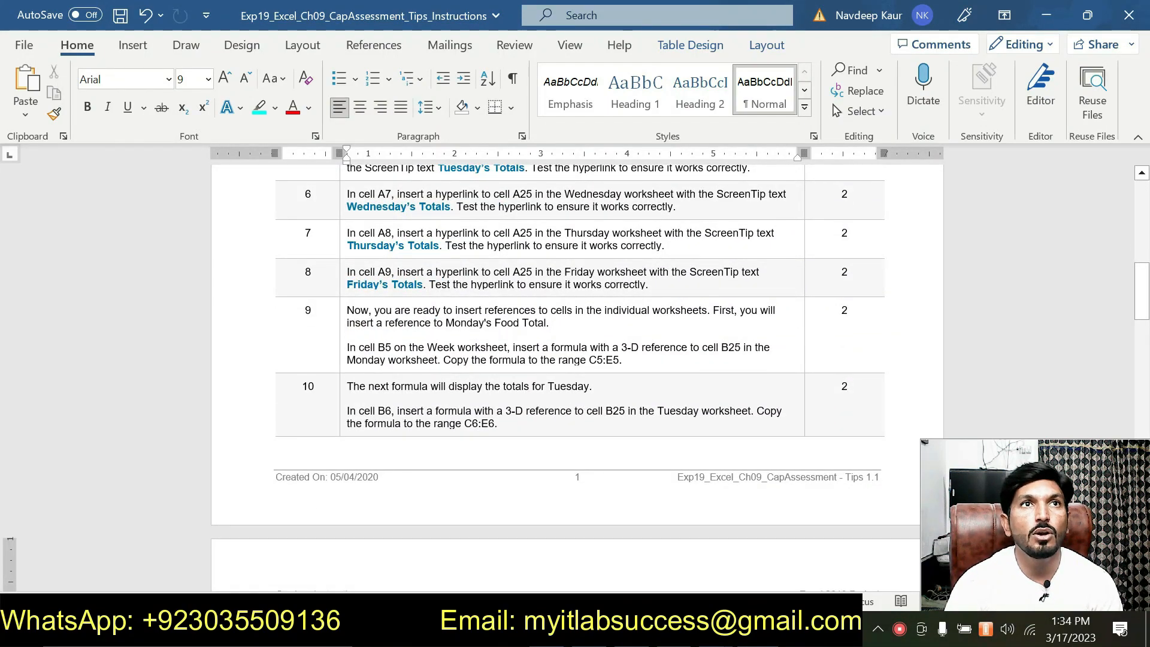
scroll(577, 378, "up", 12)
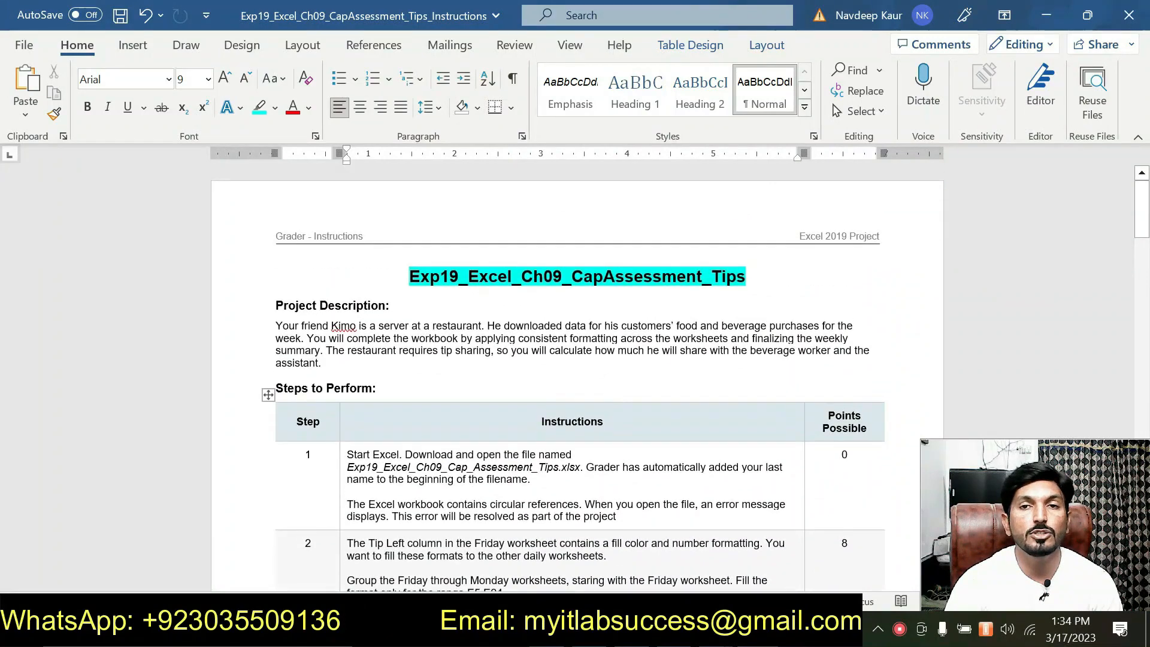
Switch to the TipsS workbook, review the Week worksheet's totals, and check cell E5's input message on the Friday worksheet.
left_click(716, 629)
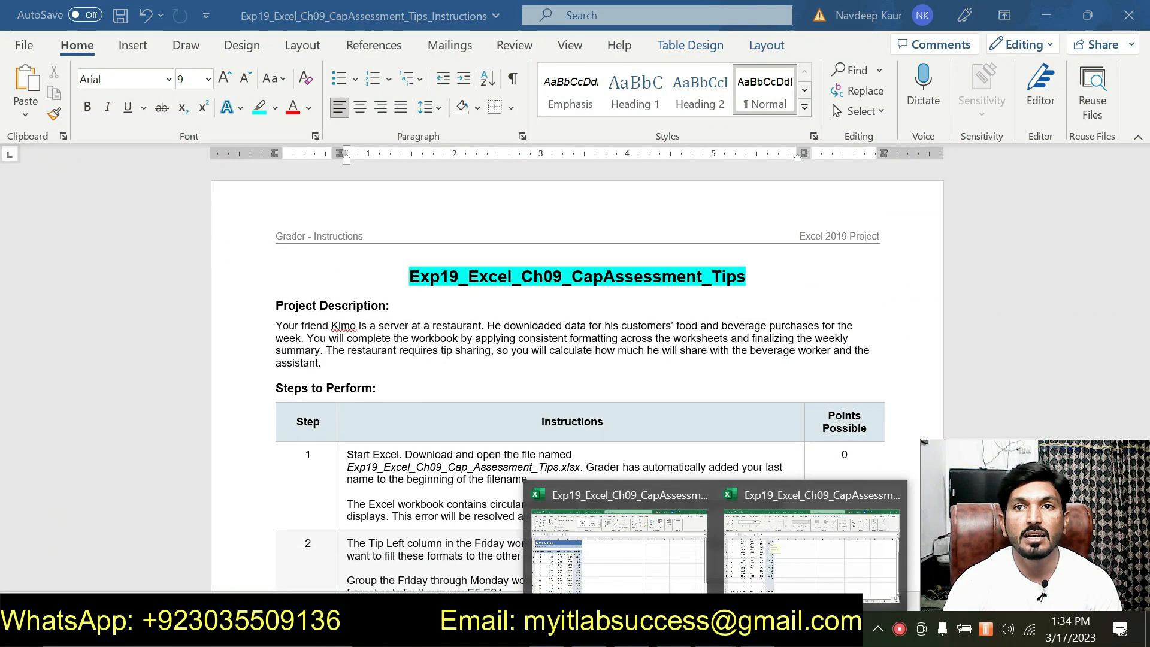
left_click(744, 579)
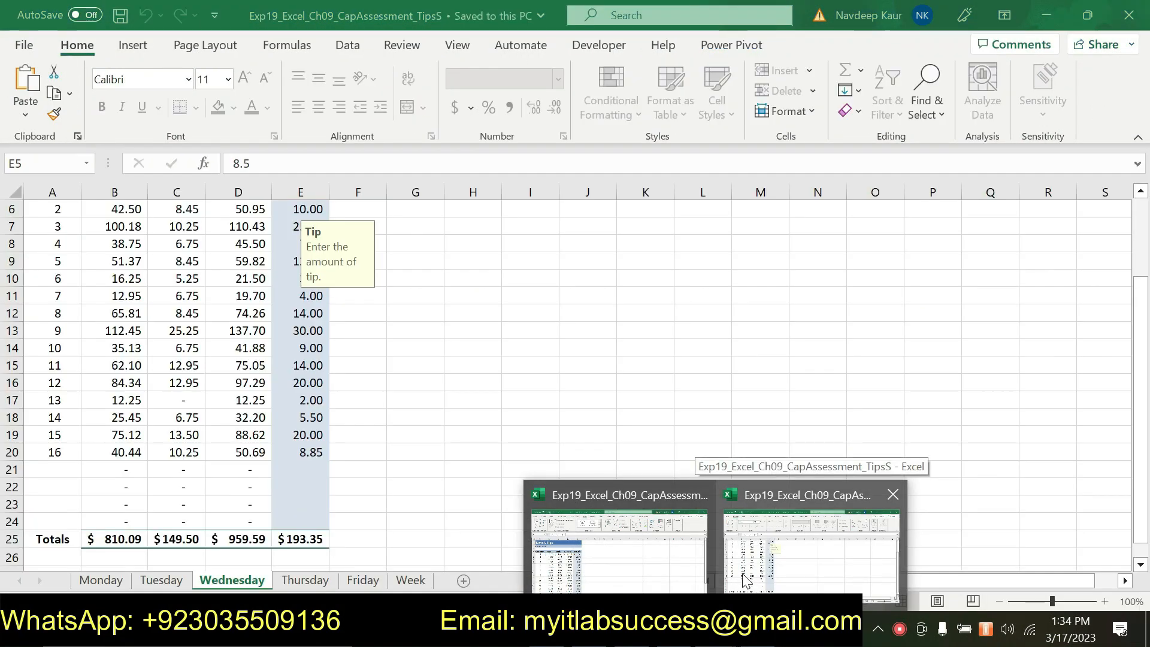
left_click(414, 580)
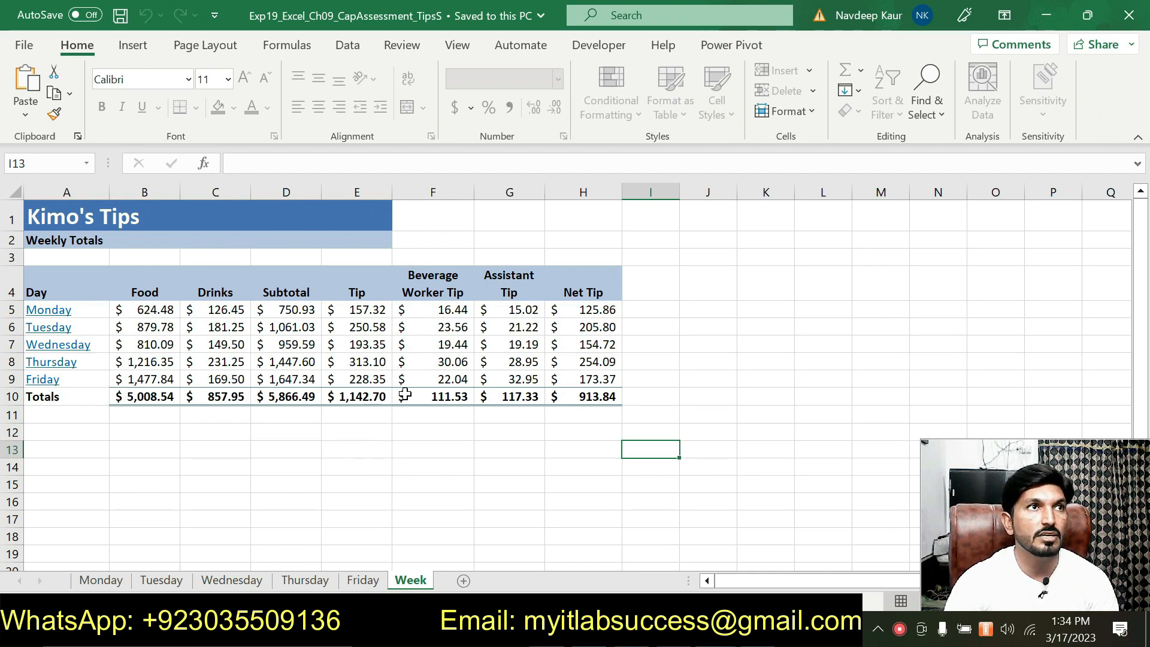
left_click(362, 580)
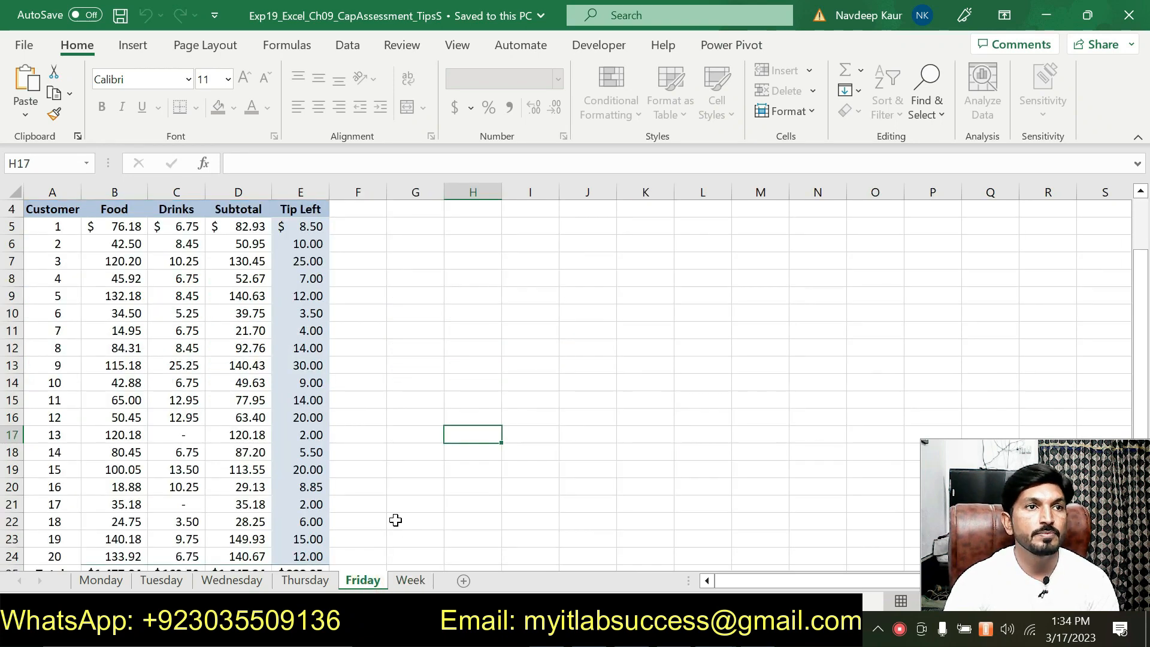
scroll(395, 520, "up", 1)
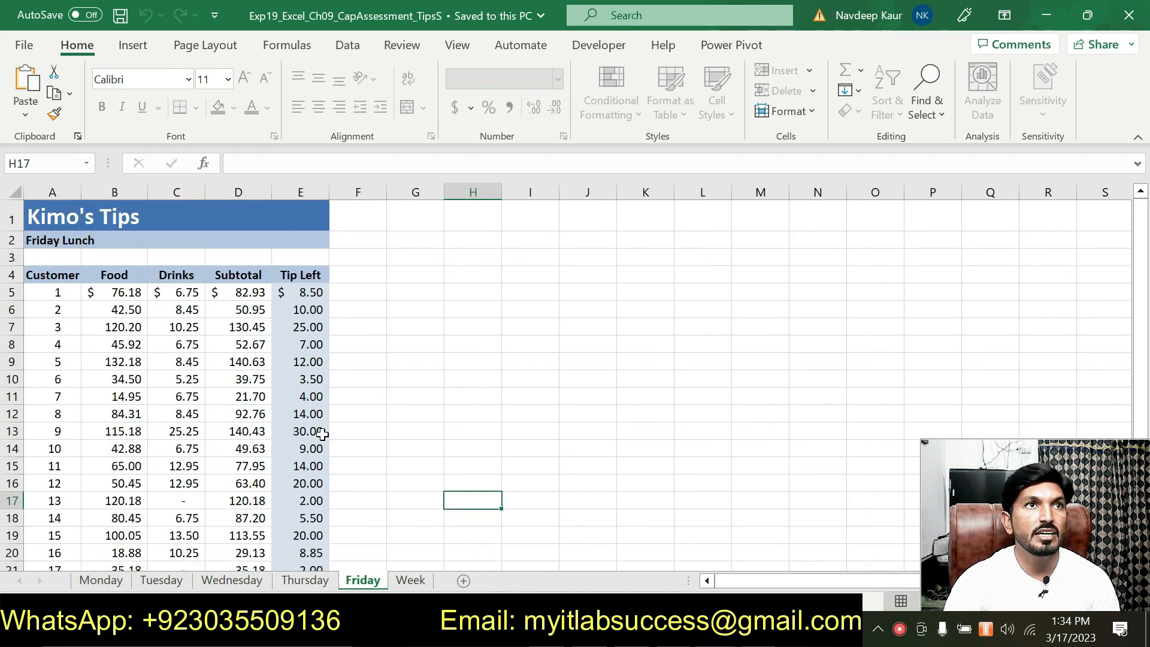
left_click(309, 289)
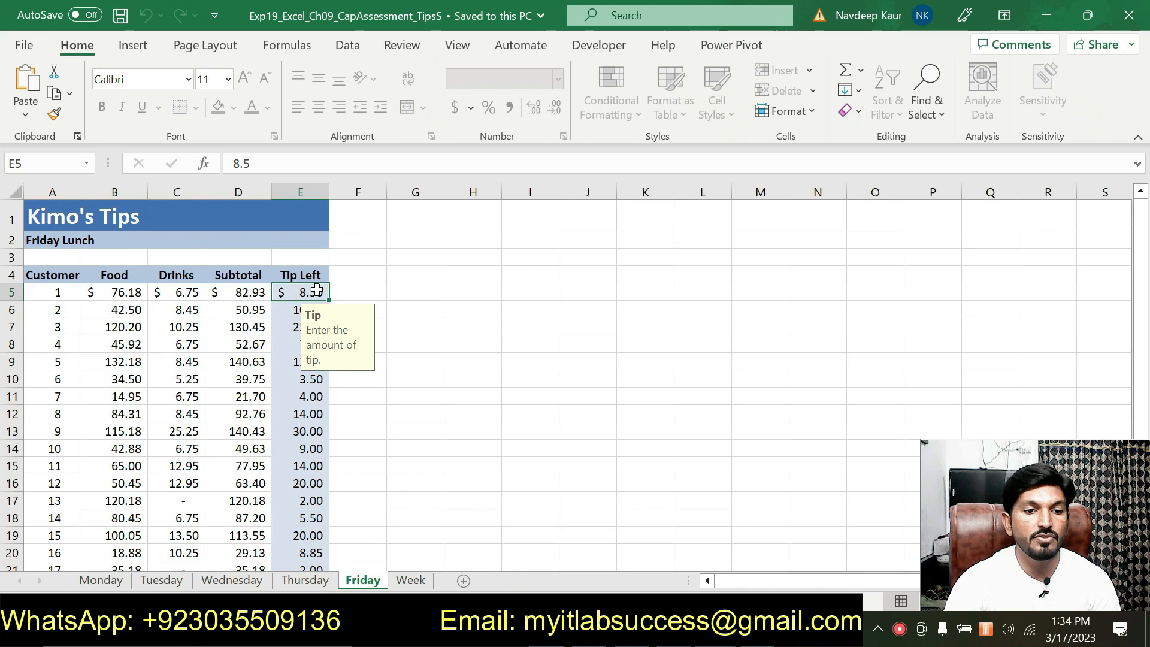
scroll(312, 343, "down", 1)
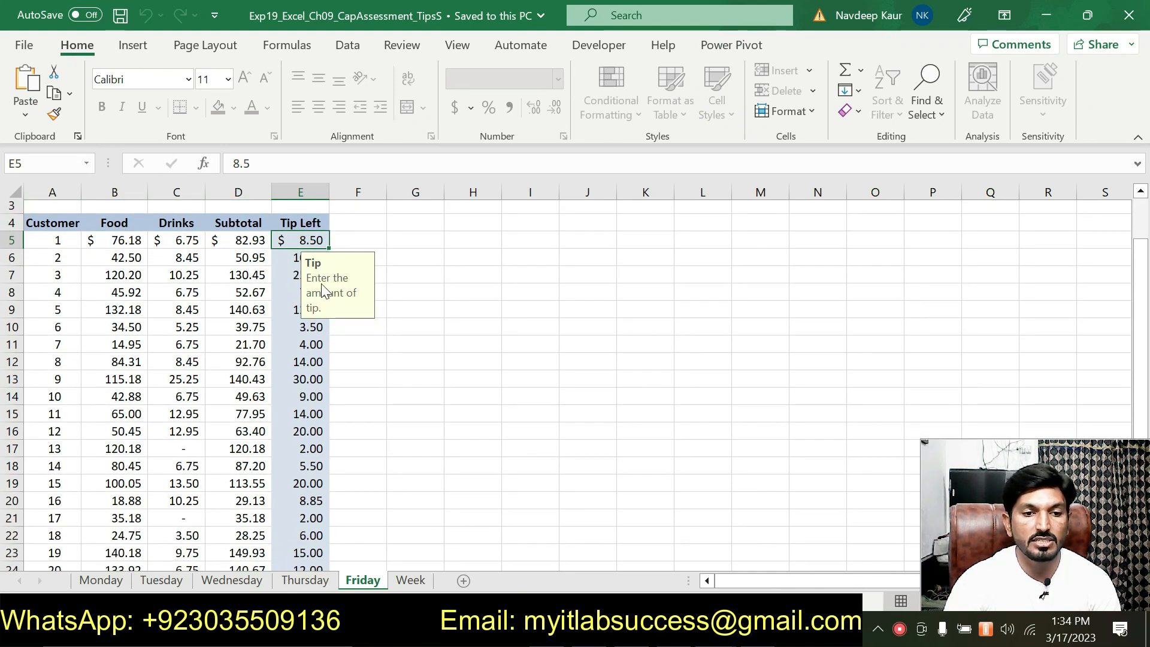
Review the daily worksheets from Thursday back to Monday, checking their Tip Left columns.
left_click(305, 579)
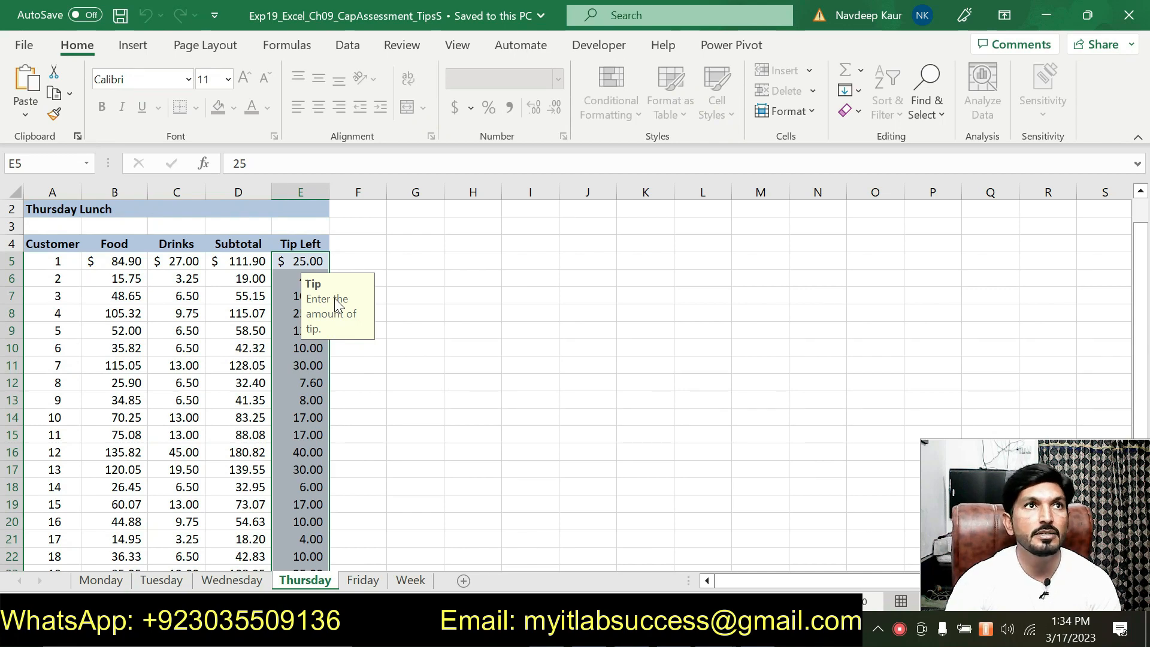
left_click(243, 580)
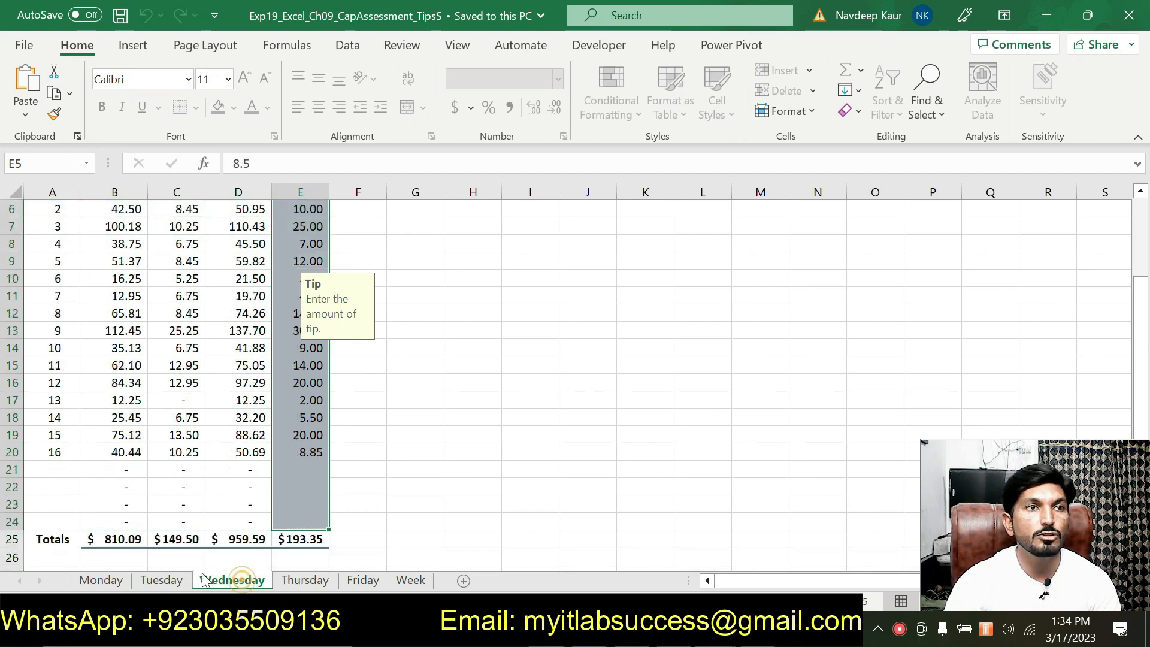
left_click(177, 582)
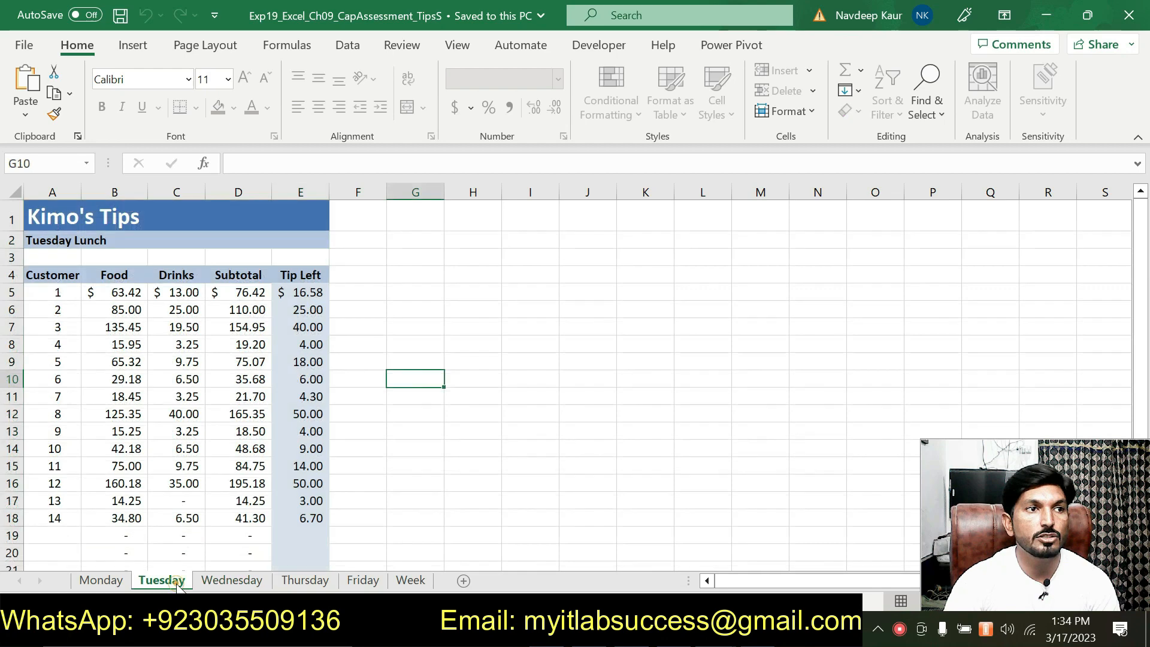
left_click(118, 582)
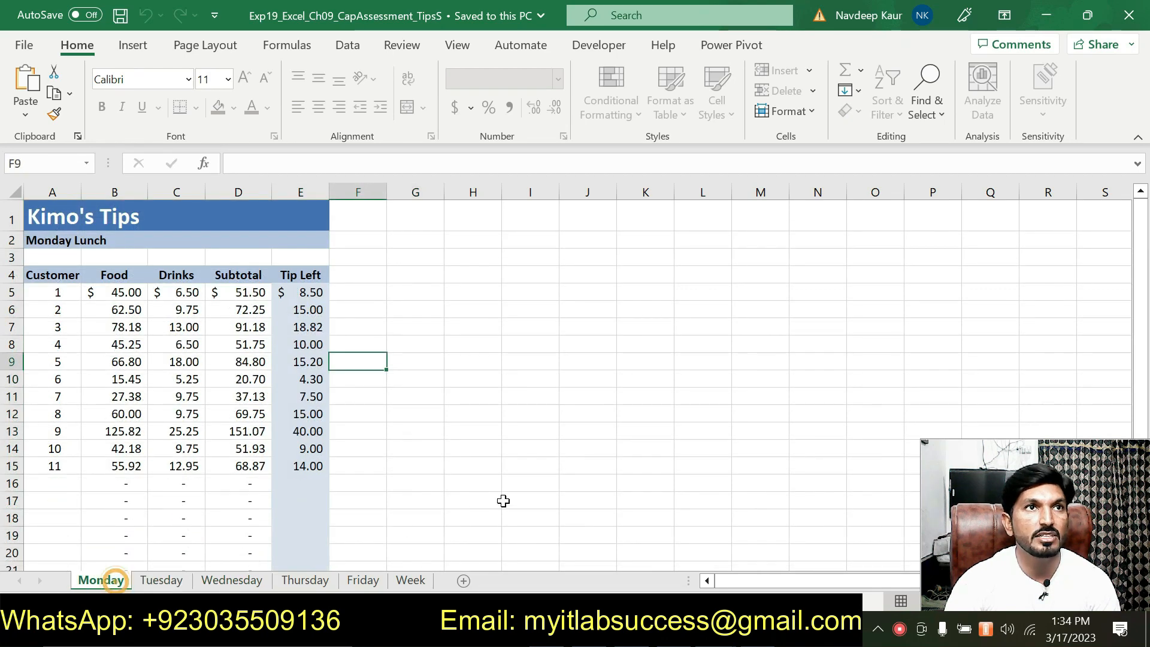
left_click(506, 500)
Test the Week worksheet's protection by trying to enter "a" in the empty cell G15.
left_click(412, 580)
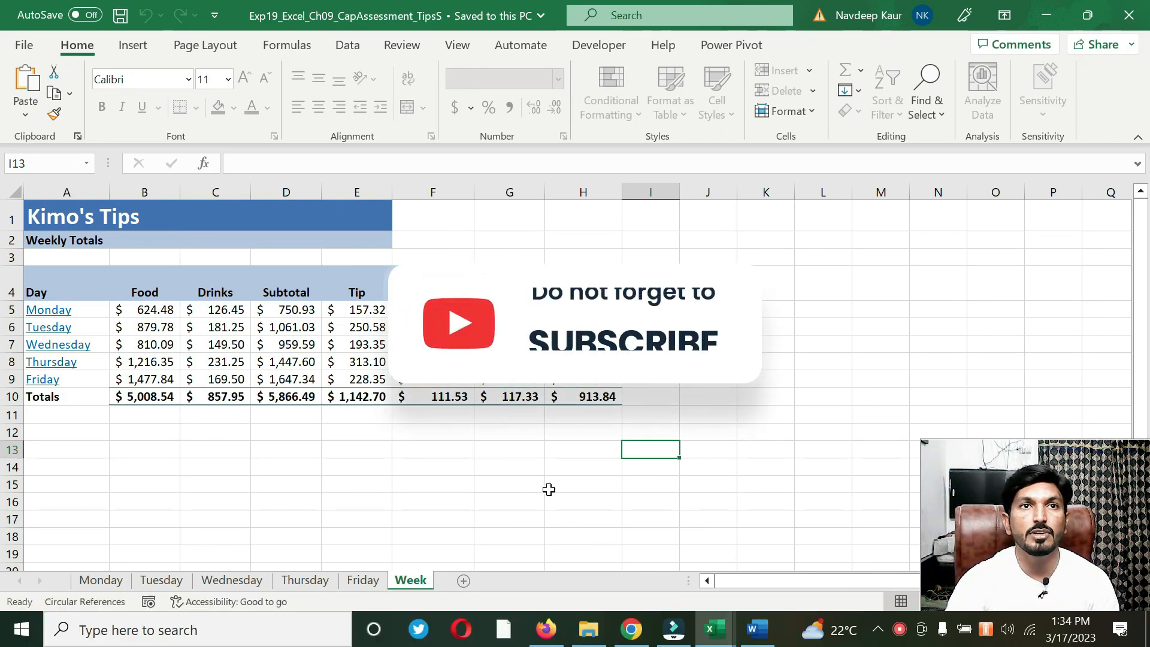
left_click(513, 483)
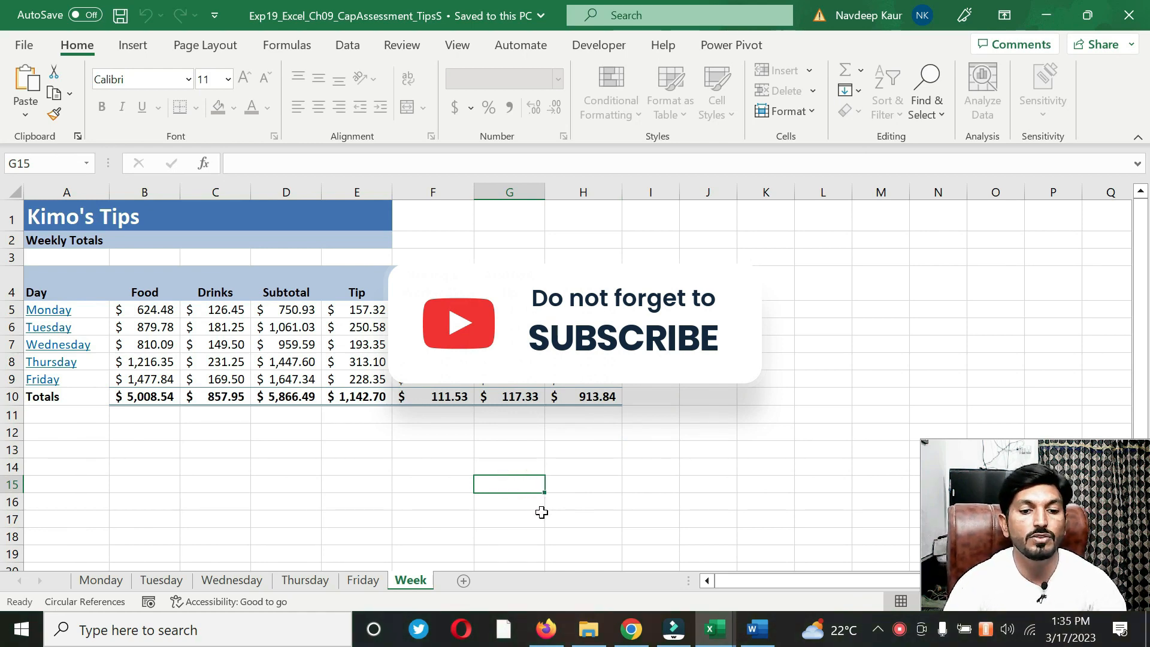
key("a")
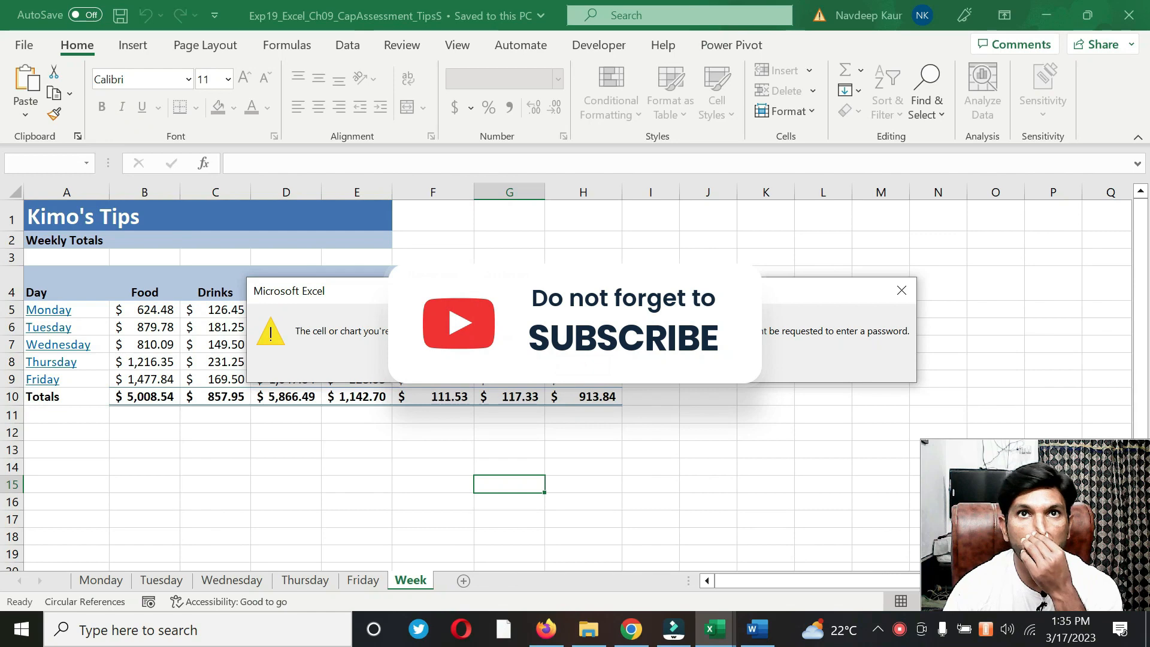
left_click(583, 366)
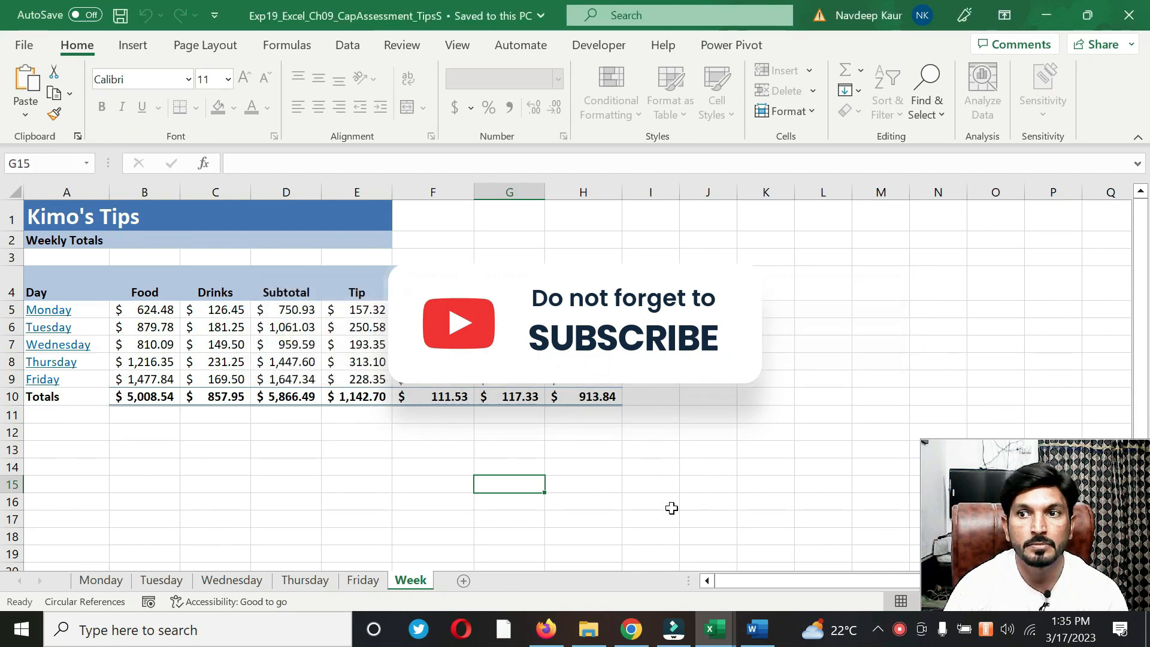
left_click(763, 630)
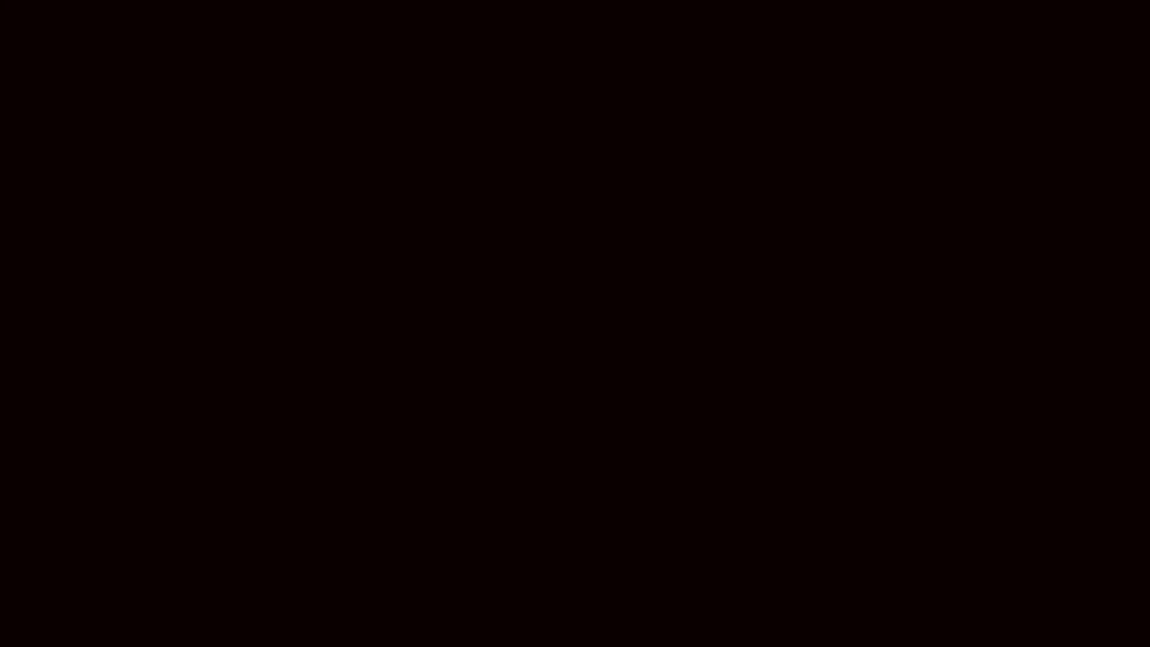